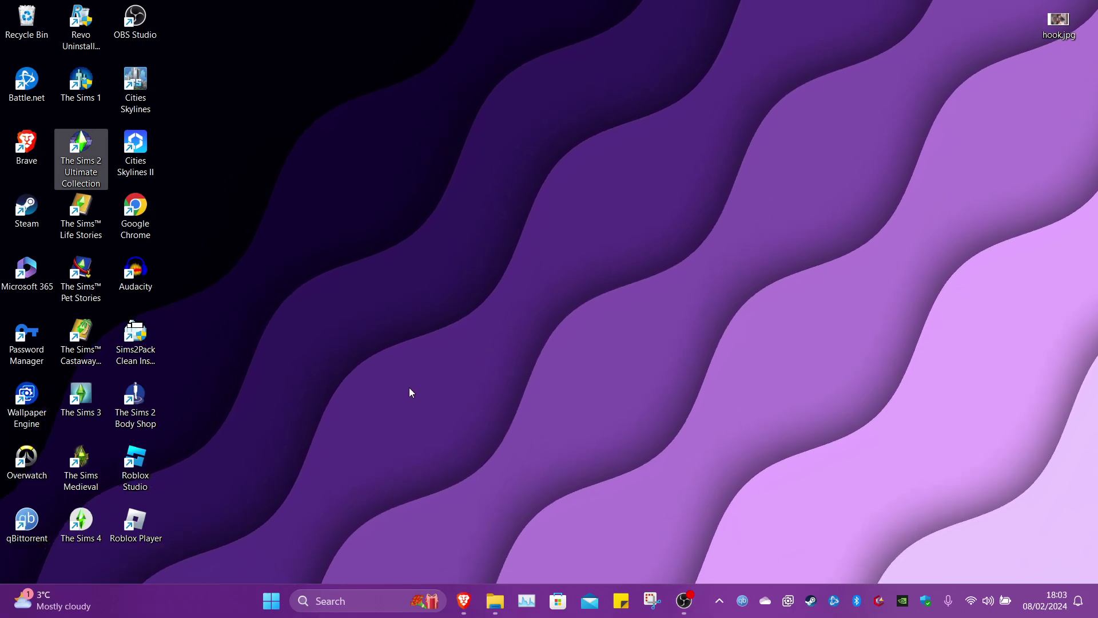
Try to launch The Sims 2 Ultimate Collection from the desktop and dismiss the error dialog.
{"action": "left_click", "coordinate": [466, 328]}
{"action": "left_click", "coordinate": [85, 135]}
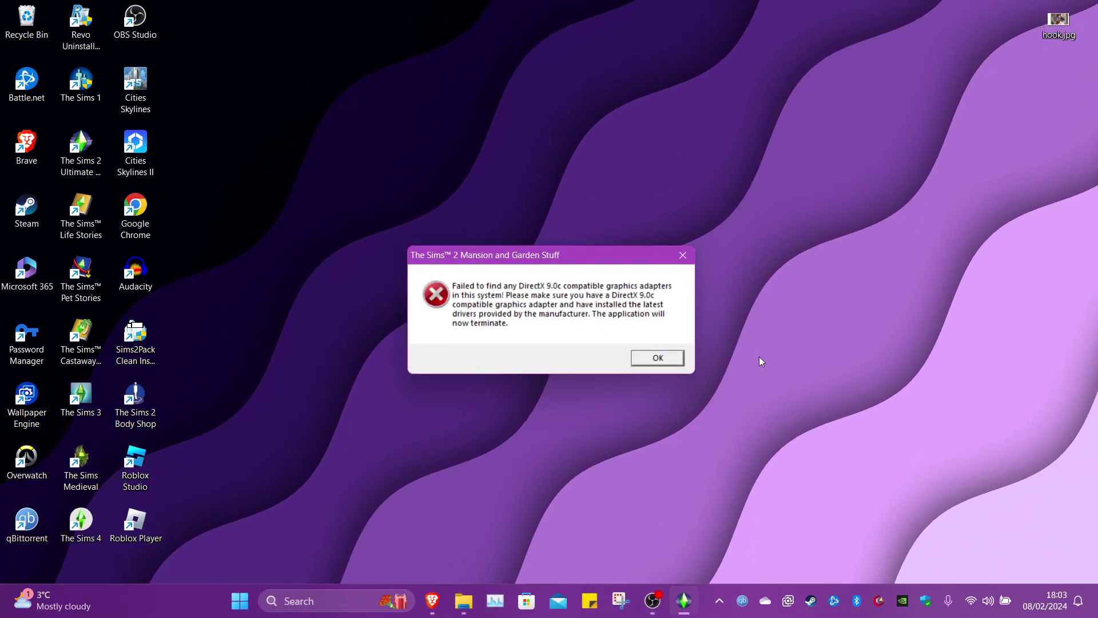
{"action": "left_click", "coordinate": [637, 358]}
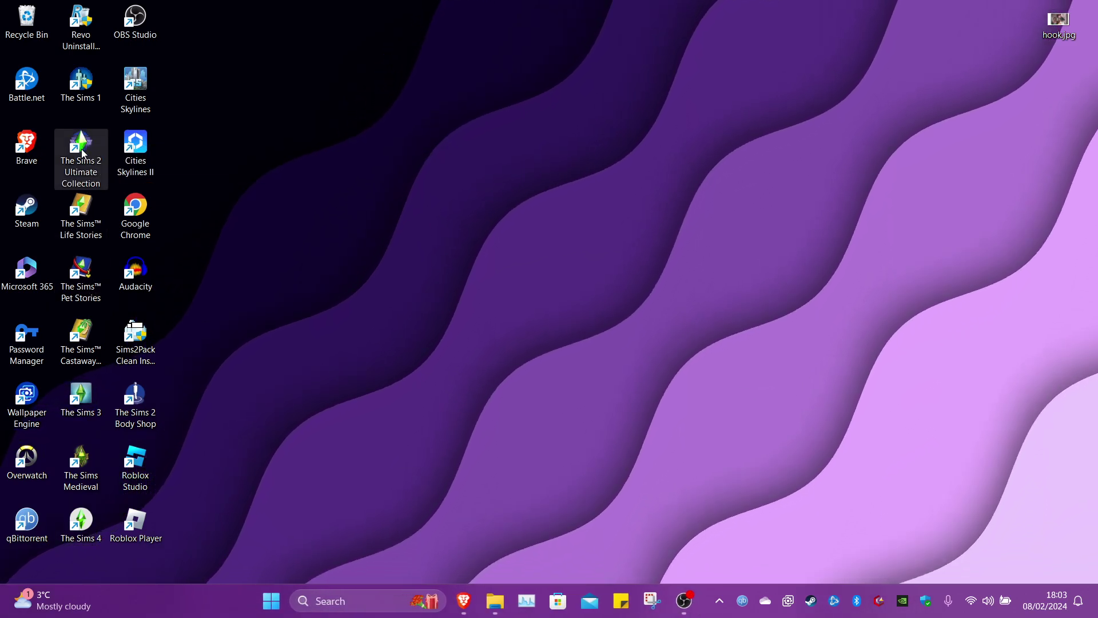
In the properties of The Sims 2 Ultimate Collection shortcut, append a space and -w after the target path's closing quotation mark.
{"action": "right_click", "coordinate": [84, 153]}
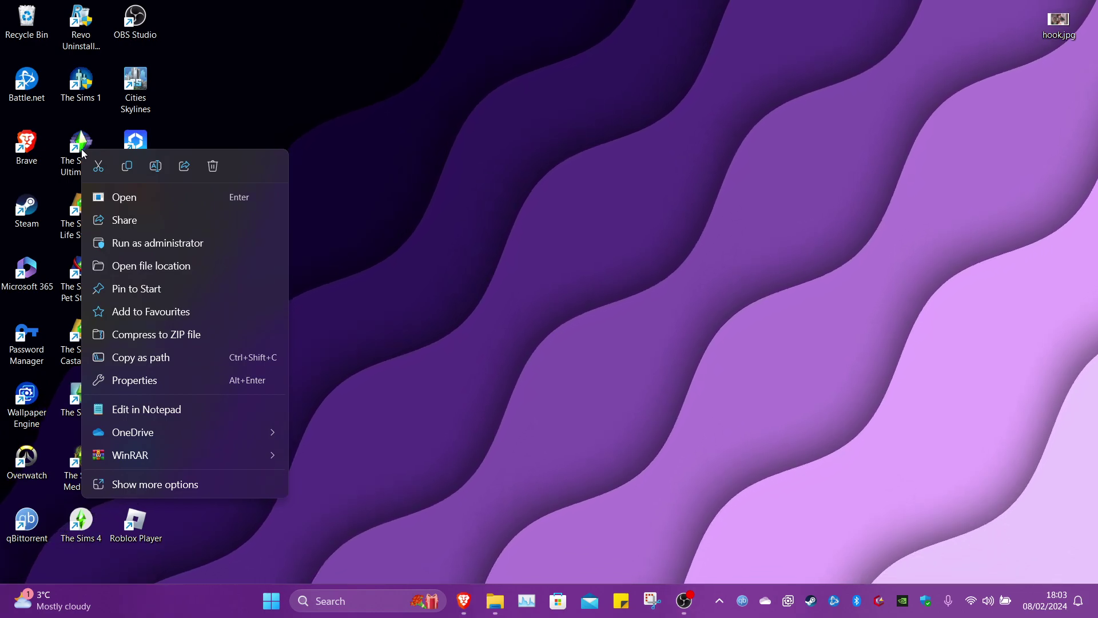
{"action": "left_click", "coordinate": [135, 381]}
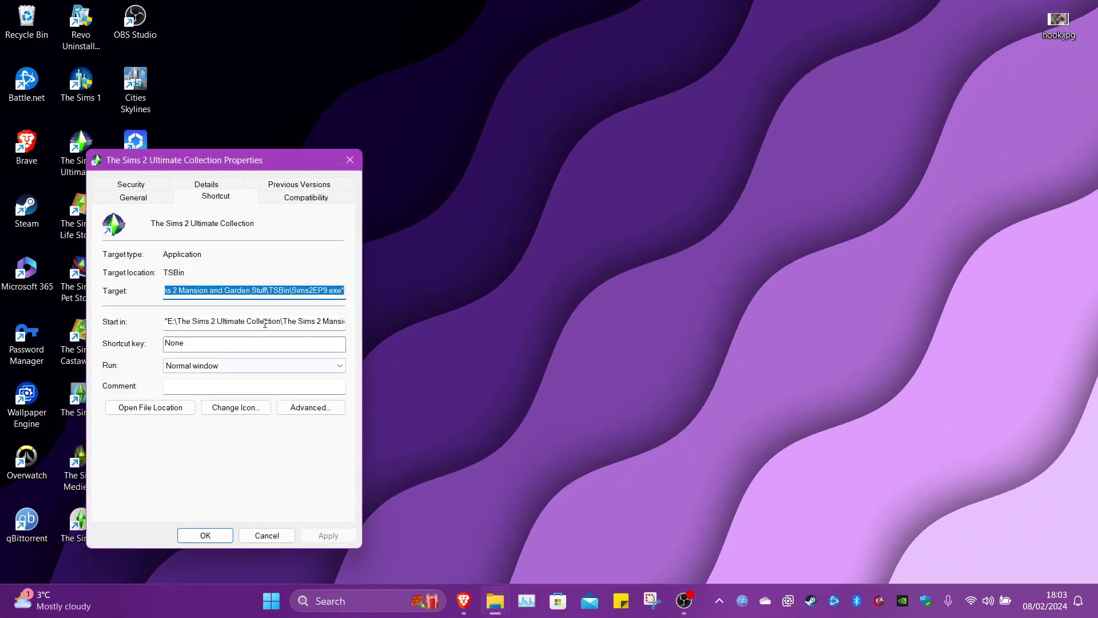
{"action": "left_click", "coordinate": [338, 291]}
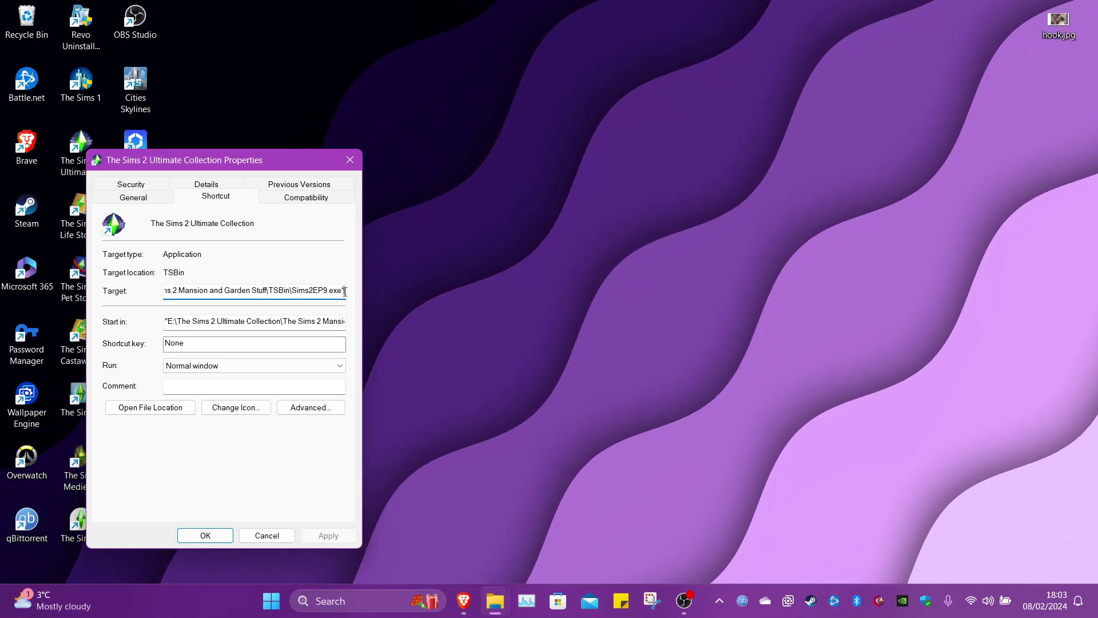
{"action": "type", "text": "\""}
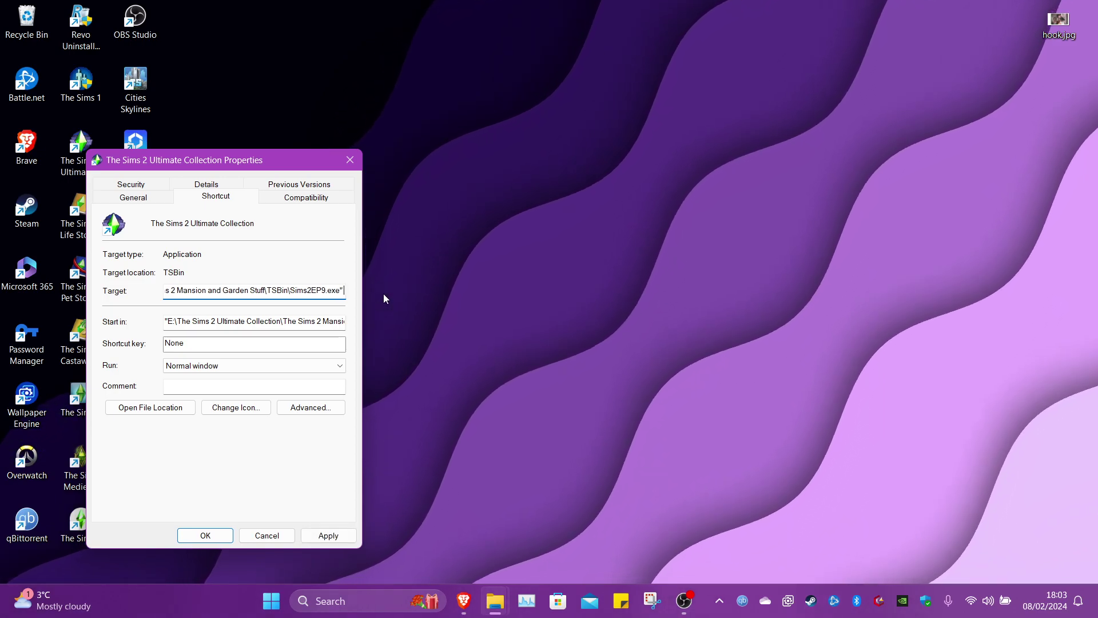
{"action": "type", "text": " -w"}
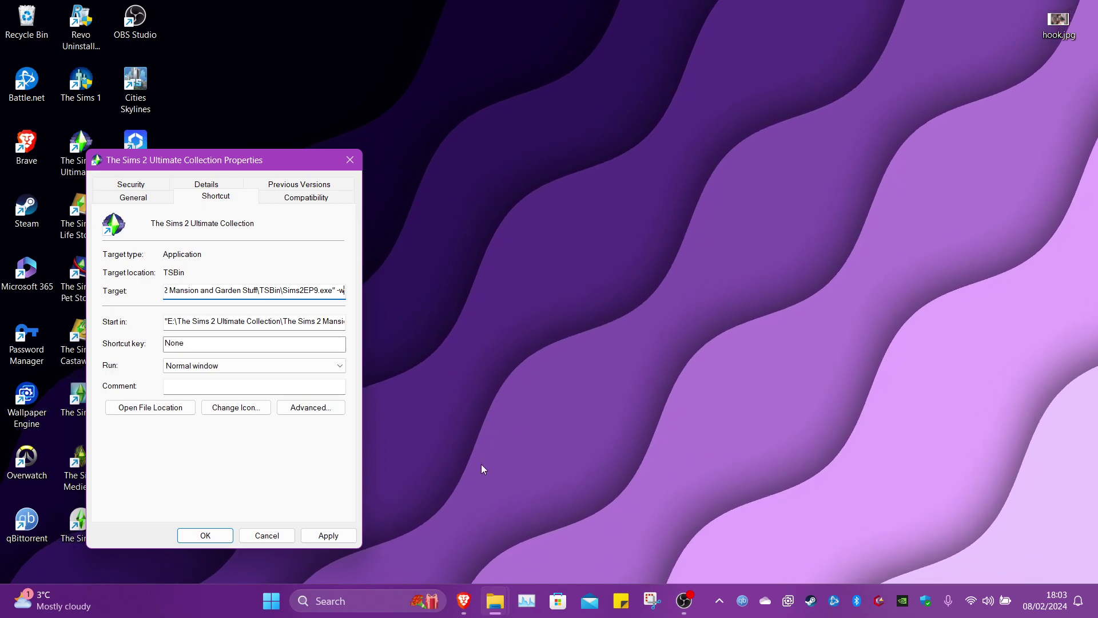
Search the web in Brave for "minus button on keyboard", view the Computer Hope keyboard image, and return to the shortcut properties.
{"action": "left_click", "coordinate": [462, 602]}
{"action": "left_click", "coordinate": [366, 16]}
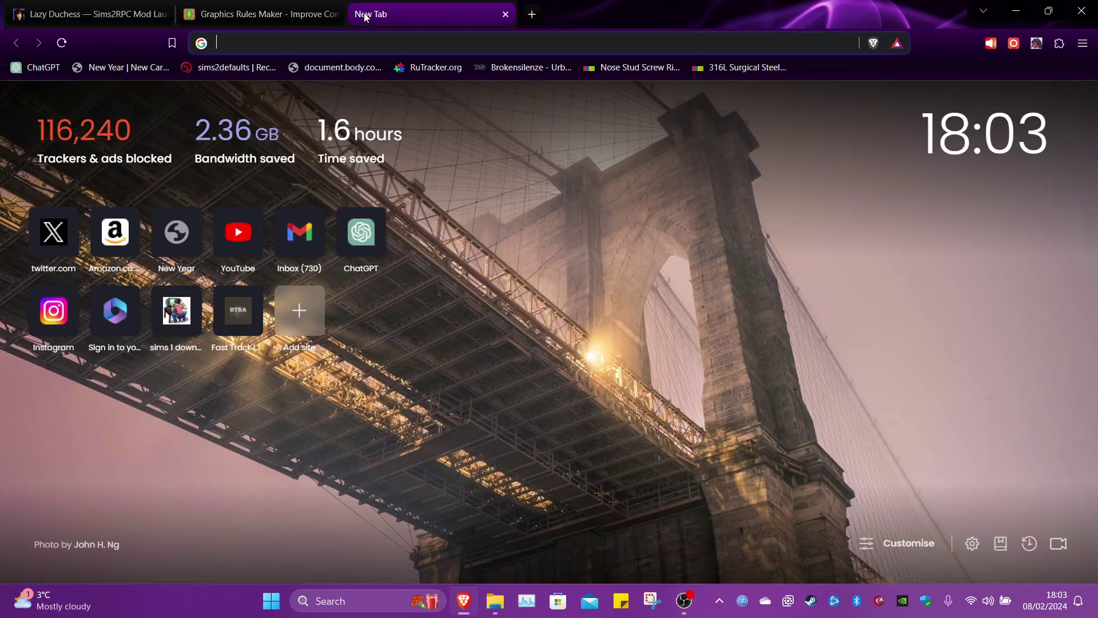
{"action": "type", "text": "minus button"}
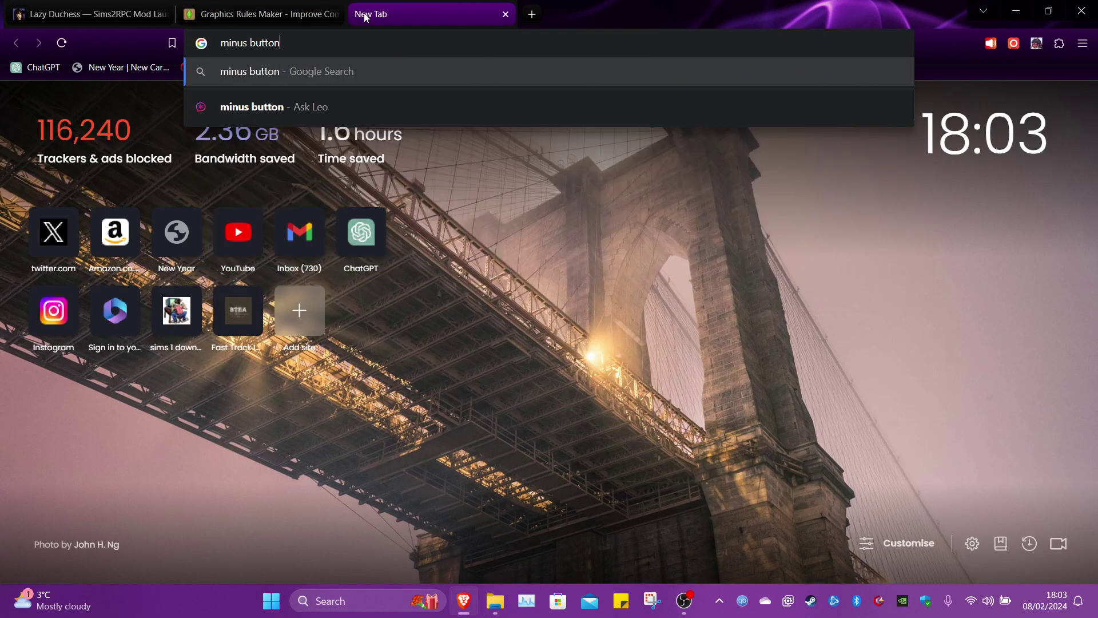
{"action": "type", "text": " on keyboa"}
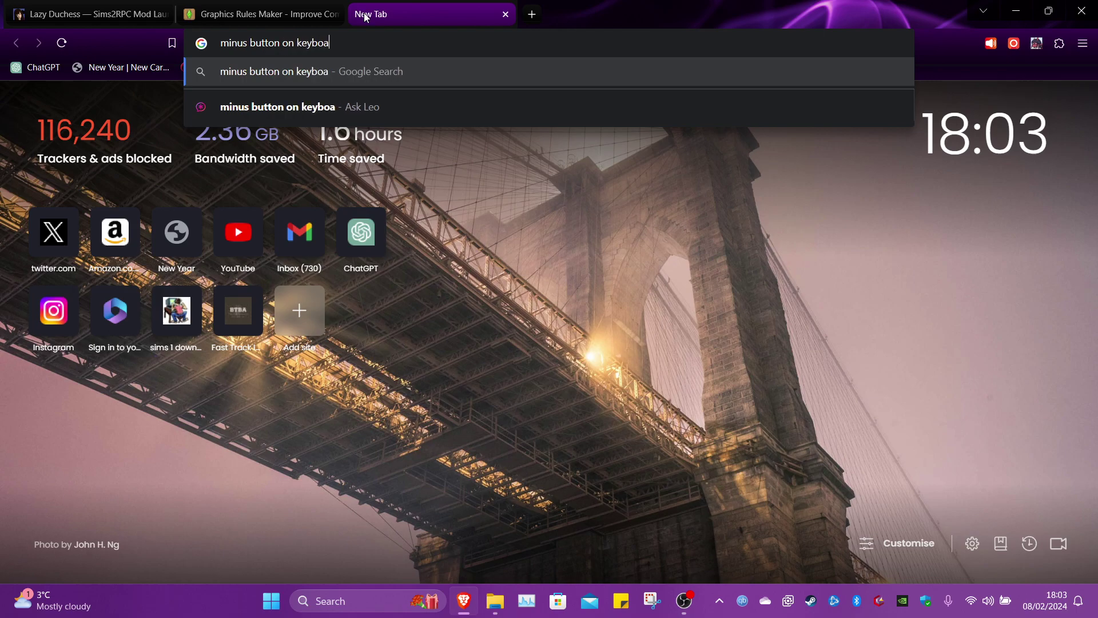
{"action": "type", "text": "rd"}
{"action": "key", "text": "Return"}
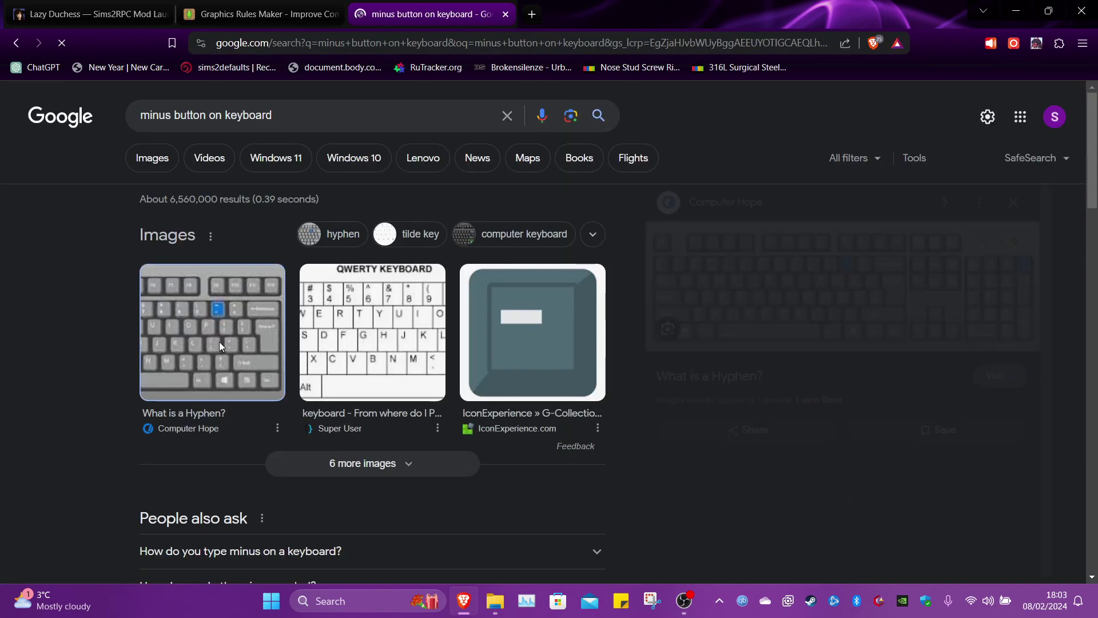
{"action": "left_click", "coordinate": [220, 345]}
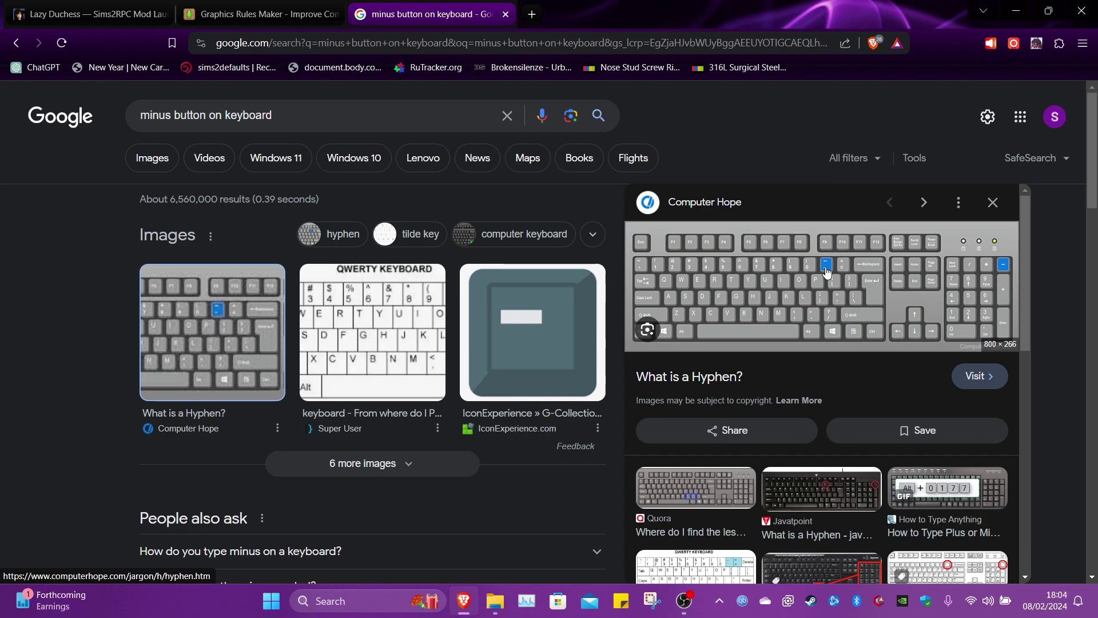
{"action": "left_click", "coordinate": [506, 14]}
{"action": "left_click", "coordinate": [1009, 8]}
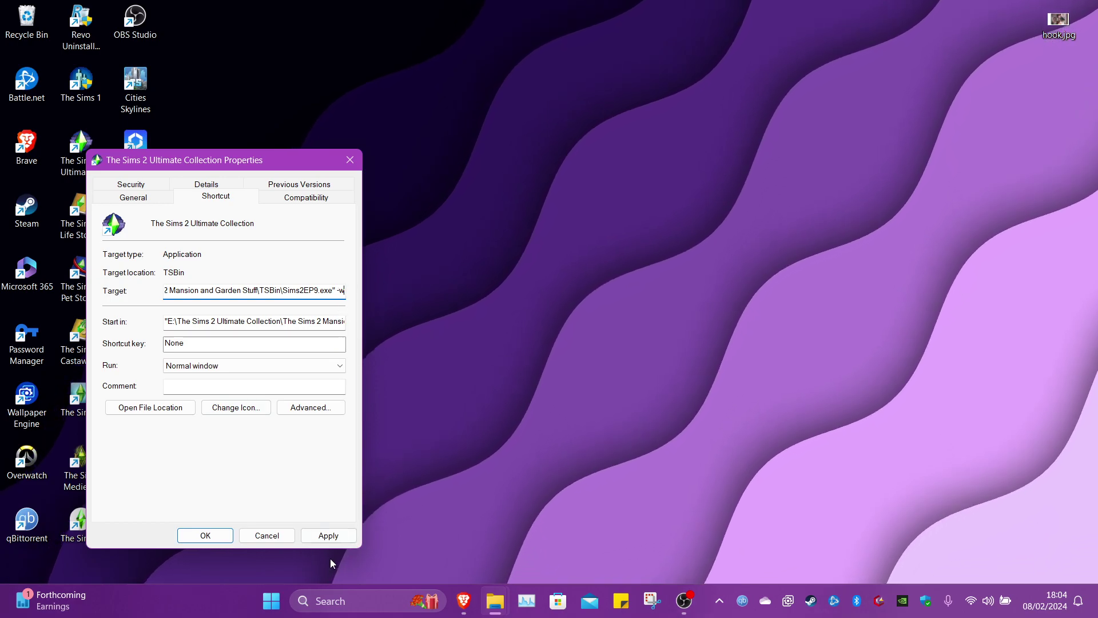
Apply and confirm the shortcut's target change, and launch The Sims 2 Ultimate Collection again.
{"action": "left_click", "coordinate": [322, 536]}
{"action": "left_click", "coordinate": [244, 384]}
{"action": "left_click", "coordinate": [205, 534]}
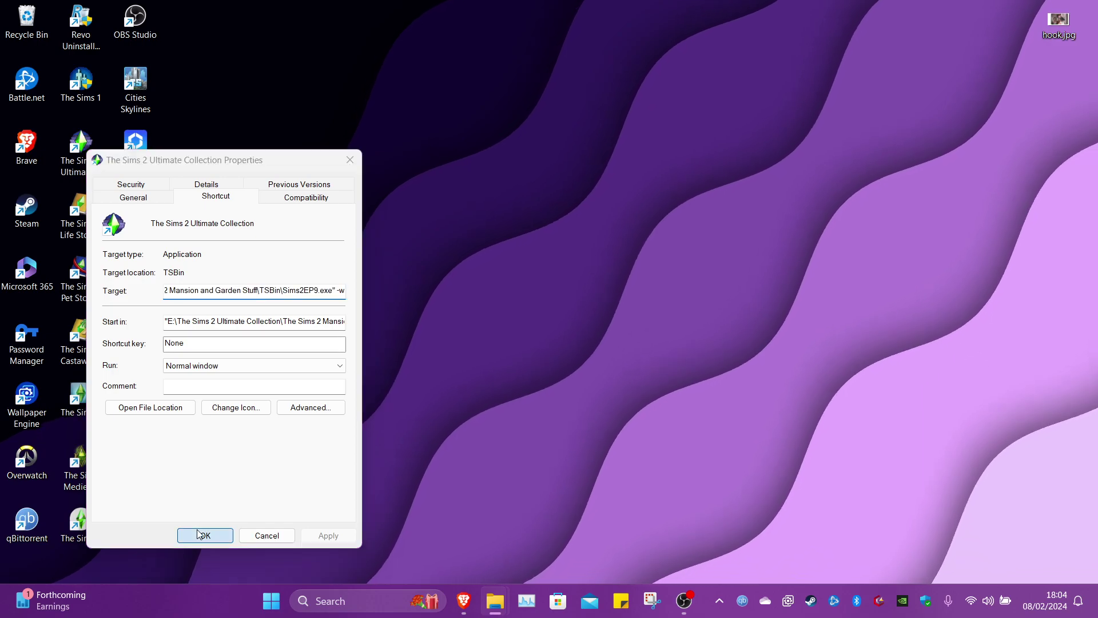
{"action": "left_click", "coordinate": [86, 144]}
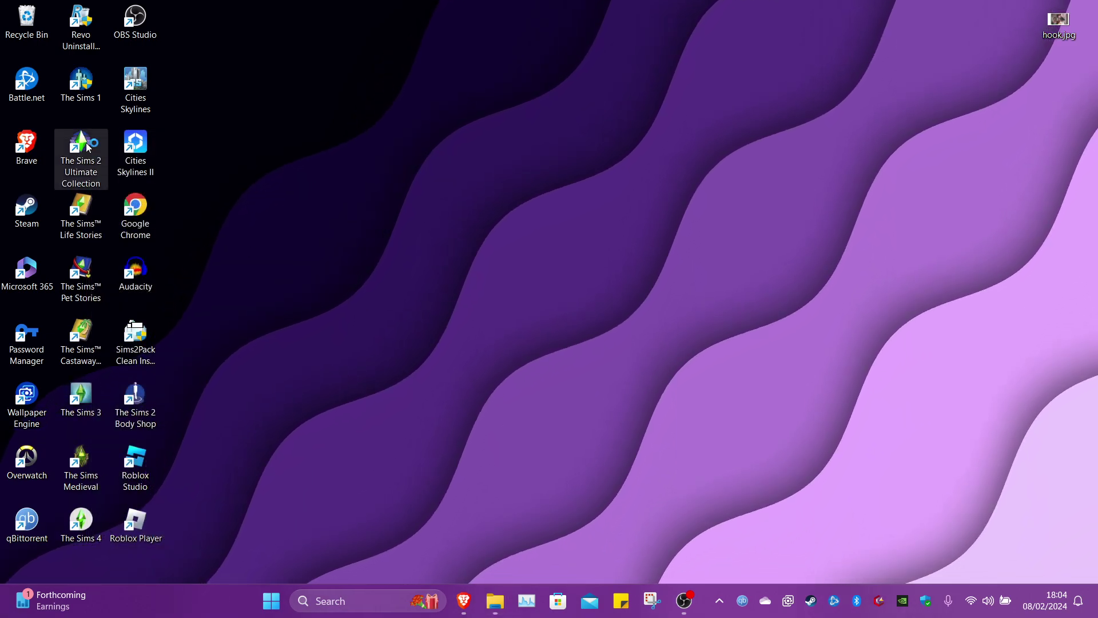
{"action": "left_click", "coordinate": [496, 206]}
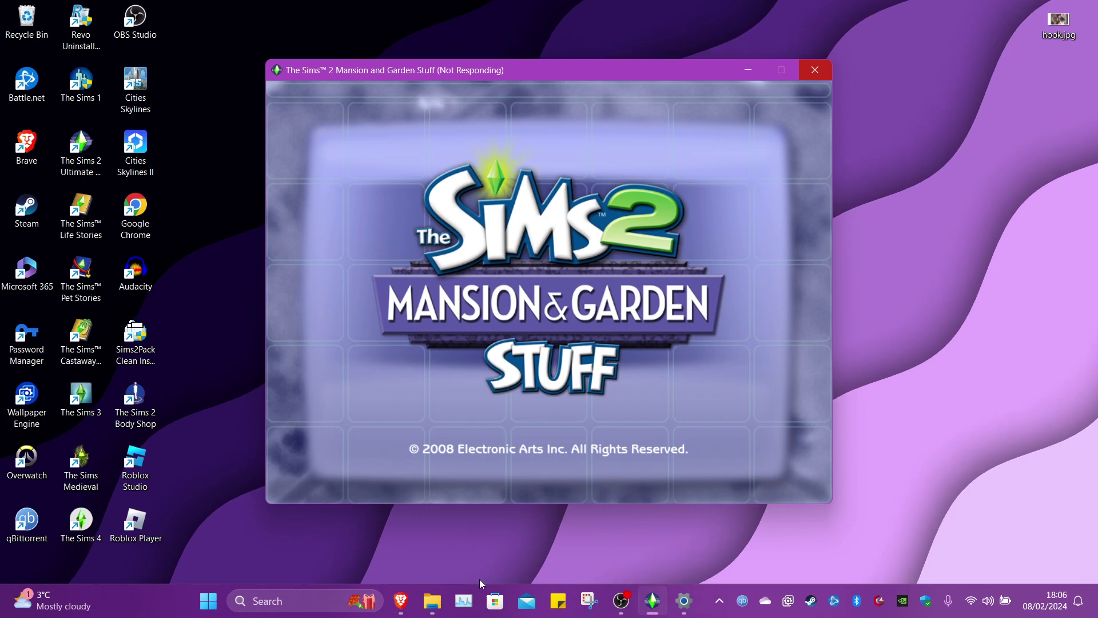
Switch to Task Manager and place its window beside the game window.
{"action": "left_click", "coordinate": [463, 601]}
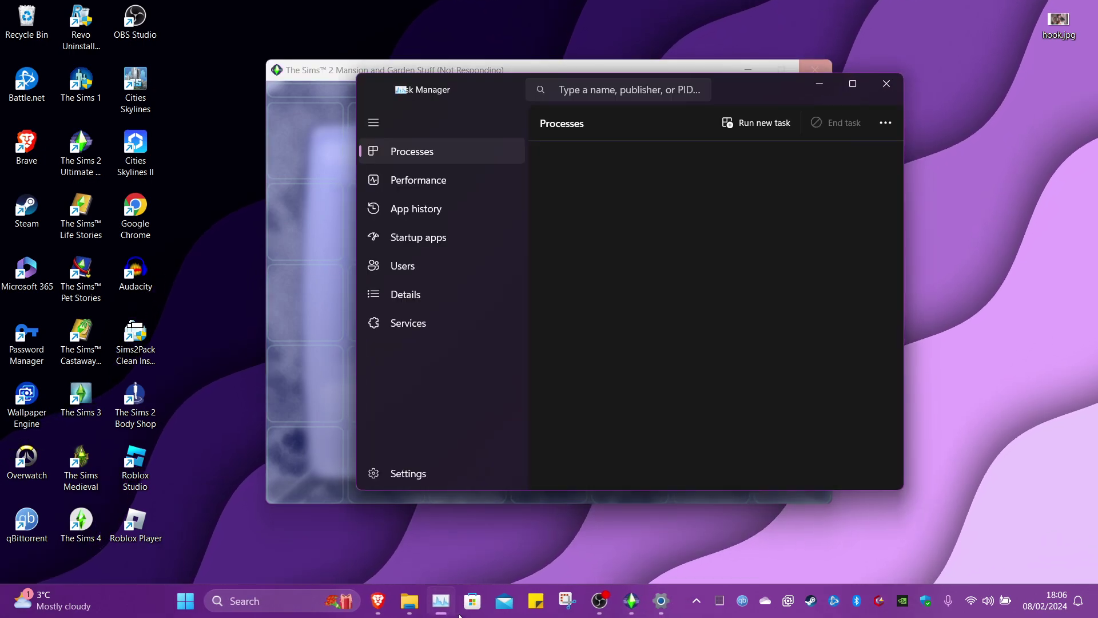
{"action": "left_click_drag", "start_coordinate": [751, 87], "coordinate": [936, 76]}
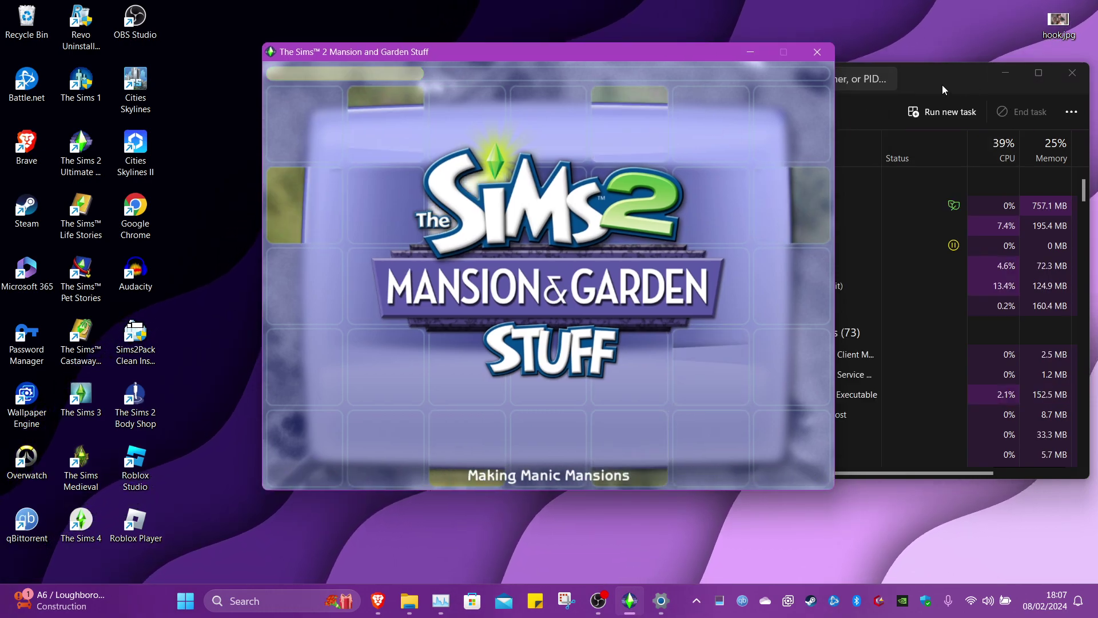
{"action": "left_click", "coordinate": [942, 84]}
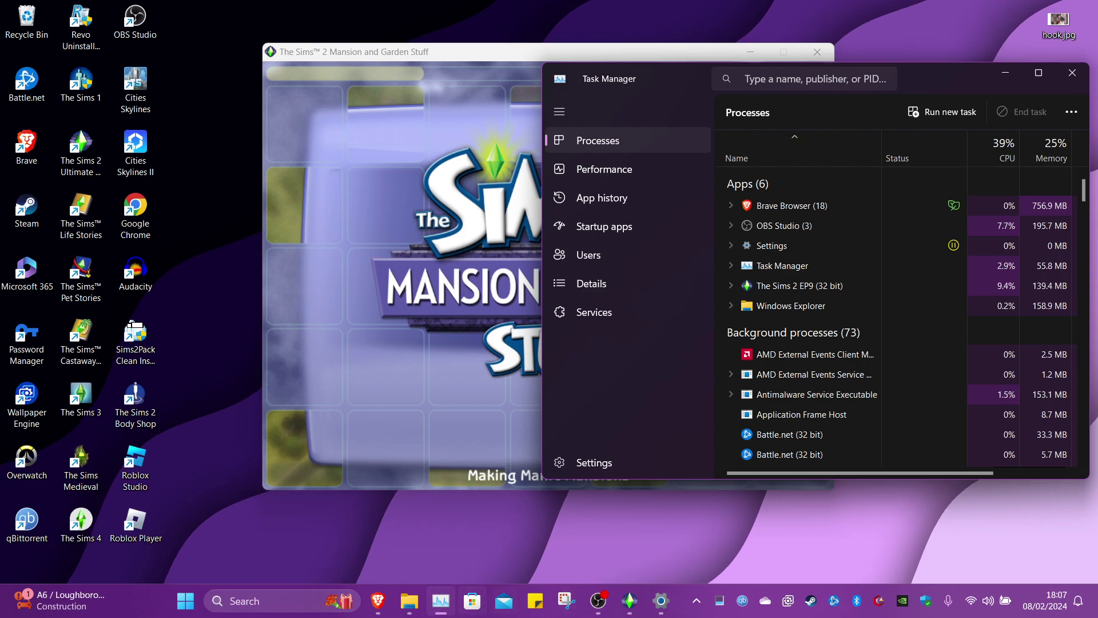
Search Windows for "task manager" and open Task Manager from the result.
{"action": "left_click", "coordinate": [249, 598]}
{"action": "type", "text": "task"}
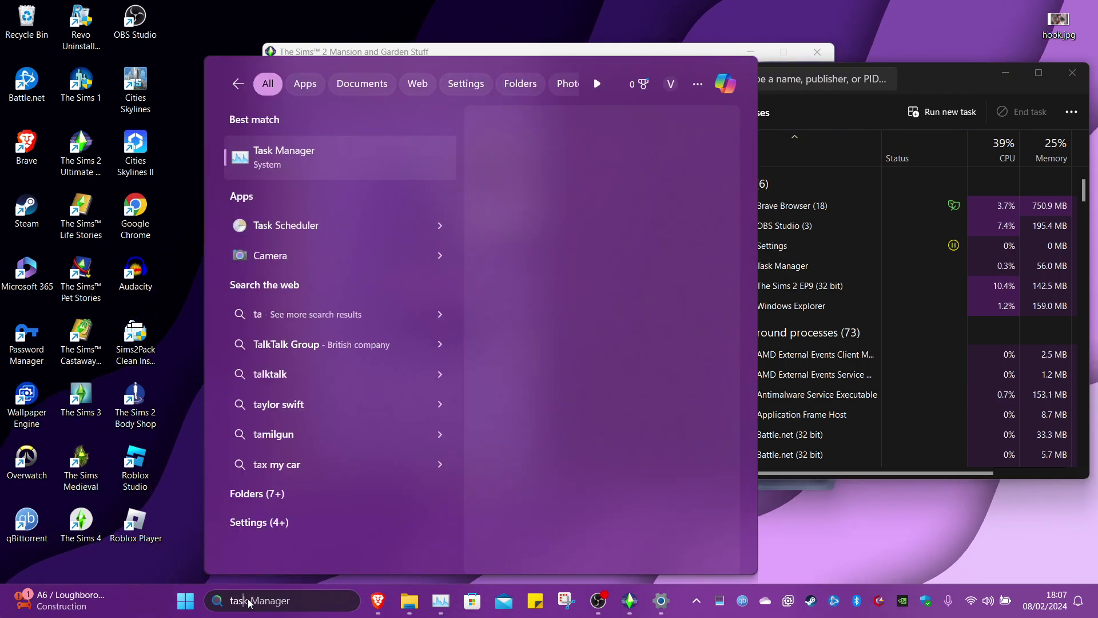
{"action": "type", "text": " manager"}
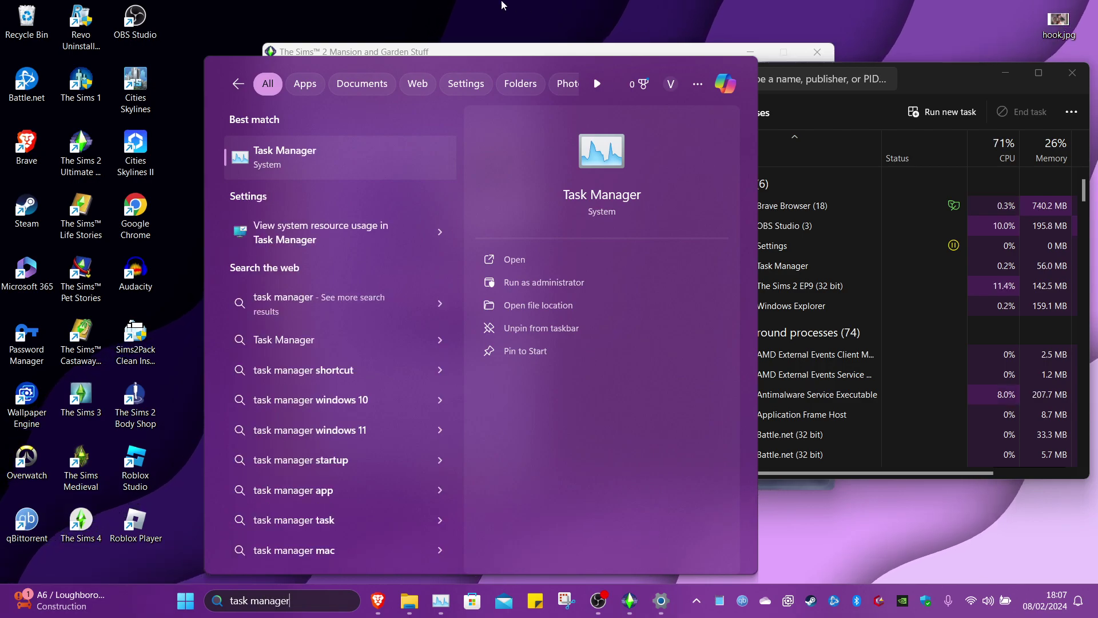
{"action": "key", "text": "Return"}
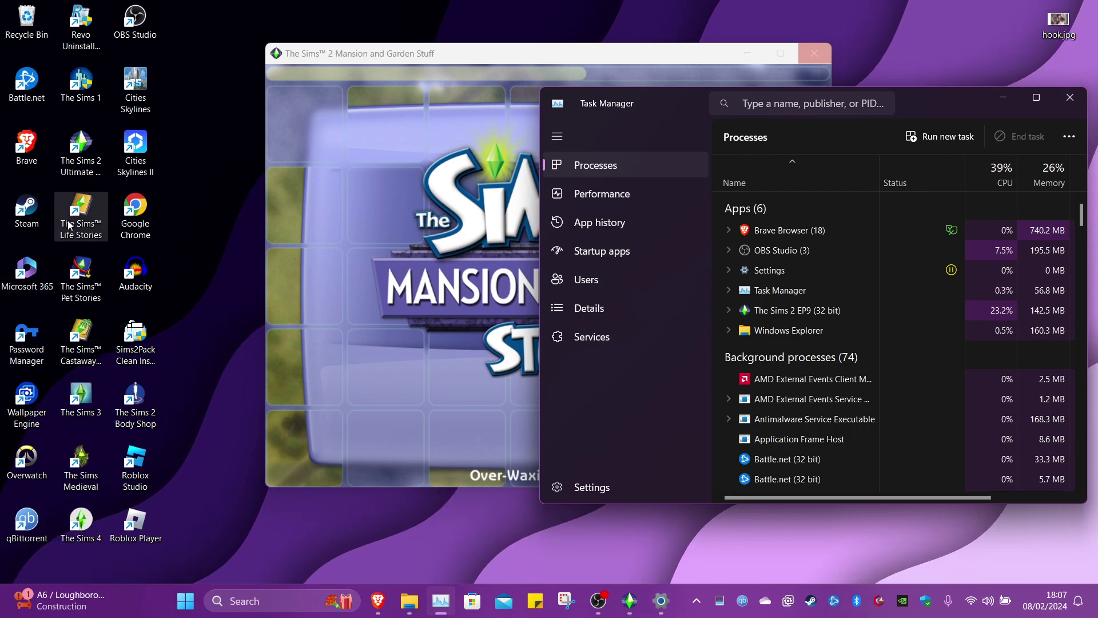
Expand The Sims 2 EP9 (32 bit) process and examine the actions available for the process and its Mansion and Garden Stuff entry.
{"action": "left_click", "coordinate": [727, 312]}
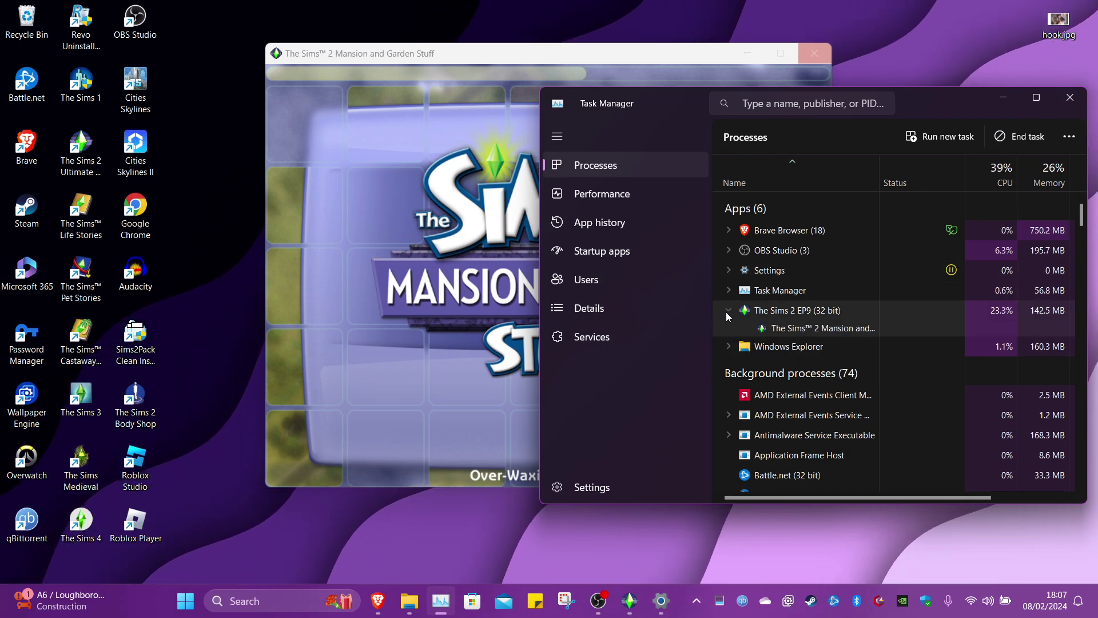
{"action": "right_click", "coordinate": [810, 329]}
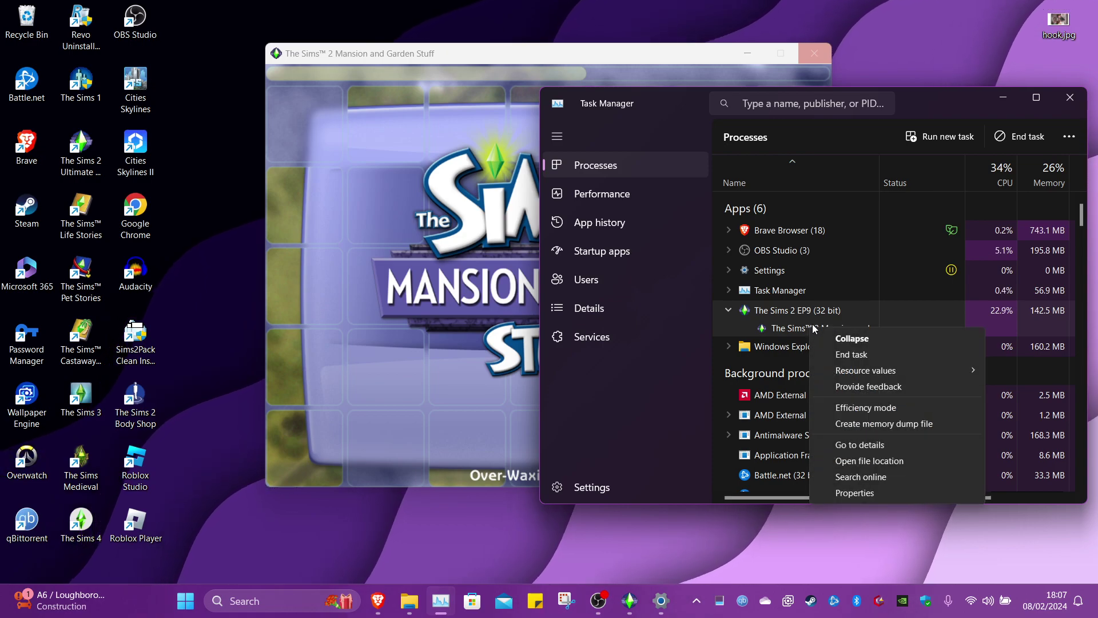
{"action": "right_click", "coordinate": [783, 327]}
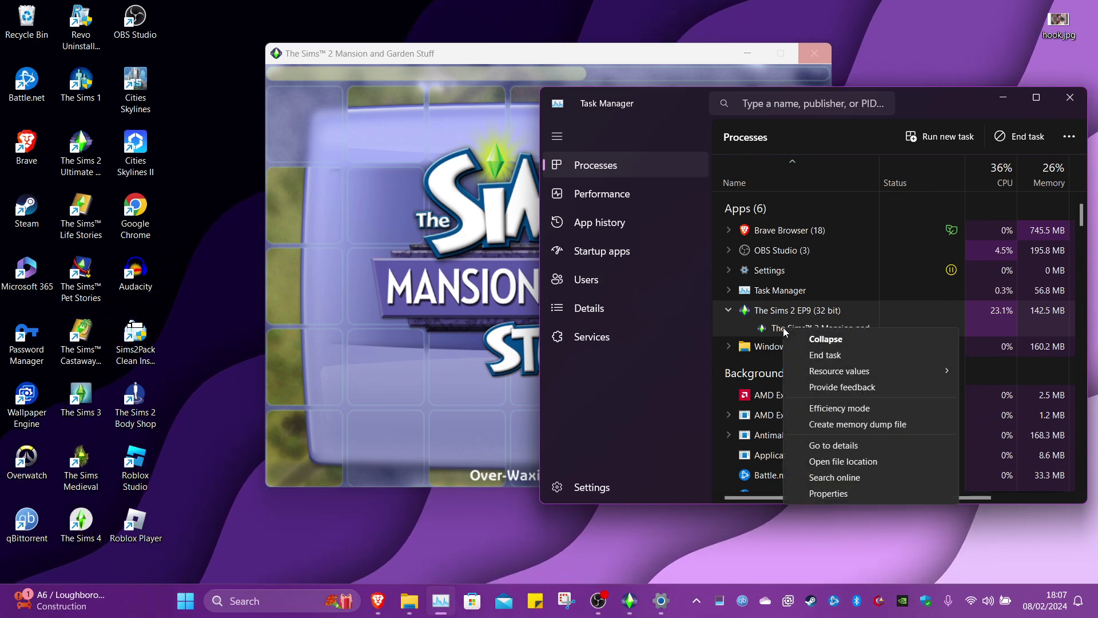
{"action": "right_click", "coordinate": [783, 332]}
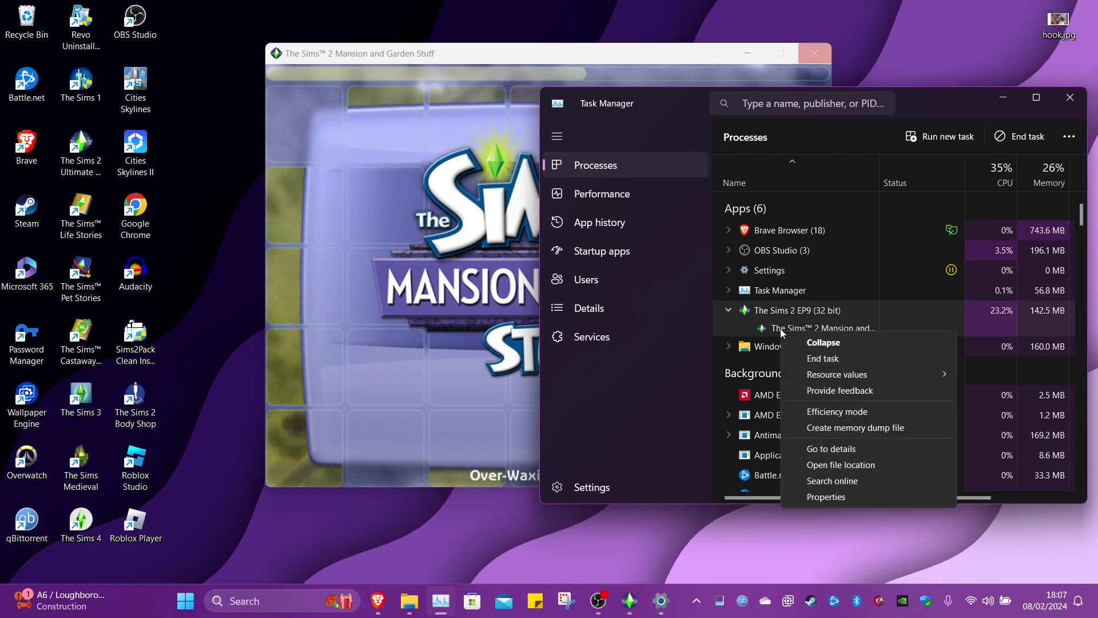
{"action": "right_click", "coordinate": [797, 312]}
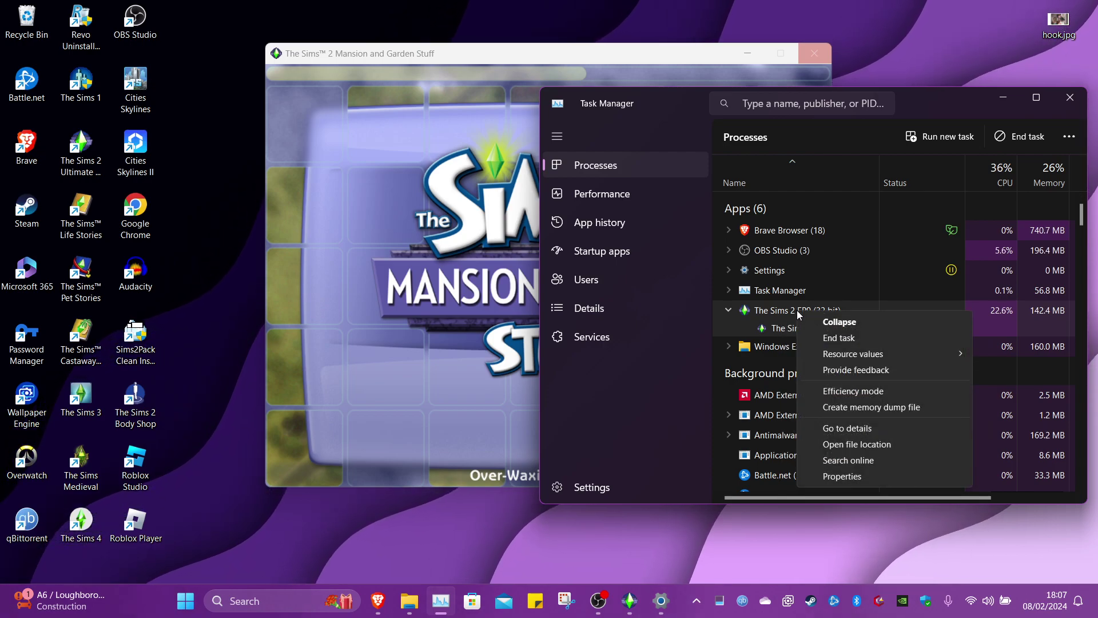
{"action": "right_click", "coordinate": [791, 332]}
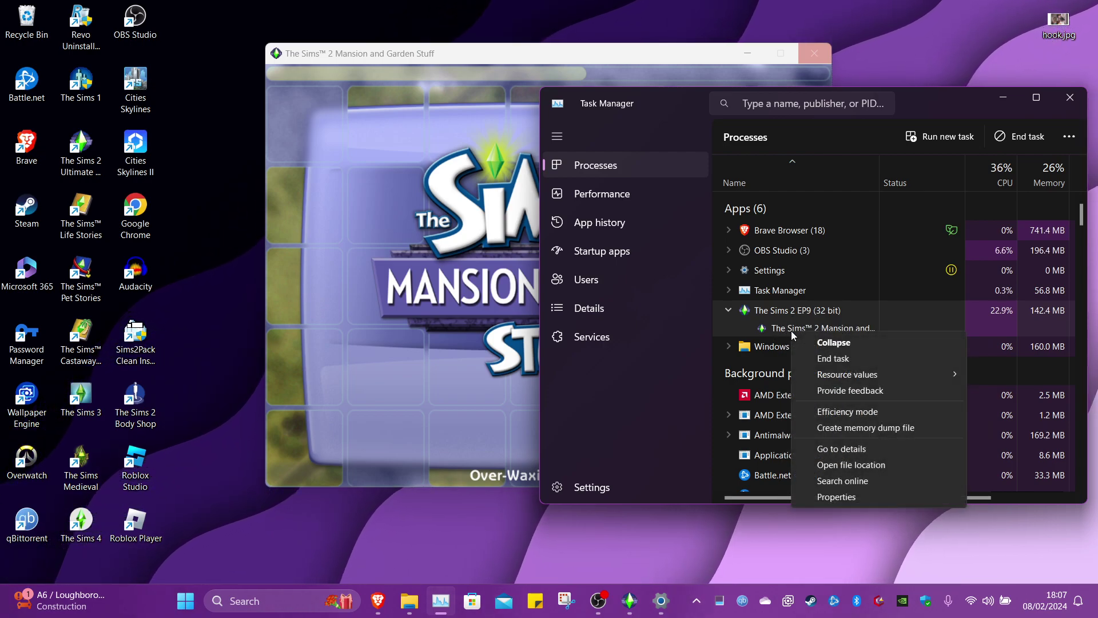
{"action": "mouse_move", "coordinate": [848, 375]}
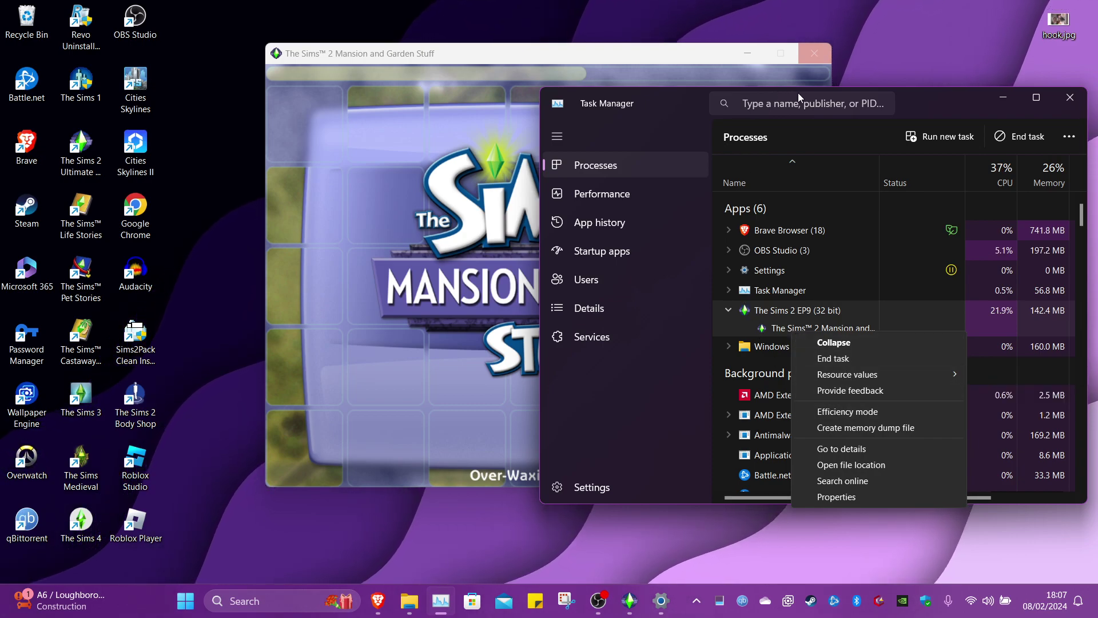
{"action": "left_click", "coordinate": [918, 109]}
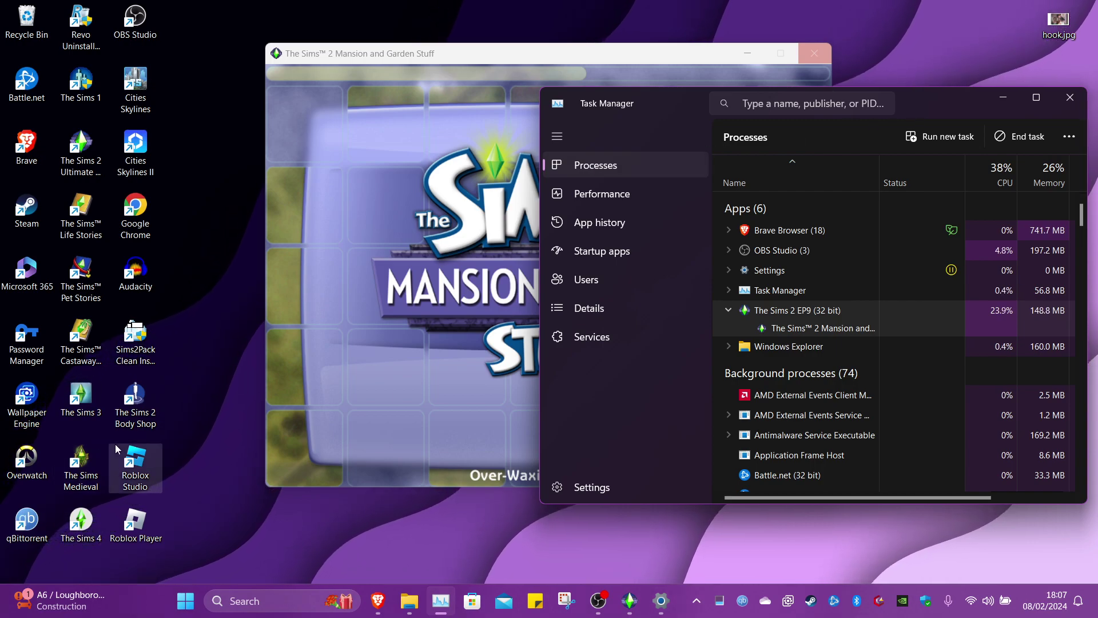
Collapse and re-expand The Sims 2 EP9 (32 bit) process, and maximize the Task Manager window.
{"action": "left_click", "coordinate": [222, 475]}
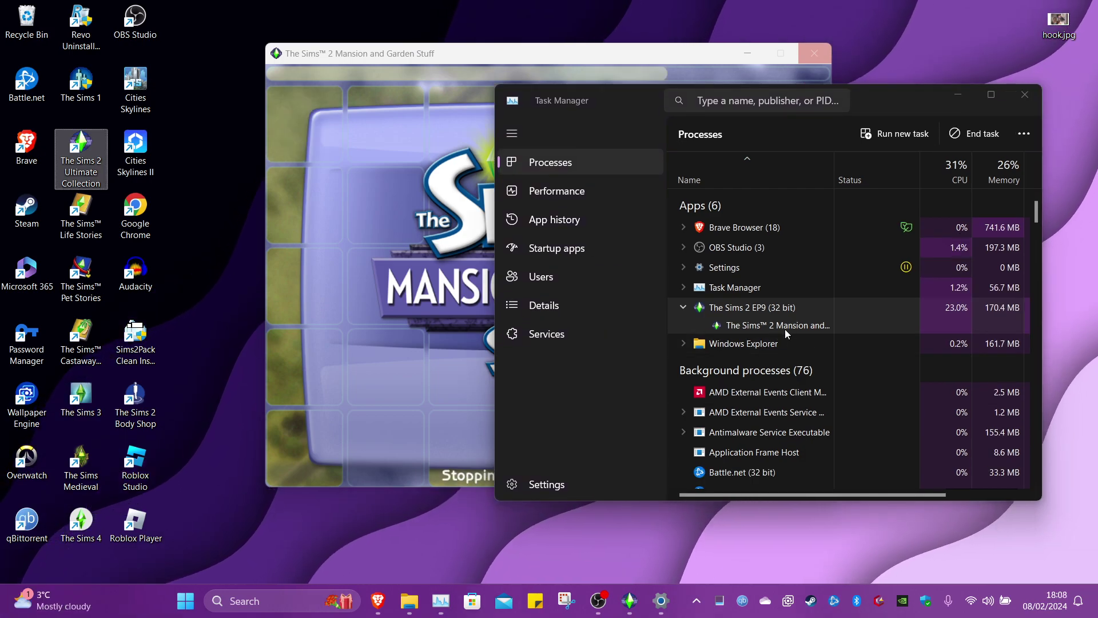
{"action": "left_click", "coordinate": [742, 371]}
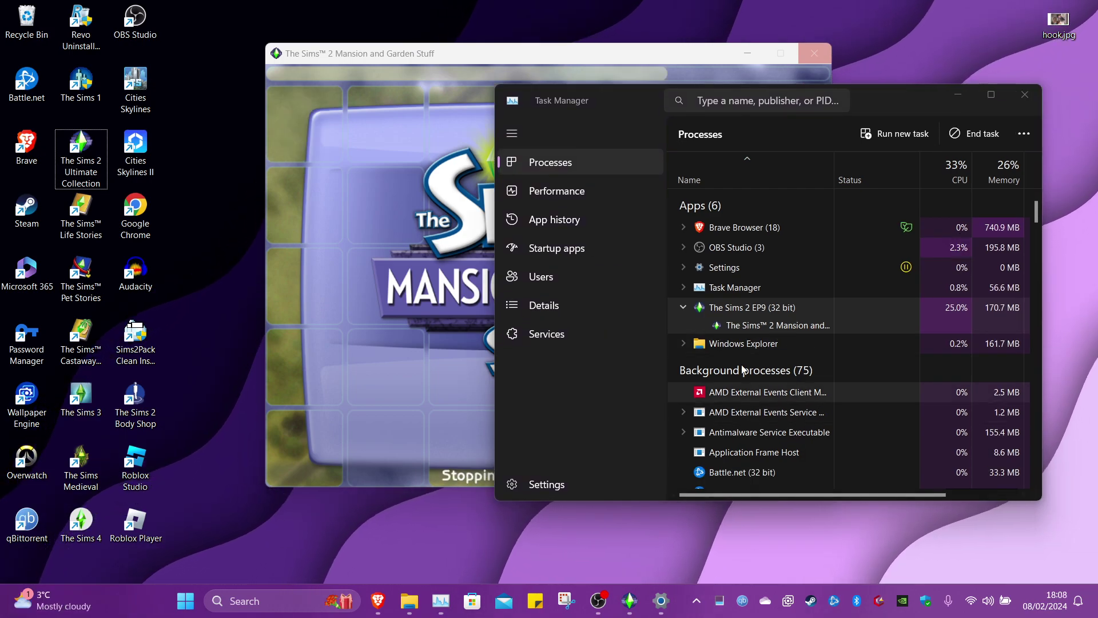
{"action": "left_click", "coordinate": [683, 307]}
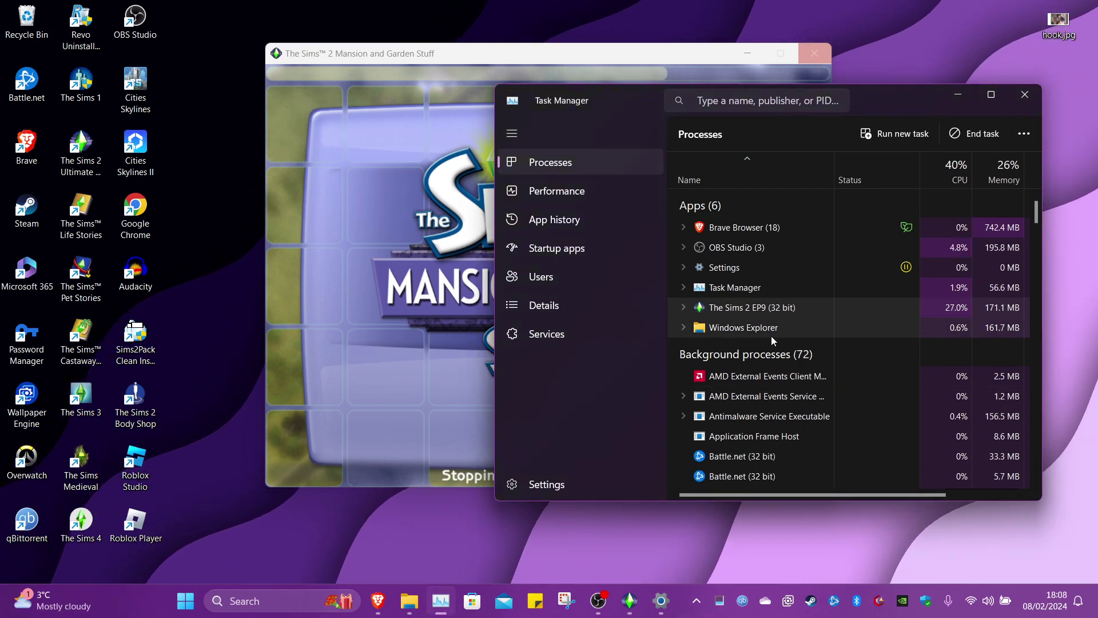
{"action": "left_click", "coordinate": [682, 309]}
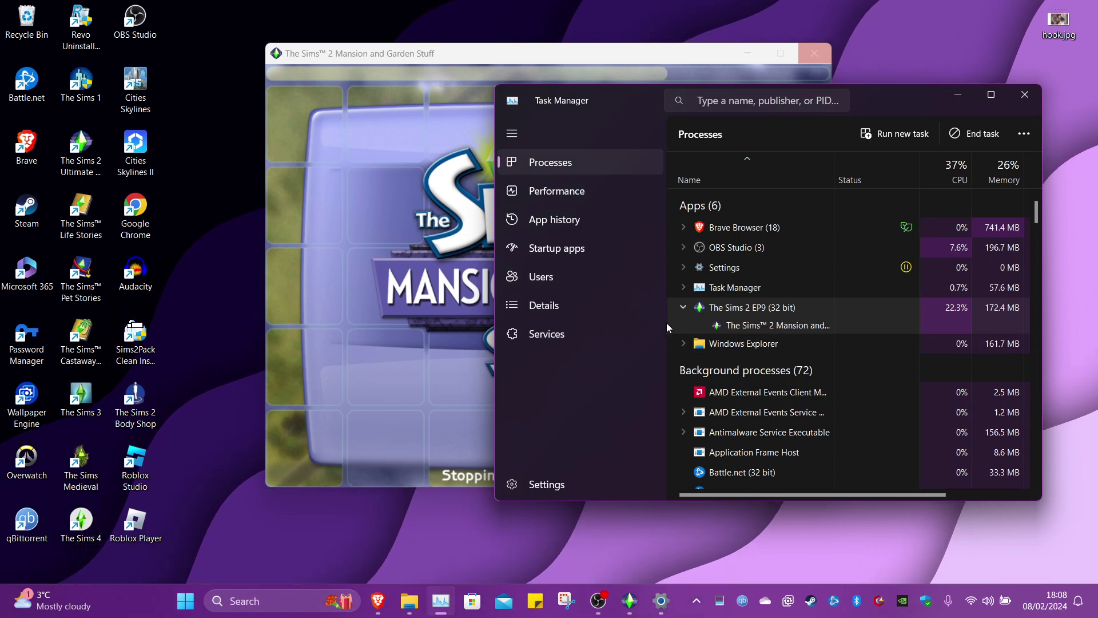
{"action": "left_click", "coordinate": [991, 94]}
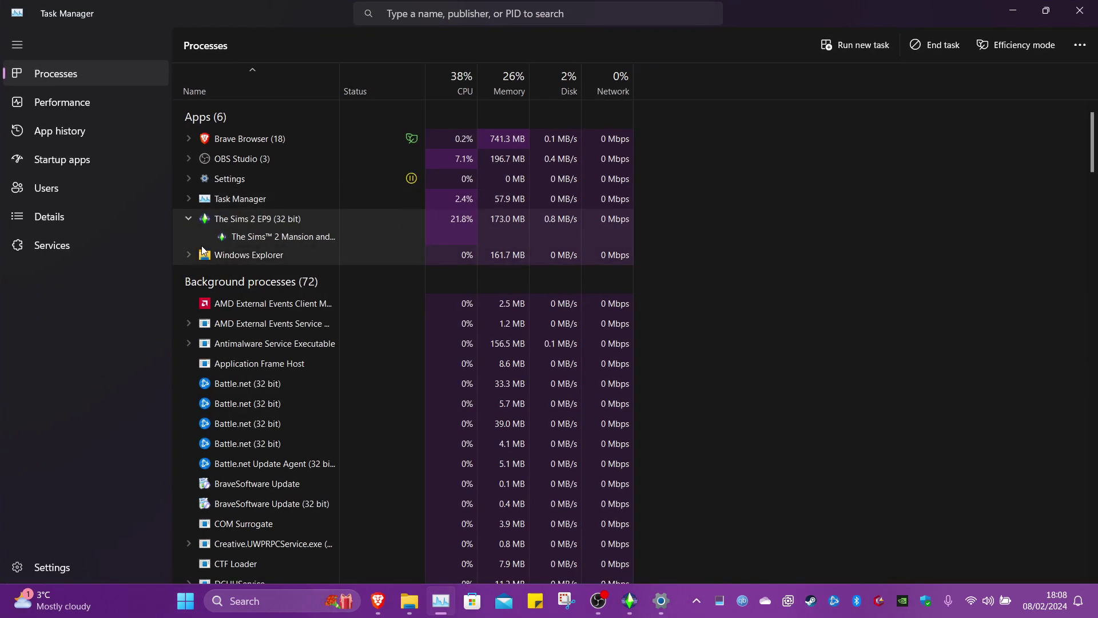
Maximize the game window through its Mansion and Garden Stuff entry under The Sims 2 EP9 (32 bit), and minimize Task Manager.
{"action": "right_click", "coordinate": [227, 238]}
{"action": "left_click", "coordinate": [223, 234]}
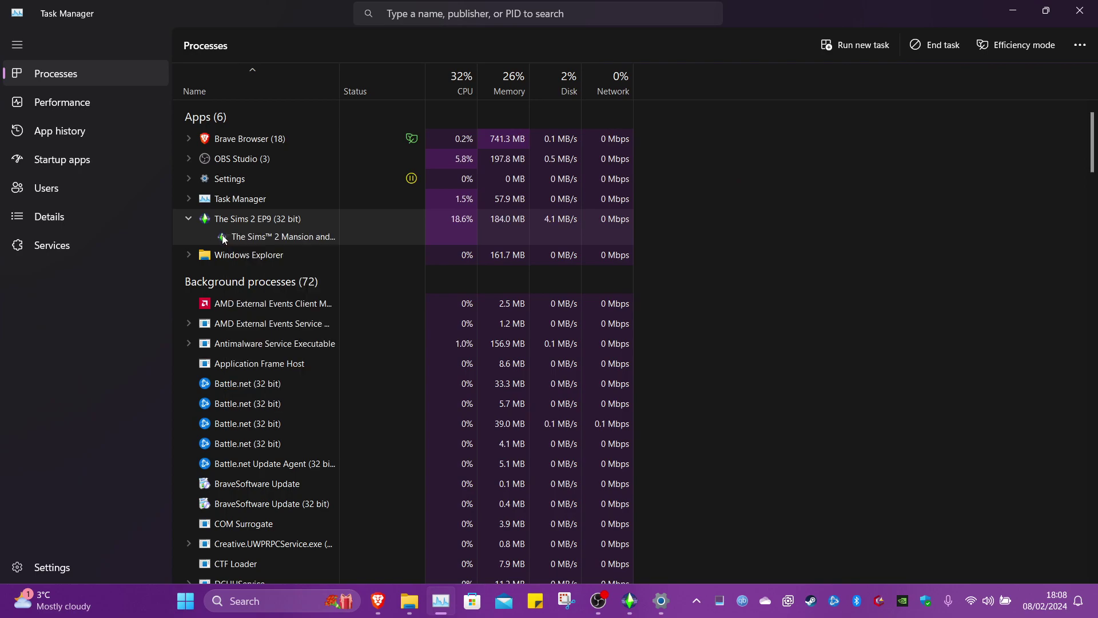
{"action": "left_click", "coordinate": [195, 222]}
{"action": "left_click", "coordinate": [197, 218]}
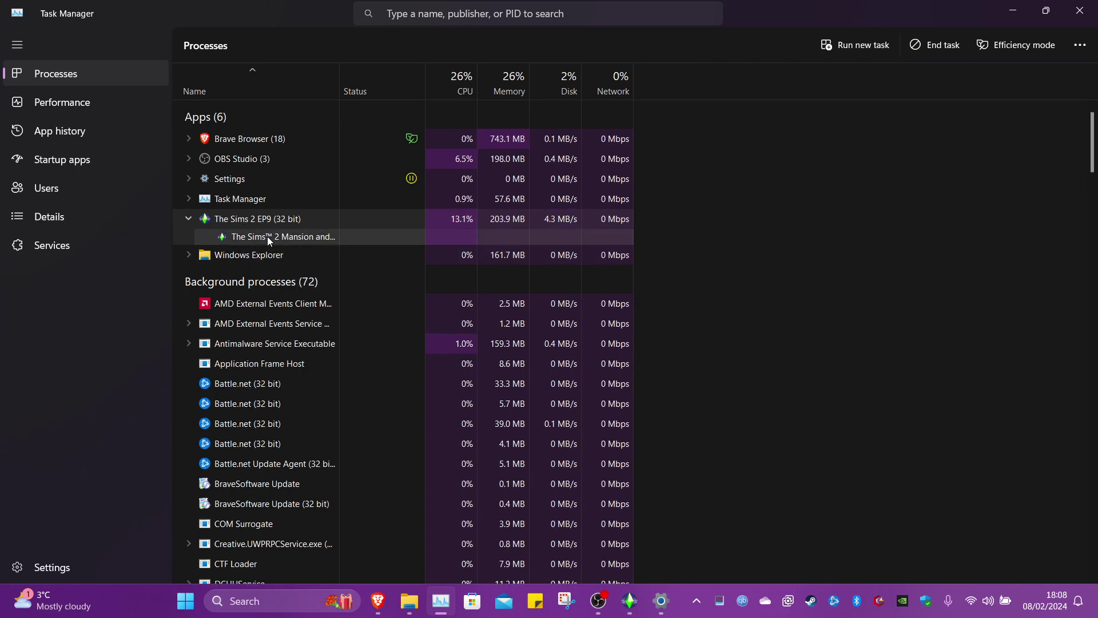
{"action": "right_click", "coordinate": [243, 236]}
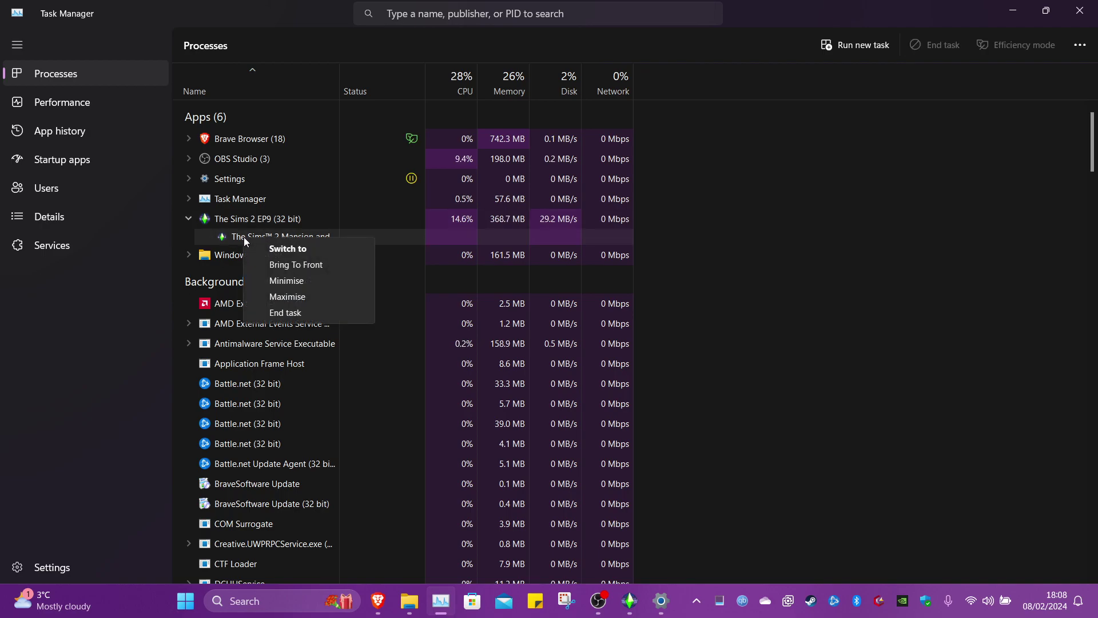
{"action": "left_click", "coordinate": [292, 296]}
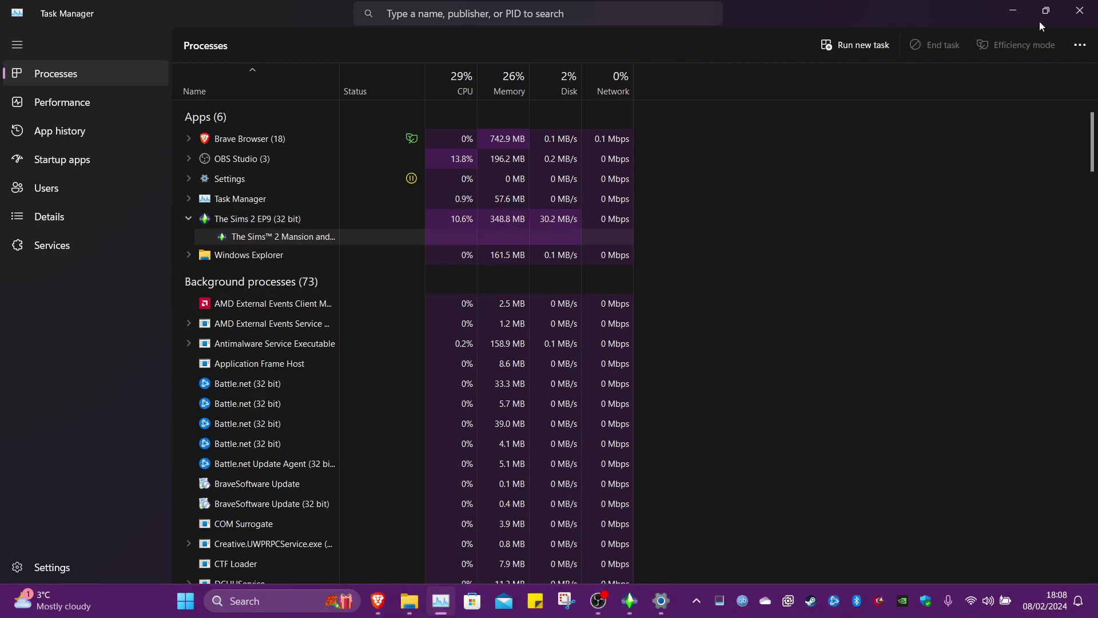
{"action": "left_click", "coordinate": [1013, 10]}
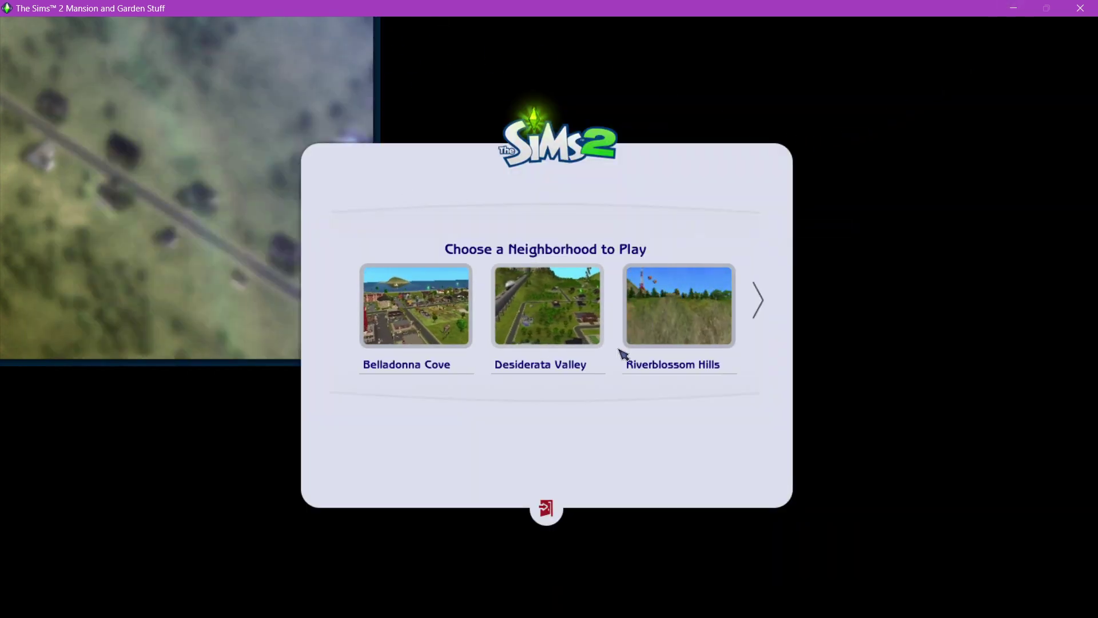
Browse the neighborhoods, load Strangetown and dismiss its welcome story.
{"action": "left_click", "coordinate": [758, 300]}
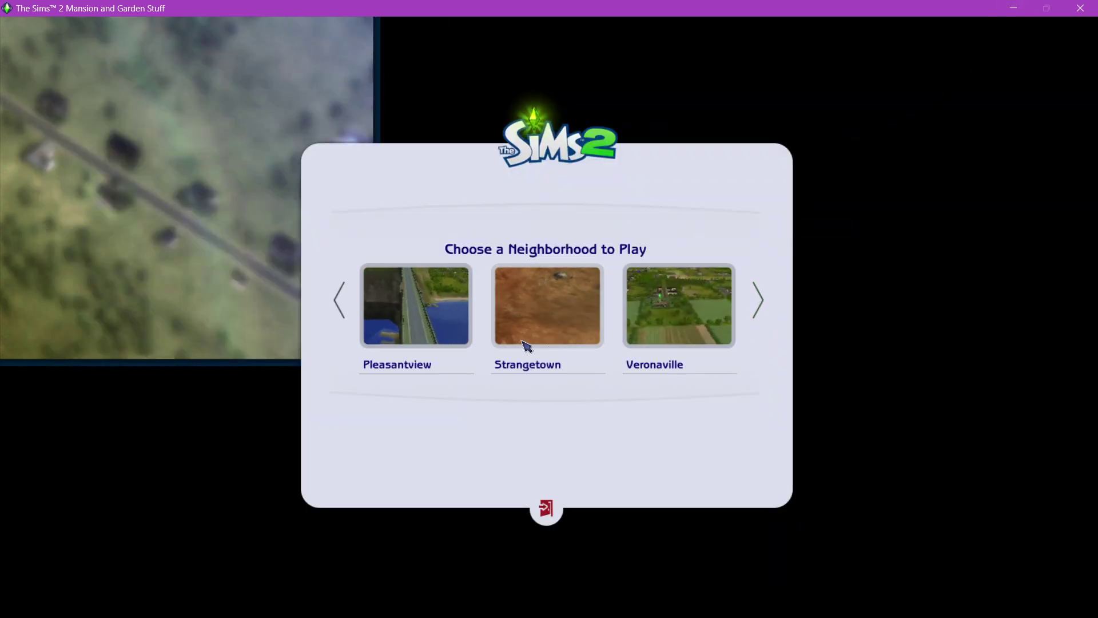
{"action": "left_click", "coordinate": [415, 311]}
{"action": "left_click", "coordinate": [564, 484]}
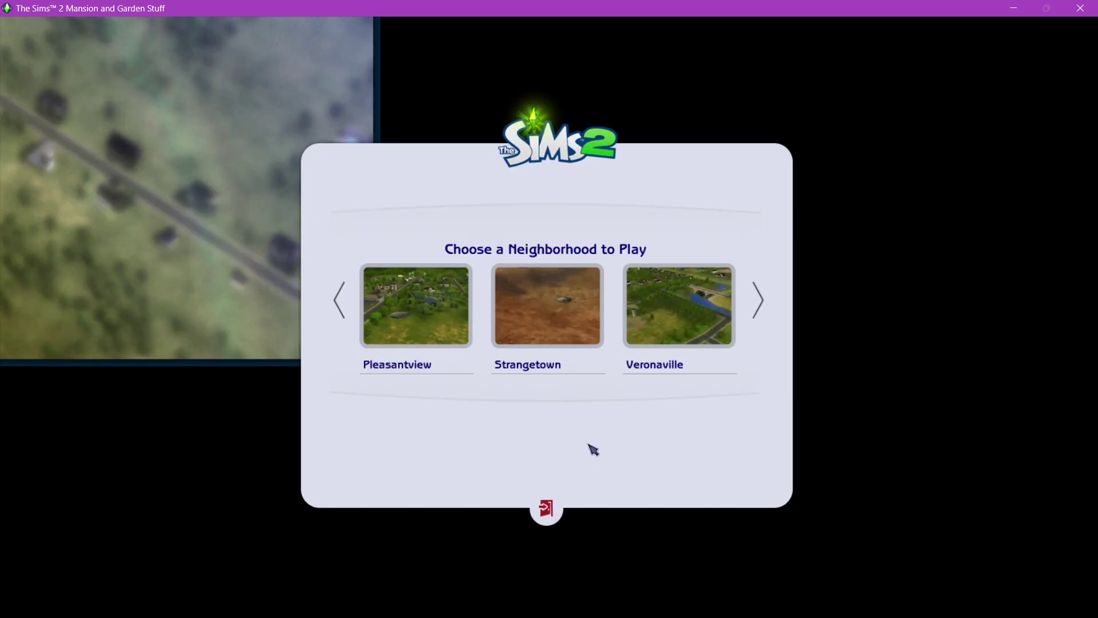
{"action": "left_click", "coordinate": [547, 306]}
{"action": "left_click", "coordinate": [519, 483]}
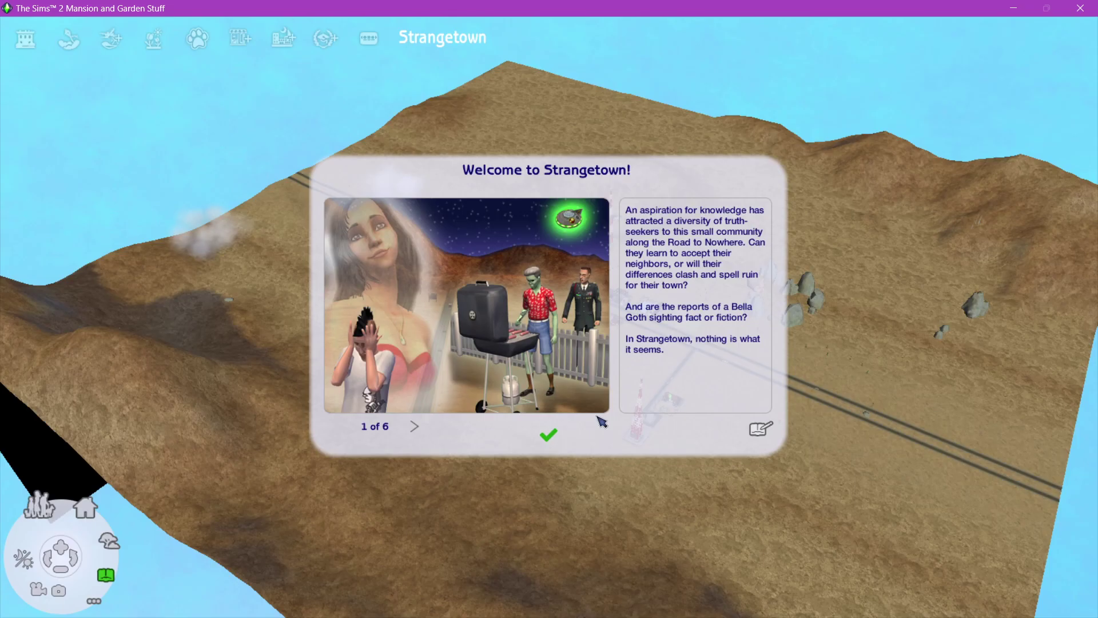
{"action": "left_click", "coordinate": [549, 436]}
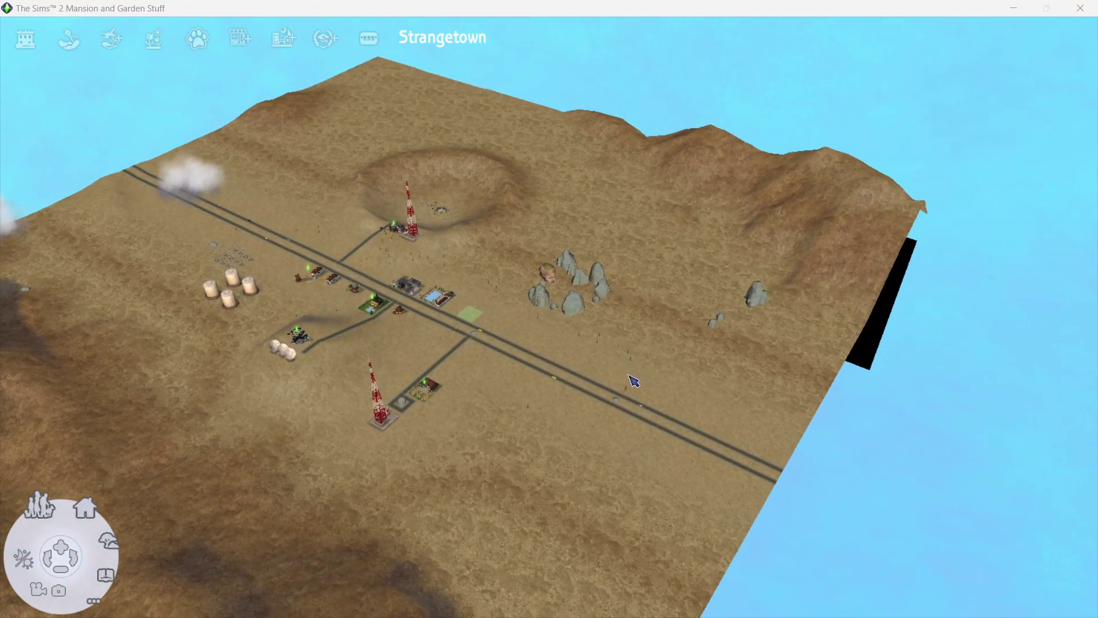
Look around the Strangetown neighborhood up close and from a distance to check how the game displays.
{"action": "key", "text": "super"}
{"action": "key", "text": "super"}
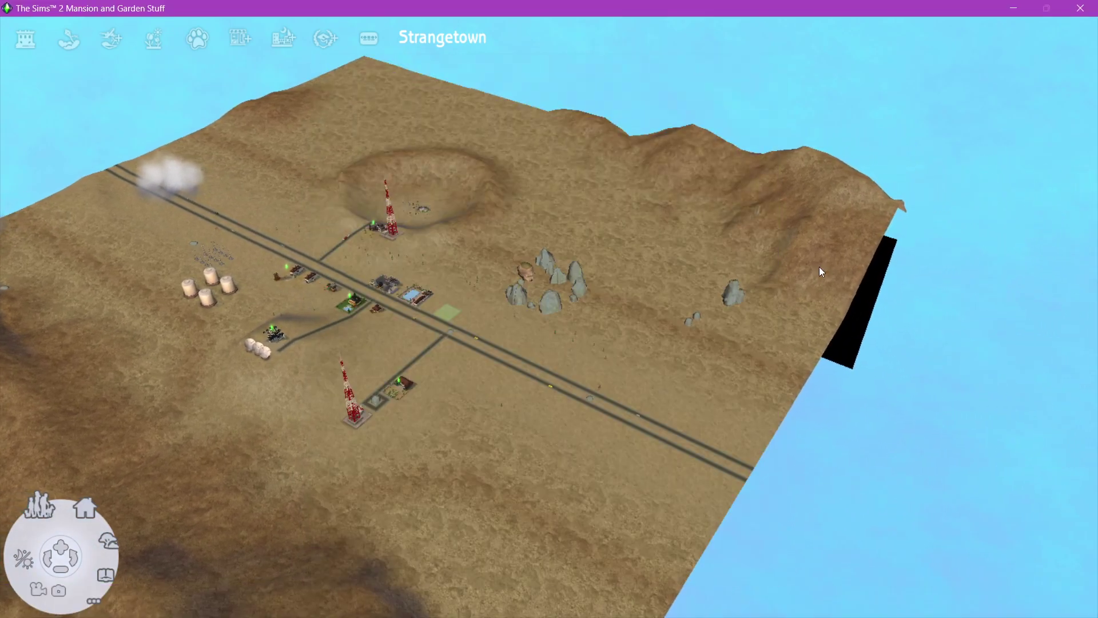
{"action": "scroll", "coordinate": [561, 365], "scroll_direction": "up", "scroll_amount": 5}
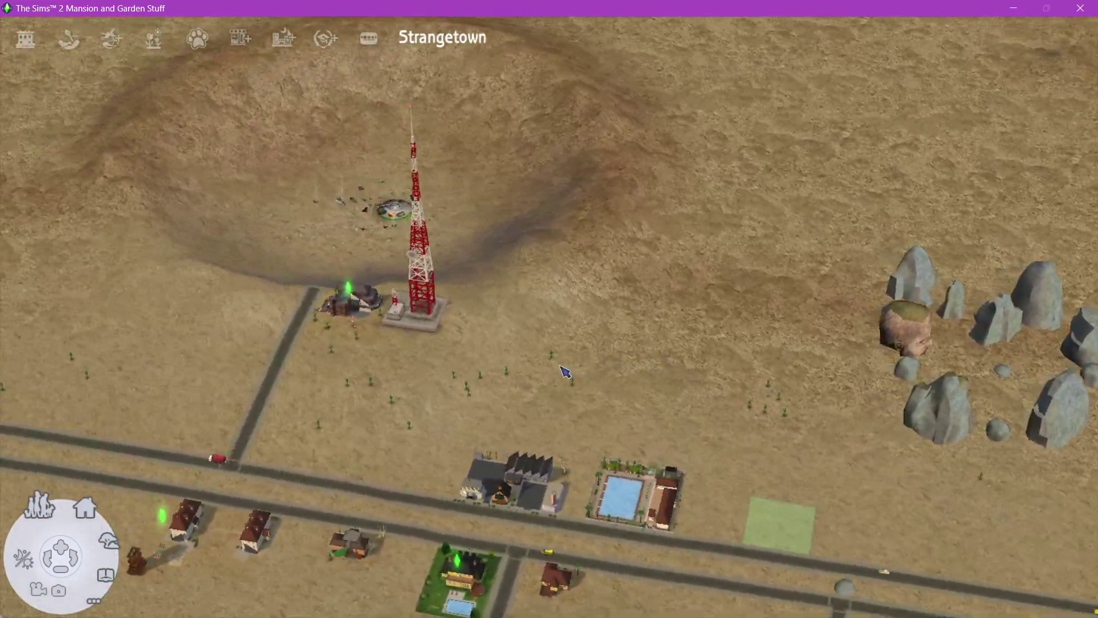
{"action": "scroll", "coordinate": [565, 372], "scroll_direction": "down", "scroll_amount": 5}
{"action": "scroll", "coordinate": [483, 401], "scroll_direction": "up", "scroll_amount": 5}
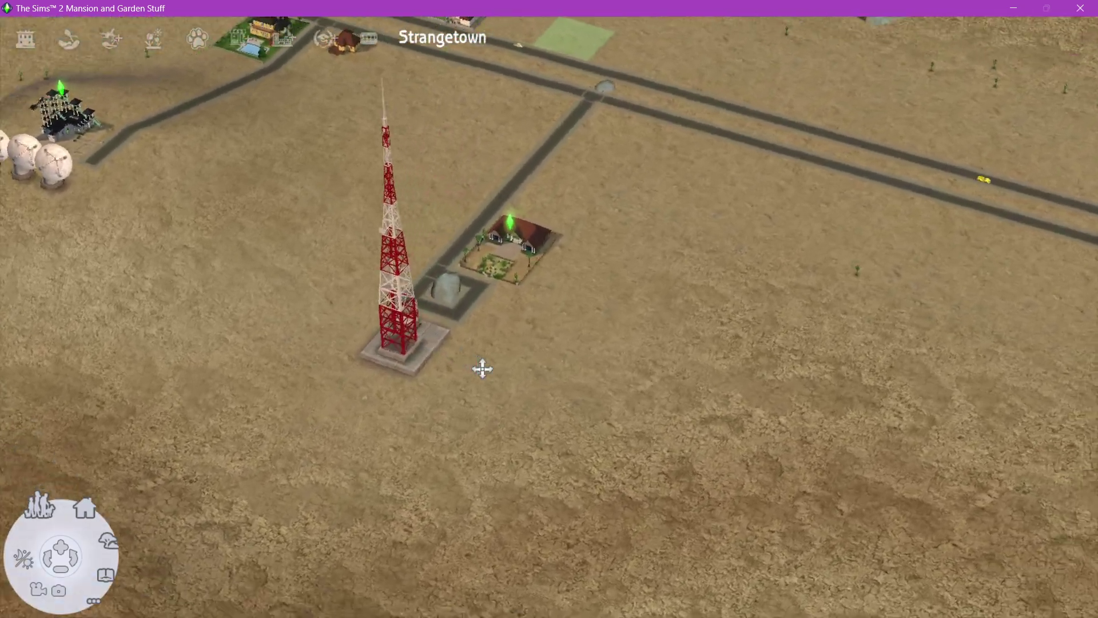
{"action": "scroll", "coordinate": [482, 369], "scroll_direction": "down", "scroll_amount": 5}
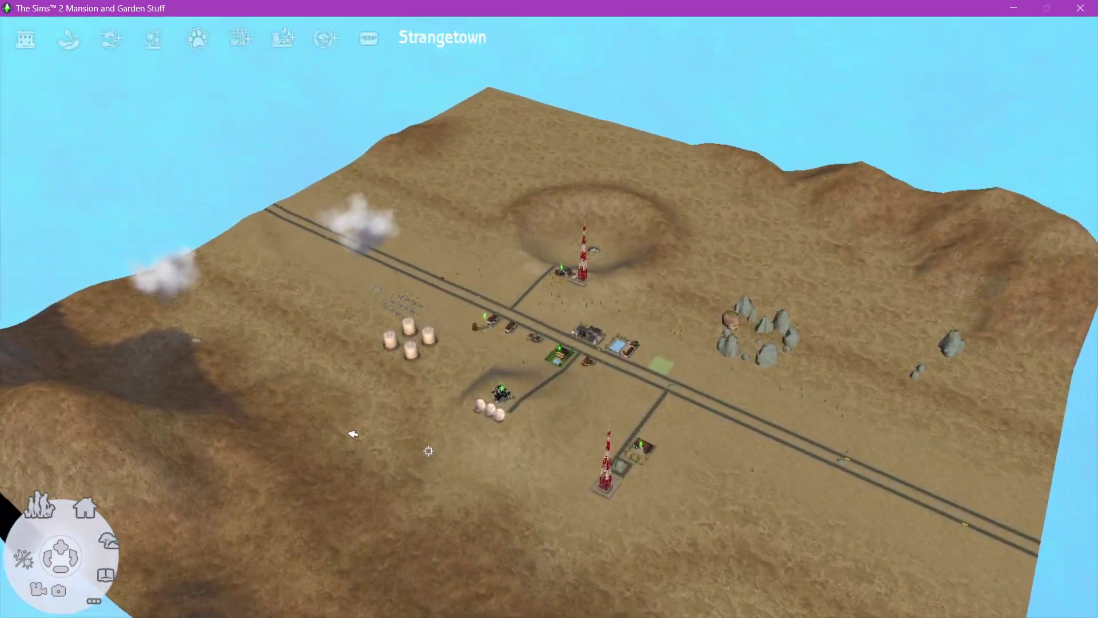
{"action": "left_click_drag", "start_coordinate": [353, 434], "coordinate": [129, 509]}
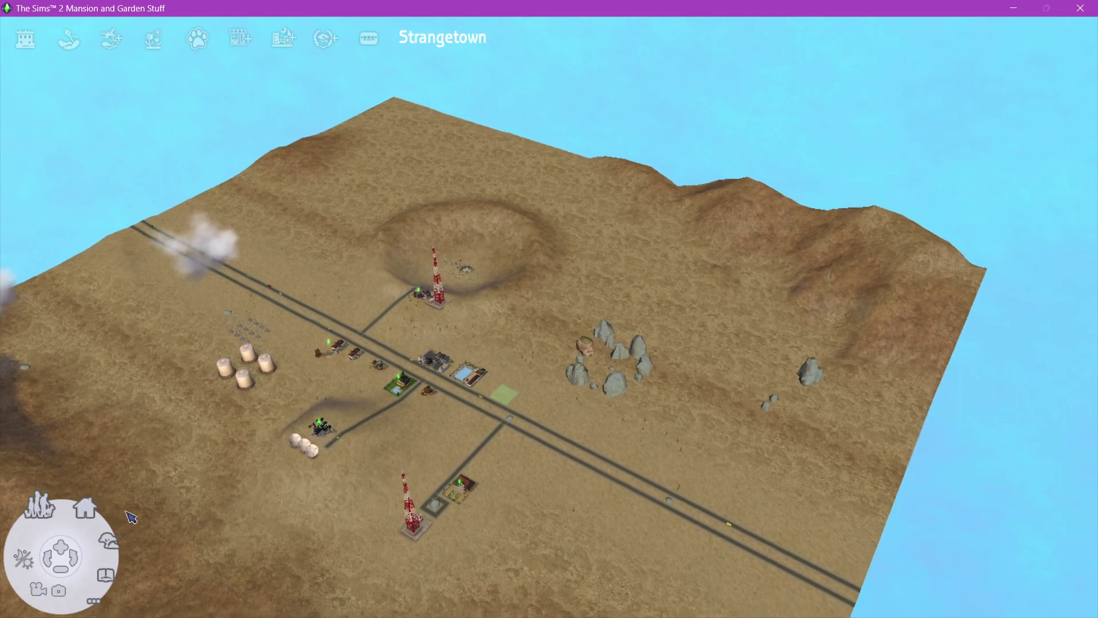
Quit the game from the Strangetown neighborhood and close the Task Manager window.
{"action": "left_click", "coordinate": [93, 601]}
{"action": "left_click", "coordinate": [142, 586]}
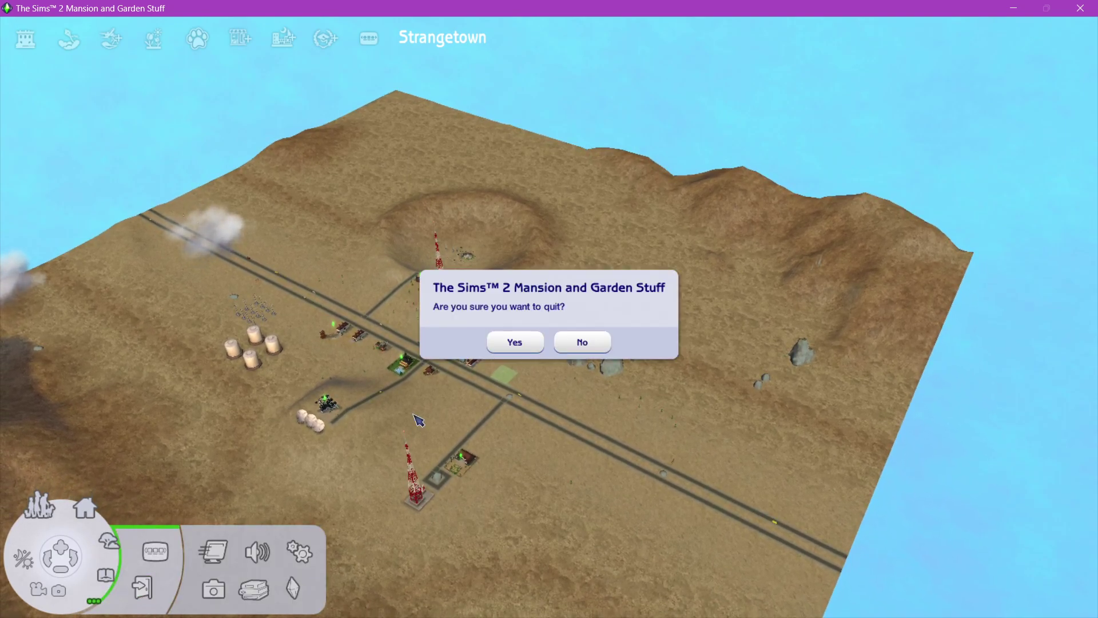
{"action": "left_click", "coordinate": [515, 342]}
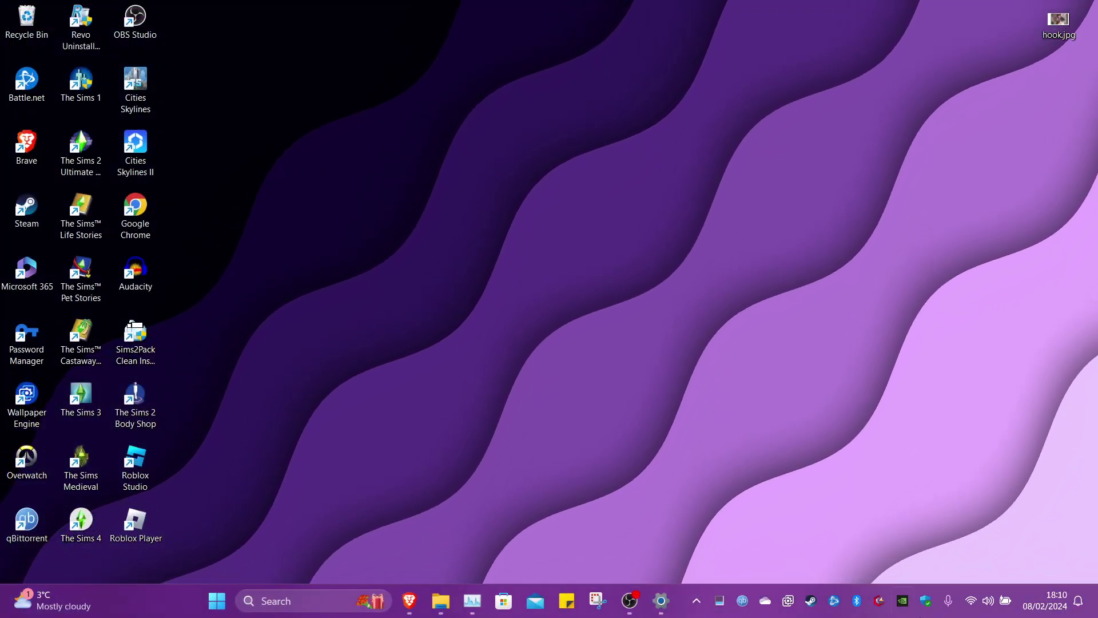
{"action": "left_click", "coordinate": [470, 603]}
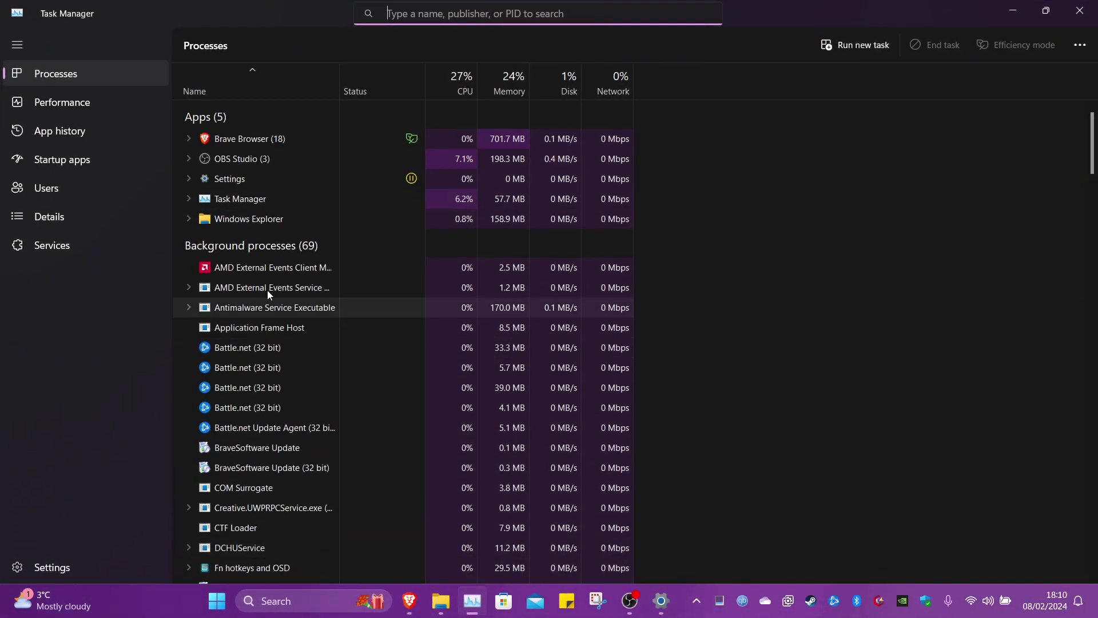
{"action": "left_click", "coordinate": [1080, 10]}
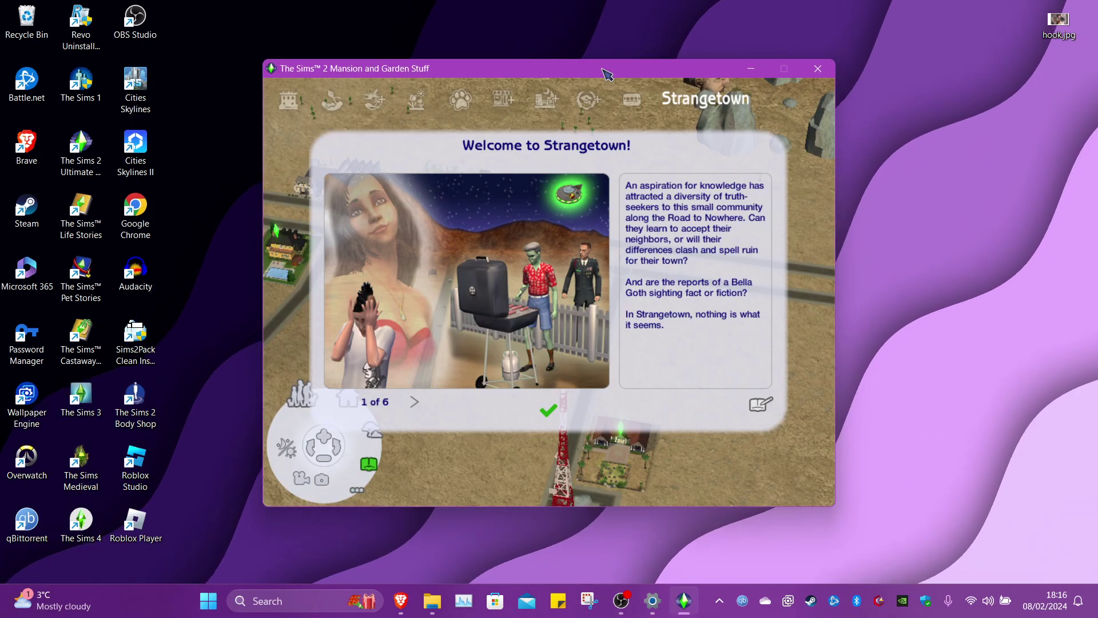
Dismiss the Strangetown welcome story and check the Screen Size choices in the Graphics/Performance Options.
{"action": "left_click", "coordinate": [548, 410]}
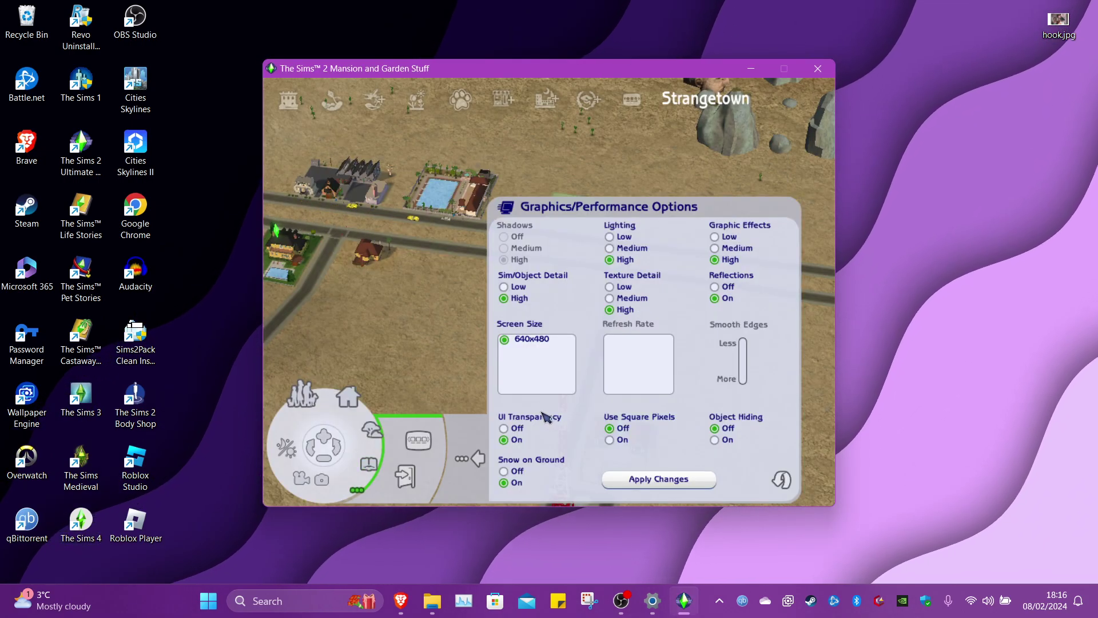
{"action": "left_click", "coordinate": [358, 490]}
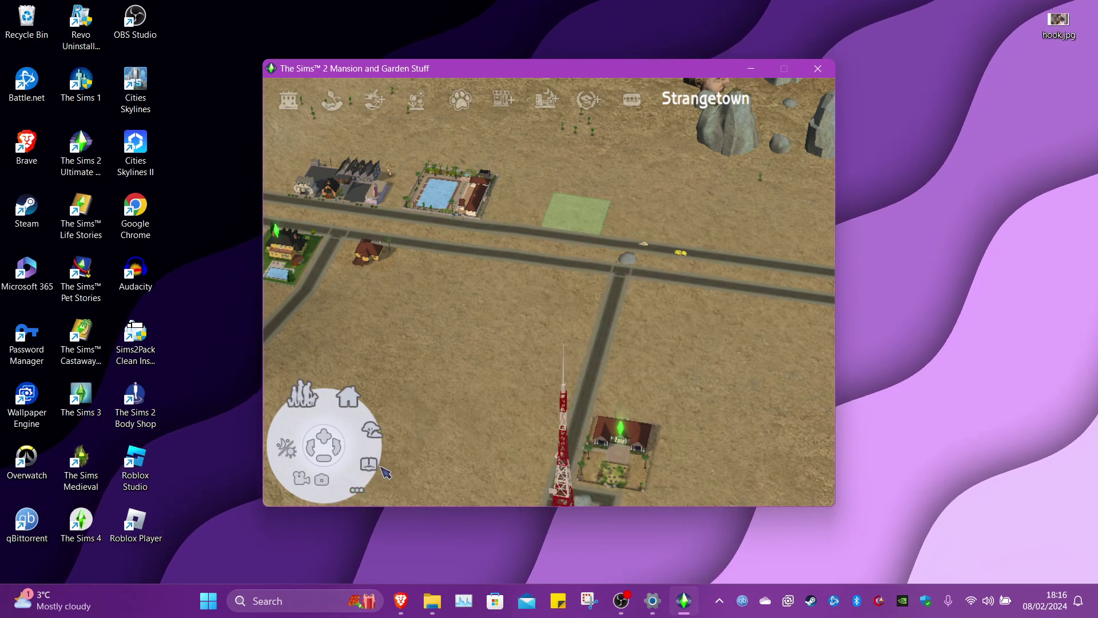
{"action": "left_click", "coordinate": [357, 490]}
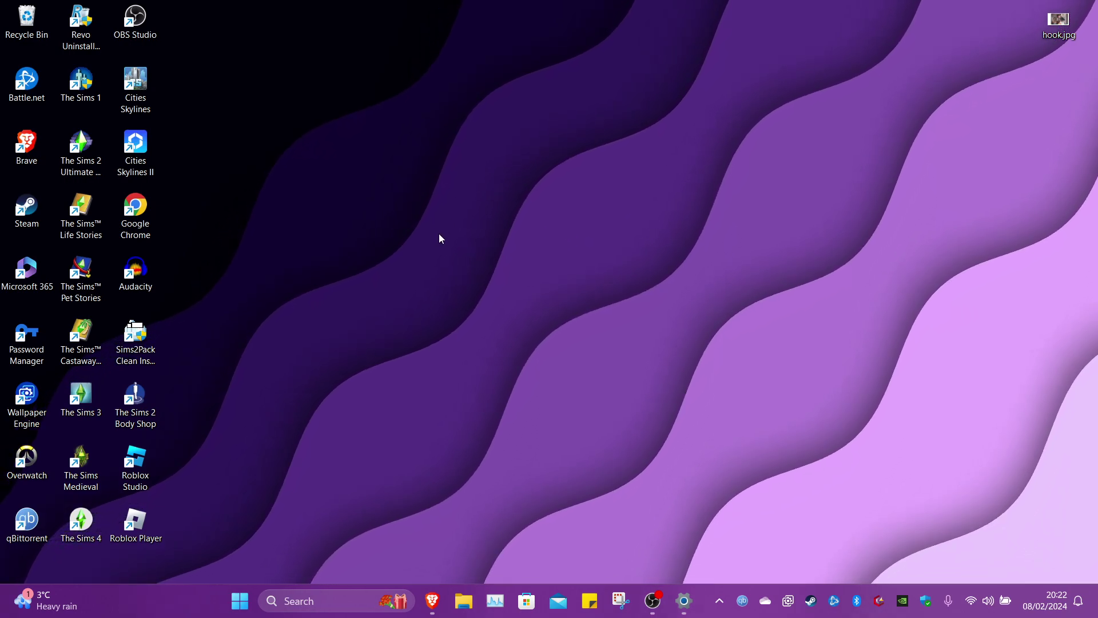
Open the file location of The Sims 2 Ultimate Collection shortcut and go up to The Sims 2 Mansion and Garden Stuff folder.
{"action": "right_click", "coordinate": [87, 150]}
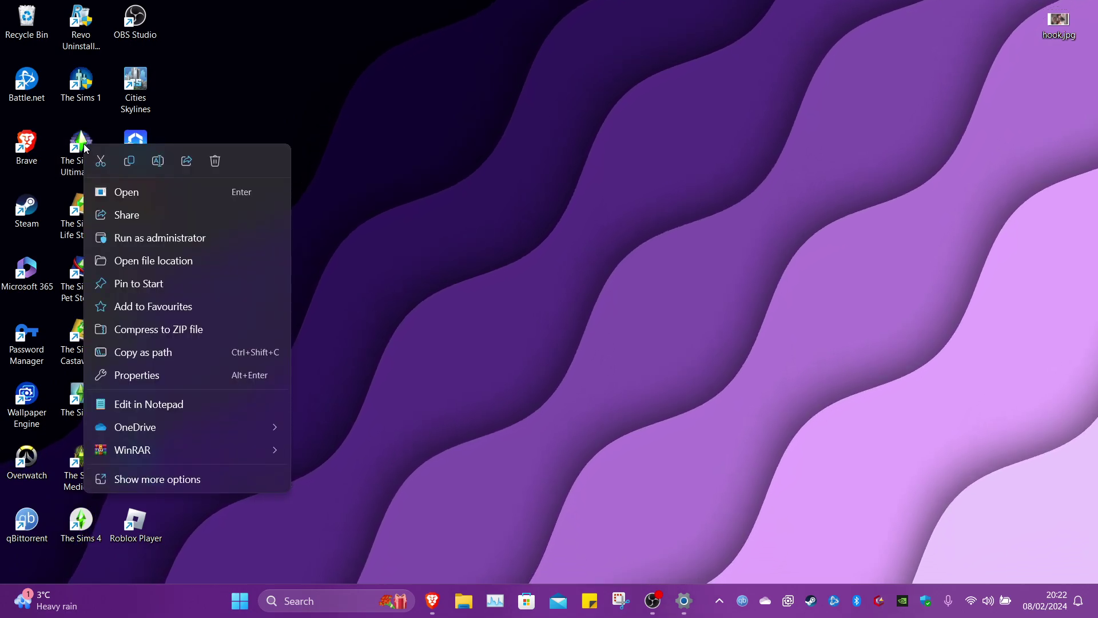
{"action": "left_click", "coordinate": [197, 261]}
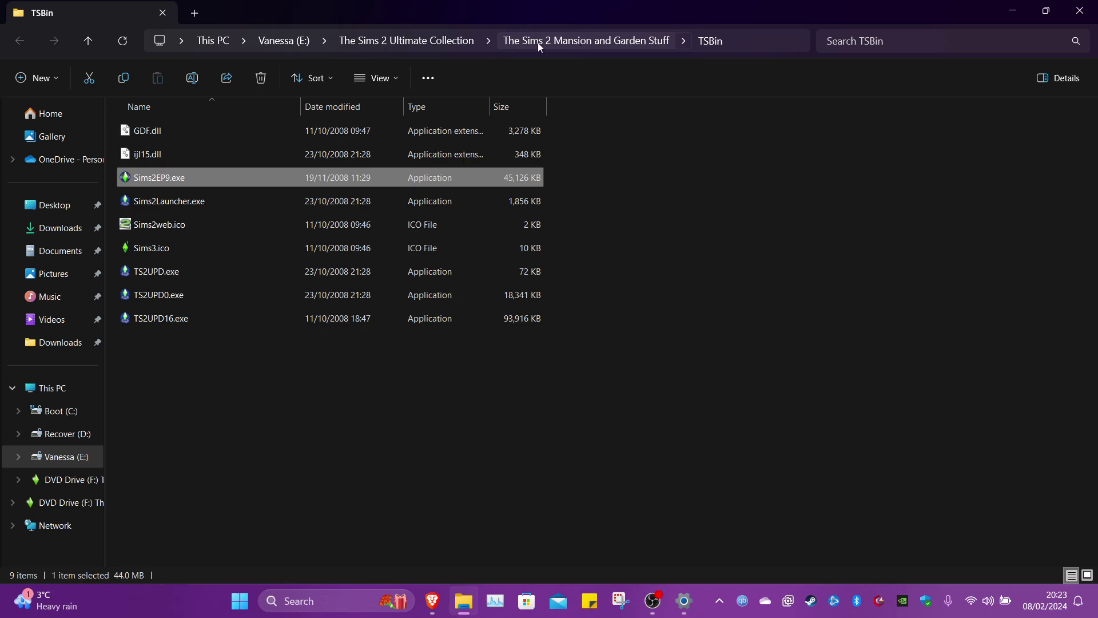
{"action": "left_click", "coordinate": [593, 41]}
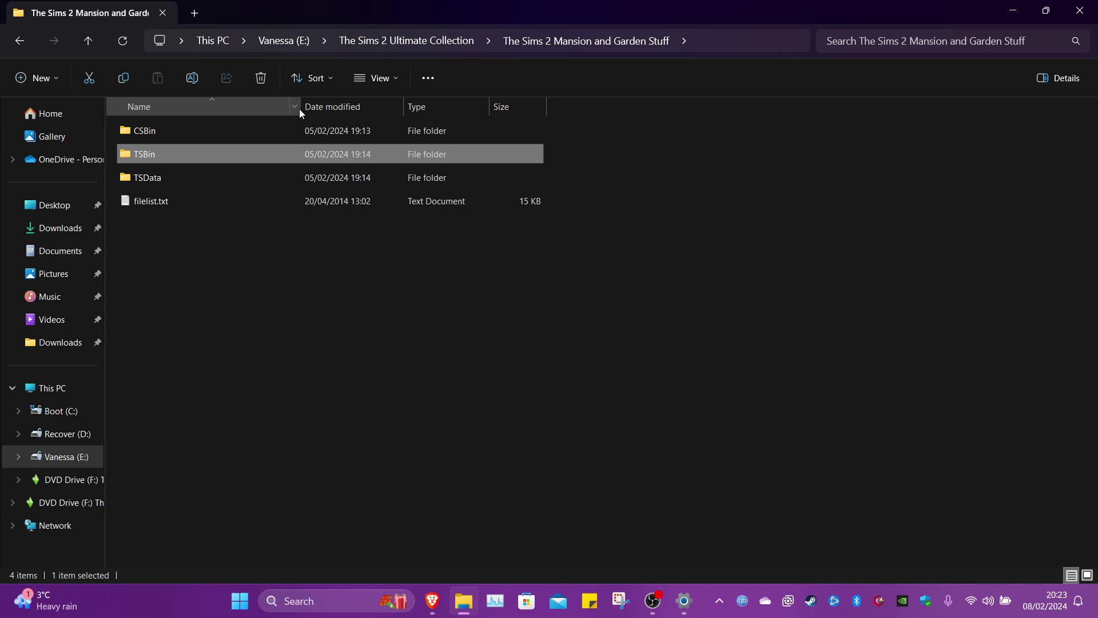
Open the Config folder inside TSData\Res.
{"action": "double_click", "coordinate": [177, 178]}
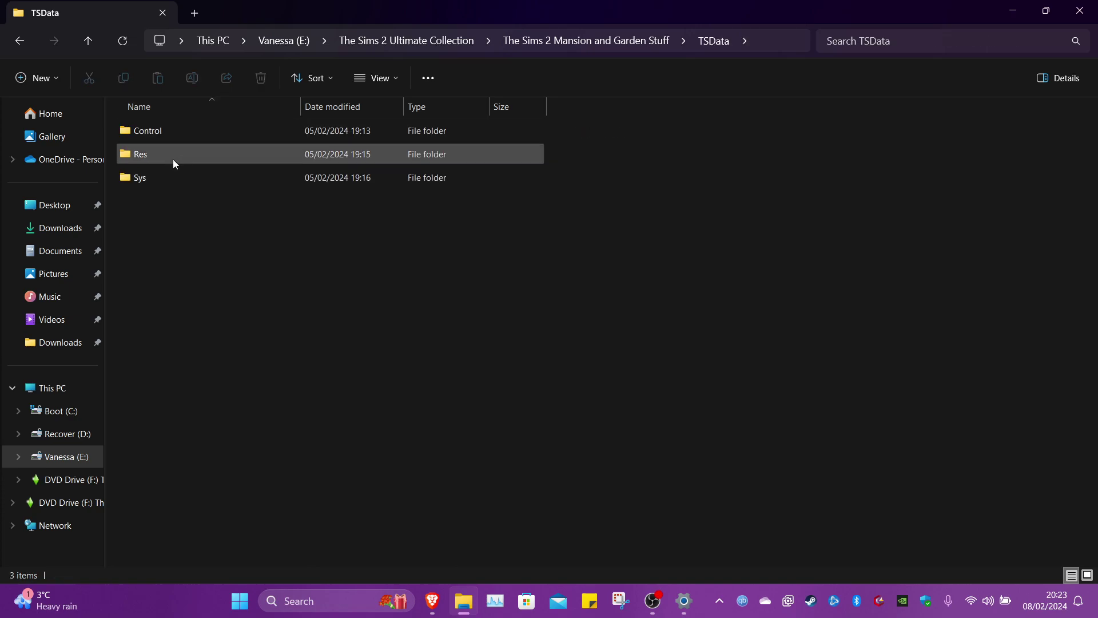
{"action": "double_click", "coordinate": [172, 156]}
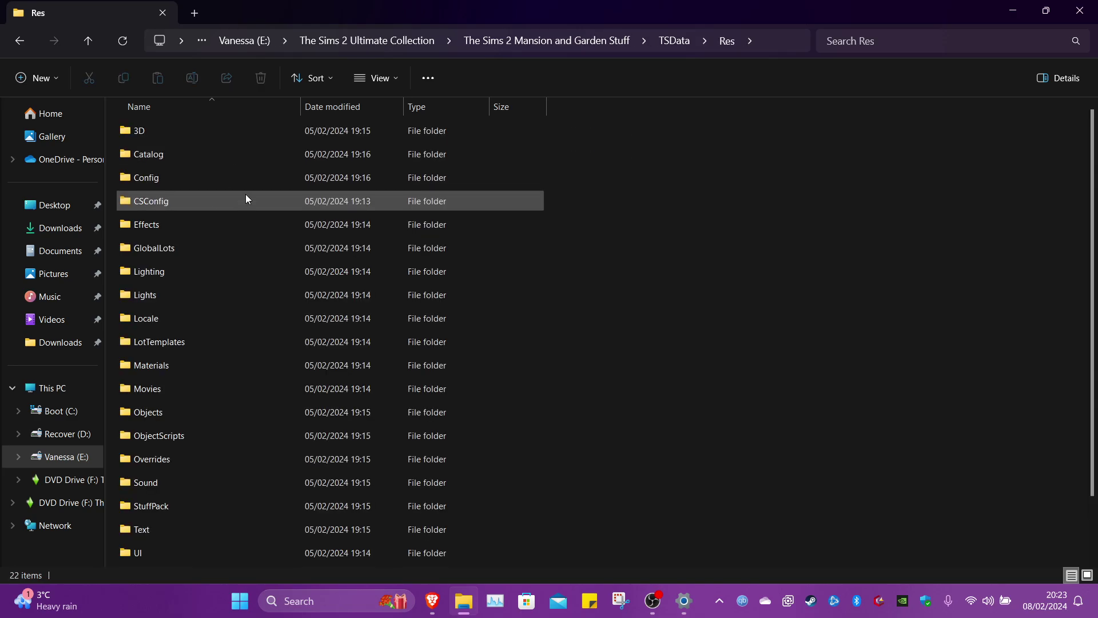
{"action": "left_click", "coordinate": [187, 177]}
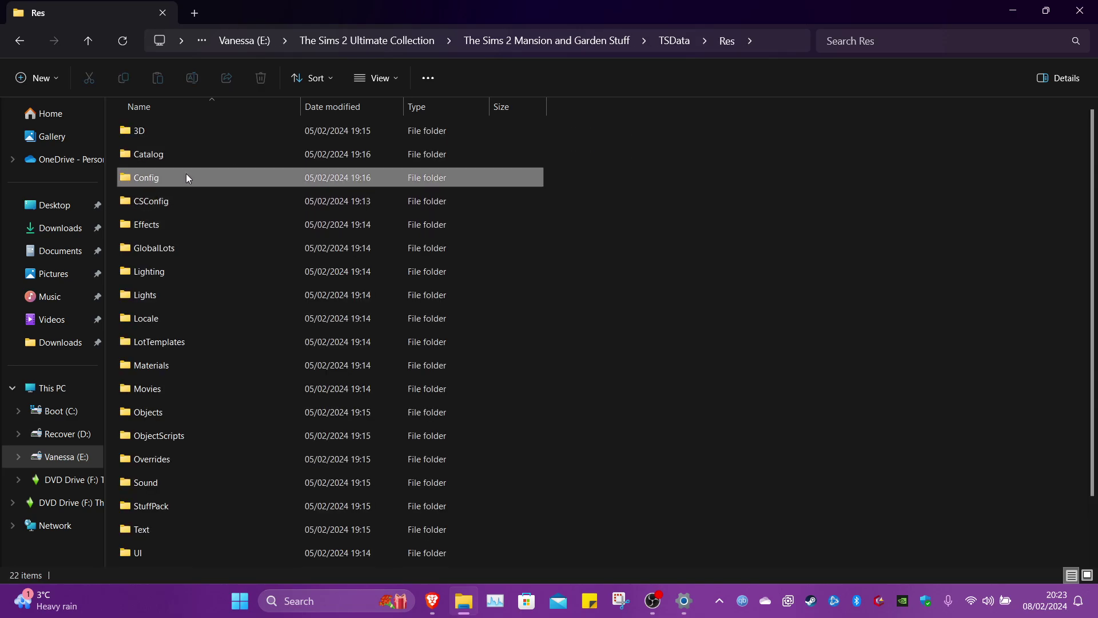
{"action": "double_click", "coordinate": [187, 173]}
{"action": "left_click", "coordinate": [21, 40]}
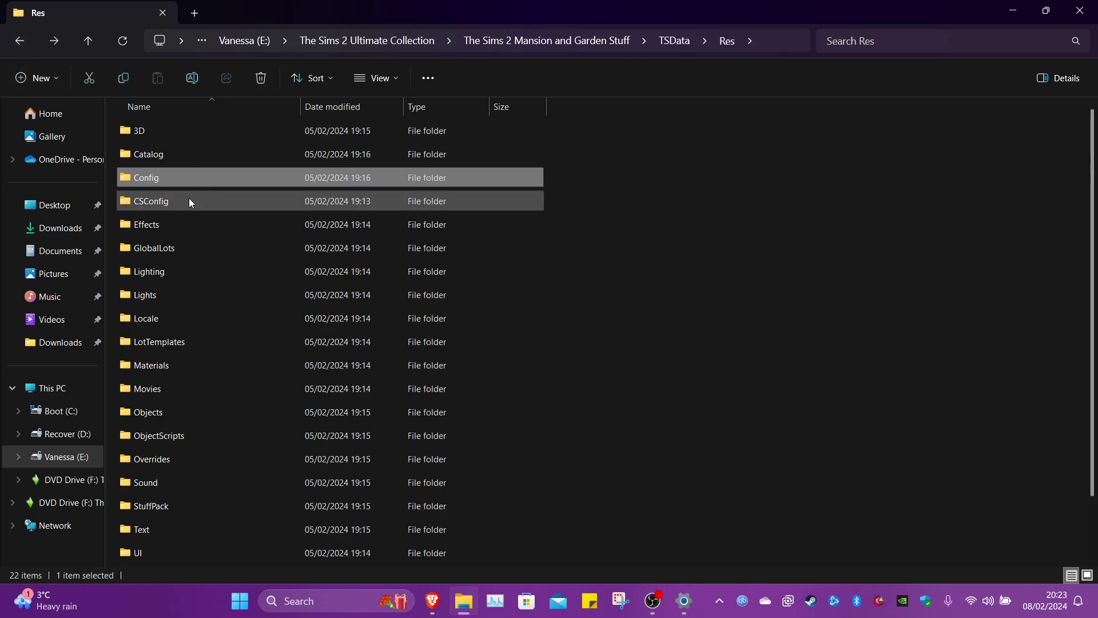
{"action": "double_click", "coordinate": [178, 173]}
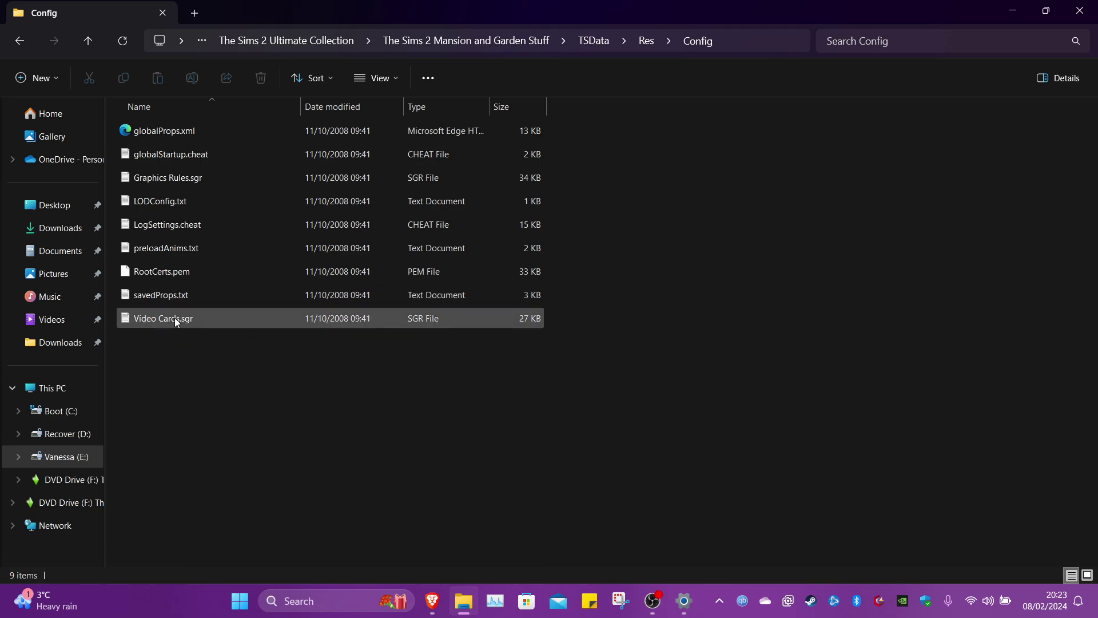
Open Graphics Rules.sgr in Notepad and move the Notepad window aside to reveal the file list.
{"action": "double_click", "coordinate": [189, 180]}
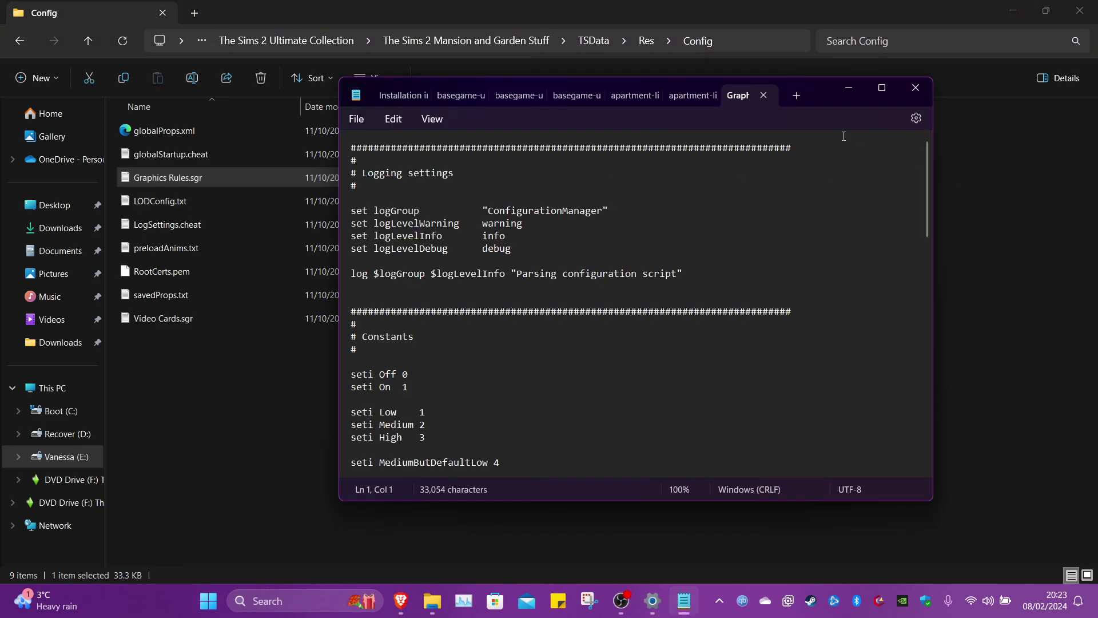
{"action": "left_click_drag", "start_coordinate": [825, 101], "coordinate": [917, 157]}
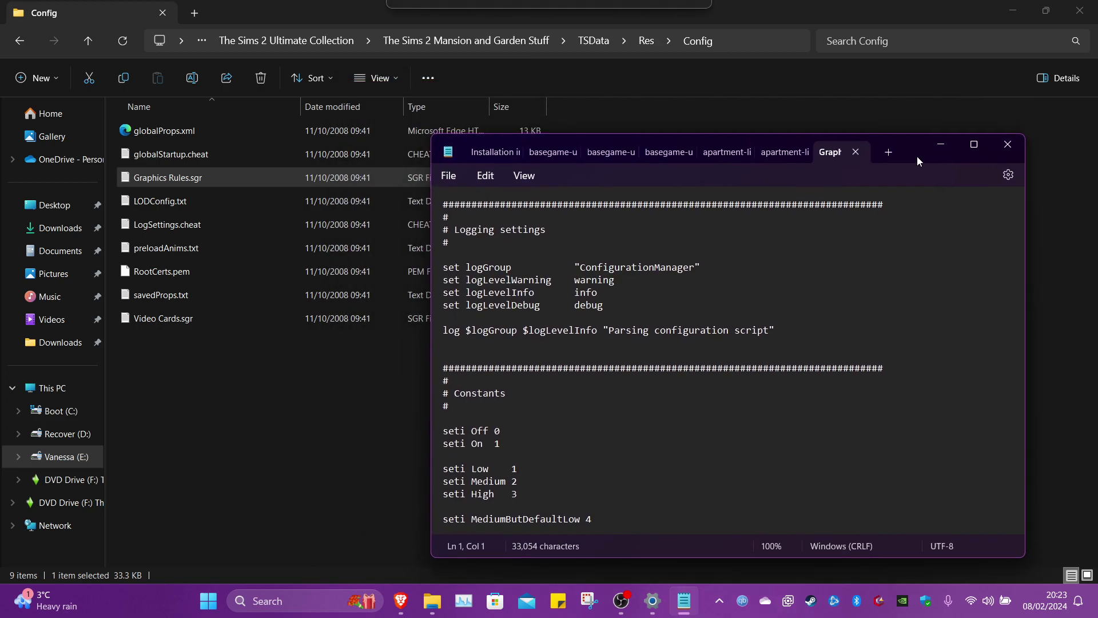
{"action": "right_click", "coordinate": [153, 179]}
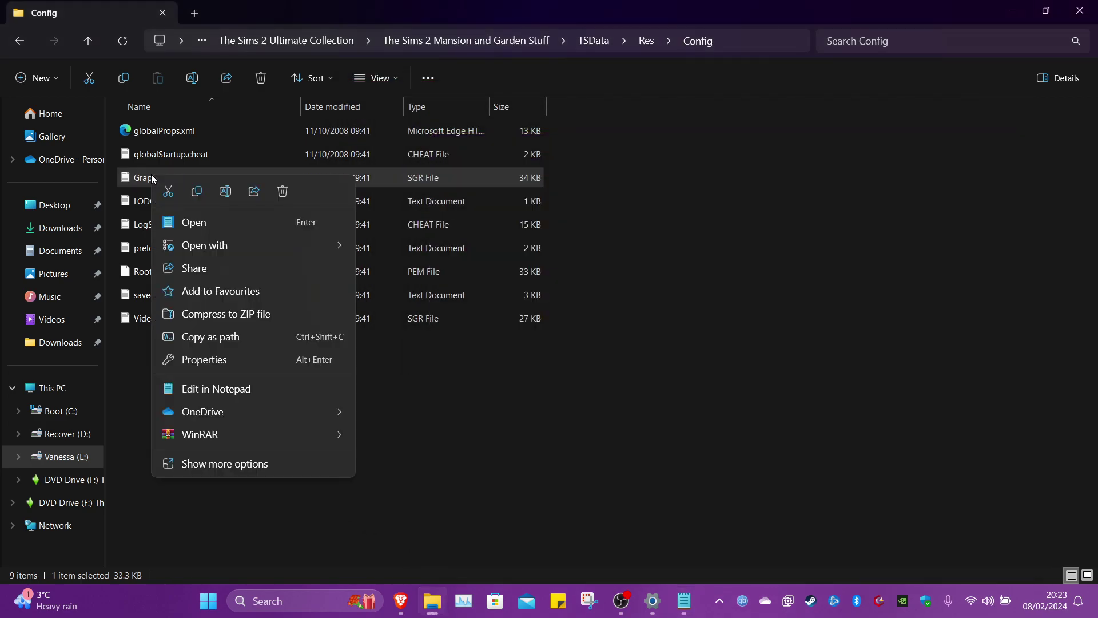
{"action": "mouse_move", "coordinate": [280, 244]}
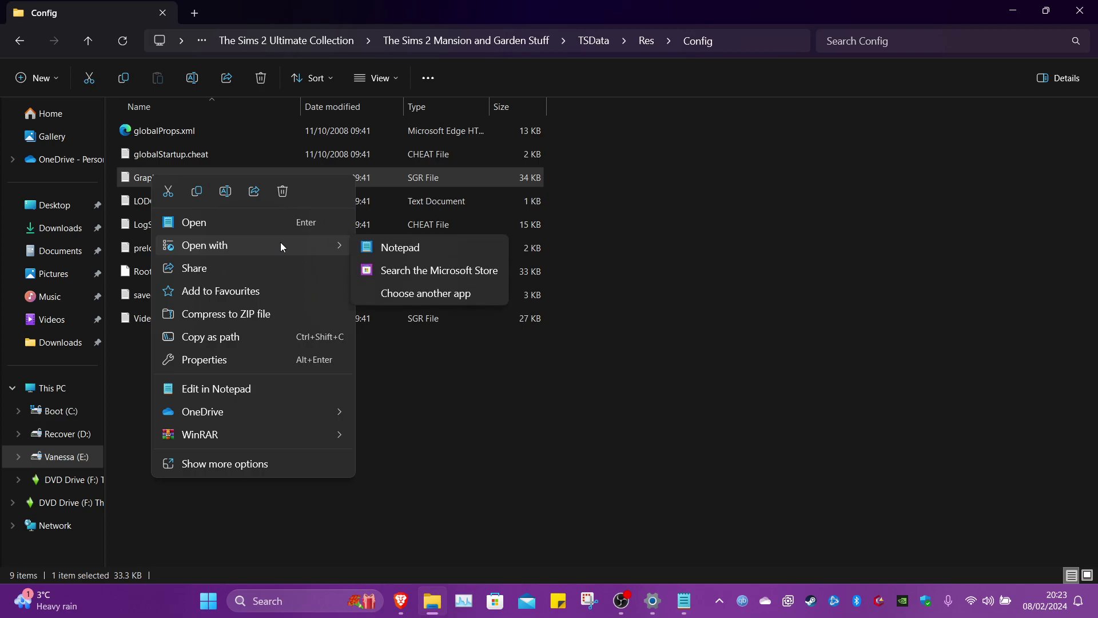
{"action": "left_click", "coordinate": [399, 248]}
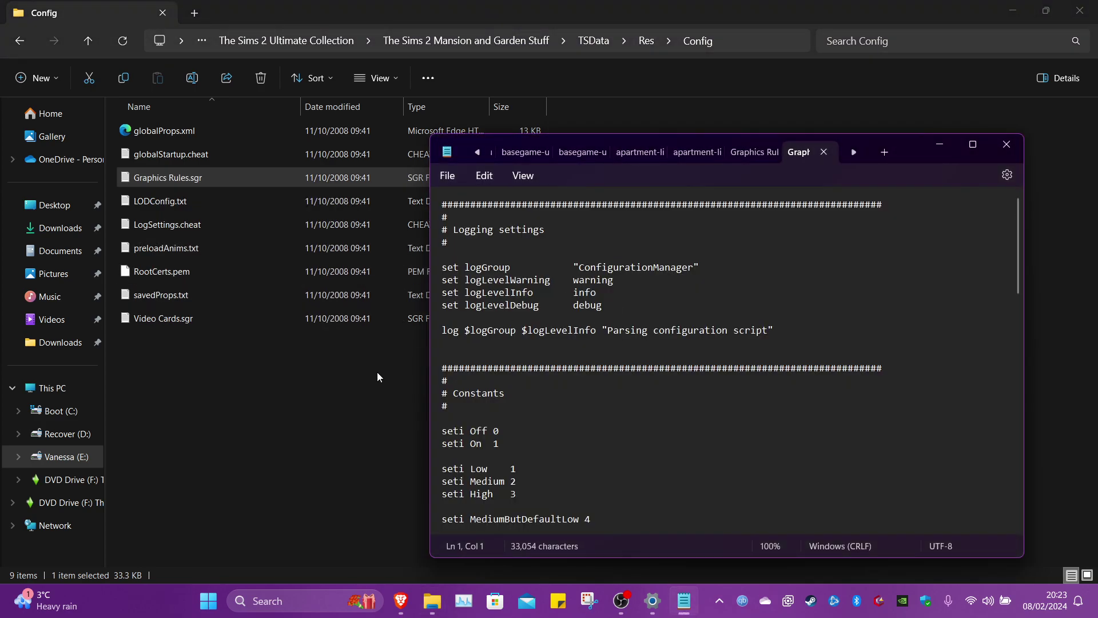
Skim the beginning of the Graphics Rules.sgr script and minimize Notepad.
{"action": "scroll", "coordinate": [625, 478], "scroll_direction": "down", "scroll_amount": 4}
{"action": "scroll", "coordinate": [738, 436], "scroll_direction": "up", "scroll_amount": 4}
{"action": "left_click", "coordinate": [940, 147]}
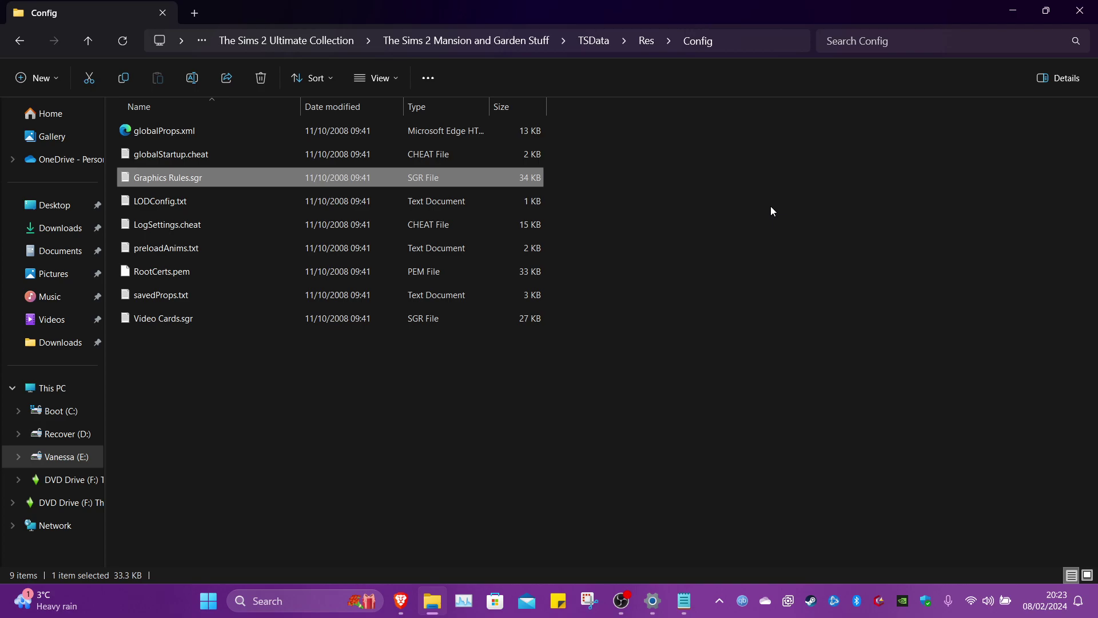
Bring Graphics Rules.sgr back up in Notepad and move its window nearer the middle of the screen.
{"action": "right_click", "coordinate": [173, 177]}
{"action": "left_click", "coordinate": [523, 502]}
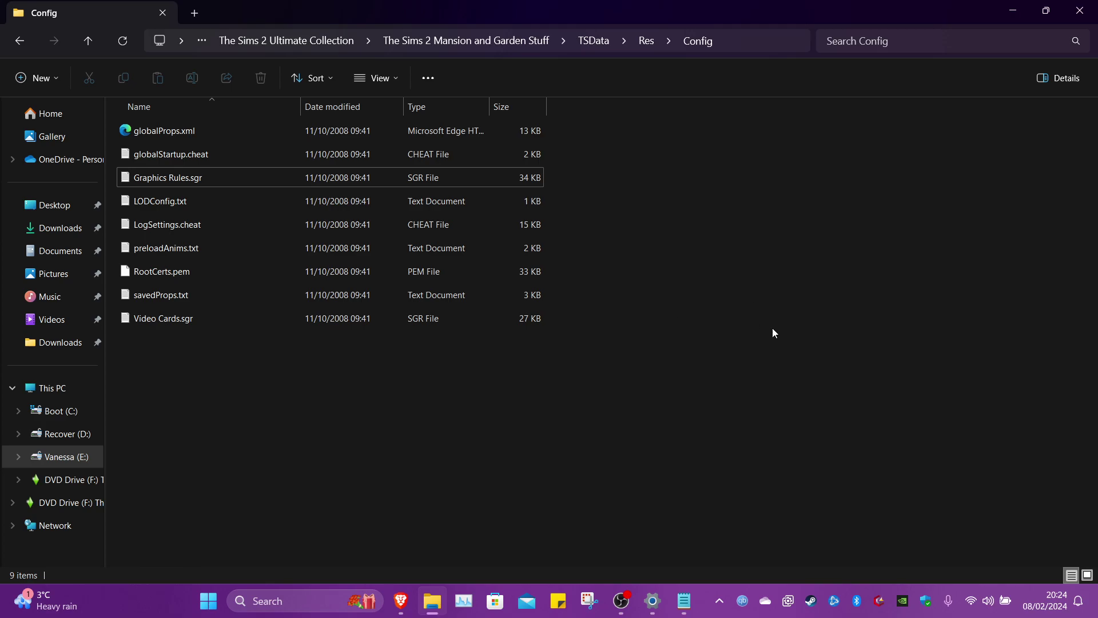
{"action": "left_click", "coordinate": [156, 177]}
{"action": "right_click", "coordinate": [155, 178]}
{"action": "left_click", "coordinate": [495, 475]}
{"action": "left_click", "coordinate": [685, 601]}
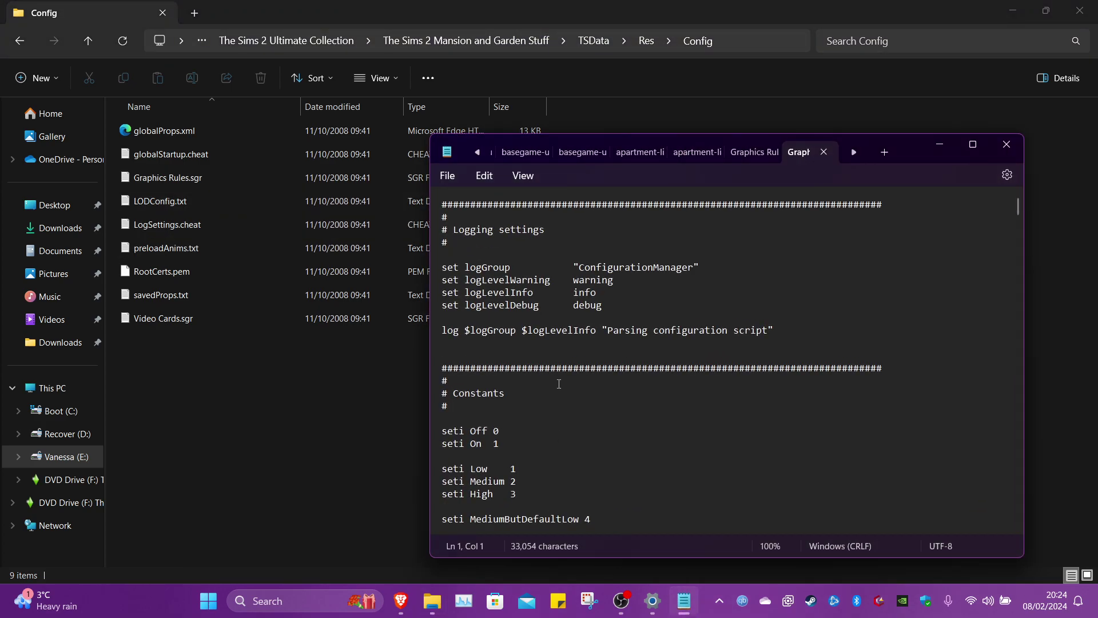
{"action": "left_click_drag", "start_coordinate": [902, 143], "coordinate": [819, 96]}
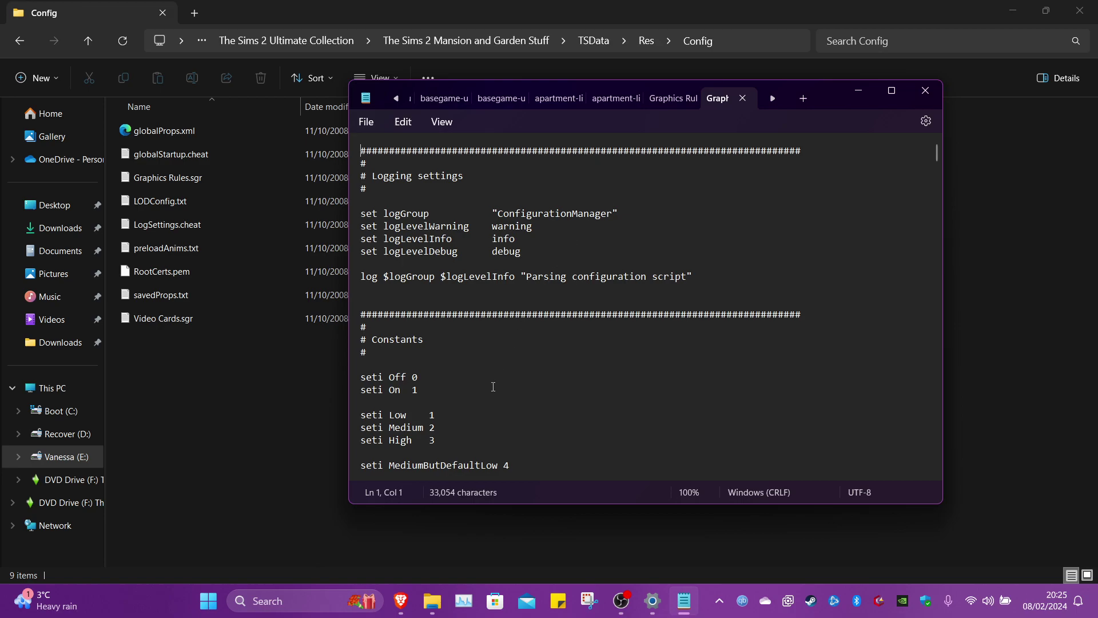
Set the seti Low and seti Medium constants to 3 in Graphics Rules.sgr and save the file.
{"action": "scroll", "coordinate": [492, 384], "scroll_direction": "down", "scroll_amount": 2}
{"action": "scroll", "coordinate": [480, 359], "scroll_direction": "up", "scroll_amount": 2}
{"action": "left_click_drag", "start_coordinate": [453, 433], "coordinate": [361, 413]}
{"action": "left_click", "coordinate": [448, 447]}
{"action": "left_click_drag", "start_coordinate": [446, 442], "coordinate": [359, 415]}
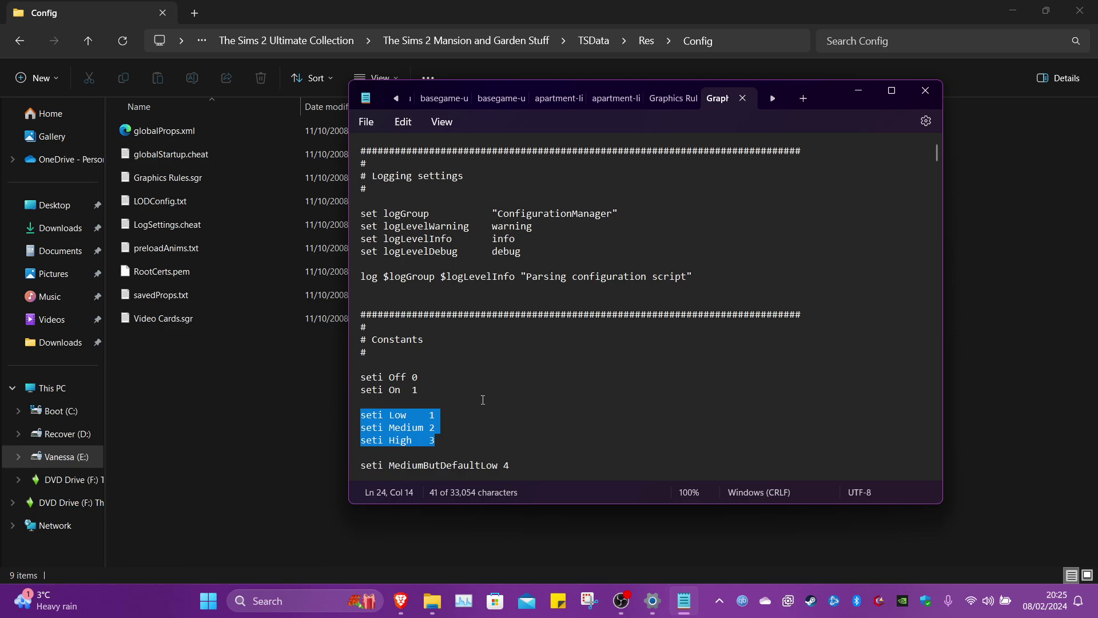
{"action": "scroll", "coordinate": [482, 399], "scroll_direction": "down", "scroll_amount": 3}
{"action": "scroll", "coordinate": [482, 399], "scroll_direction": "up", "scroll_amount": 3}
{"action": "left_click", "coordinate": [464, 430]}
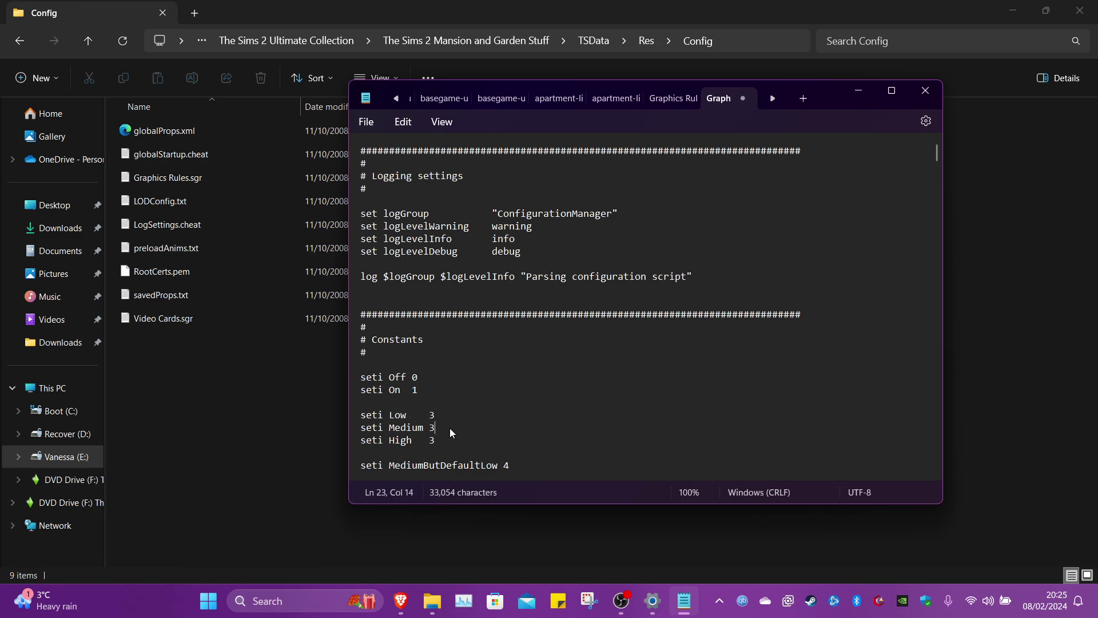
{"action": "left_click", "coordinate": [366, 122]}
{"action": "left_click", "coordinate": [382, 217]}
Save a copy of Graphics Rules.sgr to the Desktop, keeping the same file name.
{"action": "left_click", "coordinate": [370, 125]}
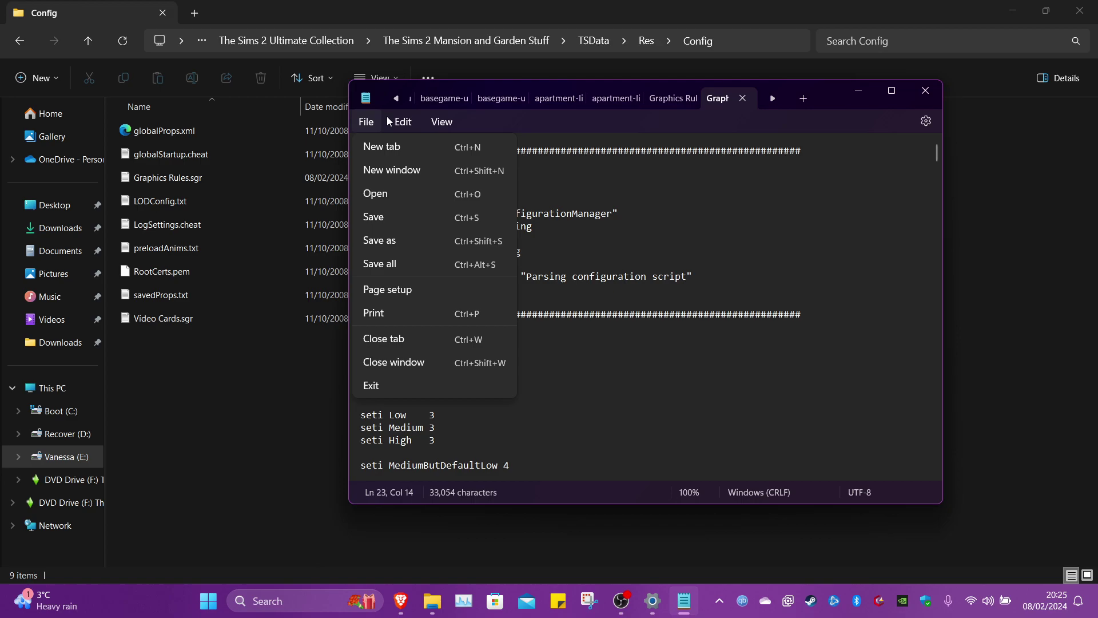
{"action": "left_click", "coordinate": [387, 117]}
{"action": "left_click", "coordinate": [404, 121]}
{"action": "left_click", "coordinate": [366, 121]}
{"action": "left_click", "coordinate": [409, 240]}
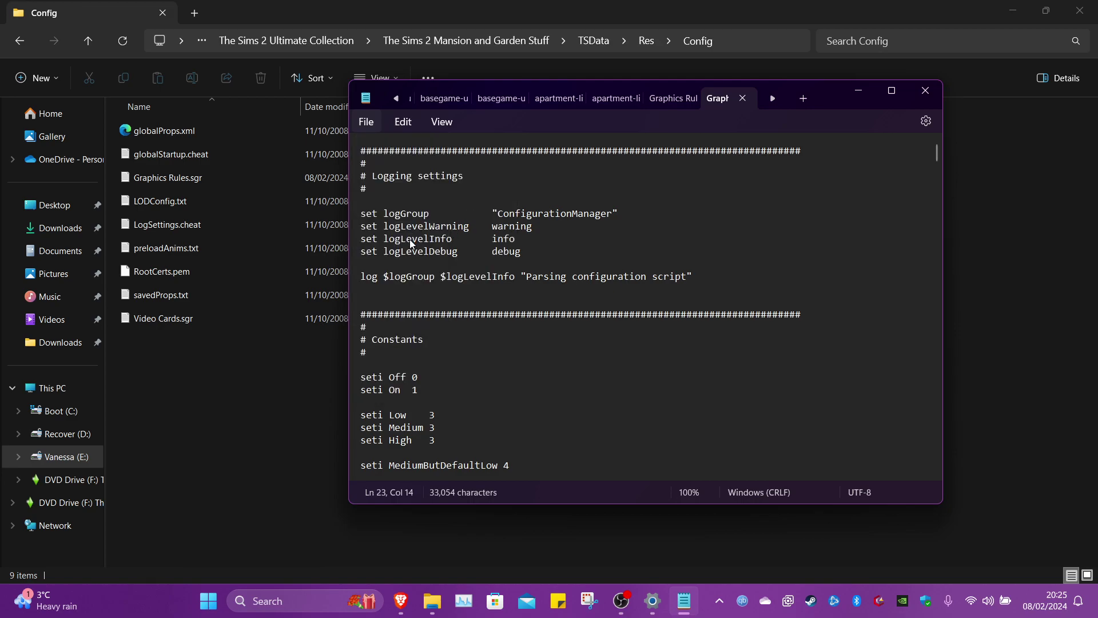
{"action": "left_click", "coordinate": [424, 196]}
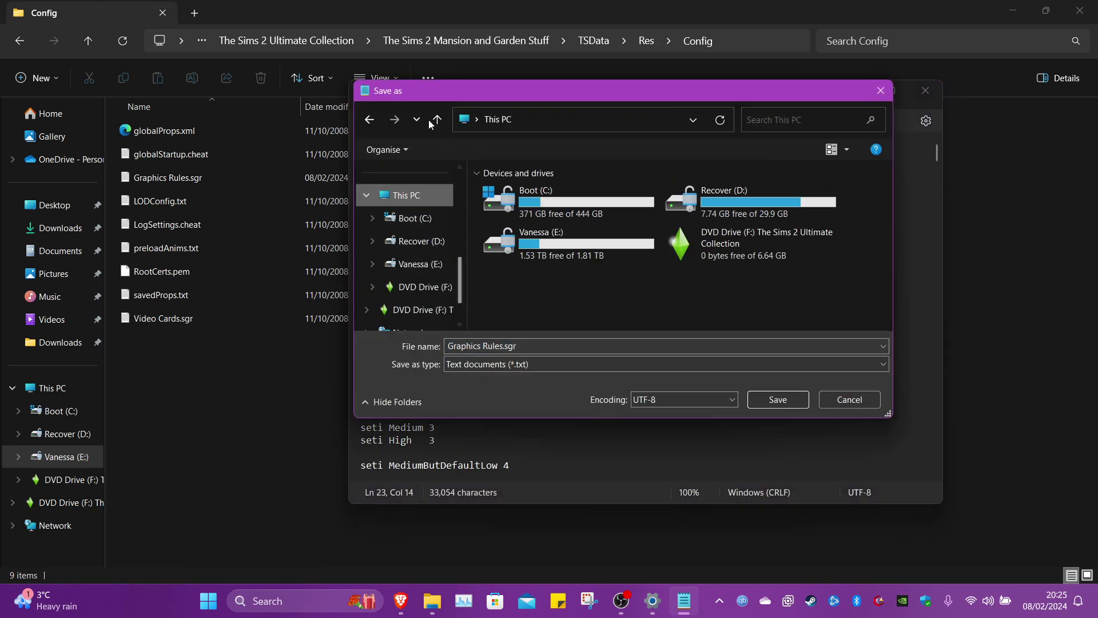
{"action": "scroll", "coordinate": [423, 263], "scroll_direction": "up", "scroll_amount": 5}
{"action": "left_click", "coordinate": [408, 218]}
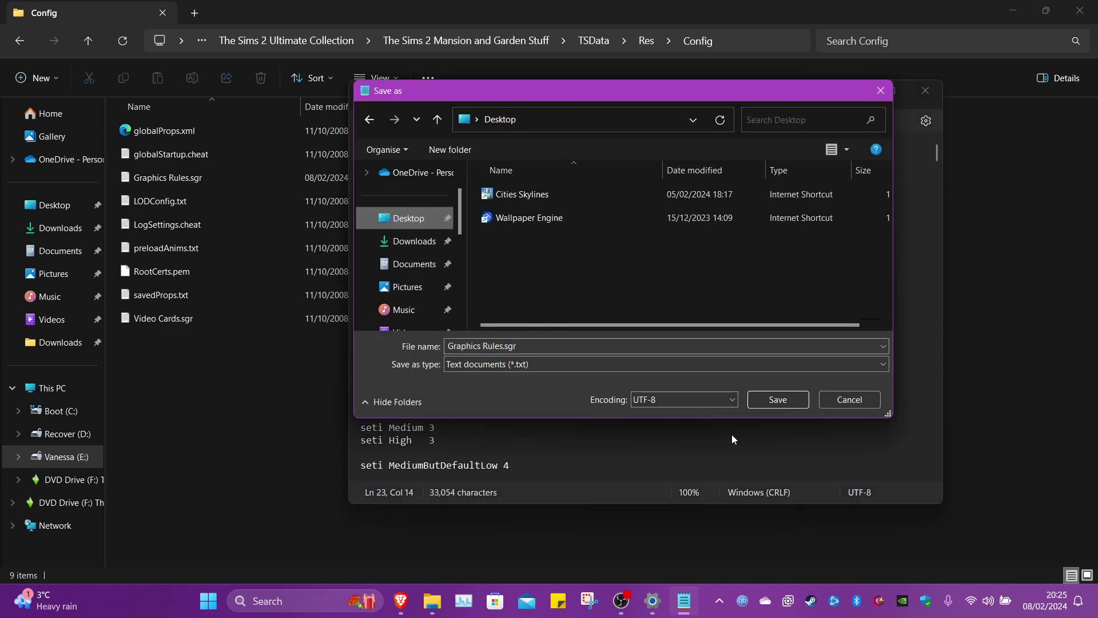
{"action": "left_click", "coordinate": [771, 400]}
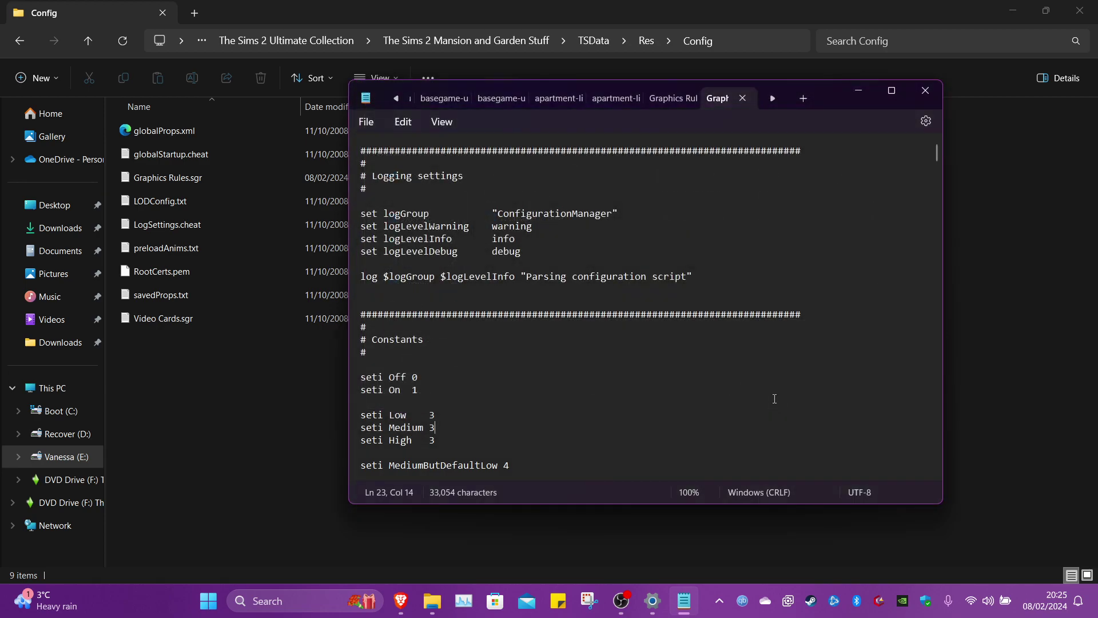
Minimize Notepad and delete Graphics Rules.sgr from the Config folder.
{"action": "left_click", "coordinate": [848, 91]}
{"action": "left_click", "coordinate": [176, 175]}
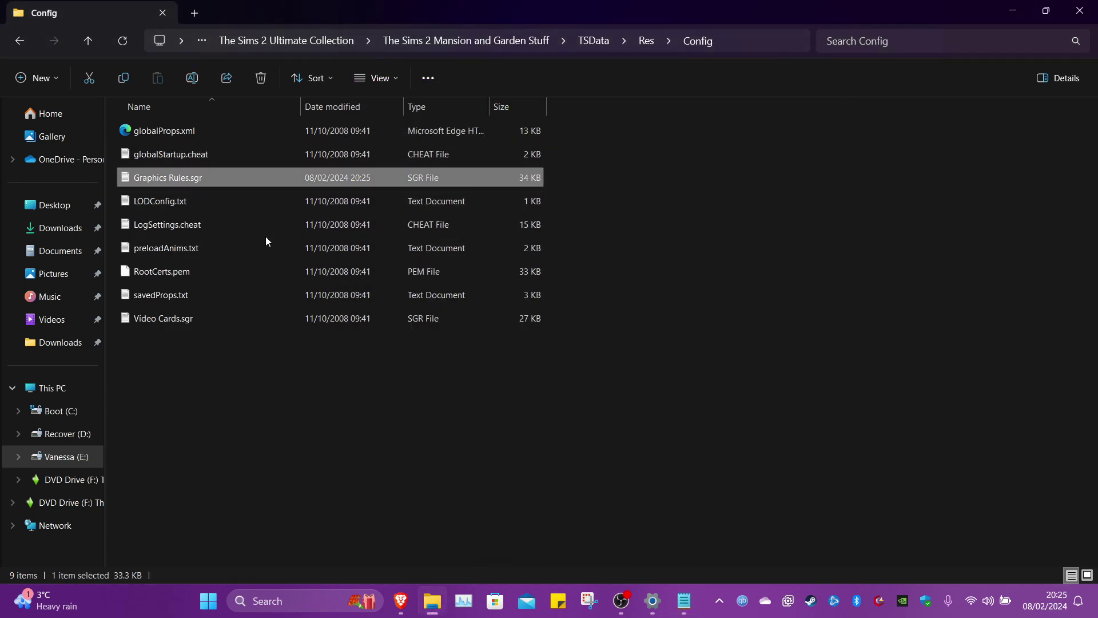
{"action": "key", "text": "Delete"}
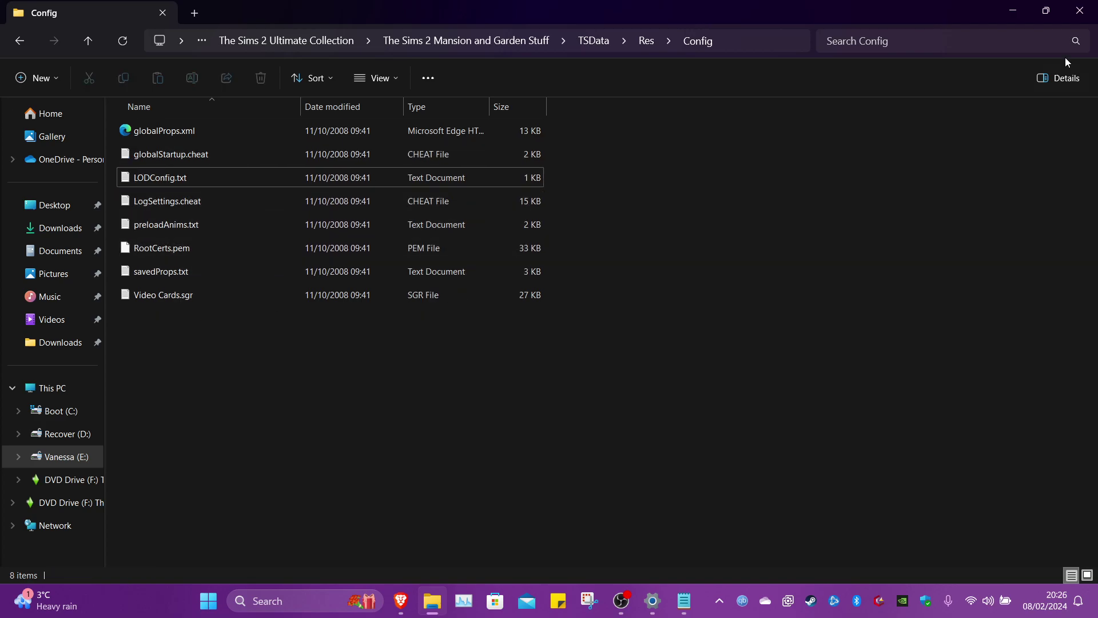
Copy the edited Graphics Rules.sgr from the desktop into the Config folder, refresh the file list and maximize the folder window.
{"action": "left_click", "coordinate": [1044, 11]}
{"action": "left_click_drag", "start_coordinate": [486, 66], "coordinate": [645, 53]}
{"action": "left_click_drag", "start_coordinate": [196, 26], "coordinate": [611, 410]}
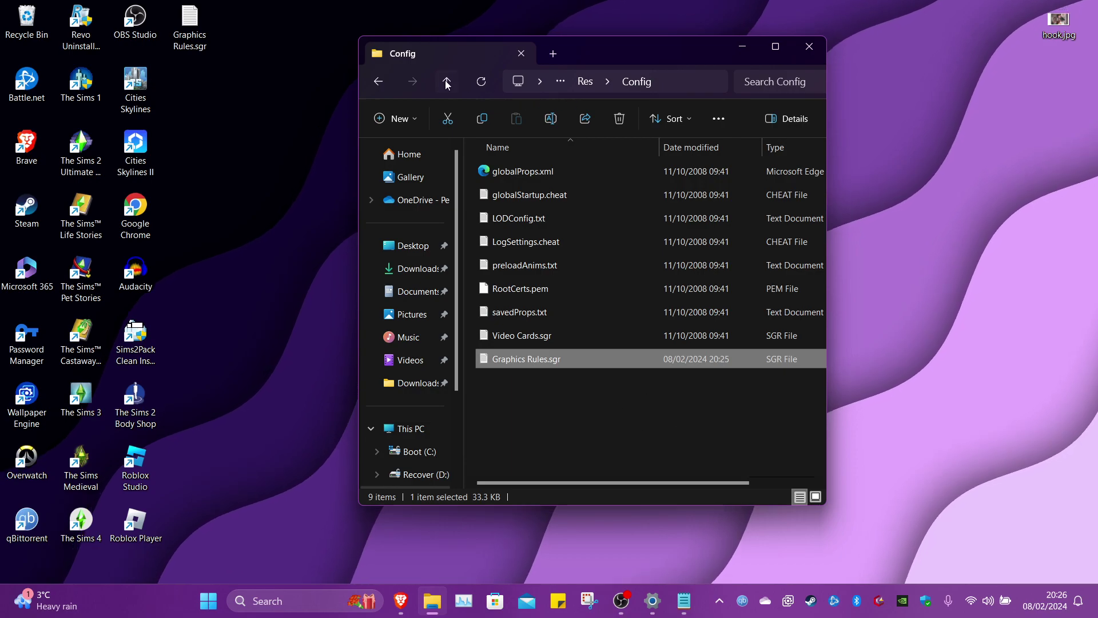
{"action": "left_click", "coordinate": [481, 82]}
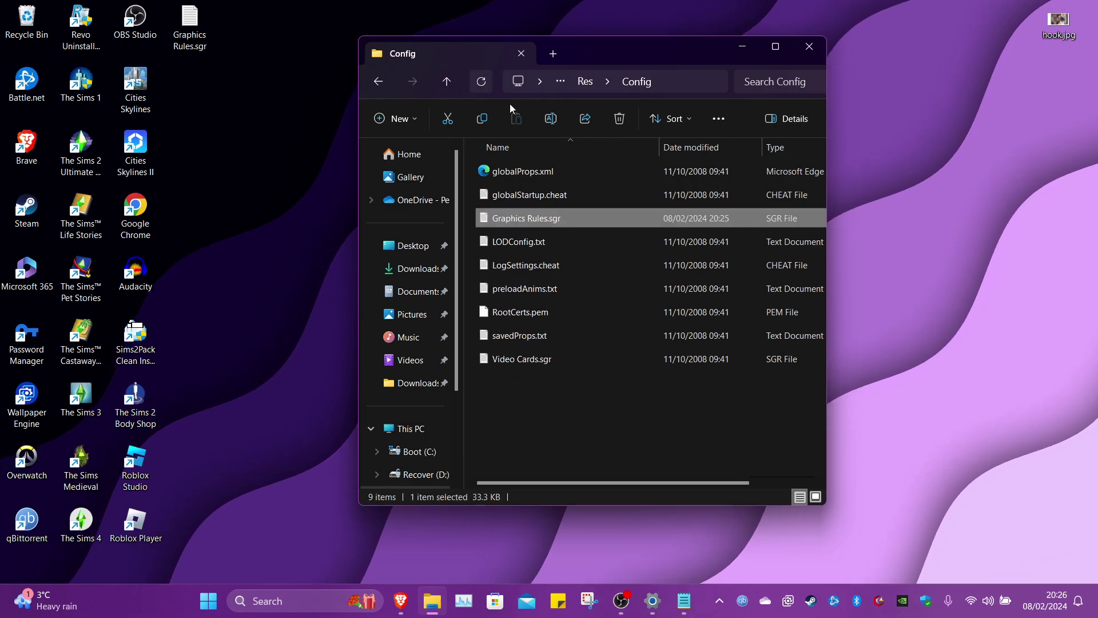
{"action": "left_click", "coordinate": [775, 47]}
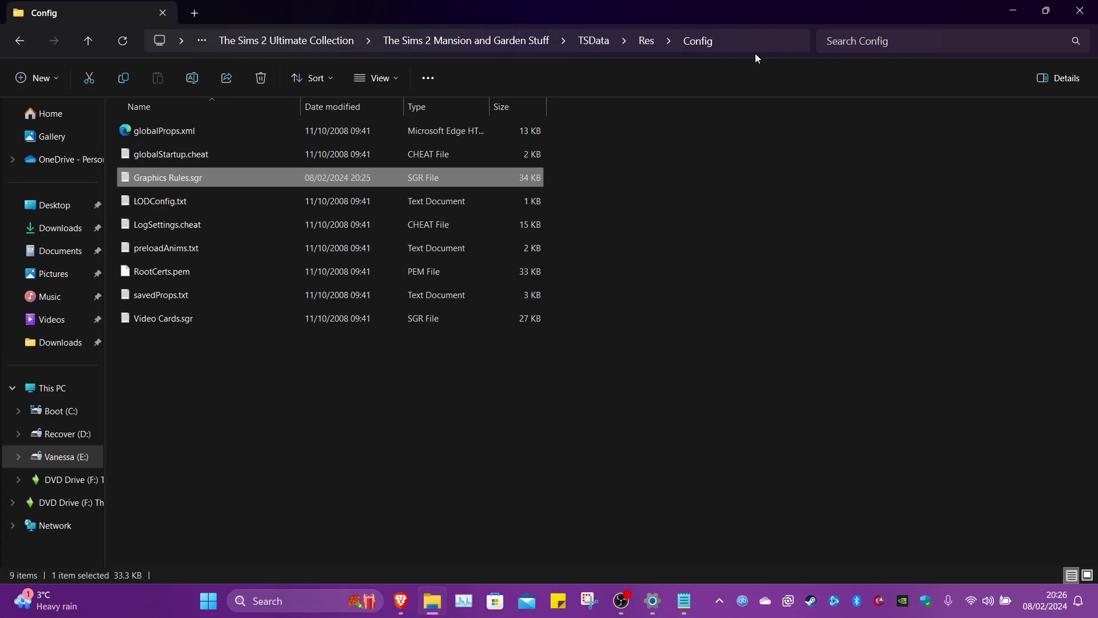
Check the Low, Medium and High constants in the replaced Graphics Rules.sgr, closing Notepad and the Config folder when done.
{"action": "double_click", "coordinate": [221, 179]}
{"action": "scroll", "coordinate": [524, 316], "scroll_direction": "down", "scroll_amount": 1}
{"action": "scroll", "coordinate": [593, 284], "scroll_direction": "up", "scroll_amount": 1}
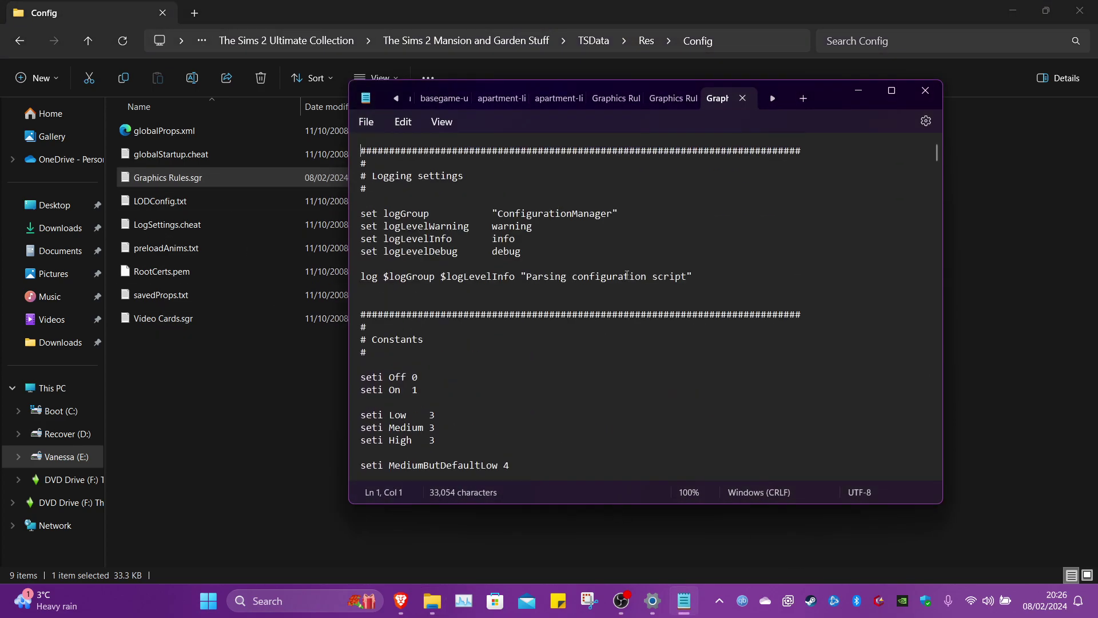
{"action": "left_click", "coordinate": [912, 94]}
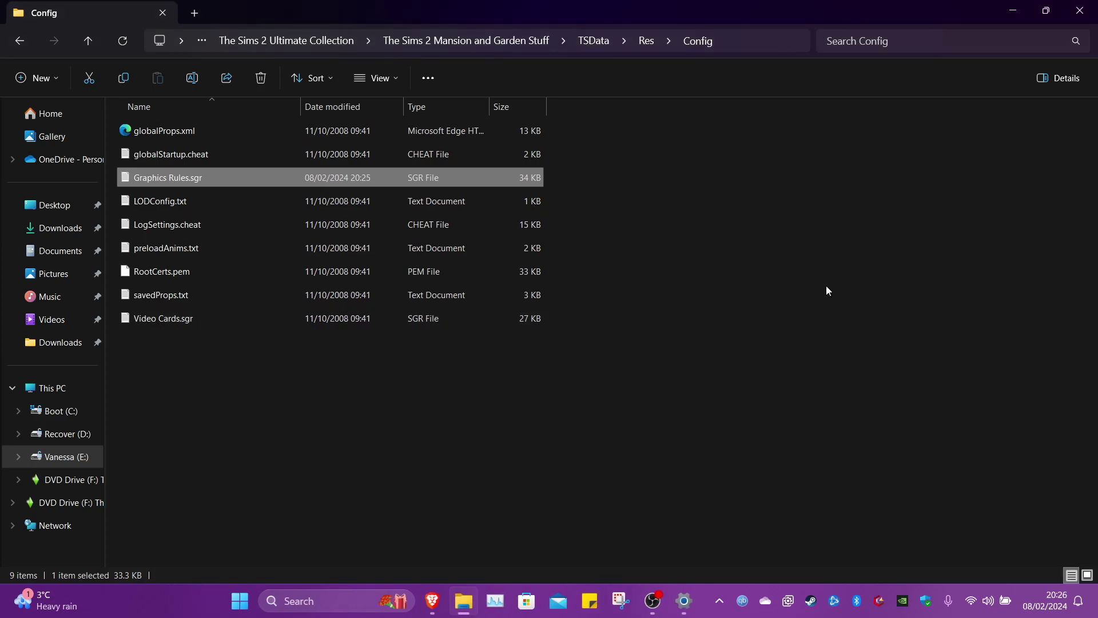
{"action": "left_click", "coordinate": [1082, 19]}
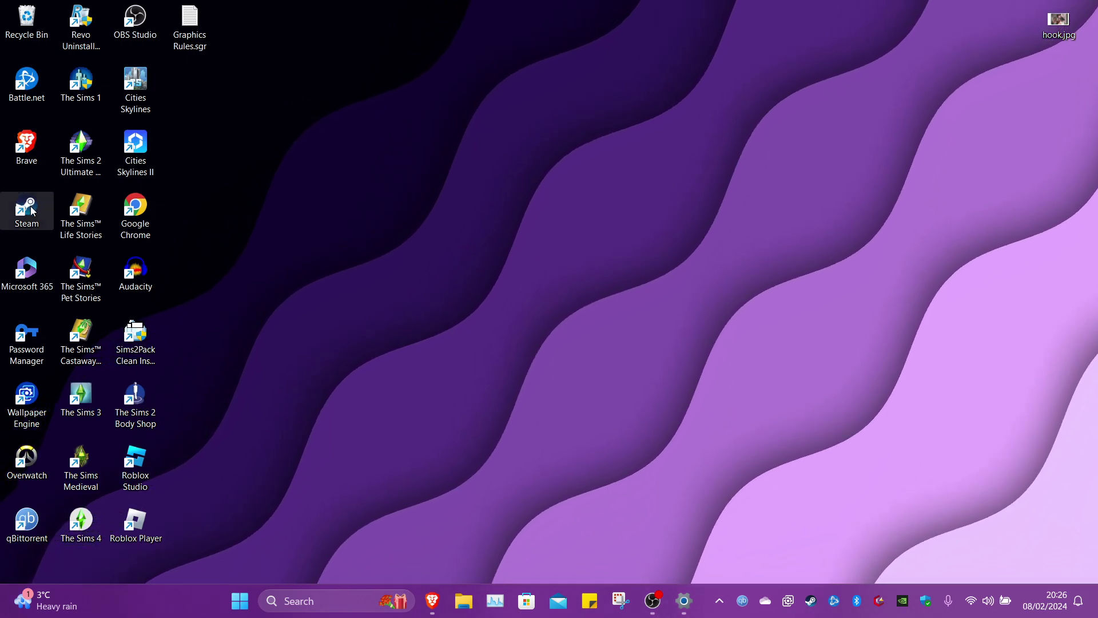
Launch The Sims 2 Ultimate Collection from the desktop and skip the intro video.
{"action": "left_click", "coordinate": [98, 149]}
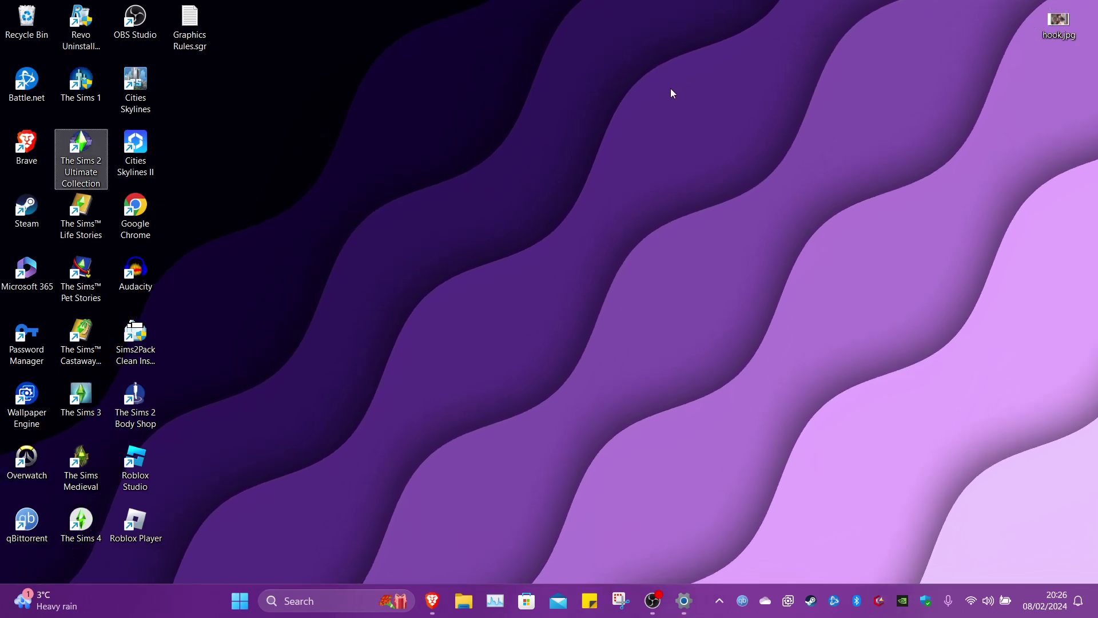
{"action": "left_click", "coordinate": [272, 281]}
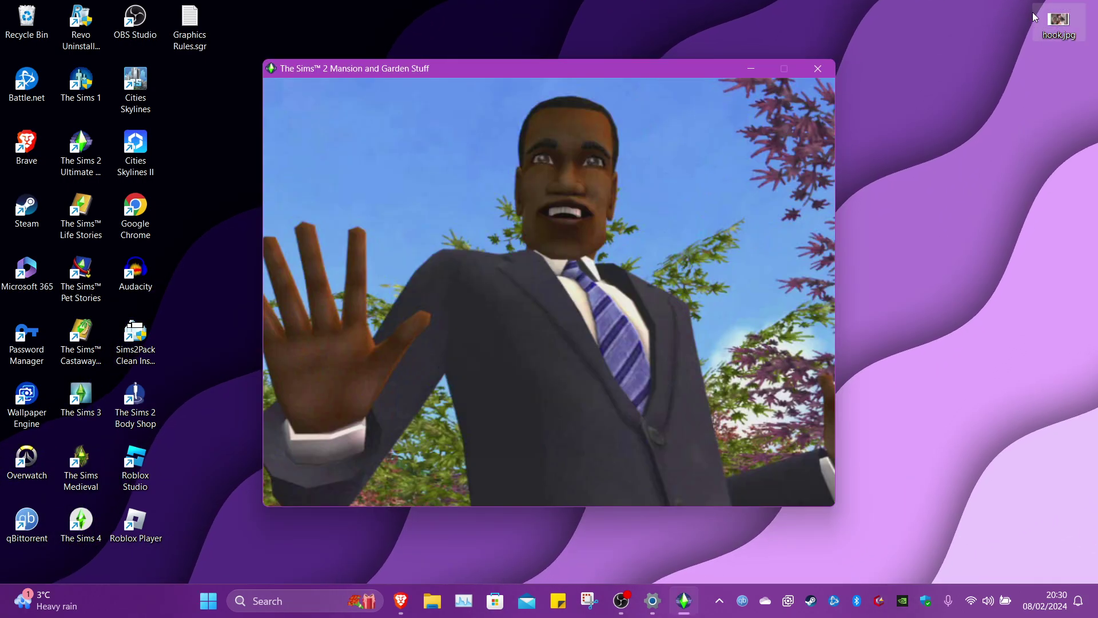
{"action": "key", "text": "Escape"}
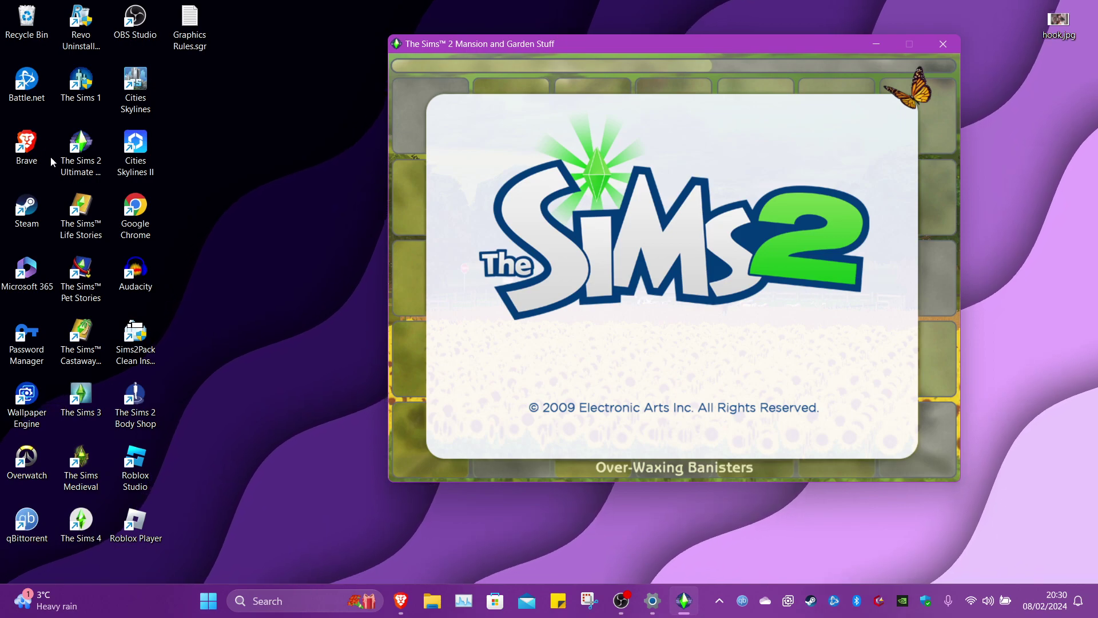
End the Sims 2 EP9 process in Task Manager and close Task Manager.
{"action": "right_click", "coordinate": [87, 143]}
{"action": "left_click", "coordinate": [332, 117]}
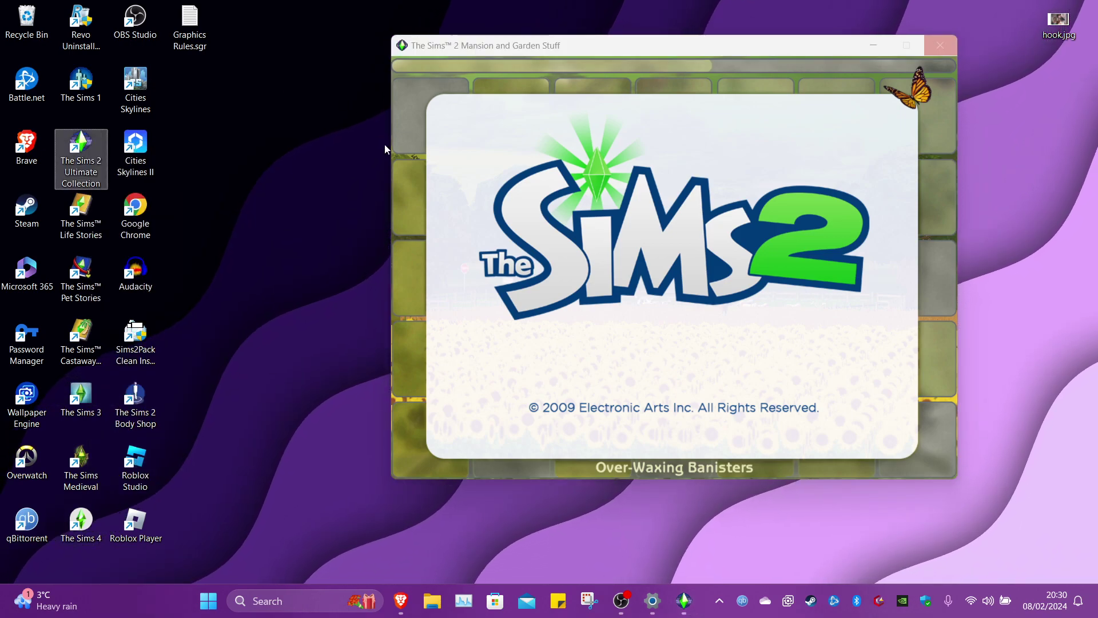
{"action": "key", "text": "ctrl+shift+Escape"}
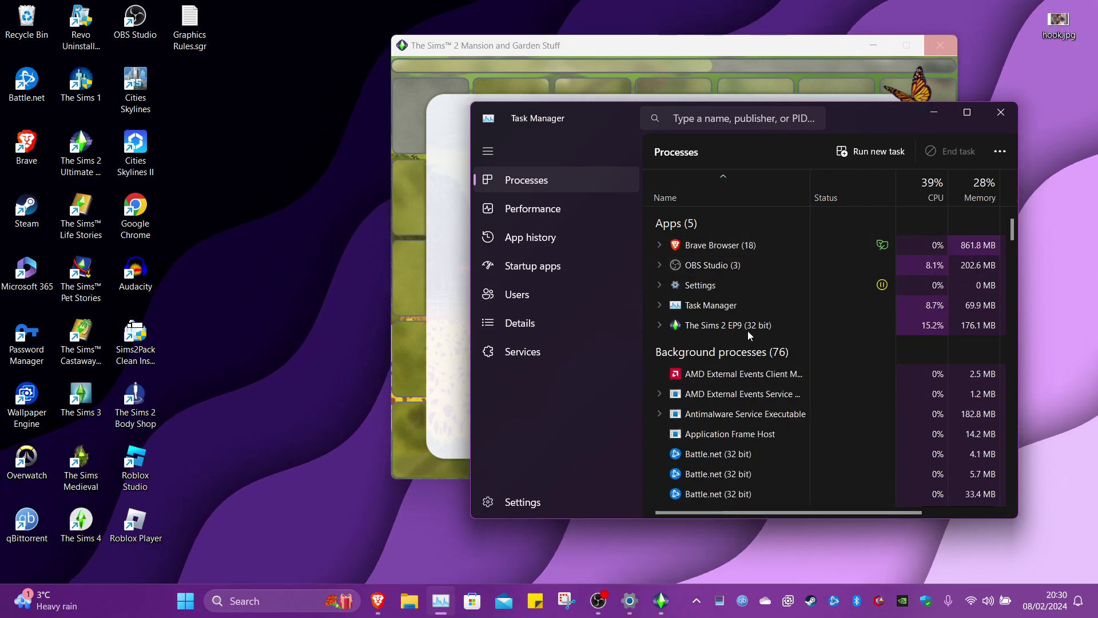
{"action": "left_click", "coordinate": [743, 325]}
{"action": "right_click", "coordinate": [725, 325]}
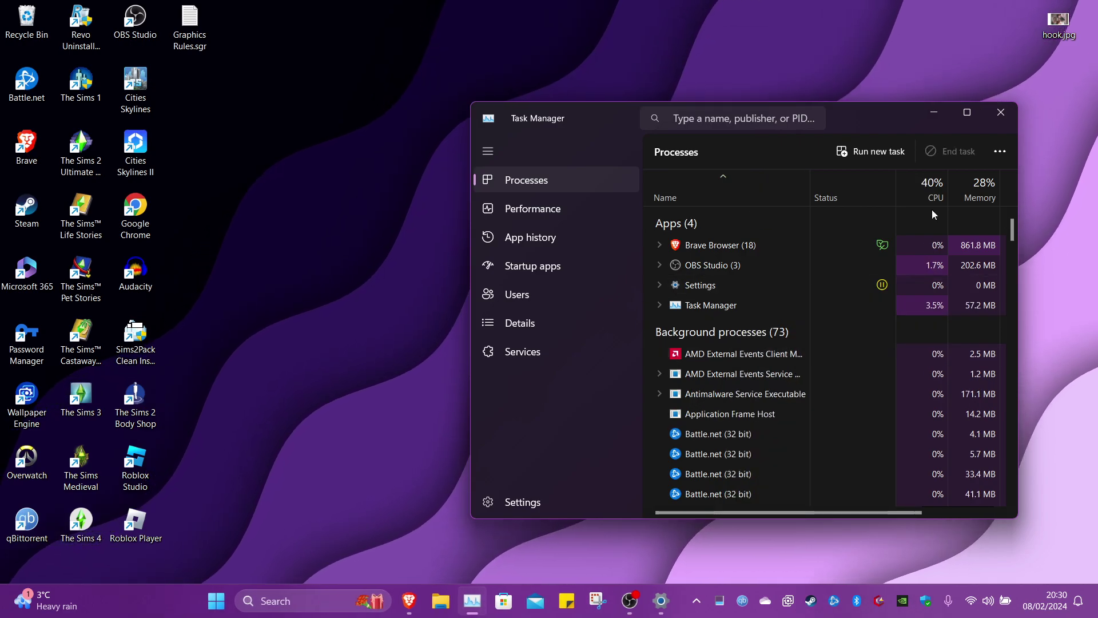
{"action": "left_click", "coordinate": [987, 113]}
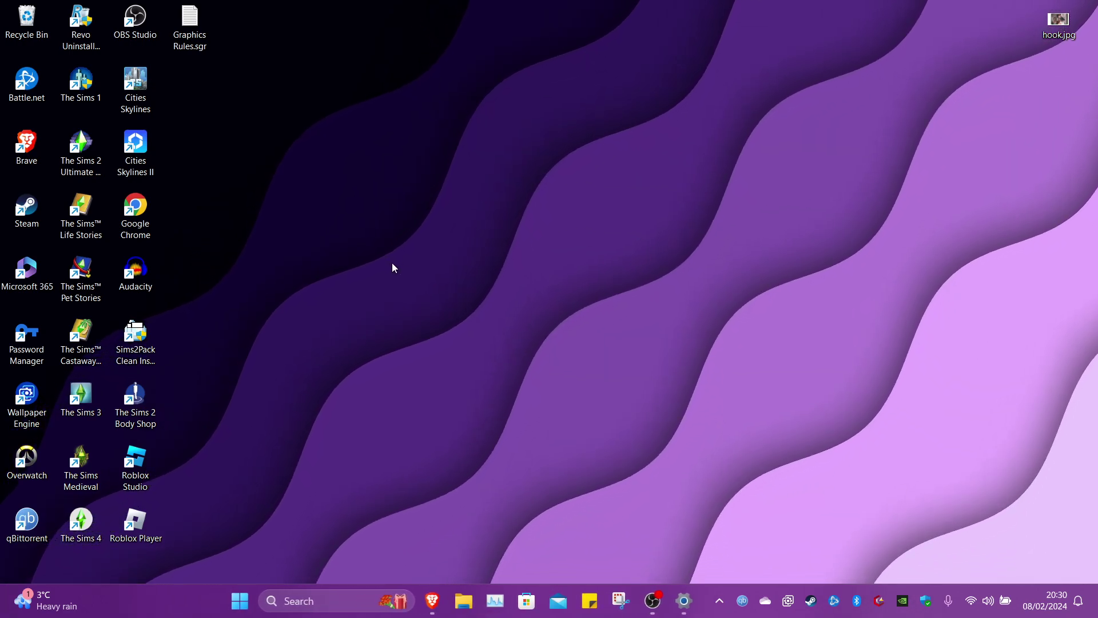
Open the properties of The Sims 2 Ultimate Collection shortcut and append -r after -w in the Target.
{"action": "right_click", "coordinate": [83, 143]}
{"action": "left_click", "coordinate": [135, 370]}
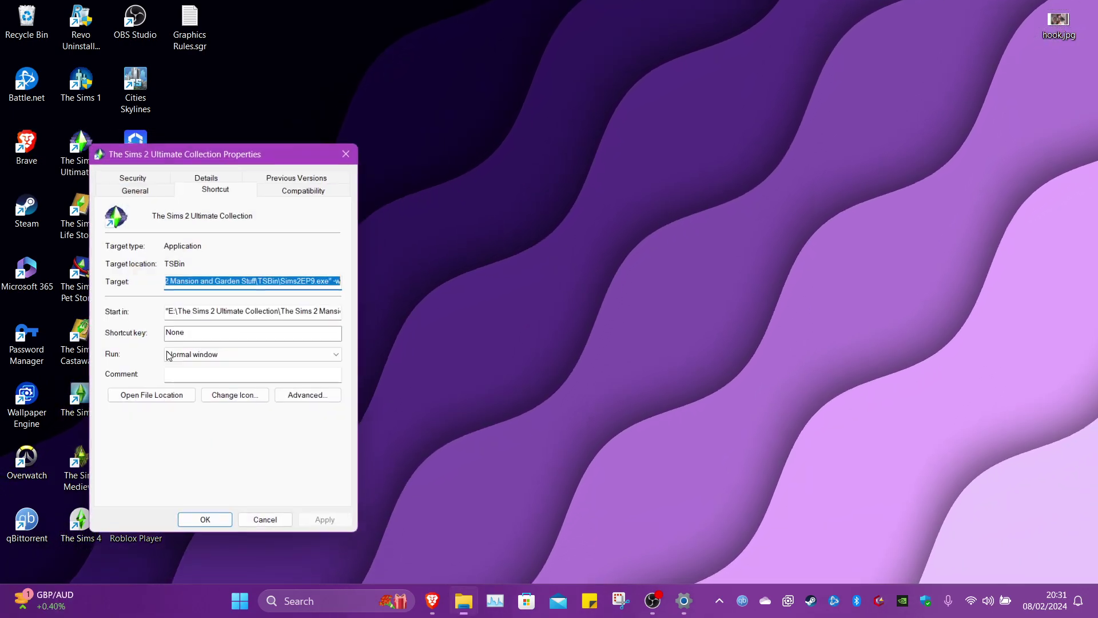
{"action": "left_click_drag", "start_coordinate": [252, 151], "coordinate": [550, 122]}
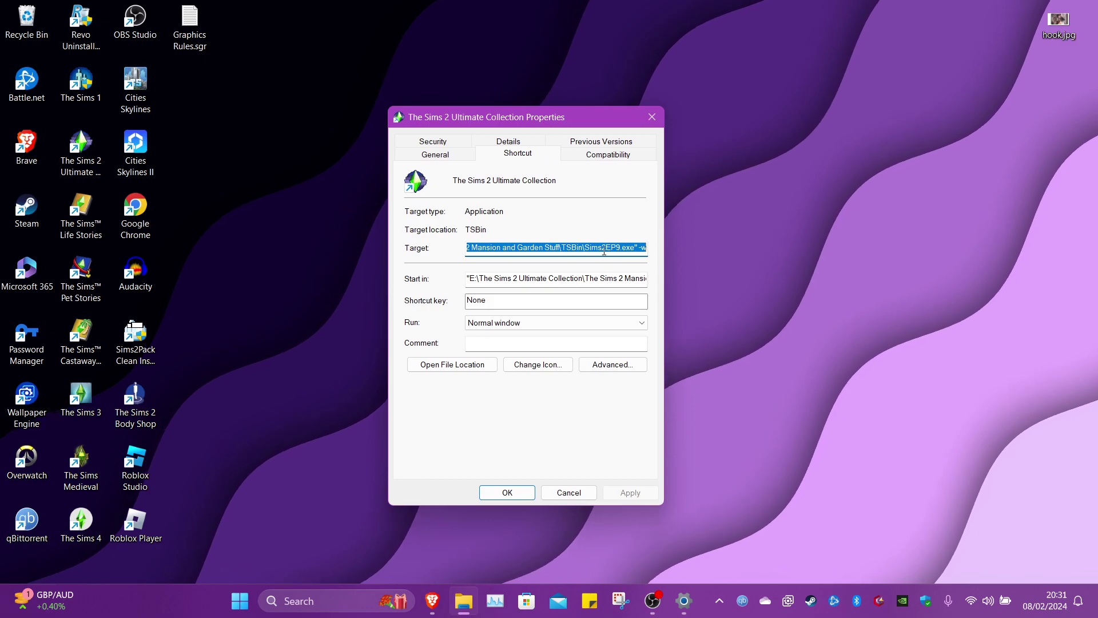
{"action": "left_click", "coordinate": [647, 254]}
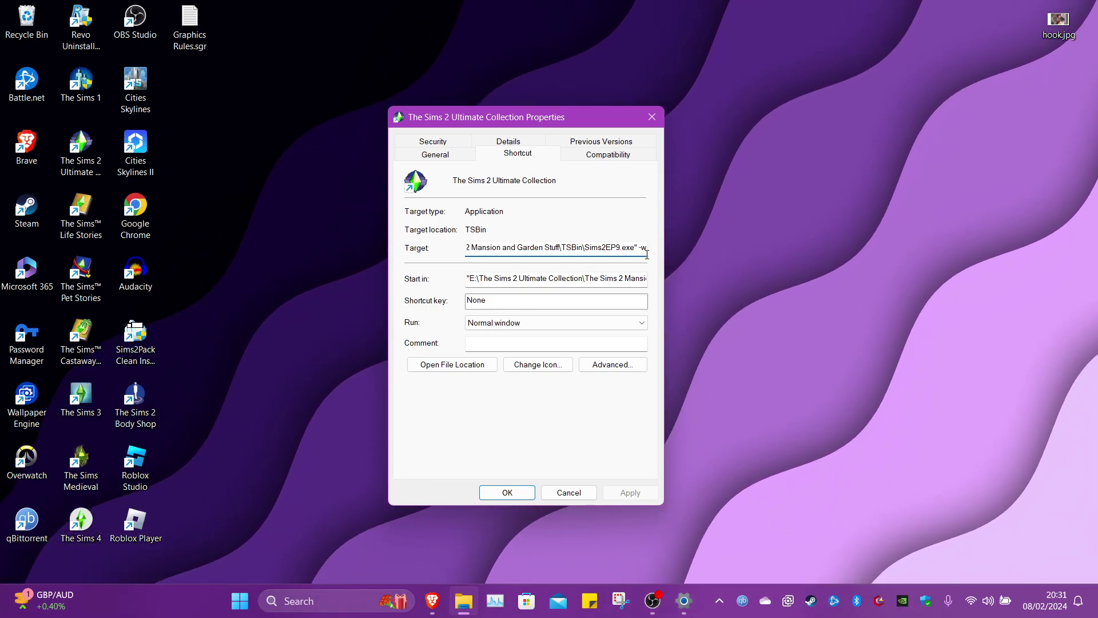
{"action": "key", "text": "BackSpace"}
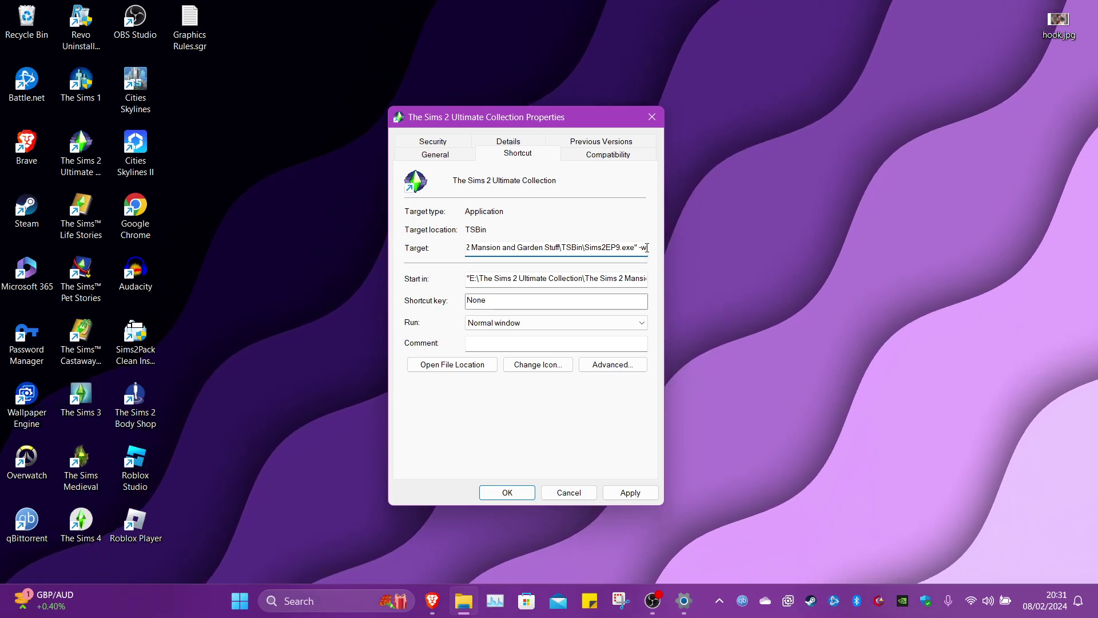
{"action": "type", "text": "-r"}
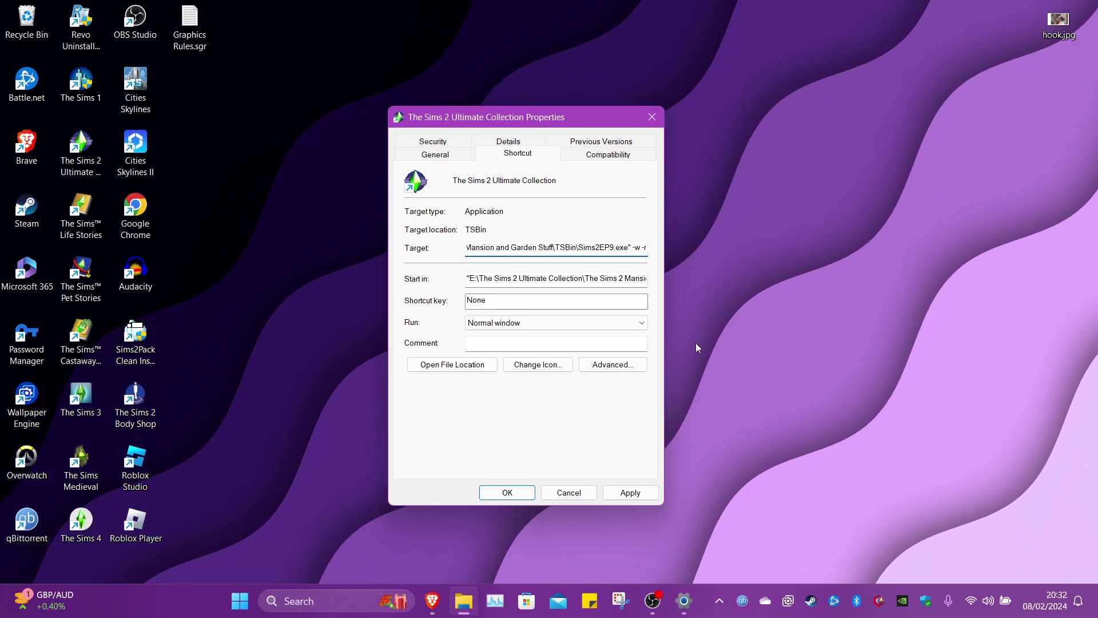
Place the Advanced display settings beside the shortcut's Properties window to read the internal display's resolution and refresh rate.
{"action": "left_click_drag", "start_coordinate": [457, 116], "coordinate": [644, 43]}
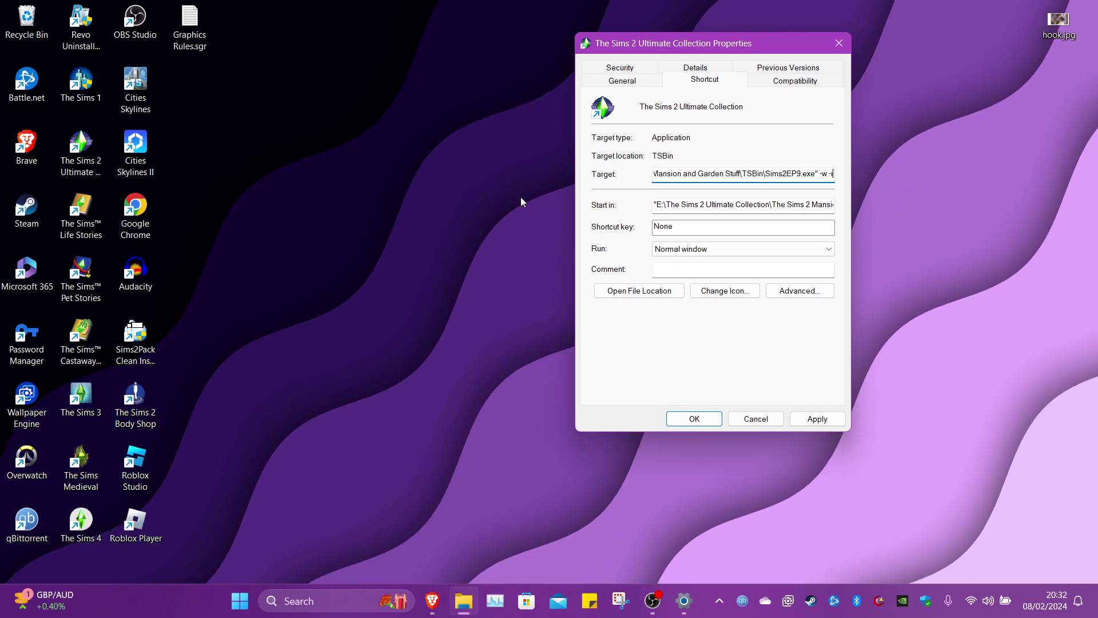
{"action": "key", "text": "alt+Tab"}
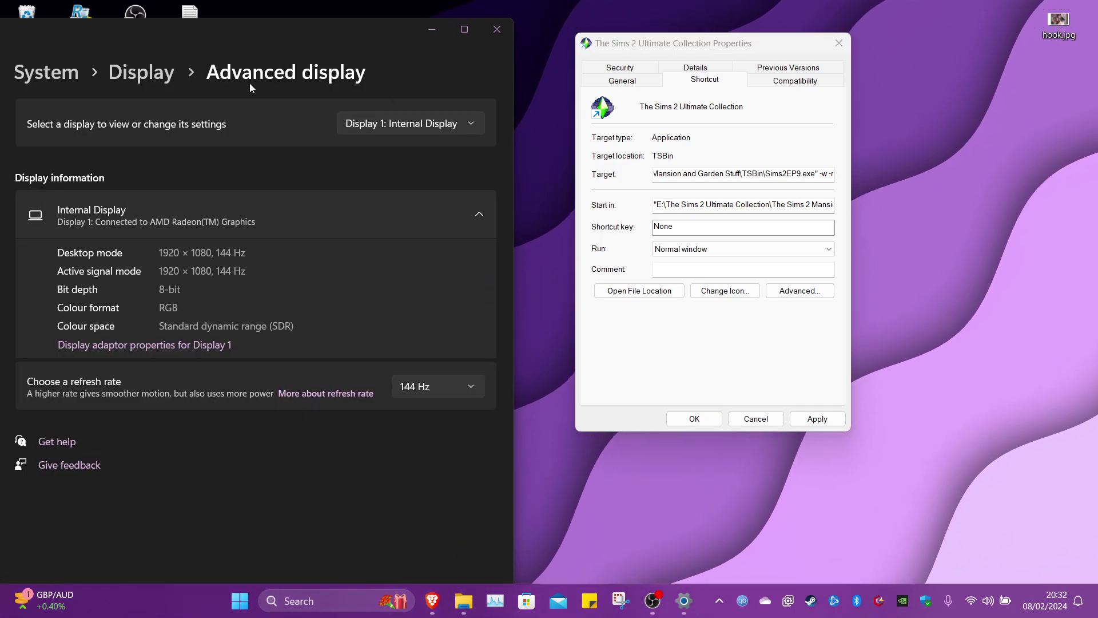
{"action": "left_click_drag", "start_coordinate": [279, 44], "coordinate": [57, 29]}
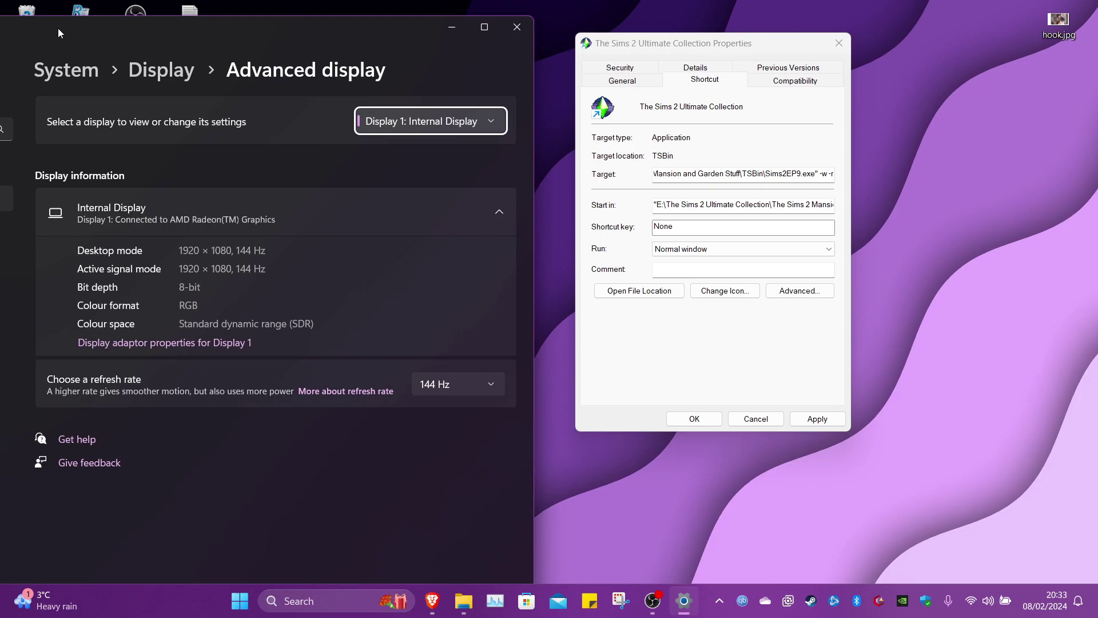
{"action": "left_click_drag", "start_coordinate": [127, 43], "coordinate": [135, 30]}
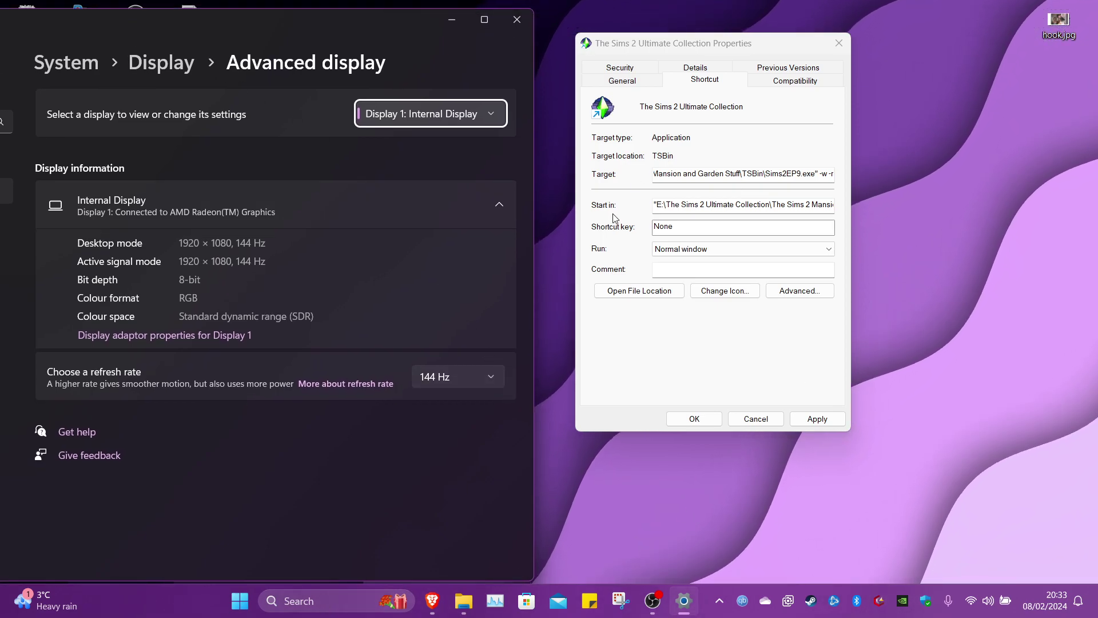
Look up the advanced display info setting with a Windows search for "advanced disp" and return to the open display settings.
{"action": "left_click", "coordinate": [308, 606]}
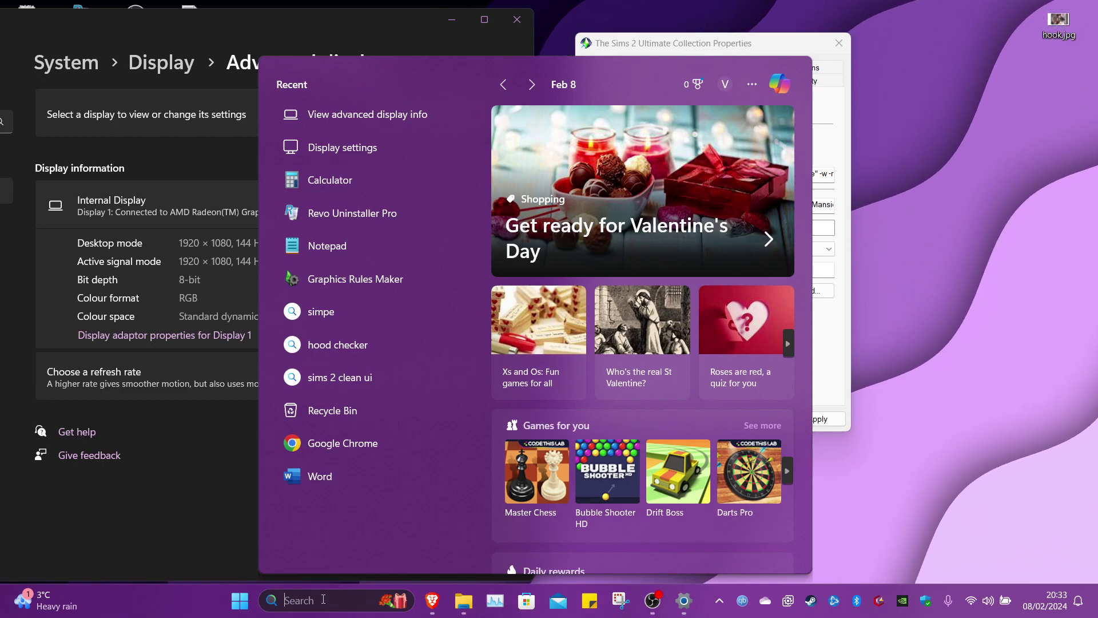
{"action": "type", "text": "advanced"}
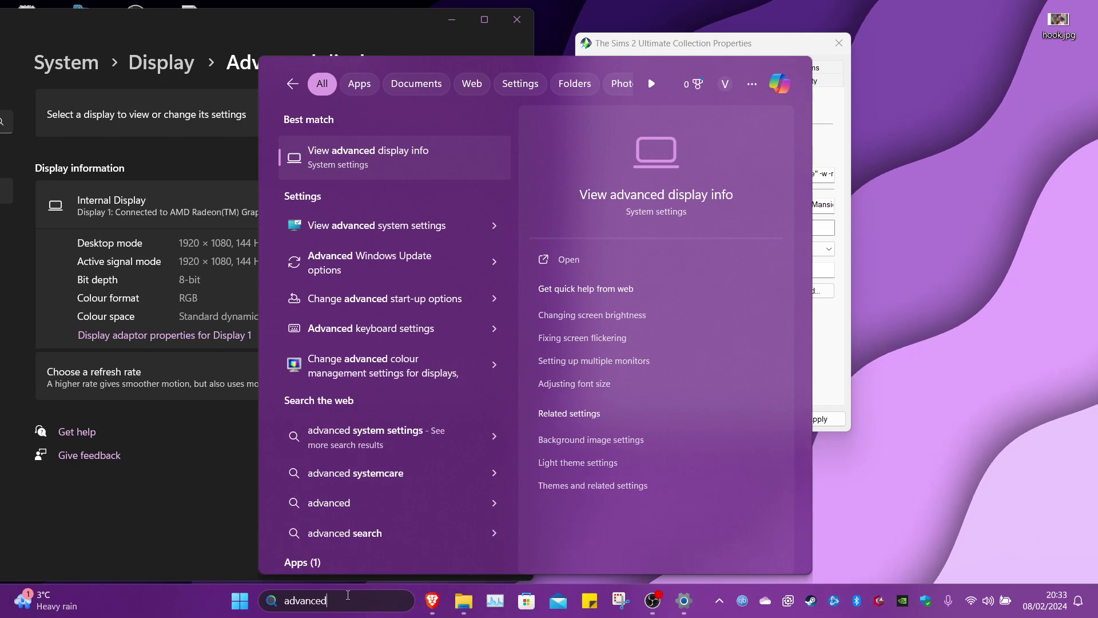
{"action": "type", "text": " disp"}
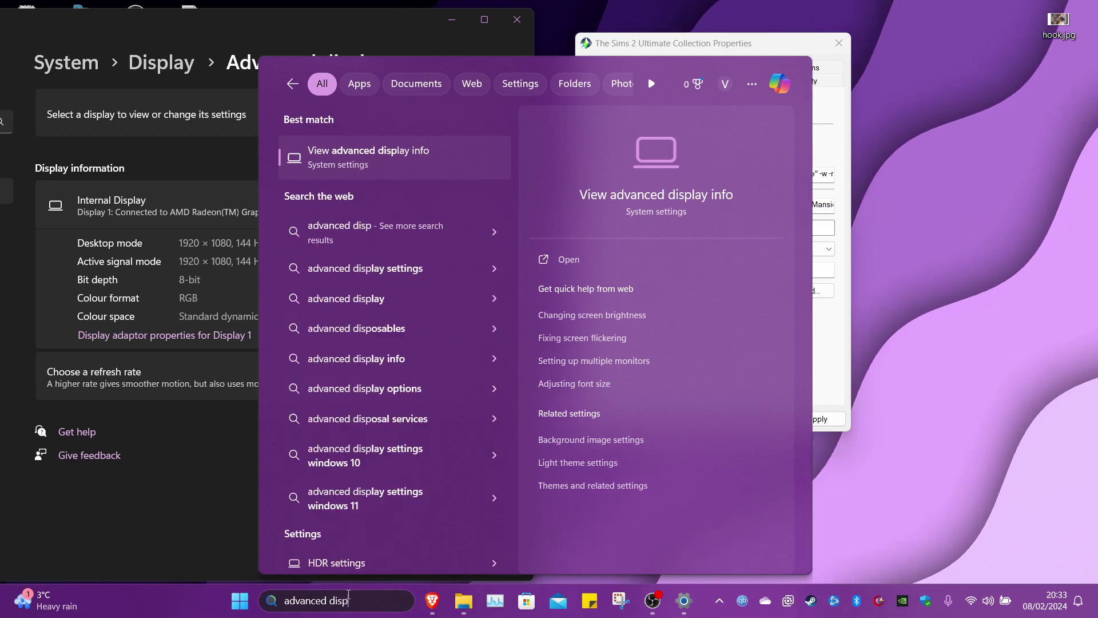
{"action": "left_click", "coordinate": [170, 163]}
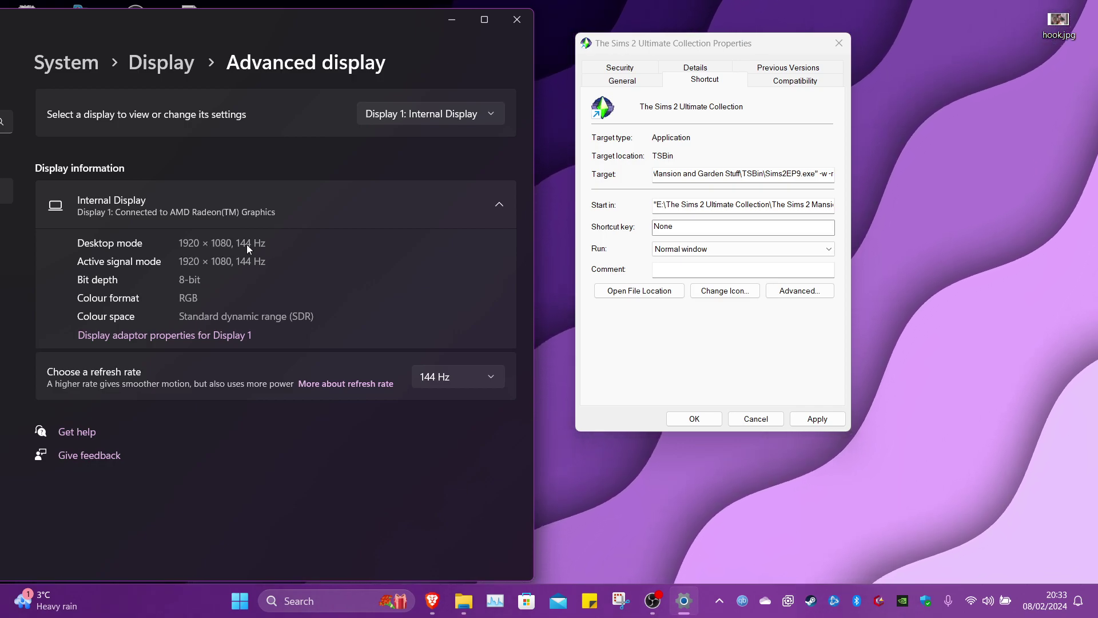
Complete the shortcut's Target parameter as -r1920x1080 and close the display settings.
{"action": "left_click", "coordinate": [834, 167]}
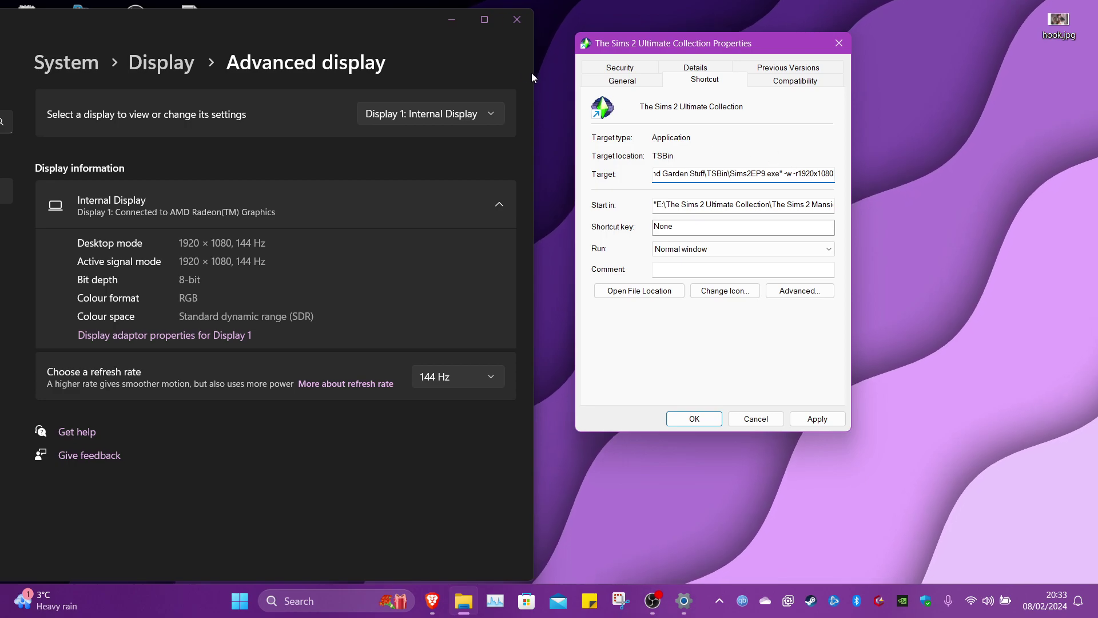
{"action": "left_click", "coordinate": [516, 20]}
View the Target parameters in The Sims Life Stories shortcut's properties for comparison, and close them.
{"action": "left_click", "coordinate": [89, 204]}
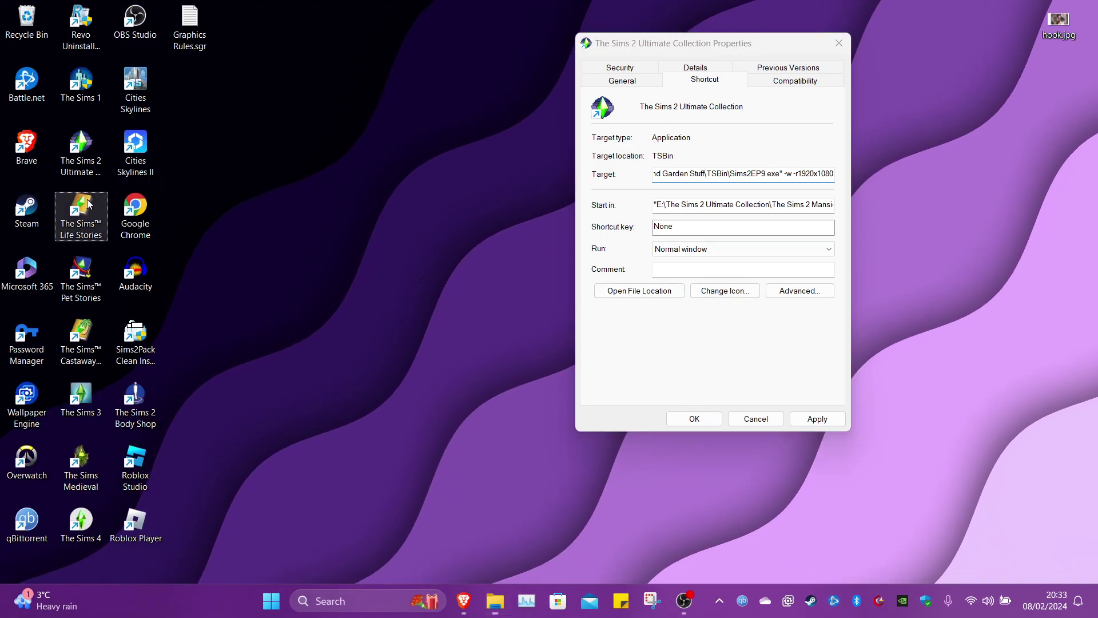
{"action": "right_click", "coordinate": [89, 205]}
{"action": "left_click", "coordinate": [143, 433]}
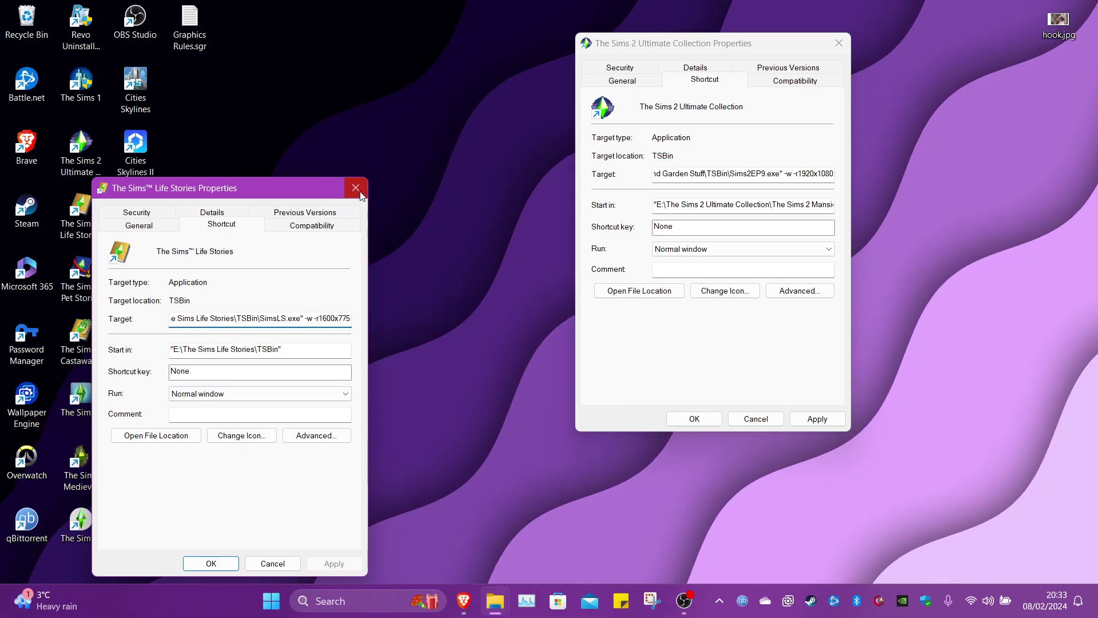
{"action": "left_click", "coordinate": [360, 194]}
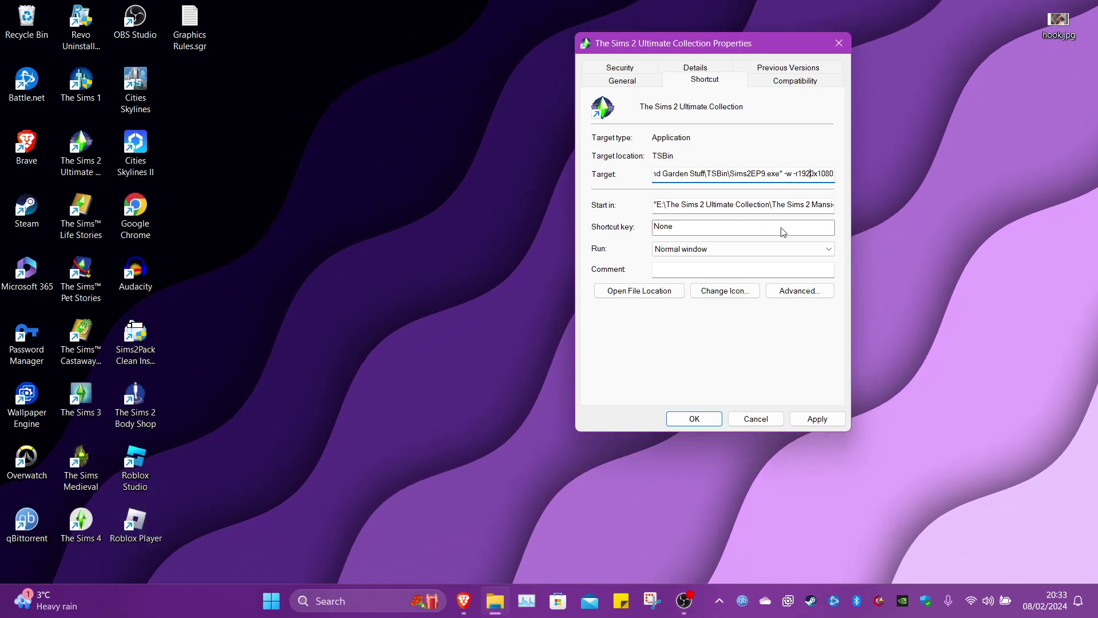
Apply the edited Target to The Sims 2 Ultimate Collection shortcut and close its properties.
{"action": "left_click_drag", "start_coordinate": [830, 174], "coordinate": [835, 175]}
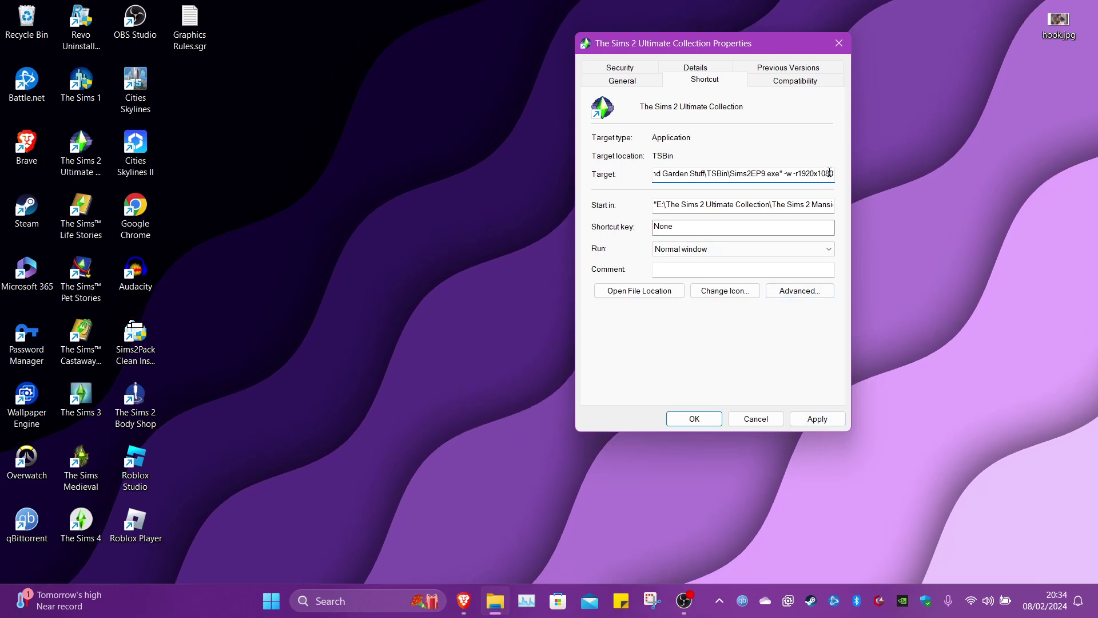
{"action": "left_click", "coordinate": [818, 420]}
{"action": "left_click", "coordinate": [737, 266]}
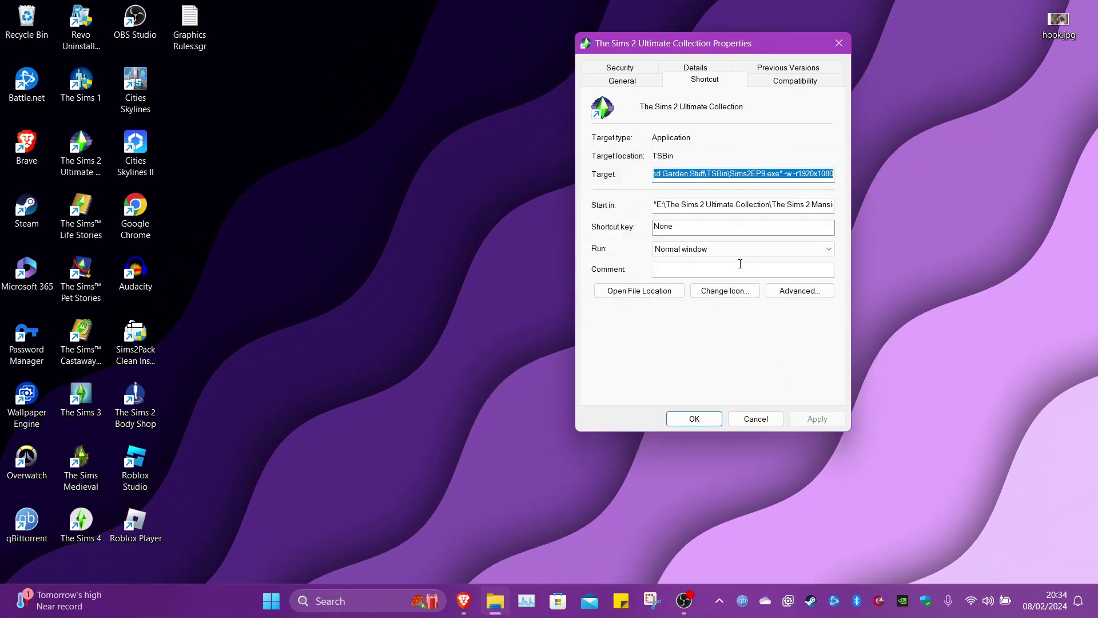
{"action": "left_click", "coordinate": [694, 419]}
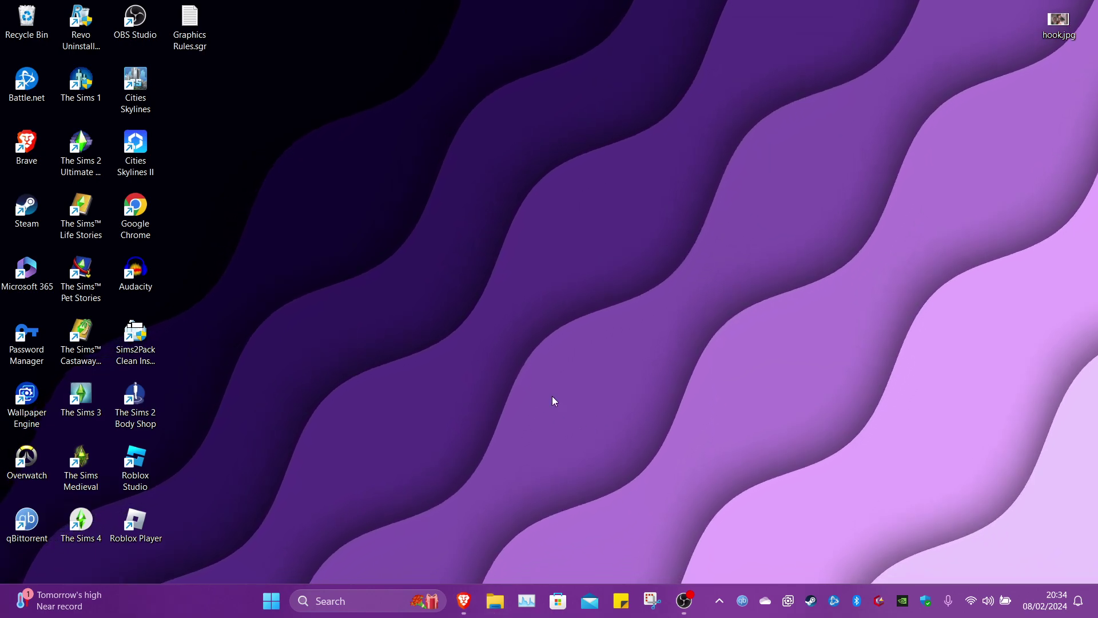
Launch The Sims 2 Ultimate Collection from the desktop and reposition its game window.
{"action": "double_click", "coordinate": [81, 150]}
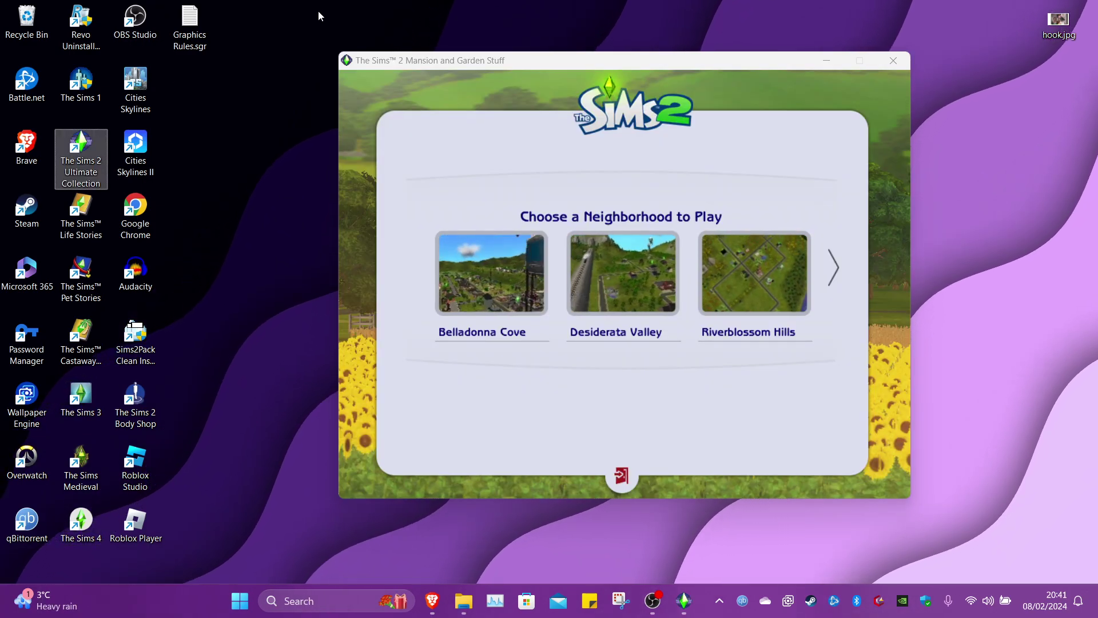
{"action": "left_click_drag", "start_coordinate": [277, 7], "coordinate": [995, 536]}
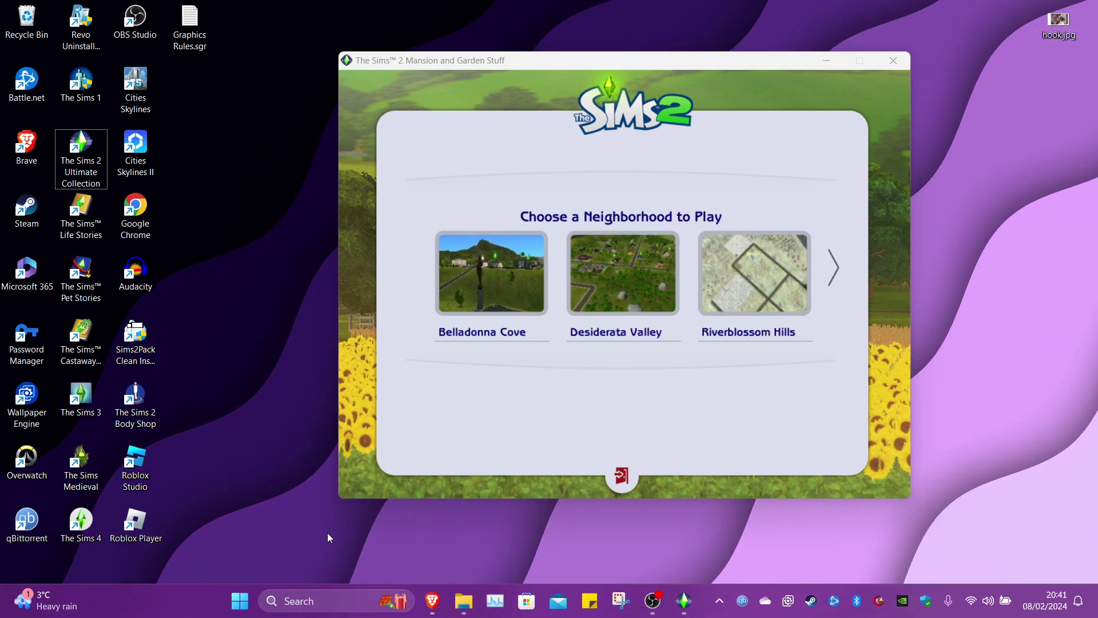
{"action": "left_click", "coordinate": [386, 59]}
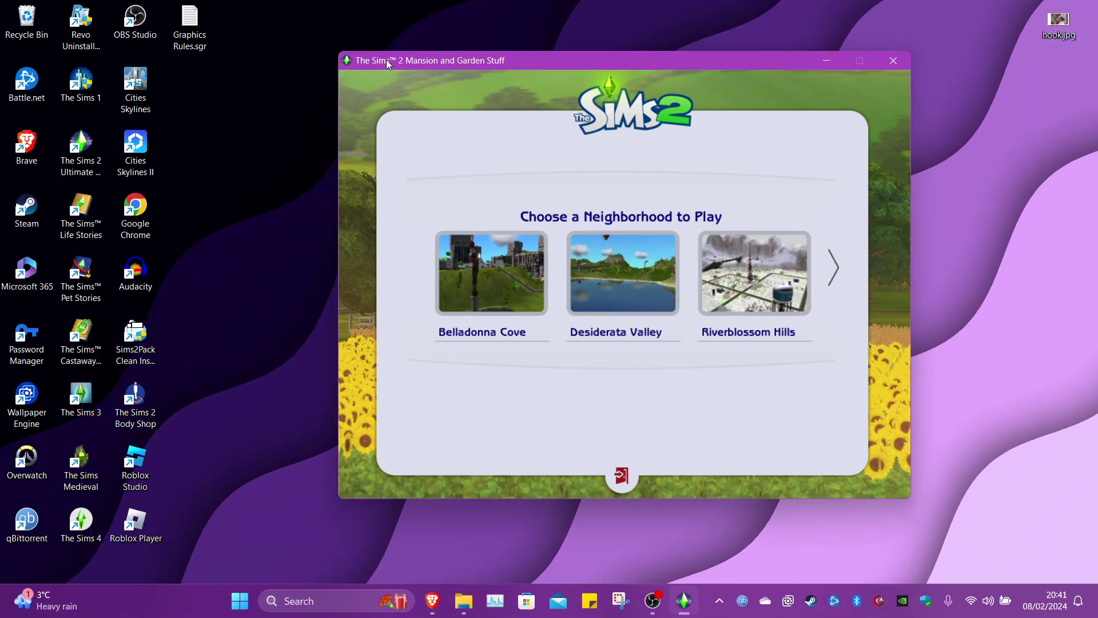
{"action": "left_click", "coordinate": [737, 547]}
{"action": "left_click_drag", "start_coordinate": [524, 515], "coordinate": [674, 546]}
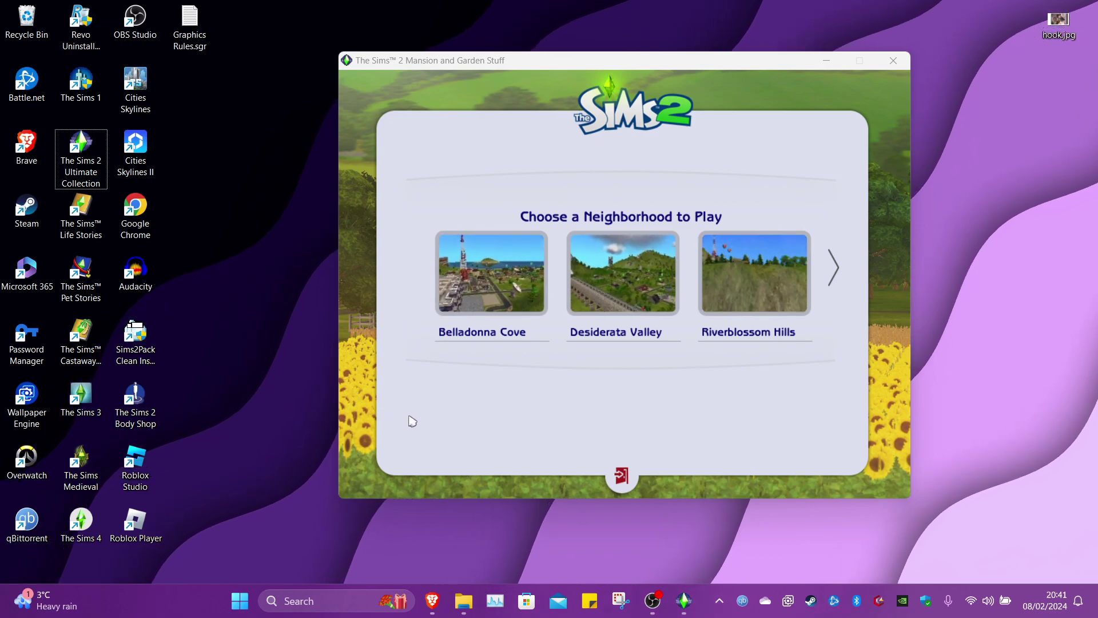
{"action": "left_click", "coordinate": [81, 466]}
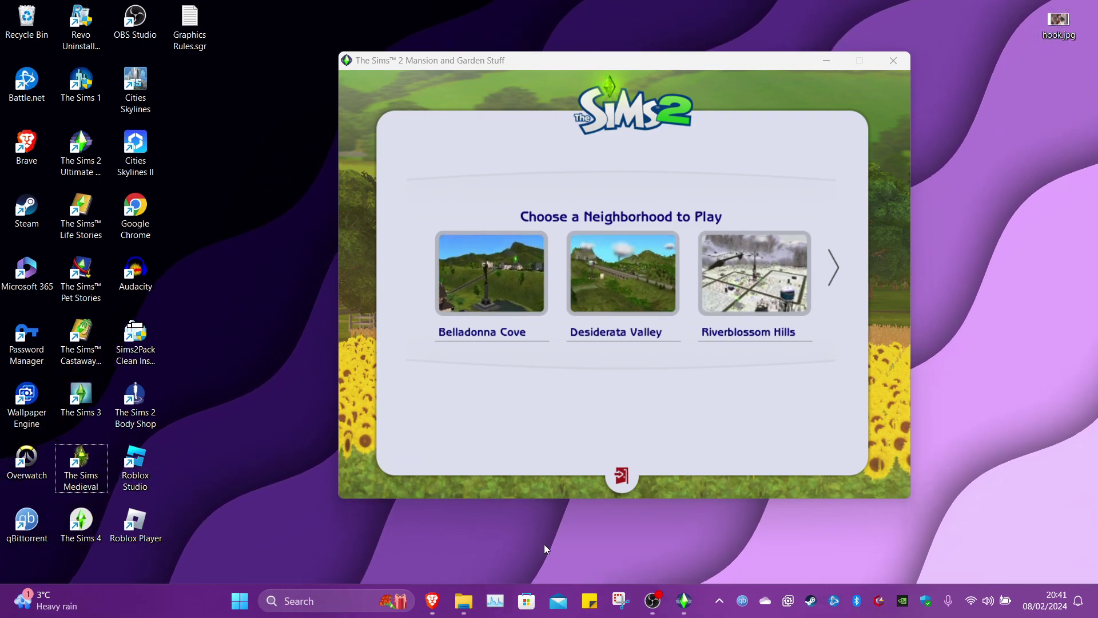
{"action": "left_click_drag", "start_coordinate": [439, 59], "coordinate": [411, 44]}
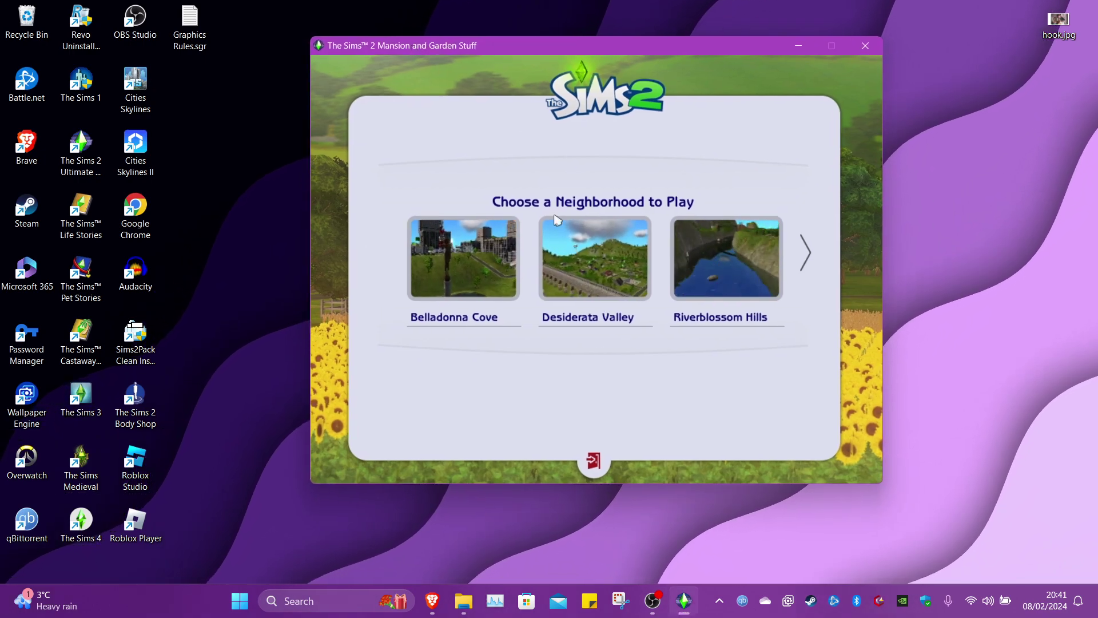
Switch to the Brave browser and examine the Graphics Rules Maker page on simsnetwork.com for its download and installation instructions.
{"action": "key", "text": "alt+Tab"}
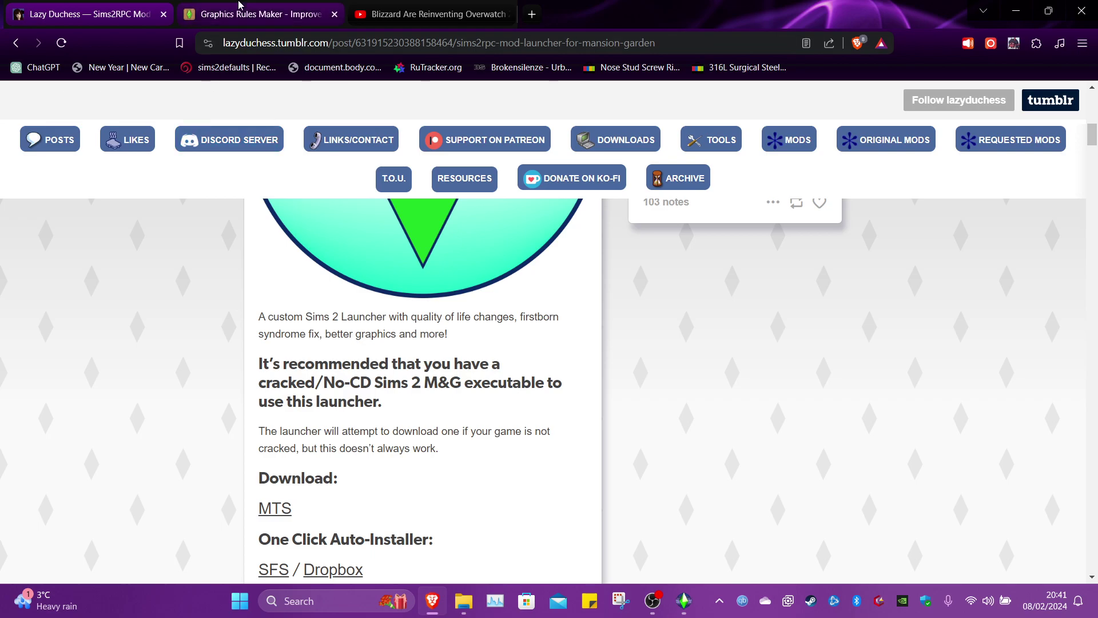
{"action": "left_click", "coordinate": [260, 14]}
{"action": "scroll", "coordinate": [448, 304], "scroll_direction": "down", "scroll_amount": 5}
{"action": "scroll", "coordinate": [592, 340], "scroll_direction": "up", "scroll_amount": 3}
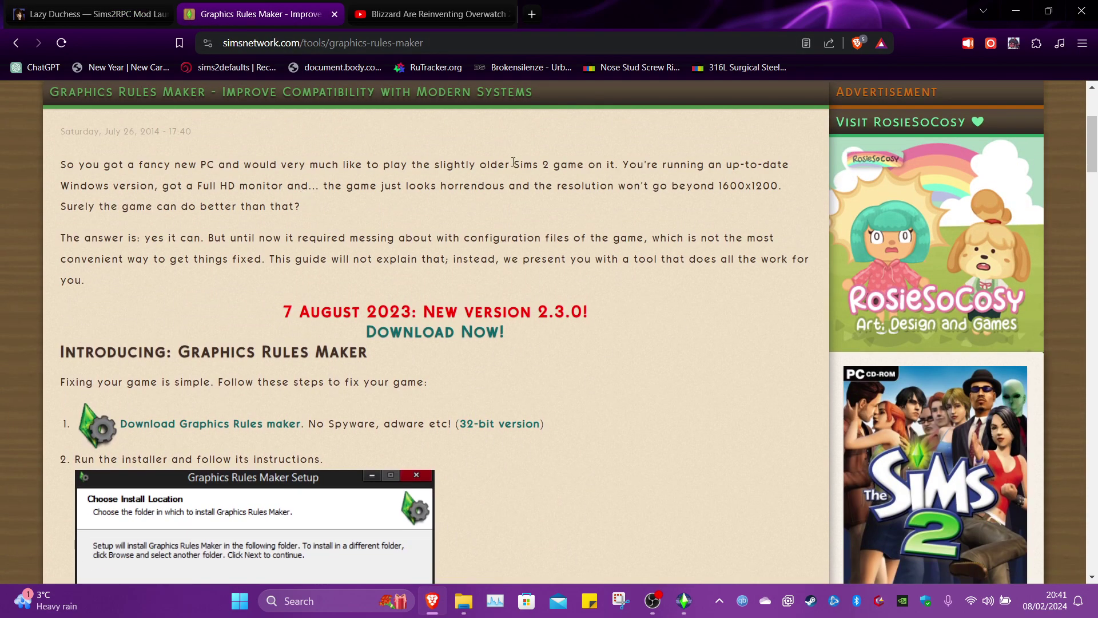
{"action": "left_click", "coordinate": [532, 14]}
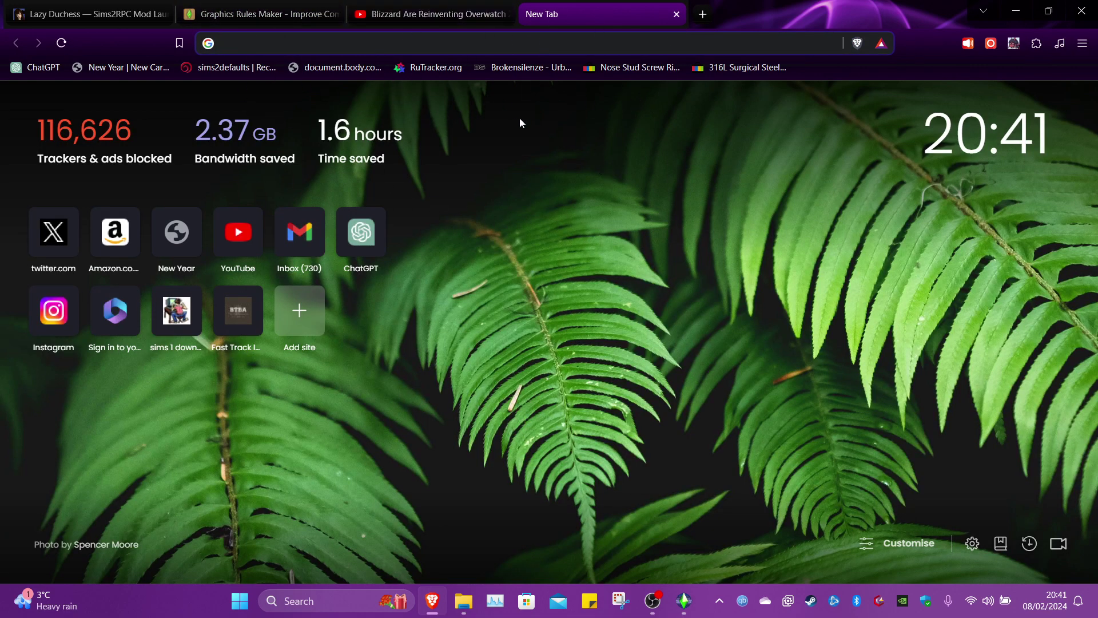
{"action": "left_click", "coordinate": [676, 14]}
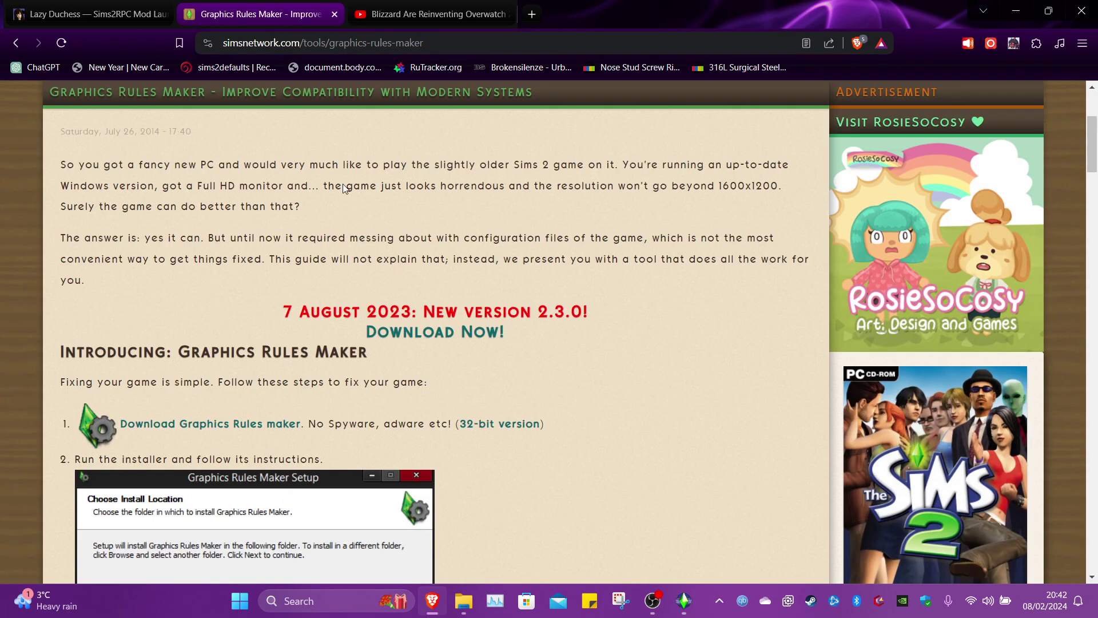
{"action": "scroll", "coordinate": [325, 169], "scroll_direction": "up", "scroll_amount": 4}
{"action": "scroll", "coordinate": [329, 446], "scroll_direction": "down", "scroll_amount": 6}
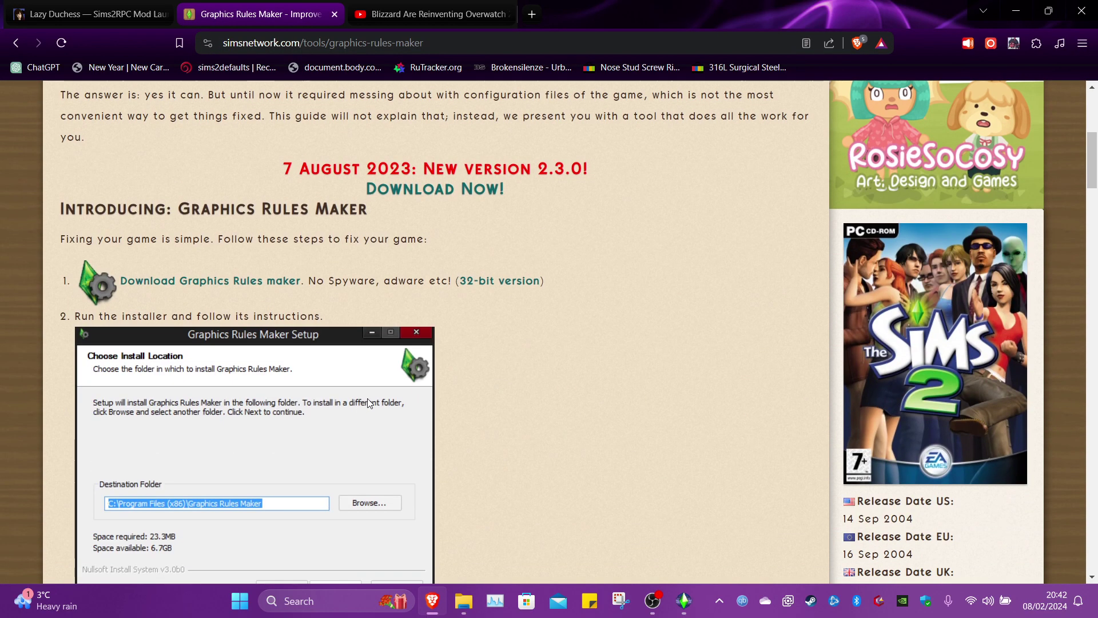
{"action": "scroll", "coordinate": [367, 406], "scroll_direction": "up", "scroll_amount": 3}
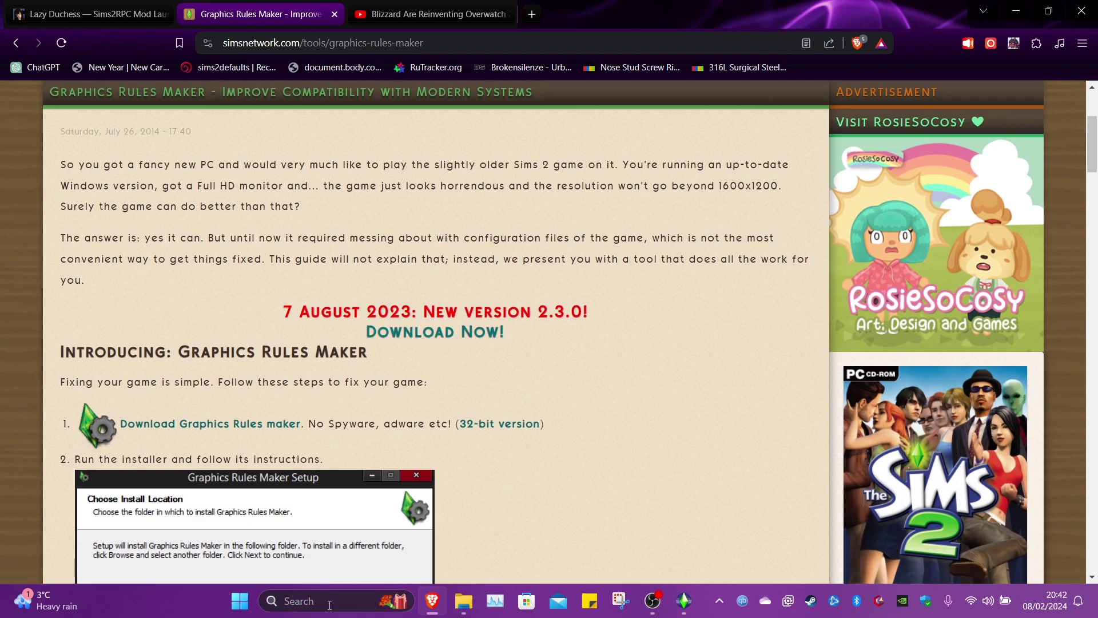
Find Graphics Rules Maker with a Windows search and open it.
{"action": "left_click", "coordinate": [330, 605]}
{"action": "type", "text": "graph"}
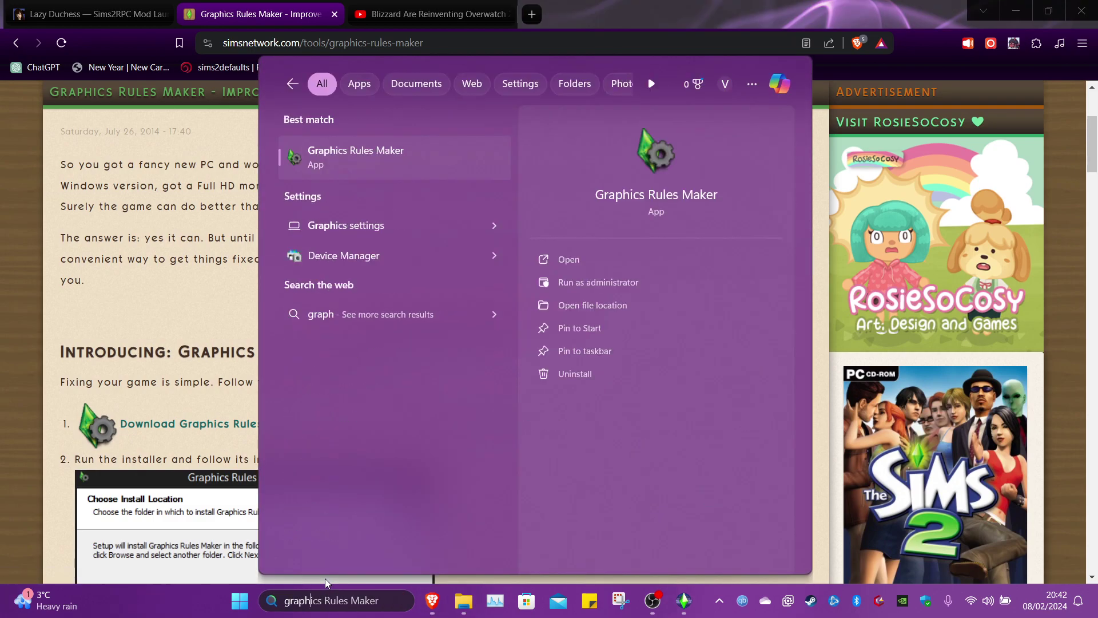
{"action": "type", "text": "i"}
{"action": "left_click", "coordinate": [419, 161]}
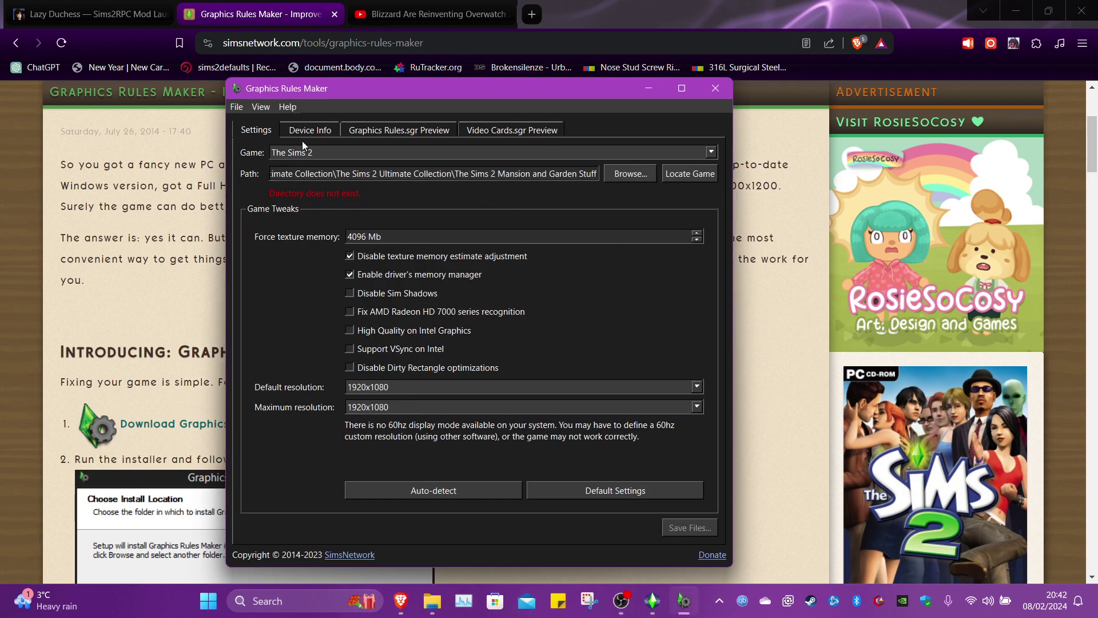
Have Graphics Rules Maker locate The Sims 2's installation folder and quit the running game.
{"action": "left_click_drag", "start_coordinate": [364, 88], "coordinate": [469, 80]}
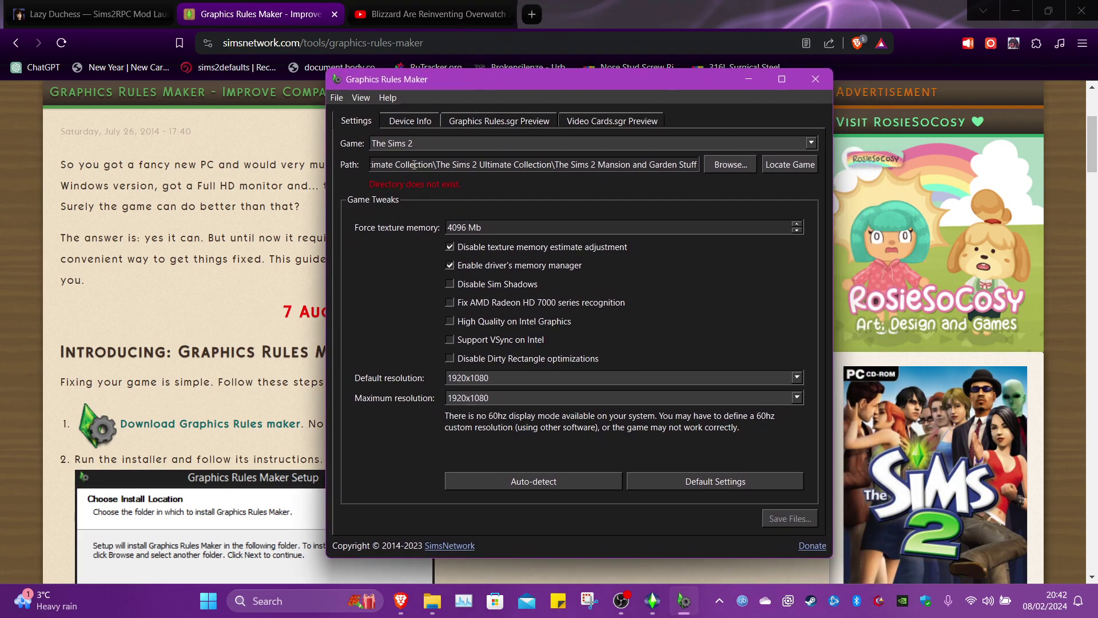
{"action": "left_click", "coordinate": [787, 166]}
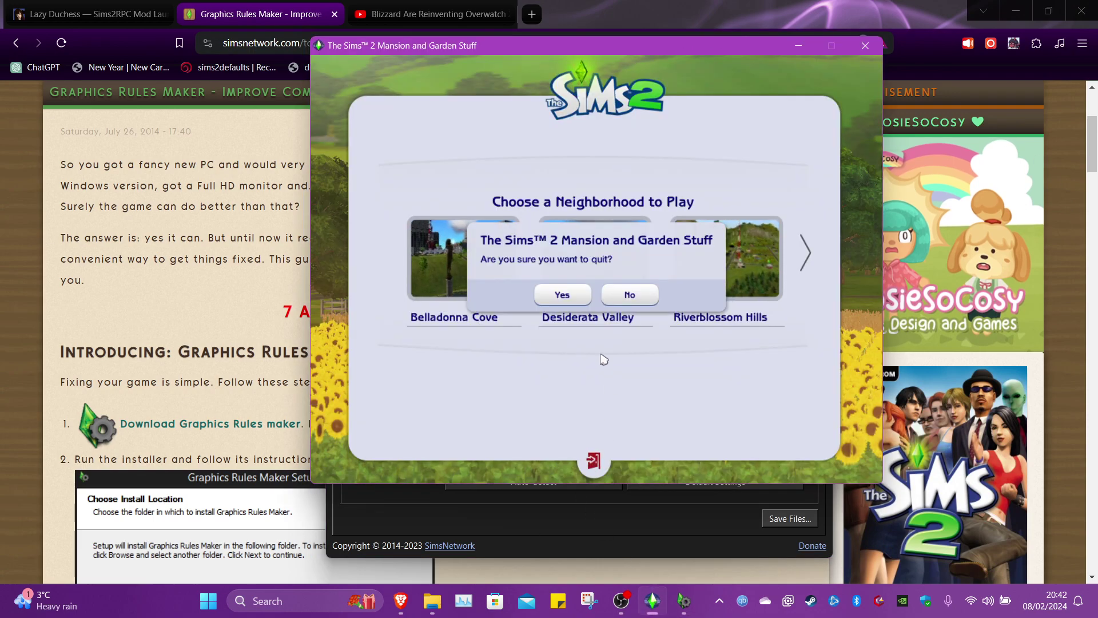
{"action": "left_click", "coordinate": [572, 296]}
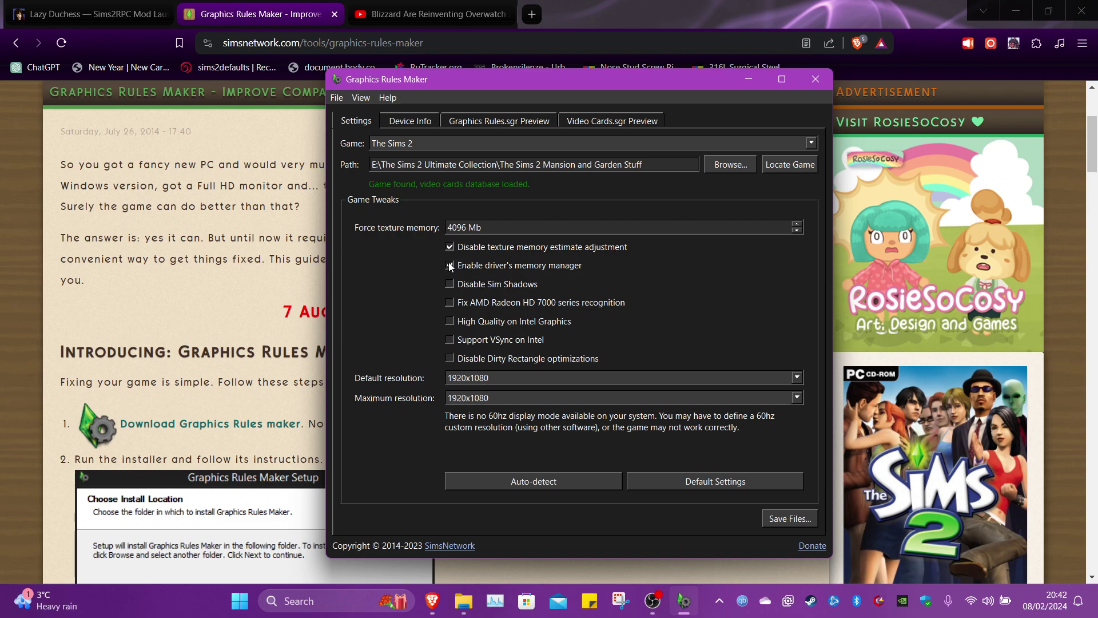
Choose 1920x1080 as both the default and maximum resolution, keeping The Sims 2 as the selected game.
{"action": "left_click", "coordinate": [488, 377]}
{"action": "left_click", "coordinate": [487, 377]}
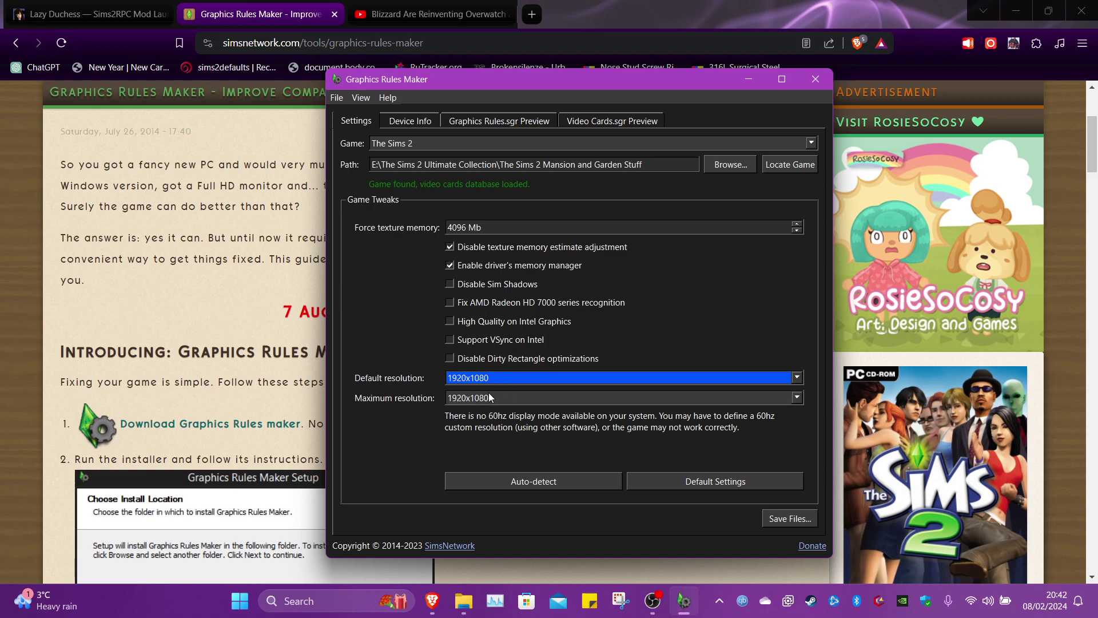
{"action": "left_click", "coordinate": [480, 398]}
{"action": "left_click", "coordinate": [480, 407]}
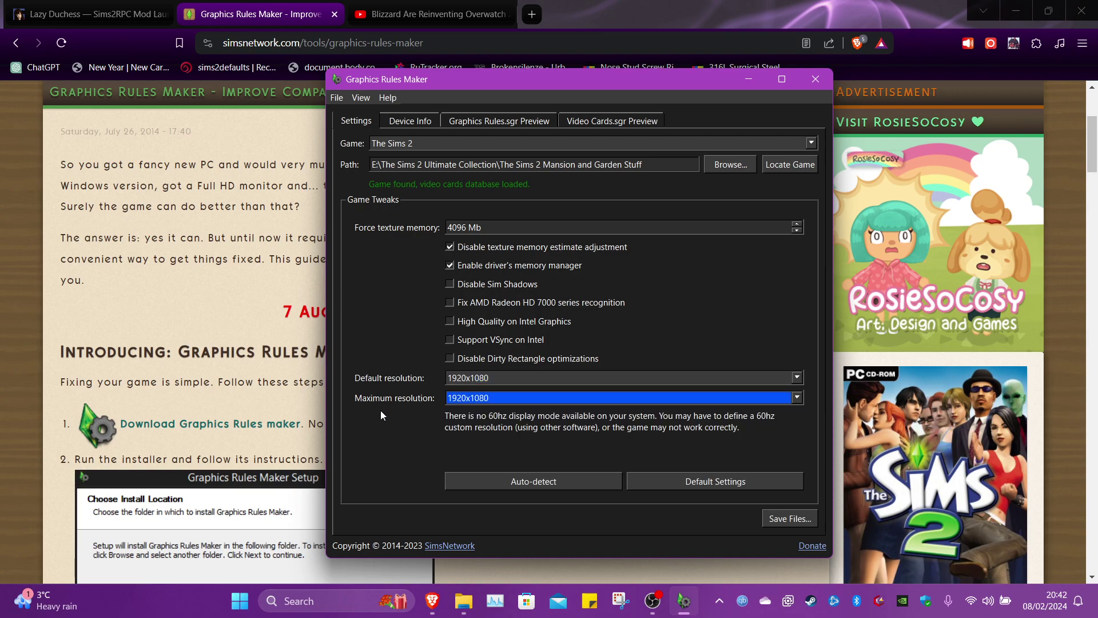
{"action": "left_click", "coordinate": [799, 150]}
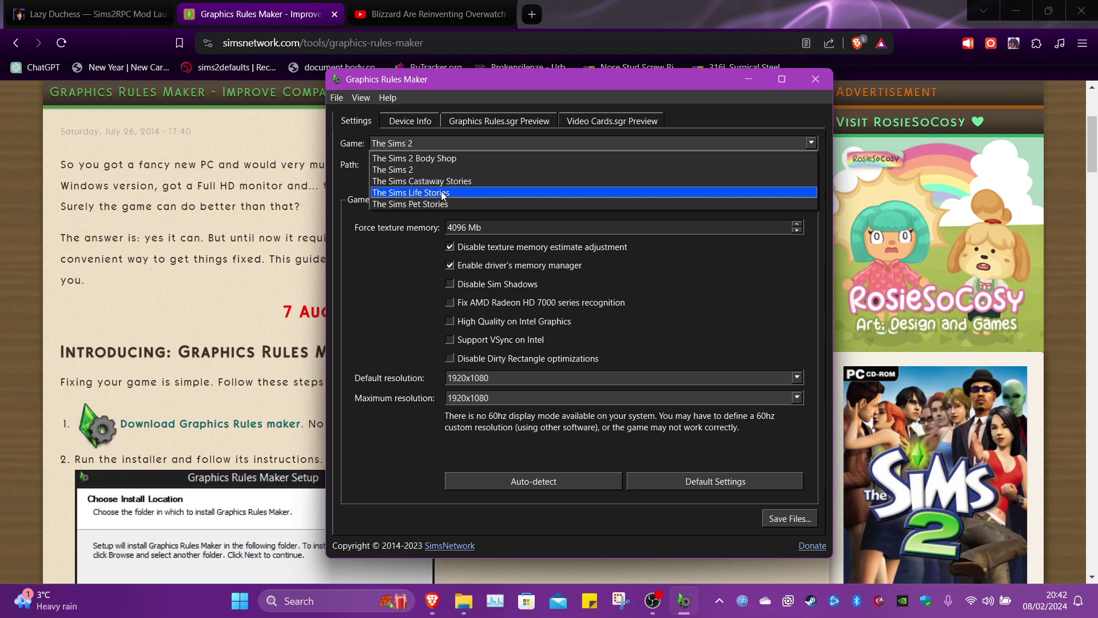
{"action": "left_click", "coordinate": [443, 257]}
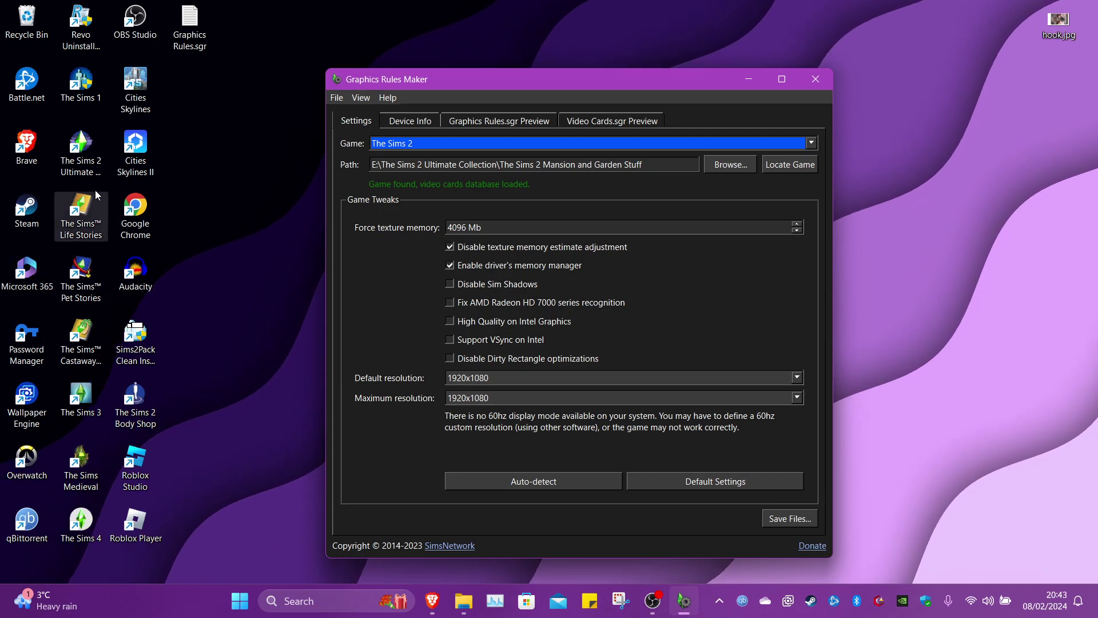
Check the launch parameters at the end of the target in The Sims 2 Ultimate Collection shortcut's properties.
{"action": "right_click", "coordinate": [82, 150]}
{"action": "key", "text": "Escape"}
{"action": "right_click", "coordinate": [67, 143]}
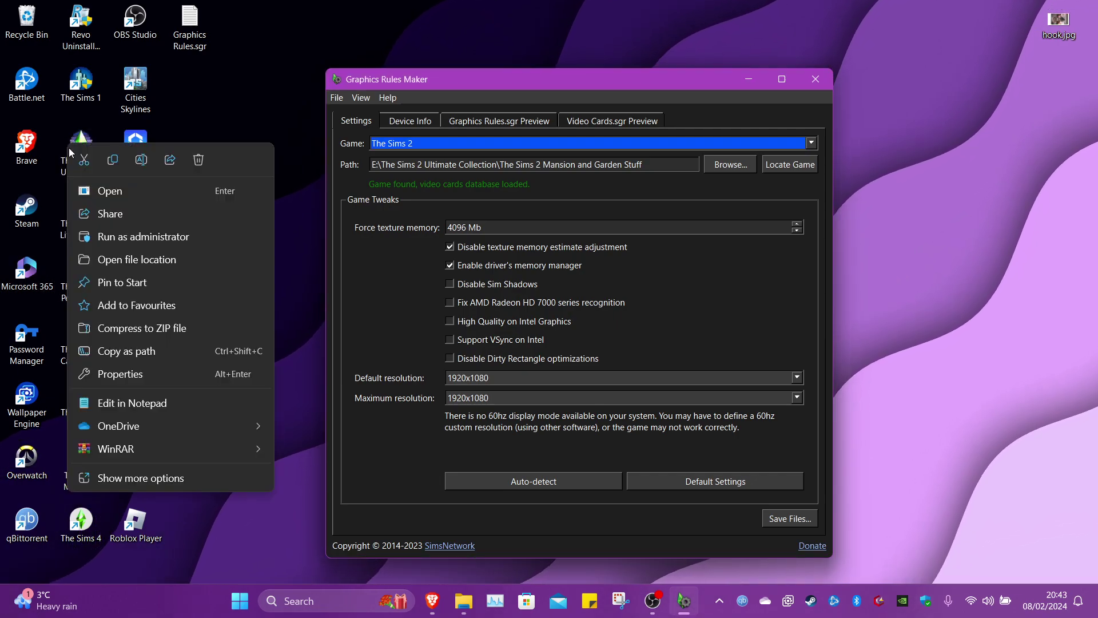
{"action": "left_click", "coordinate": [120, 374]}
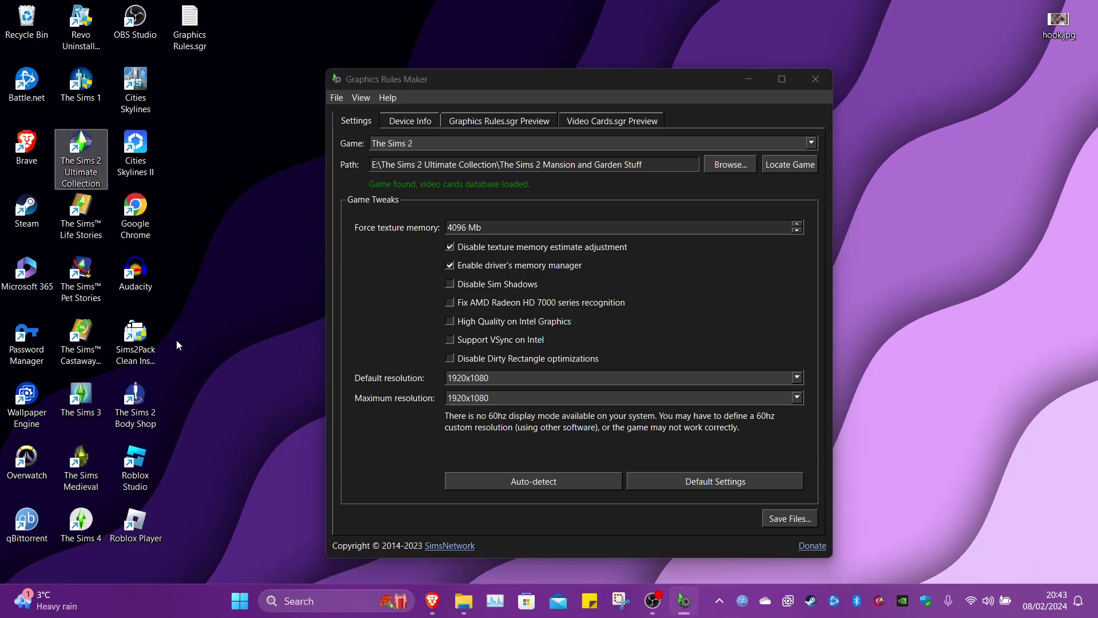
{"action": "left_click", "coordinate": [290, 284]}
{"action": "left_click_drag", "start_coordinate": [280, 285], "coordinate": [332, 286]}
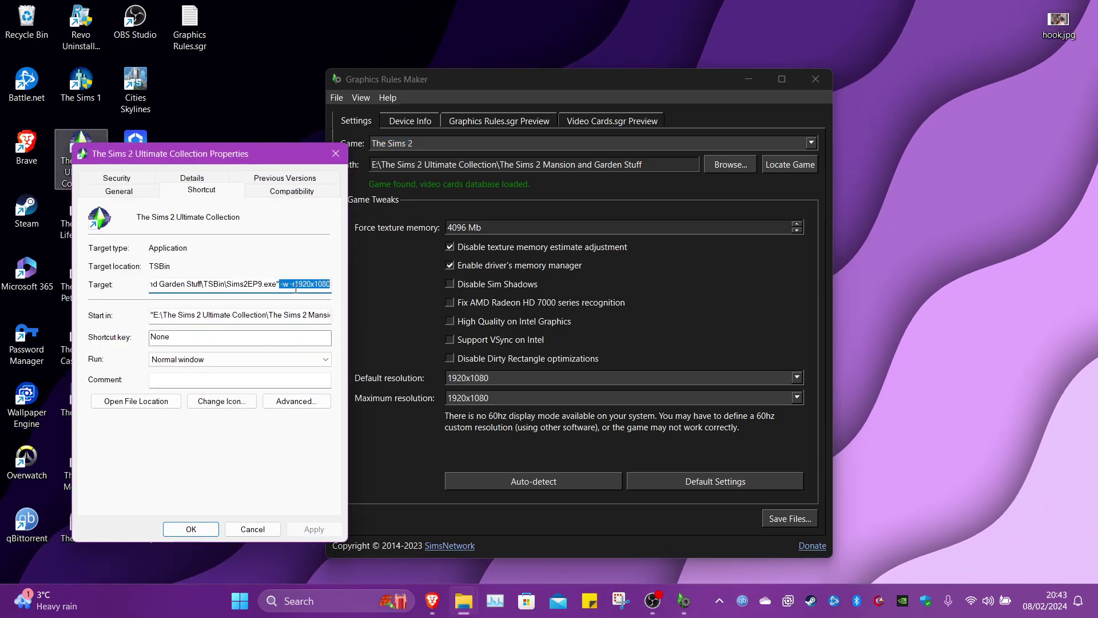
{"action": "left_click", "coordinate": [336, 154]}
Check the target of The Sims Life Stories shortcut for comparison, leaving it unchanged.
{"action": "right_click", "coordinate": [80, 211]}
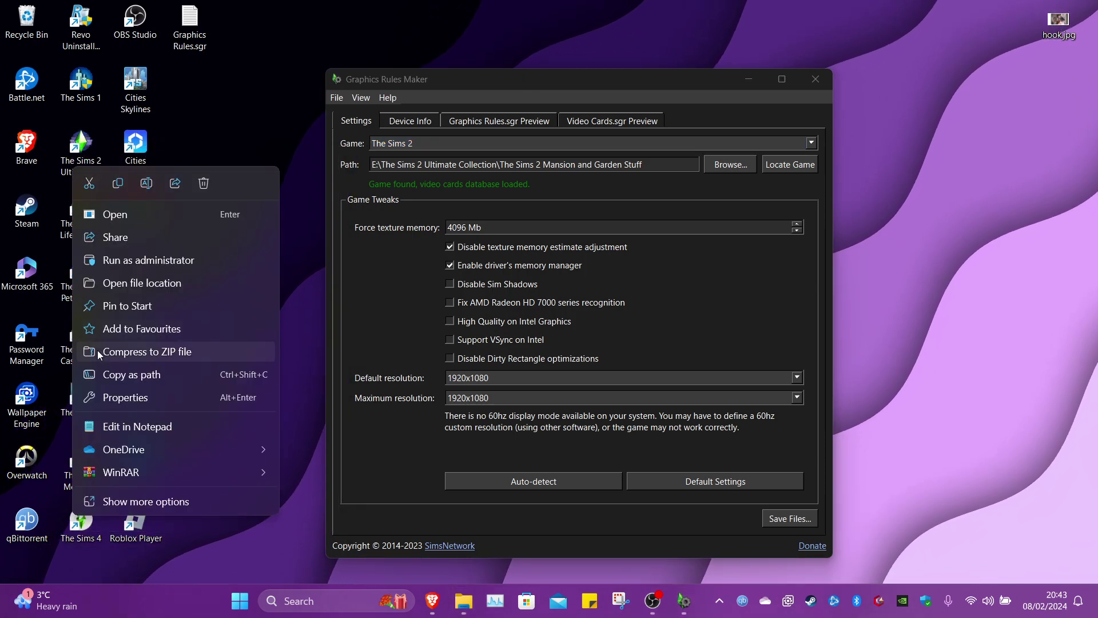
{"action": "left_click", "coordinate": [122, 397]}
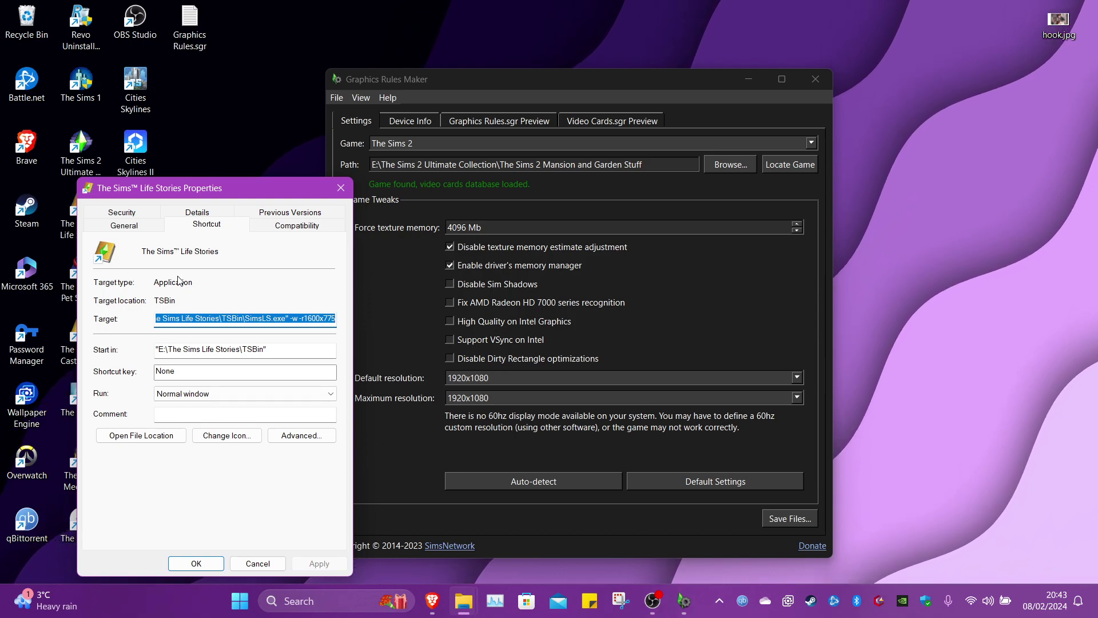
{"action": "key", "text": "Escape"}
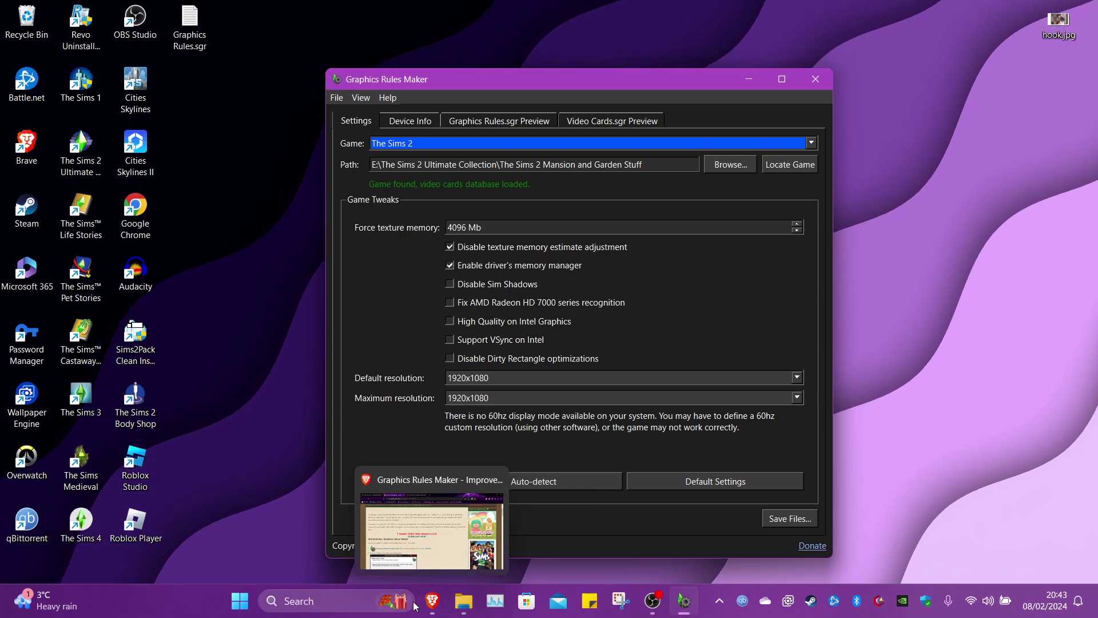
Return to Graphics Rules Maker, review the texture memory and default resolution, and reselect 1920x1080 as the maximum resolution.
{"action": "left_click", "coordinate": [432, 599]}
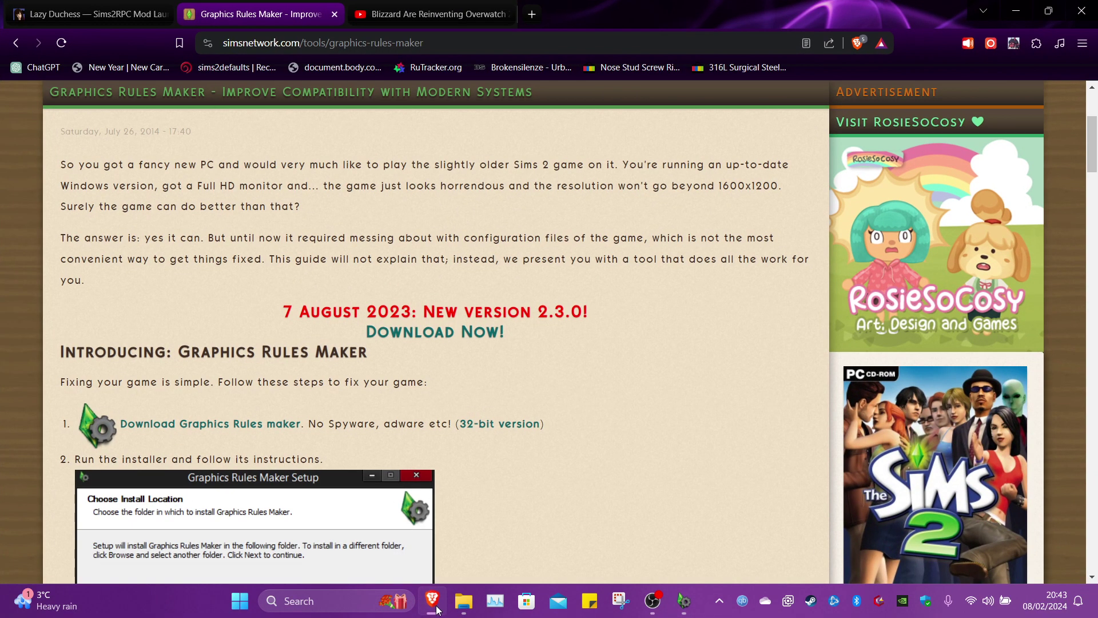
{"action": "left_click", "coordinate": [683, 600]}
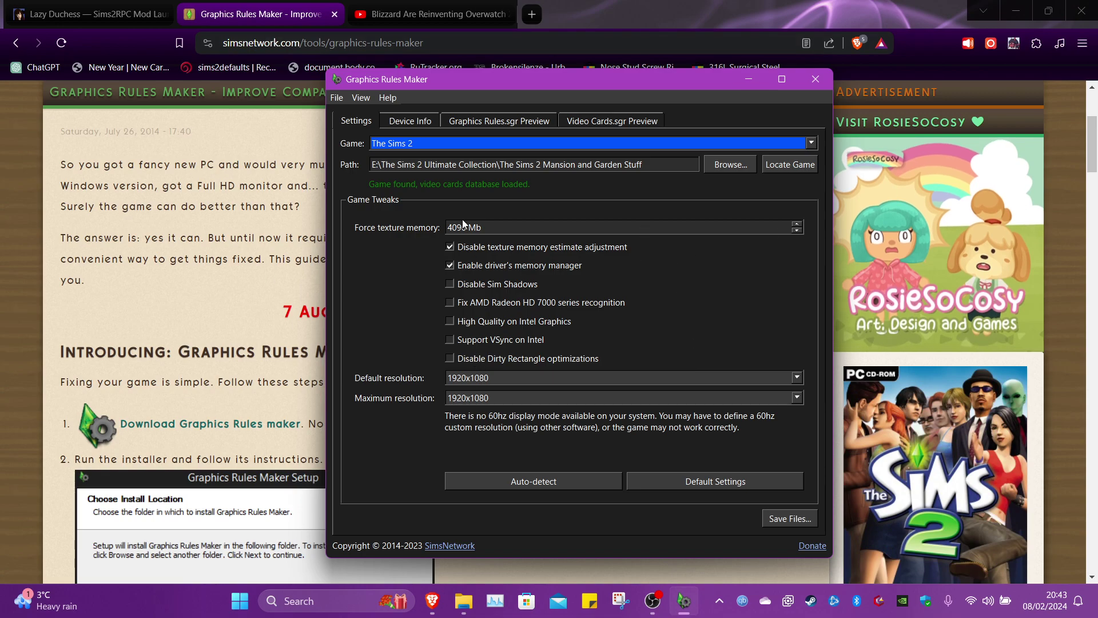
{"action": "left_click", "coordinate": [463, 227]}
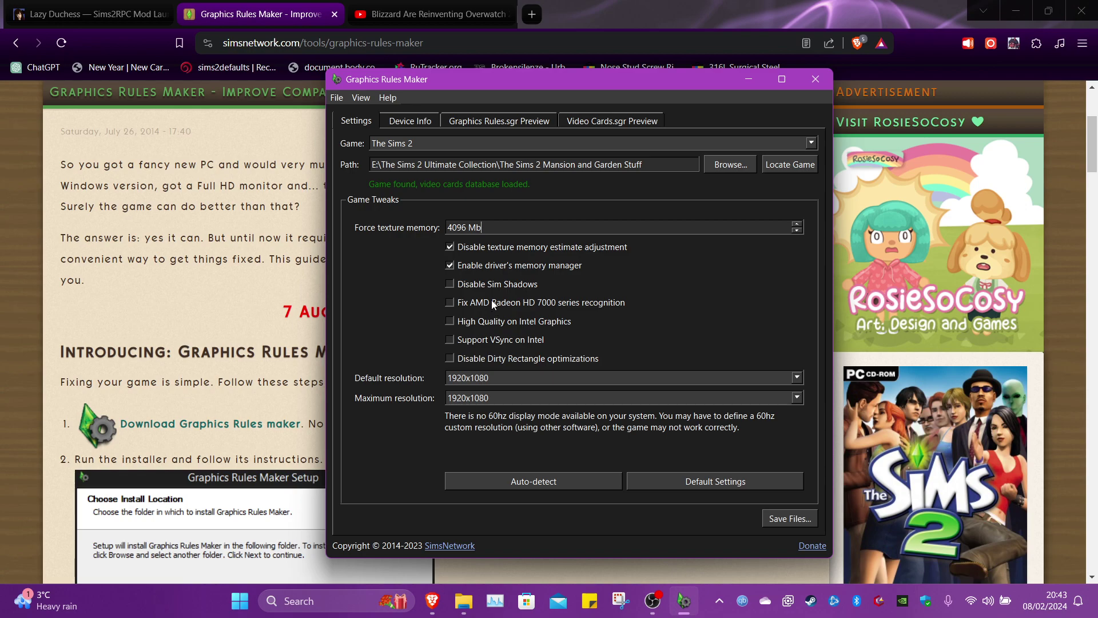
{"action": "mouse_move", "coordinate": [494, 285]}
{"action": "left_click", "coordinate": [463, 379]}
{"action": "left_click", "coordinate": [493, 475]}
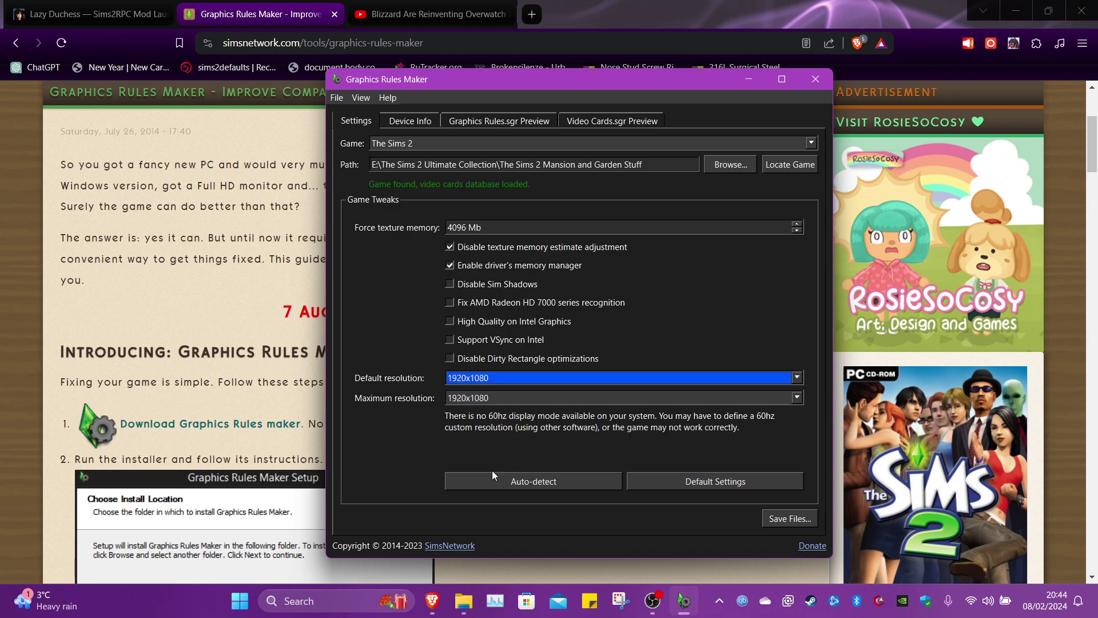
{"action": "left_click", "coordinate": [499, 401]}
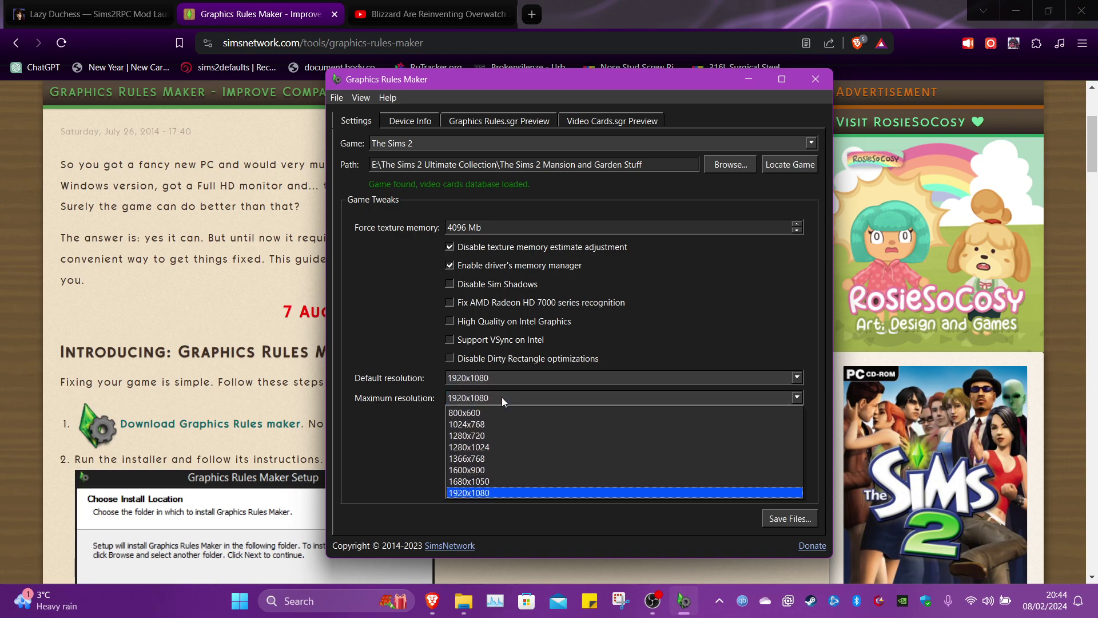
{"action": "left_click", "coordinate": [466, 499]}
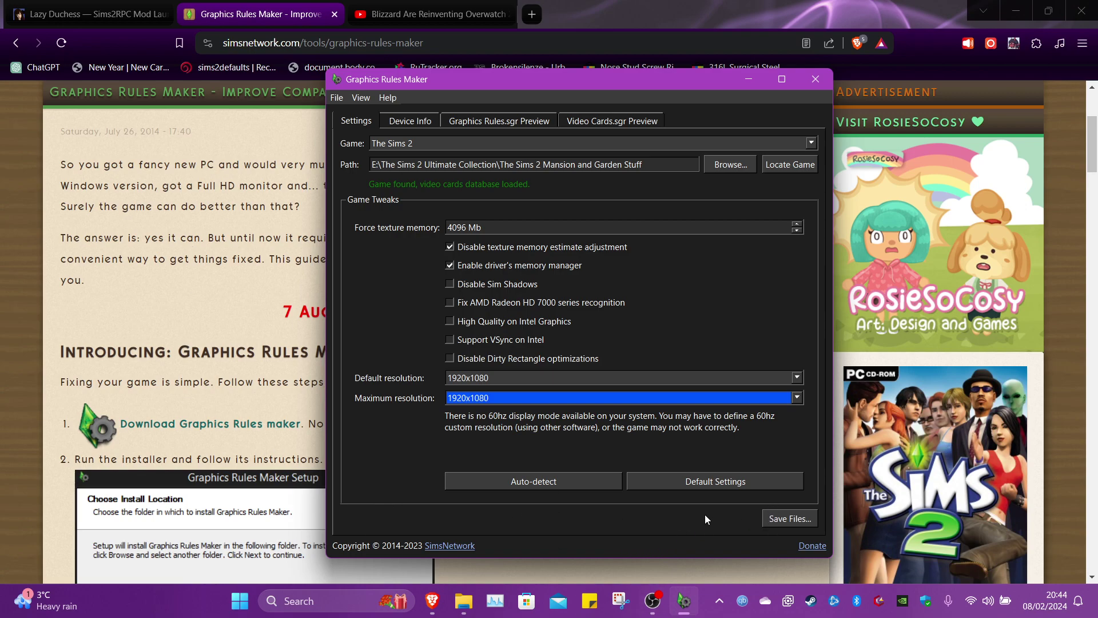
Save the Graphics Rules Maker files, adding the missing AMD and NVIDIA graphics devices to the video card database, and close the tool.
{"action": "left_click", "coordinate": [803, 525]}
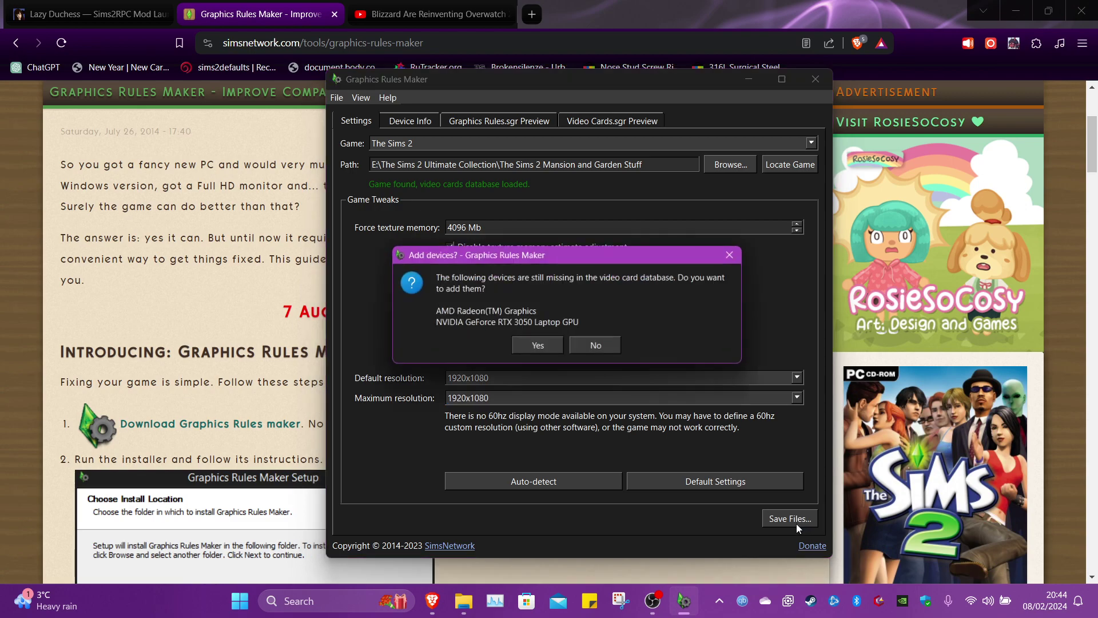
{"action": "left_click", "coordinate": [538, 347]}
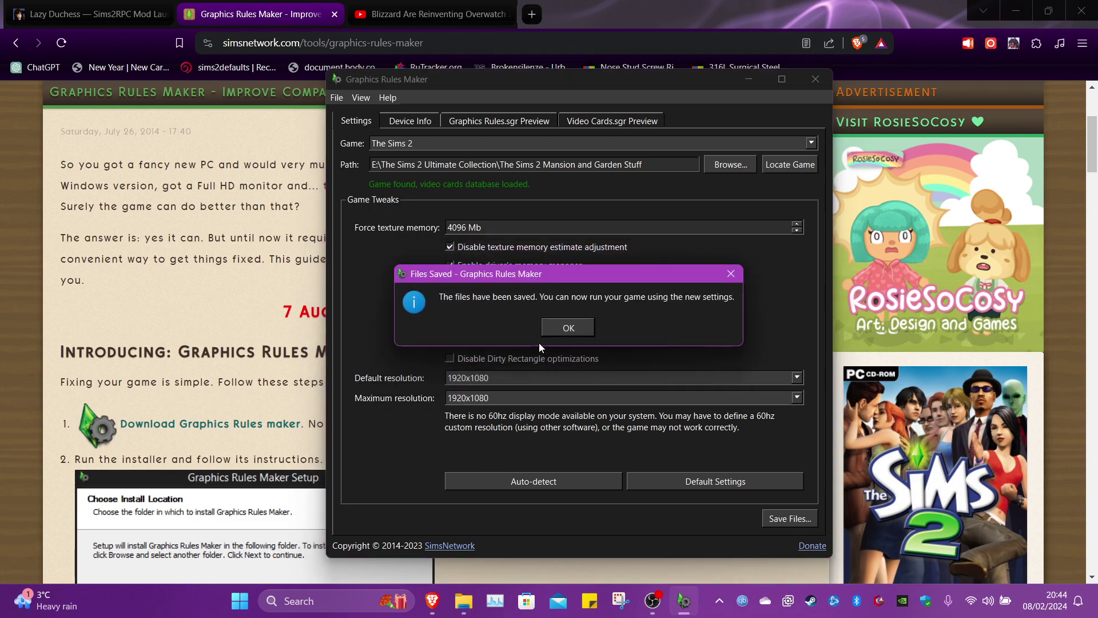
{"action": "left_click", "coordinate": [557, 338]}
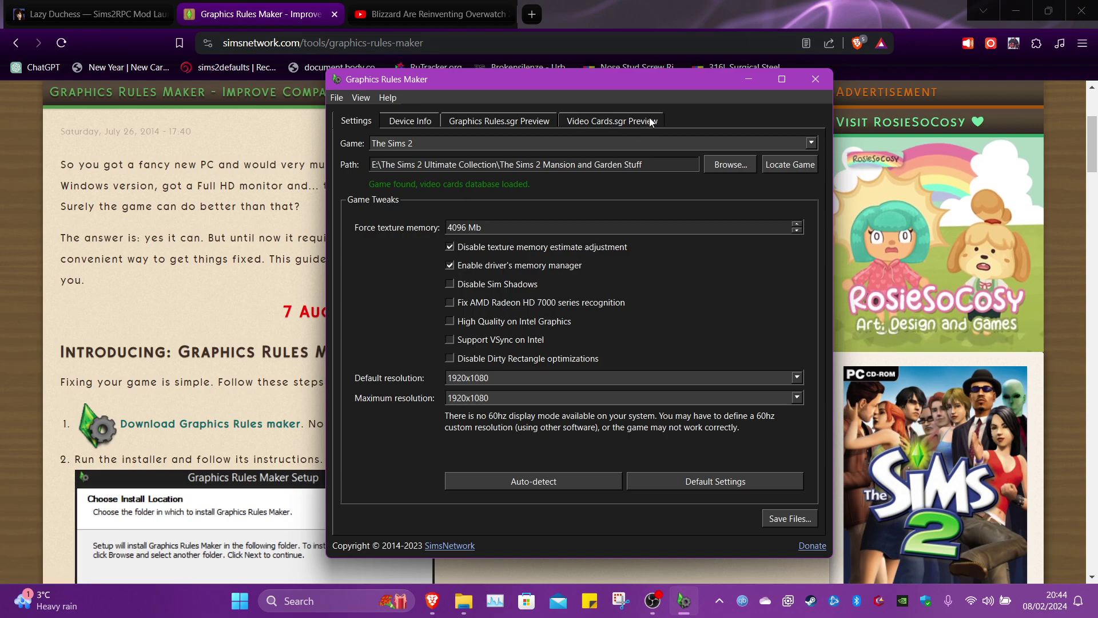
{"action": "left_click", "coordinate": [823, 79]}
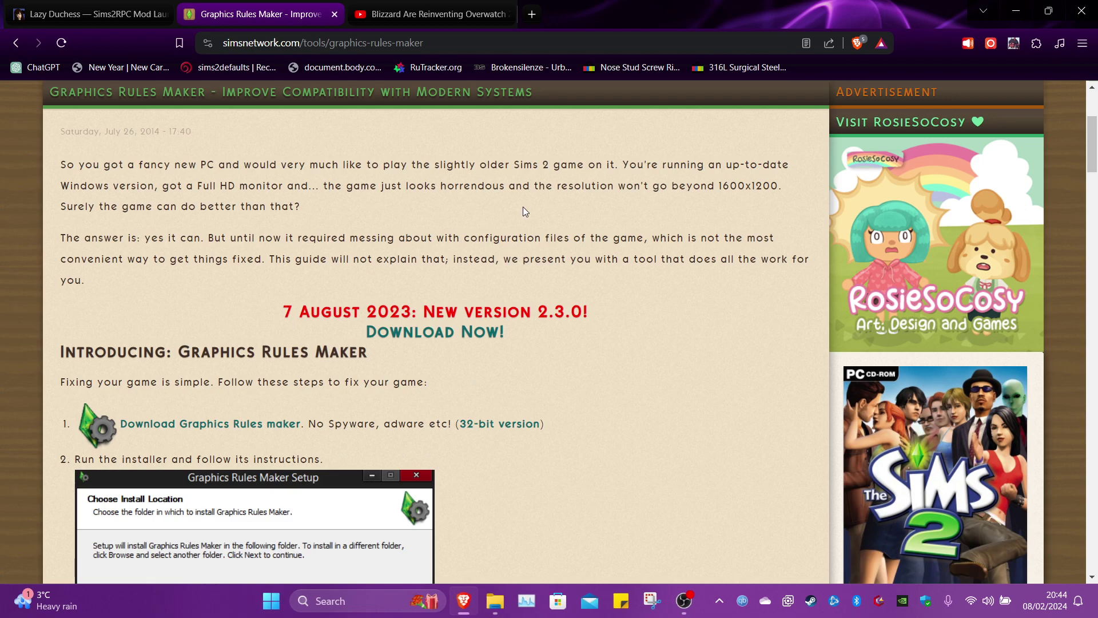
Minimize the Brave browser and launch The Sims 2 Ultimate Collection from the desktop.
{"action": "left_click_drag", "start_coordinate": [569, 165], "coordinate": [589, 190]}
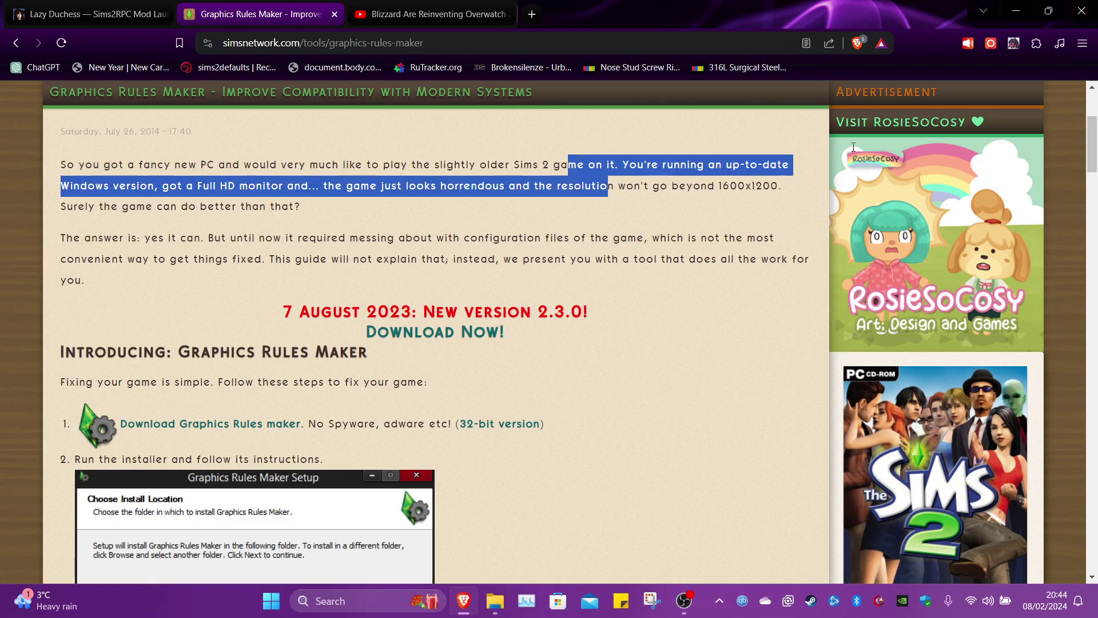
{"action": "left_click", "coordinate": [669, 247]}
{"action": "scroll", "coordinate": [670, 252], "scroll_direction": "up", "scroll_amount": 4}
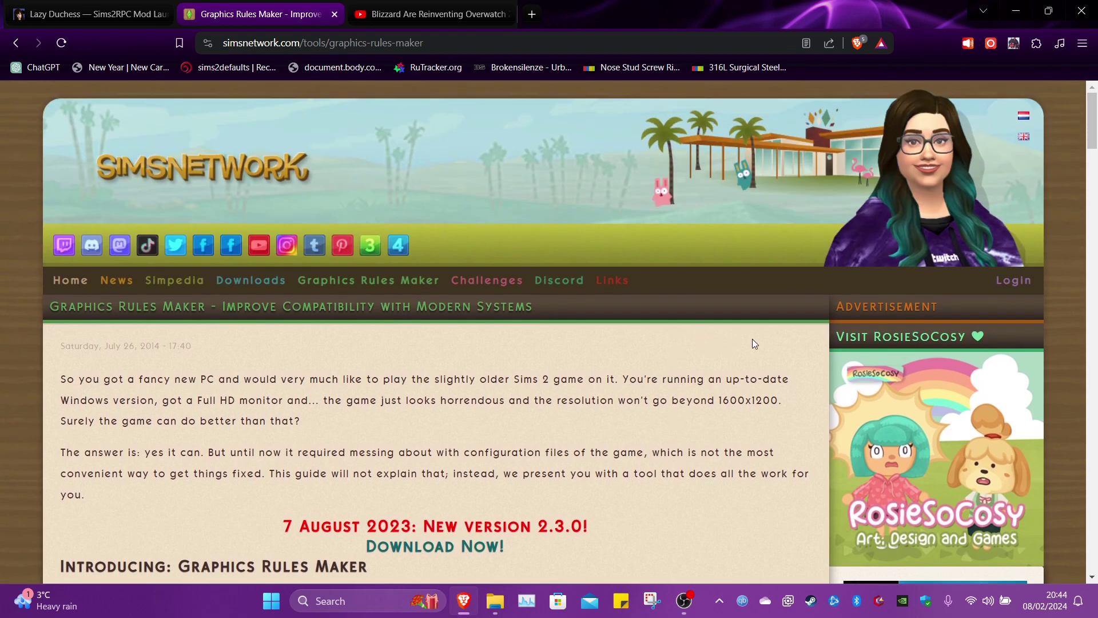
{"action": "left_click", "coordinate": [1020, 10]}
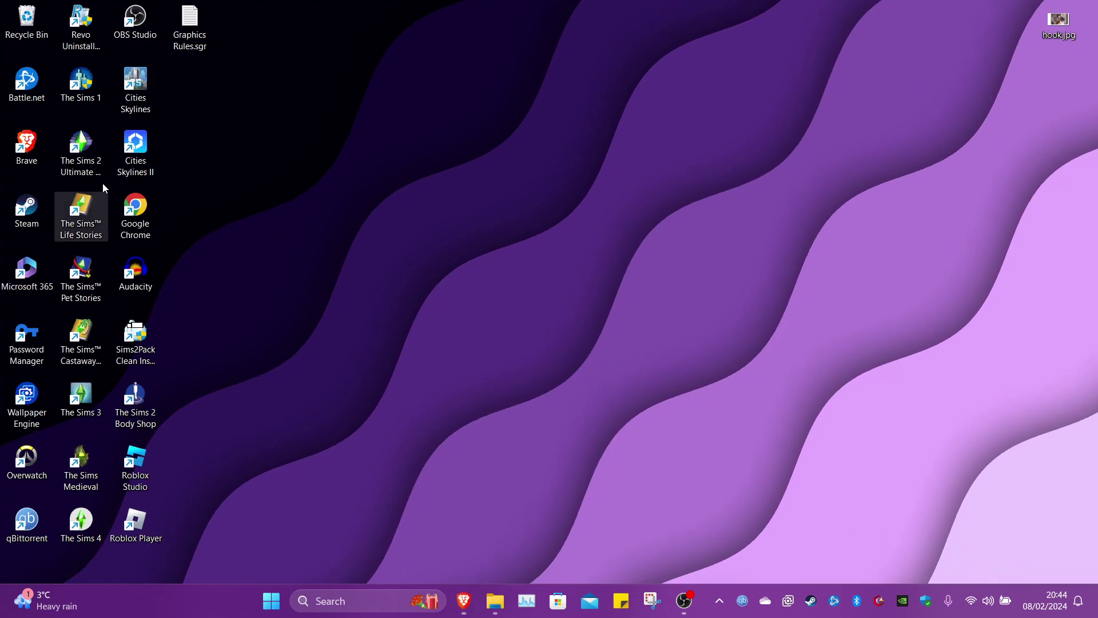
{"action": "left_click", "coordinate": [81, 148]}
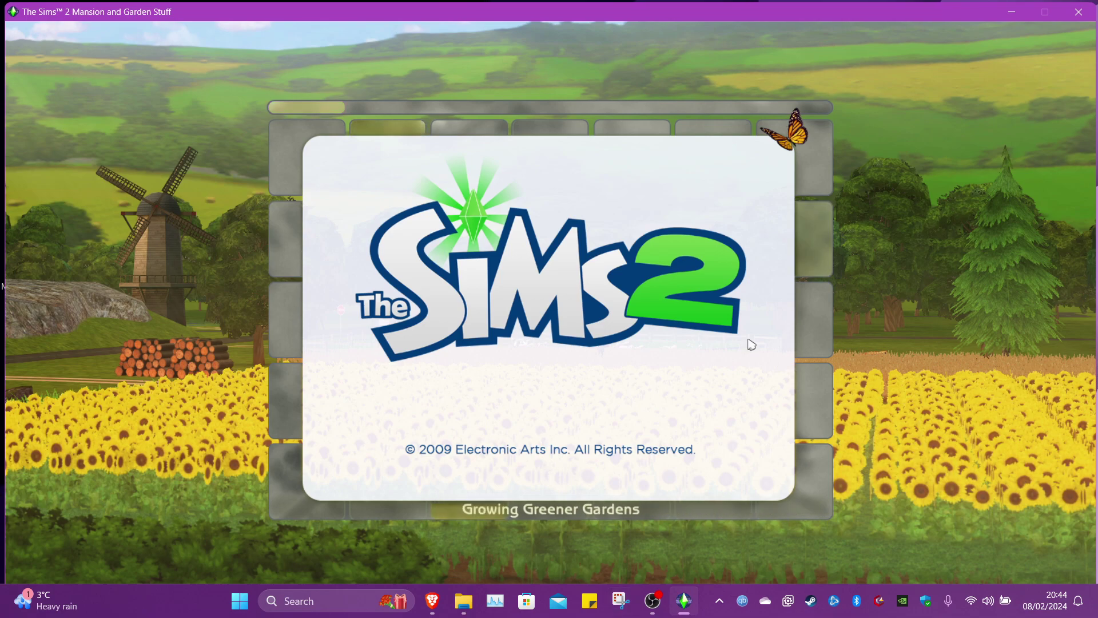
Bring the loading Sims 2 window back to the front and reposition it to check how it fits the screen.
{"action": "left_click", "coordinate": [1012, 11]}
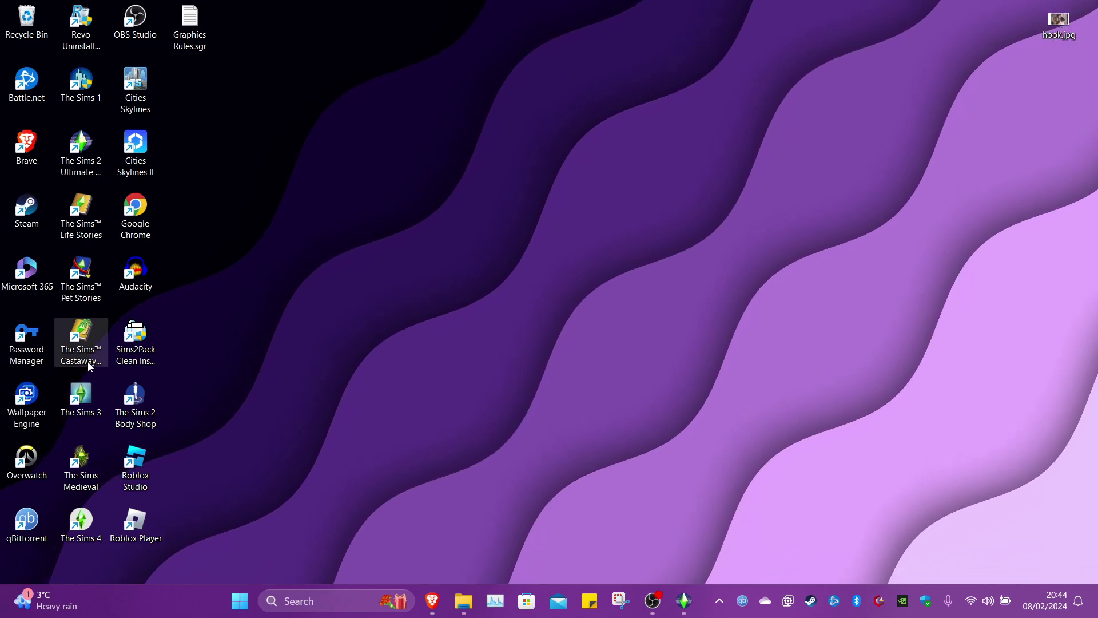
{"action": "left_click", "coordinate": [446, 609]}
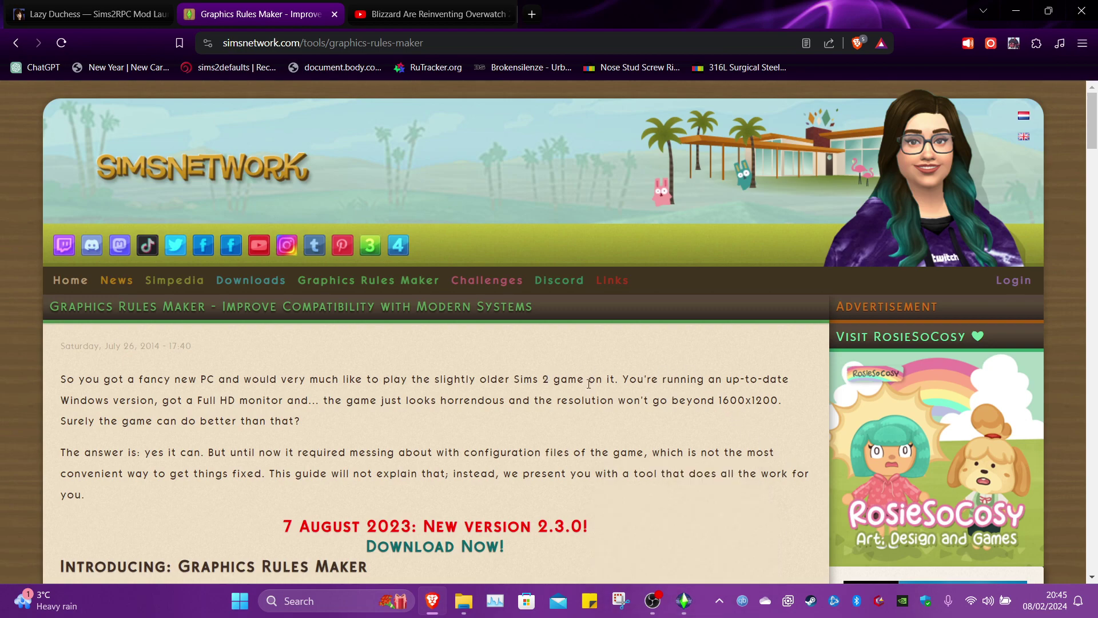
{"action": "left_click", "coordinate": [691, 595]}
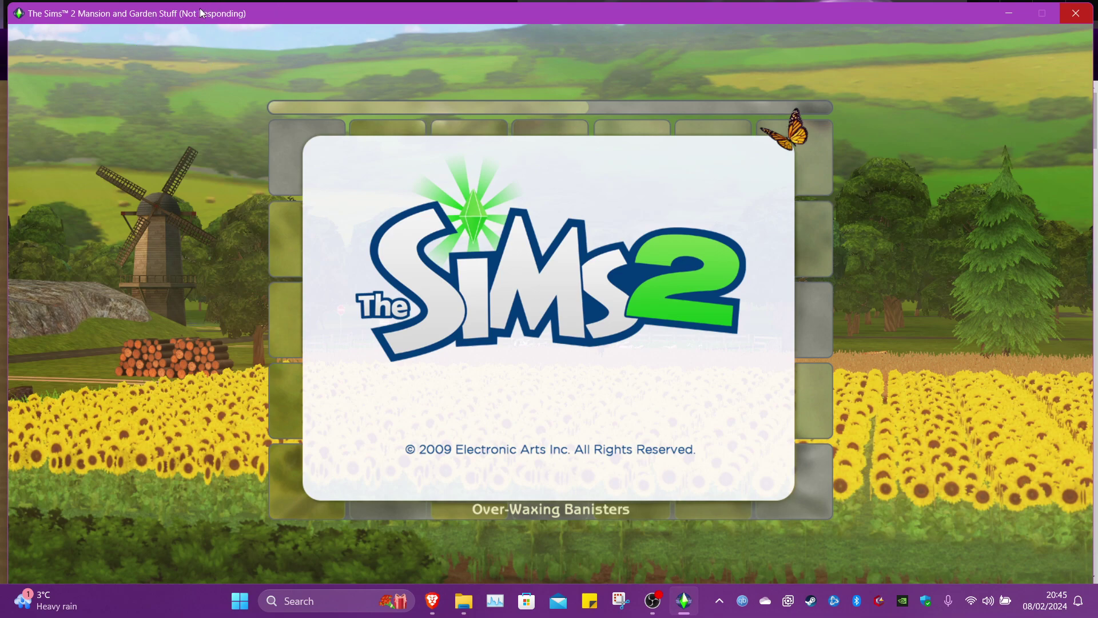
{"action": "mouse_move", "coordinate": [200, 9]}
{"action": "left_mouse_down"}
{"action": "mouse_move", "coordinate": [216, 32]}
{"action": "mouse_move", "coordinate": [200, 3]}
{"action": "left_mouse_up"}
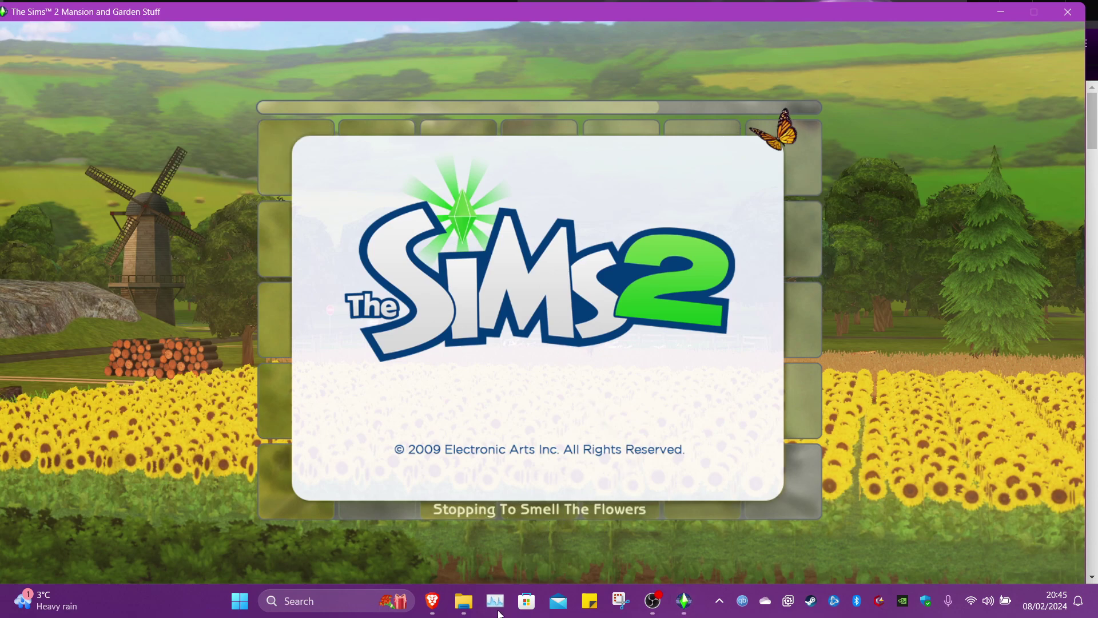
End The Sims 2 EP9 process in Task Manager, then minimize Task Manager and the browser.
{"action": "left_click", "coordinate": [495, 606]}
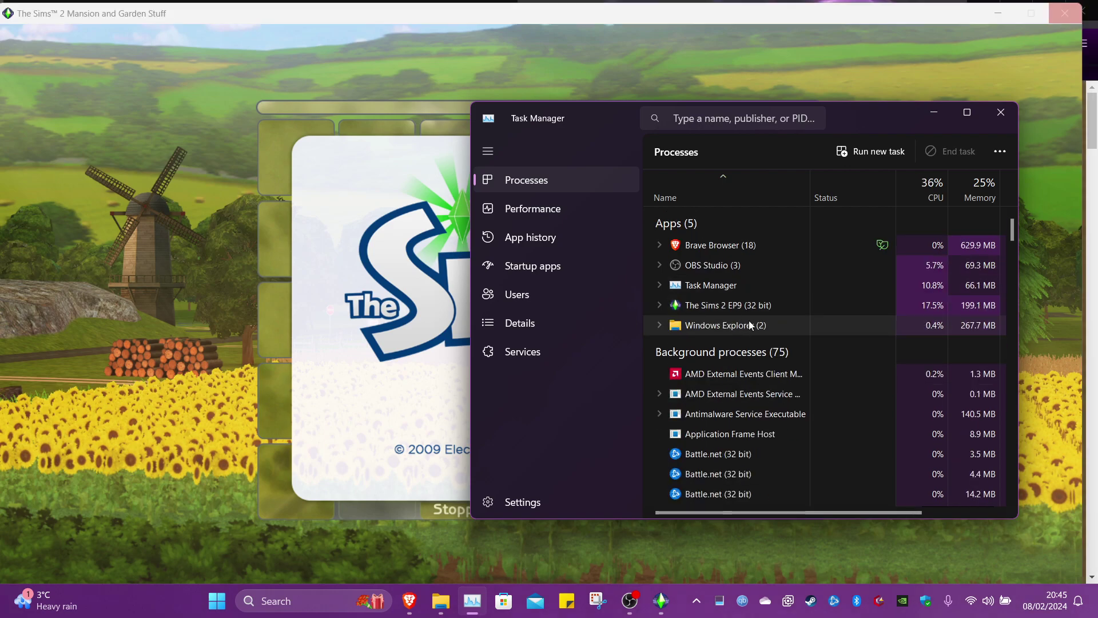
{"action": "left_click", "coordinate": [759, 303]}
{"action": "left_click", "coordinate": [659, 305]}
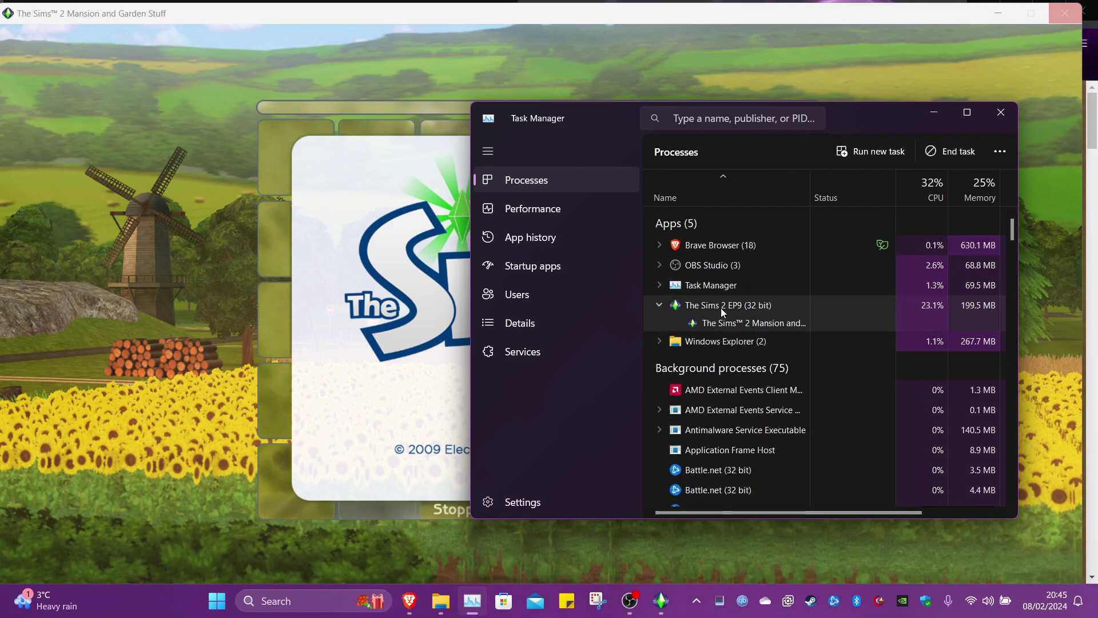
{"action": "right_click", "coordinate": [733, 306]}
{"action": "left_click", "coordinate": [791, 338]}
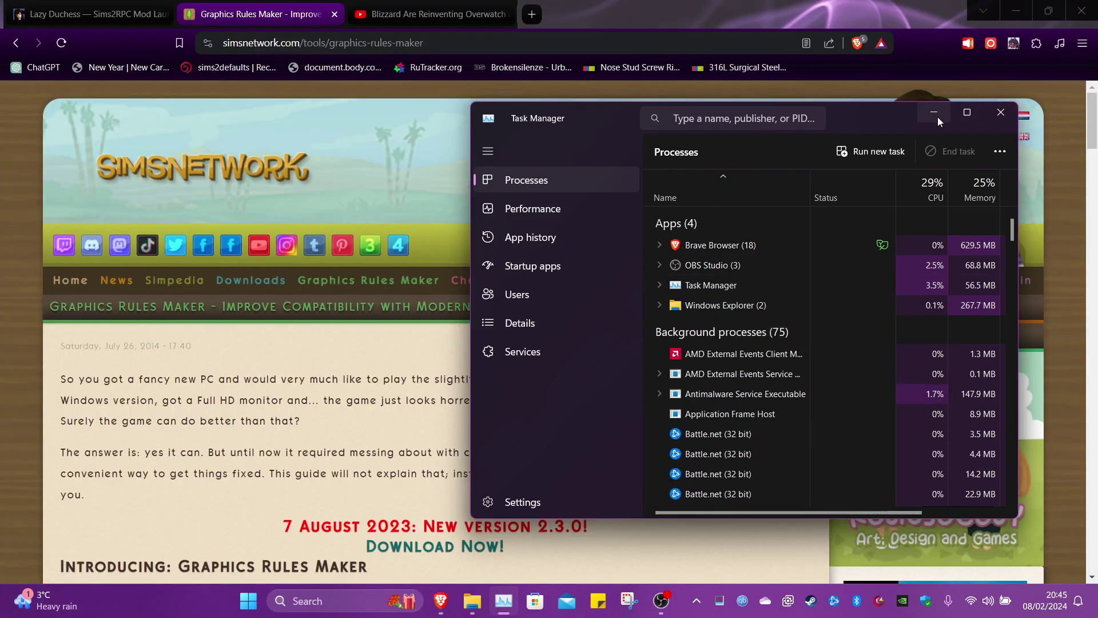
{"action": "left_click", "coordinate": [938, 116]}
{"action": "left_click", "coordinate": [1010, 7]}
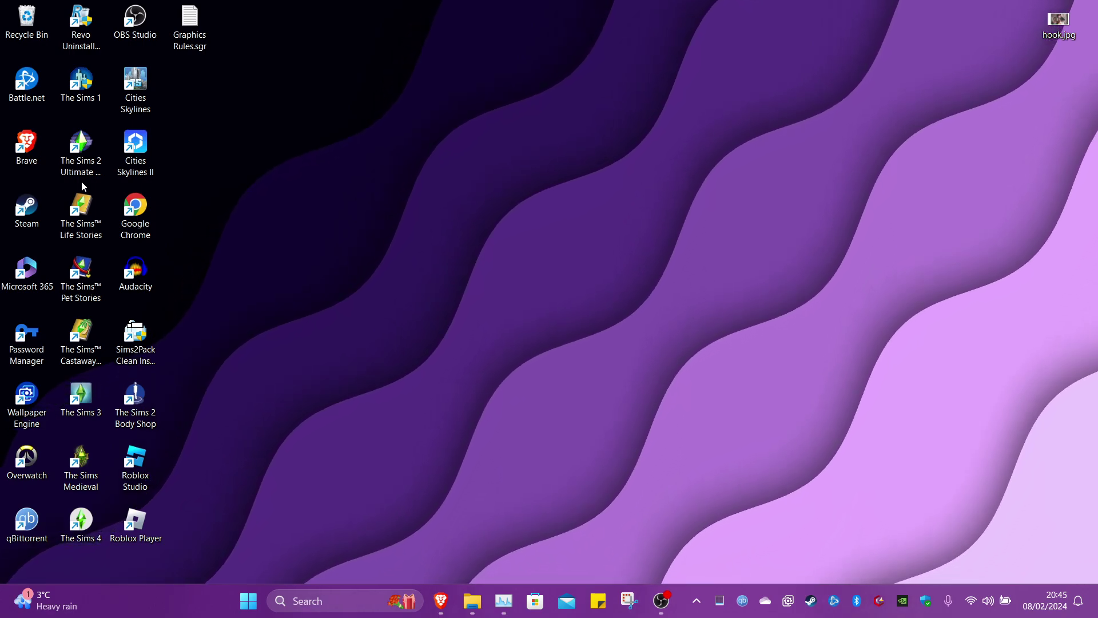
Open the properties of The Sims 2 Ultimate Collection and Life Stories shortcuts side by side and copy -w -r1600x775 from the Life Stories target.
{"action": "right_click", "coordinate": [86, 145]}
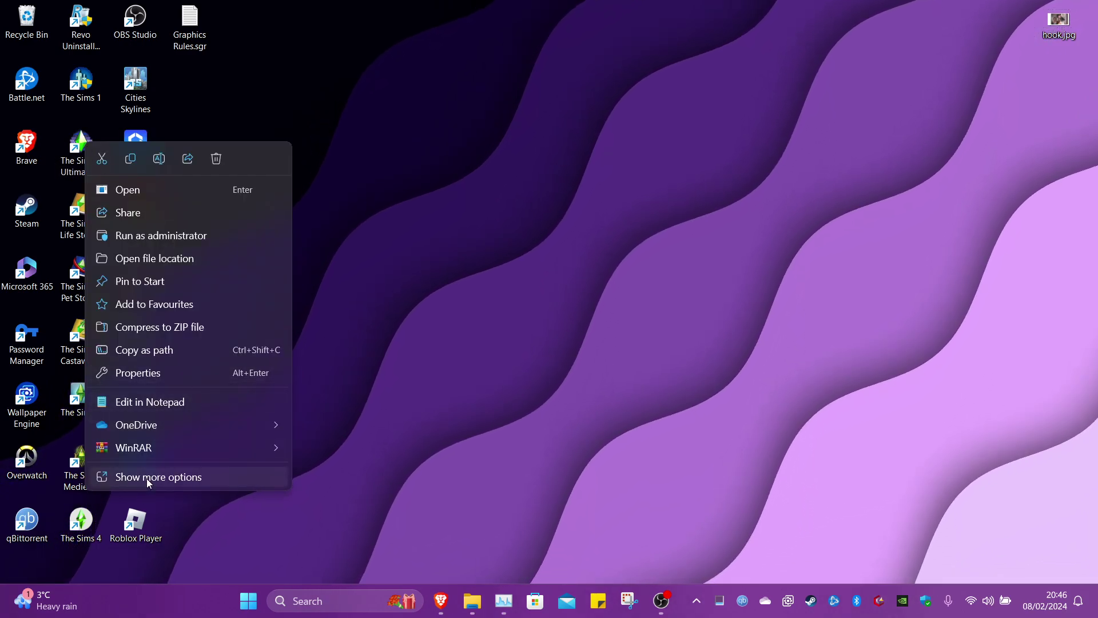
{"action": "left_click", "coordinate": [150, 371]}
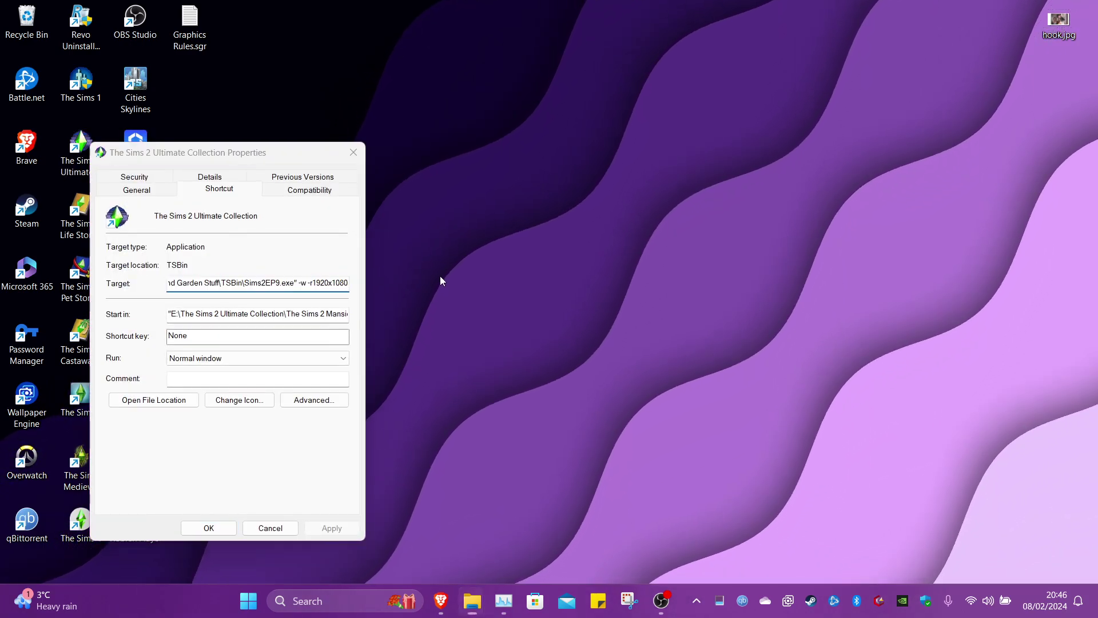
{"action": "left_click_drag", "start_coordinate": [218, 153], "coordinate": [446, 170]}
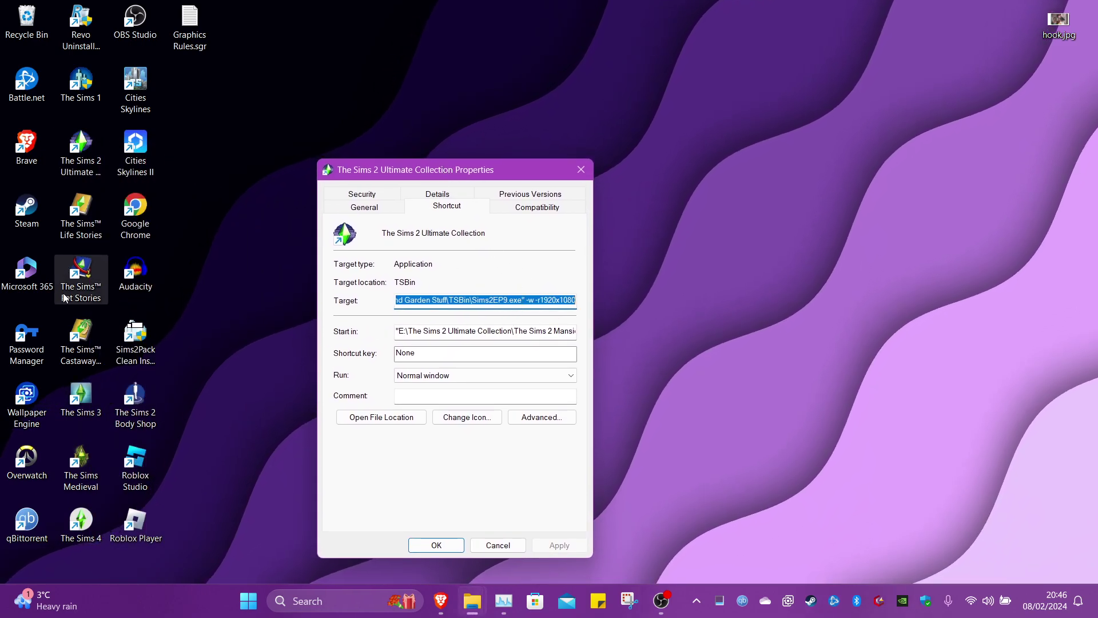
{"action": "right_click", "coordinate": [88, 214]}
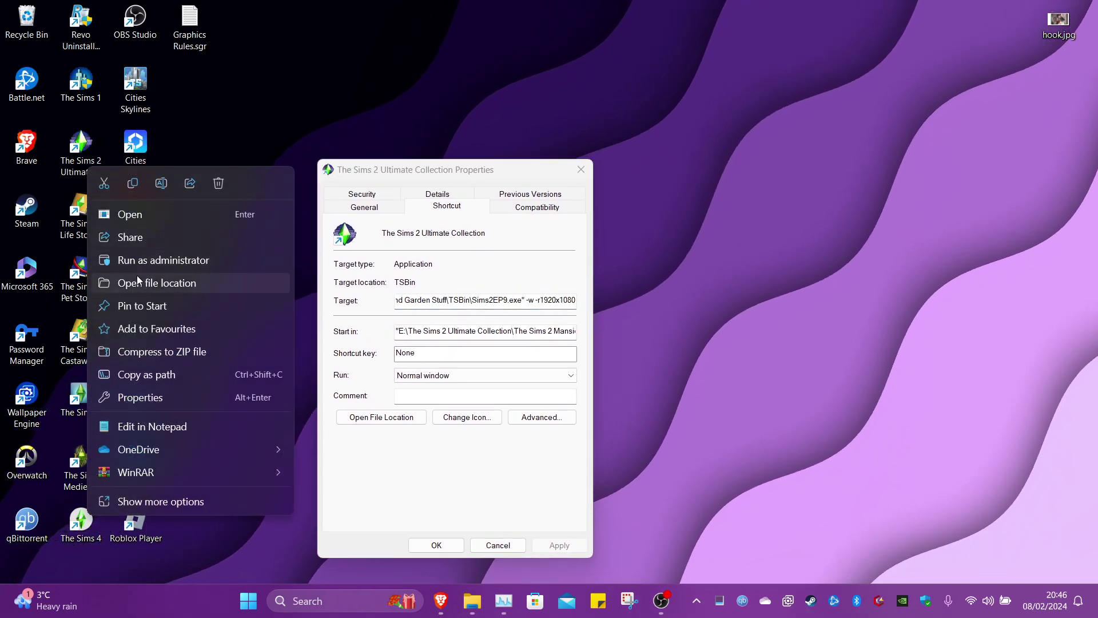
{"action": "left_click", "coordinate": [139, 397]}
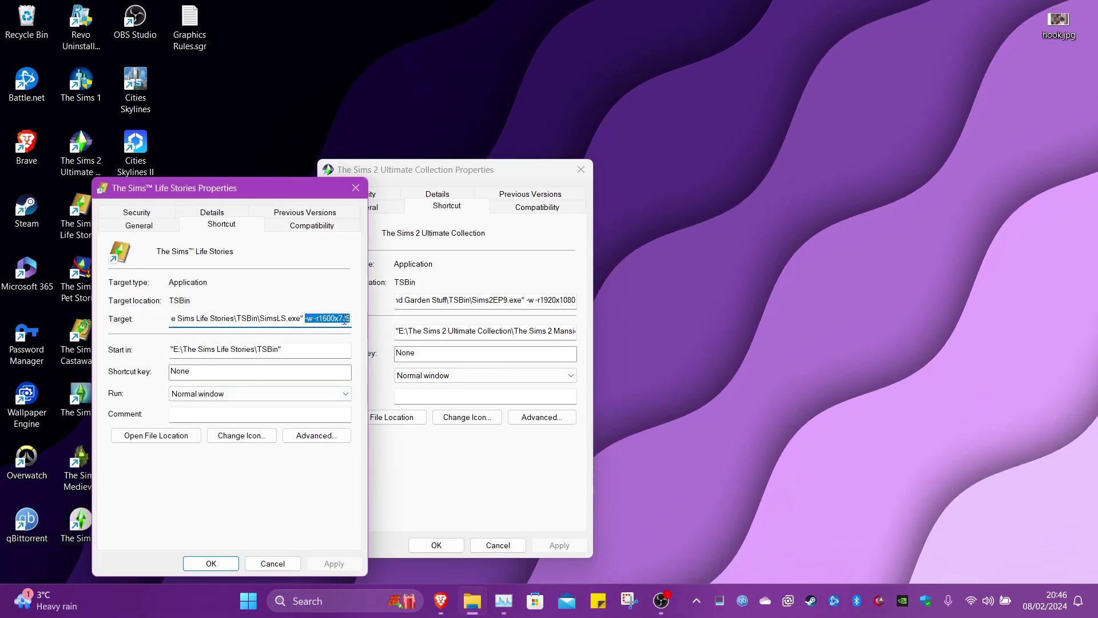
{"action": "right_click", "coordinate": [320, 317]}
{"action": "left_click", "coordinate": [348, 364]}
Replace the launch parameters in The Sims 2 Ultimate Collection shortcut's target with the copied -w -r1600x775.
{"action": "left_click", "coordinate": [521, 306]}
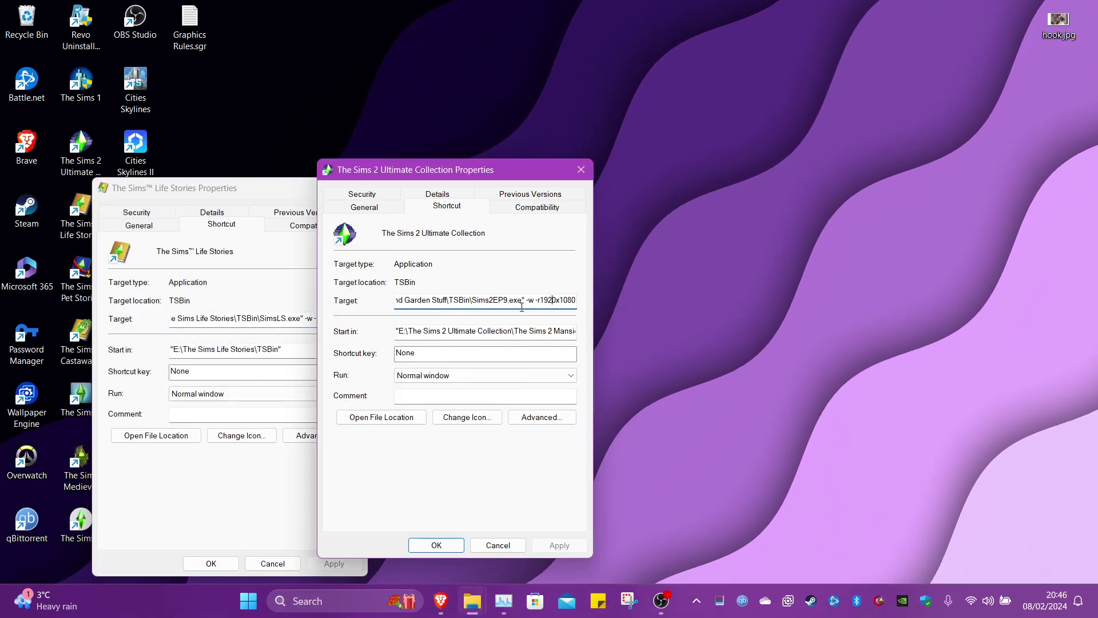
{"action": "right_click", "coordinate": [561, 305]}
{"action": "left_click", "coordinate": [594, 363]}
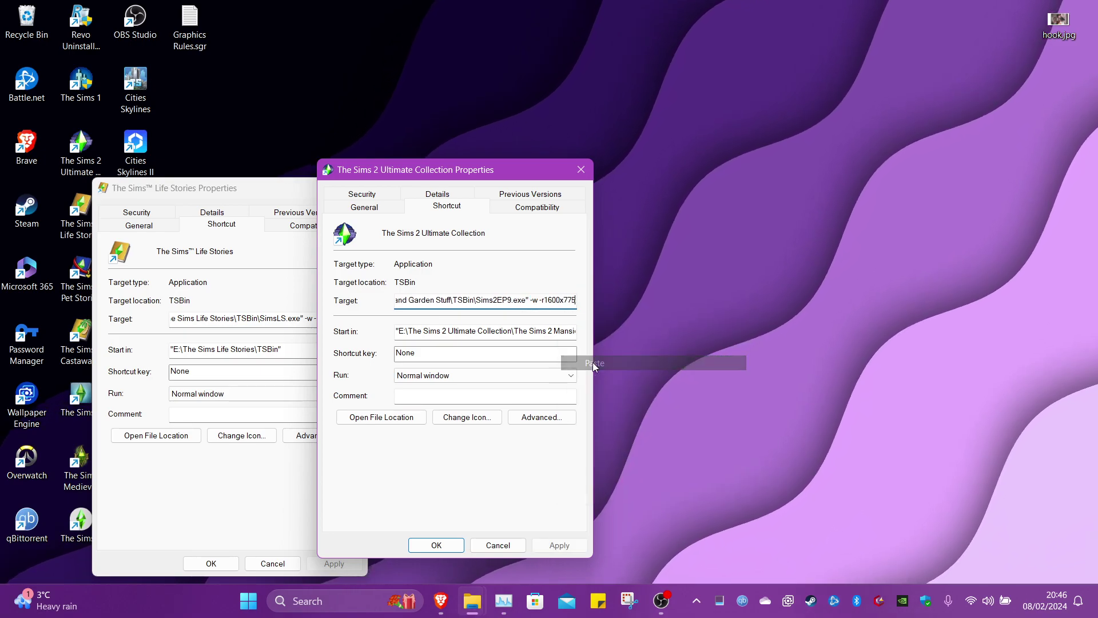
Close the Life Stories properties and save The Sims 2 Ultimate Collection shortcut's new target, granting administrator permission.
{"action": "left_click", "coordinate": [265, 192]}
{"action": "left_click", "coordinate": [355, 187]}
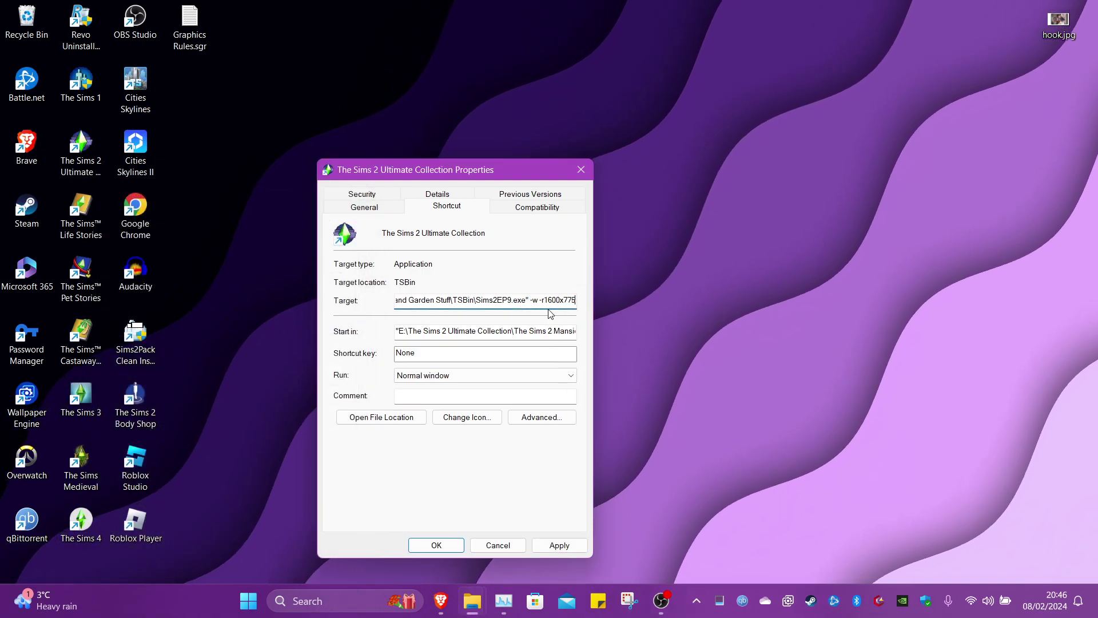
{"action": "left_click", "coordinate": [564, 305]}
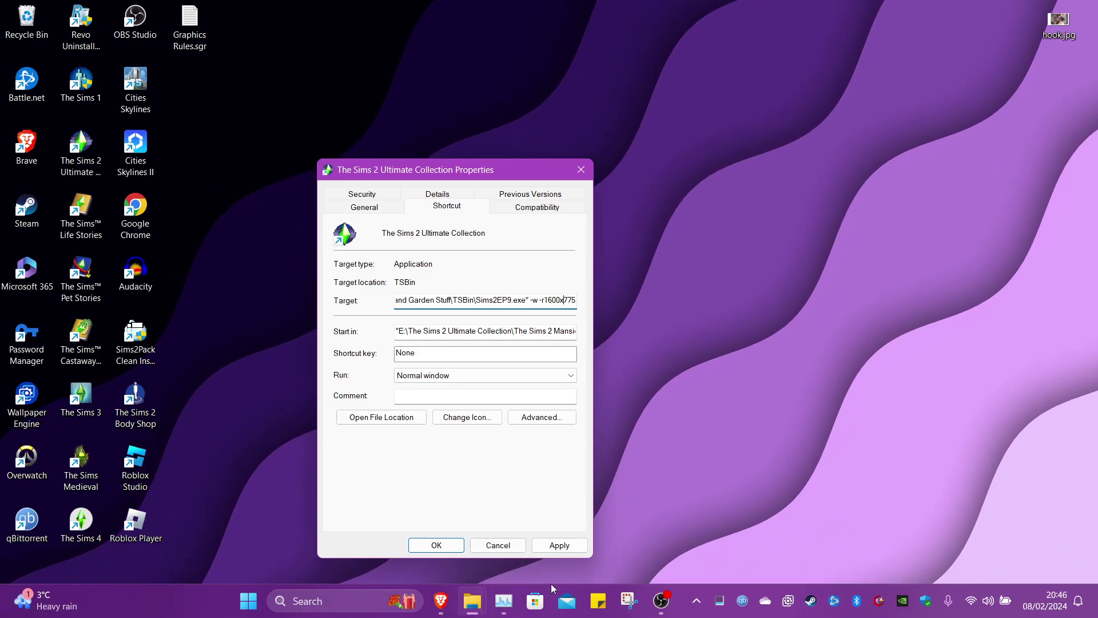
{"action": "left_click", "coordinate": [558, 547]}
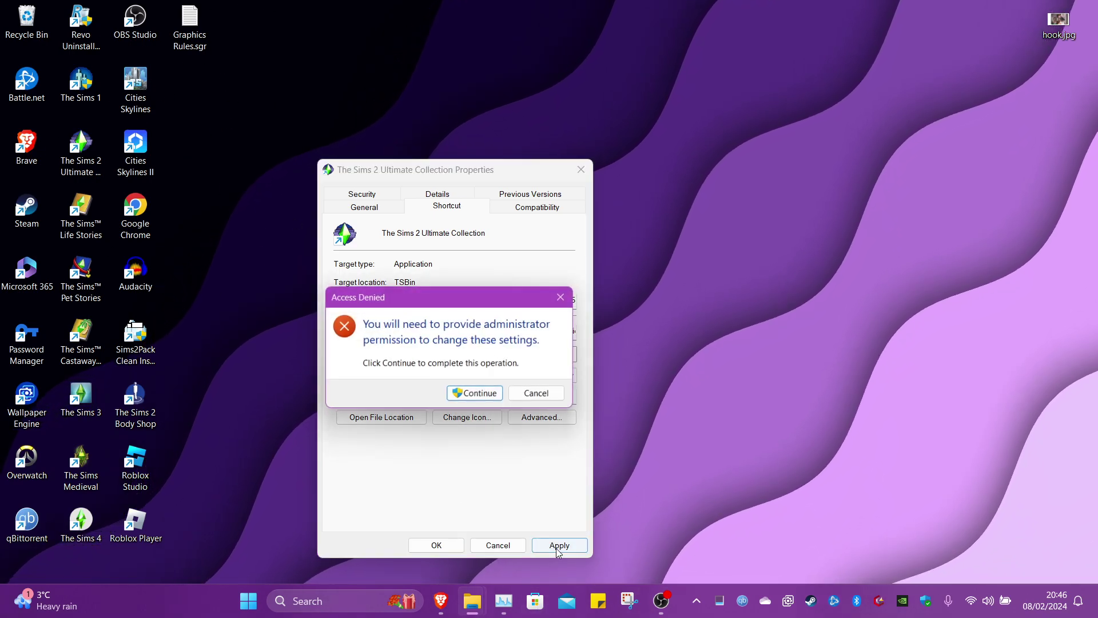
{"action": "left_click", "coordinate": [478, 461]}
{"action": "left_click", "coordinate": [436, 545]}
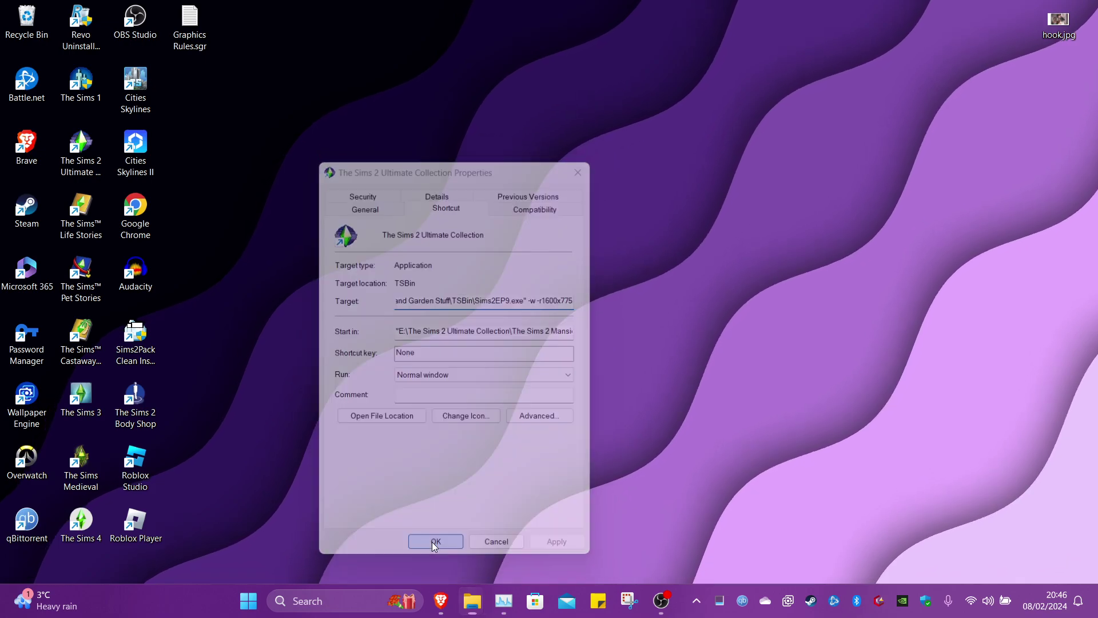
Launch The Sims 2 Ultimate Collection to check its window size, and end its process in Task Manager before minimizing it.
{"action": "double_click", "coordinate": [84, 147]}
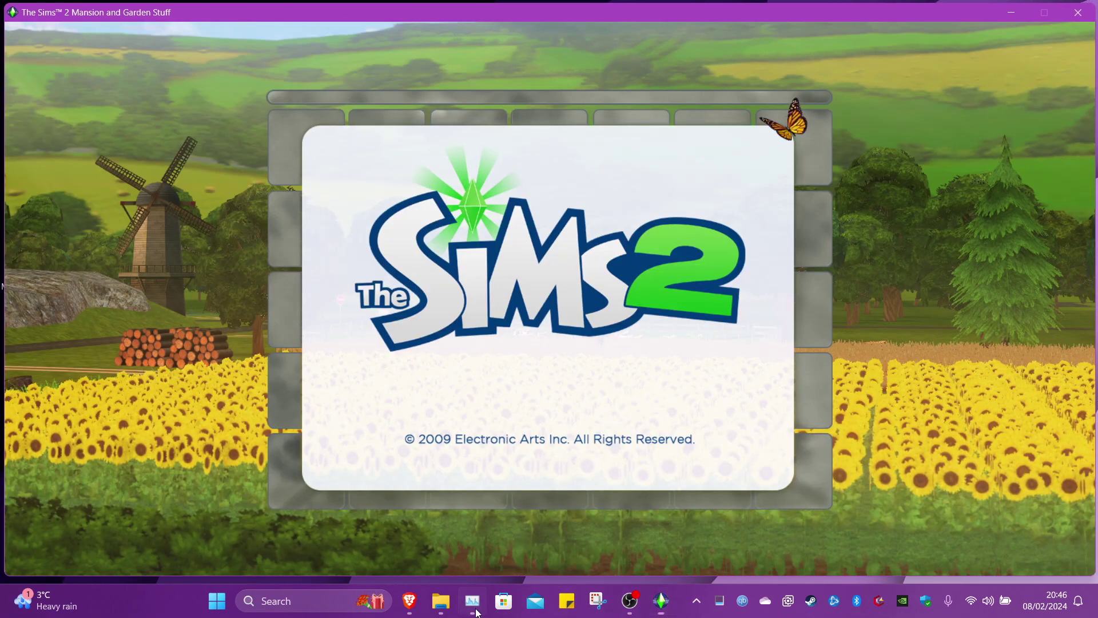
{"action": "left_click", "coordinate": [475, 605]}
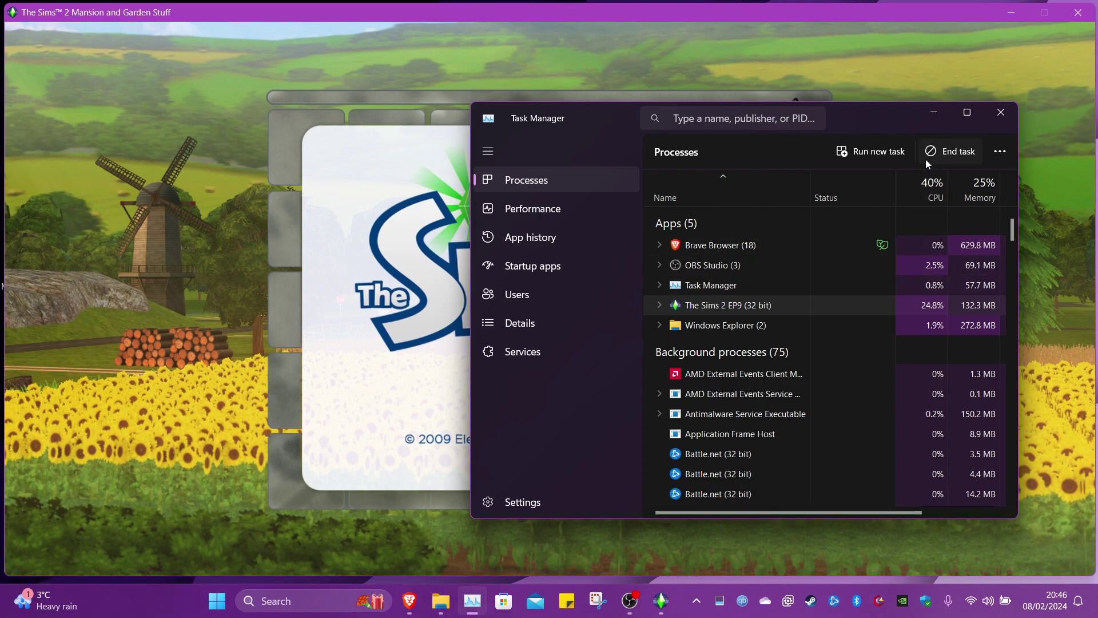
{"action": "left_click", "coordinate": [953, 157]}
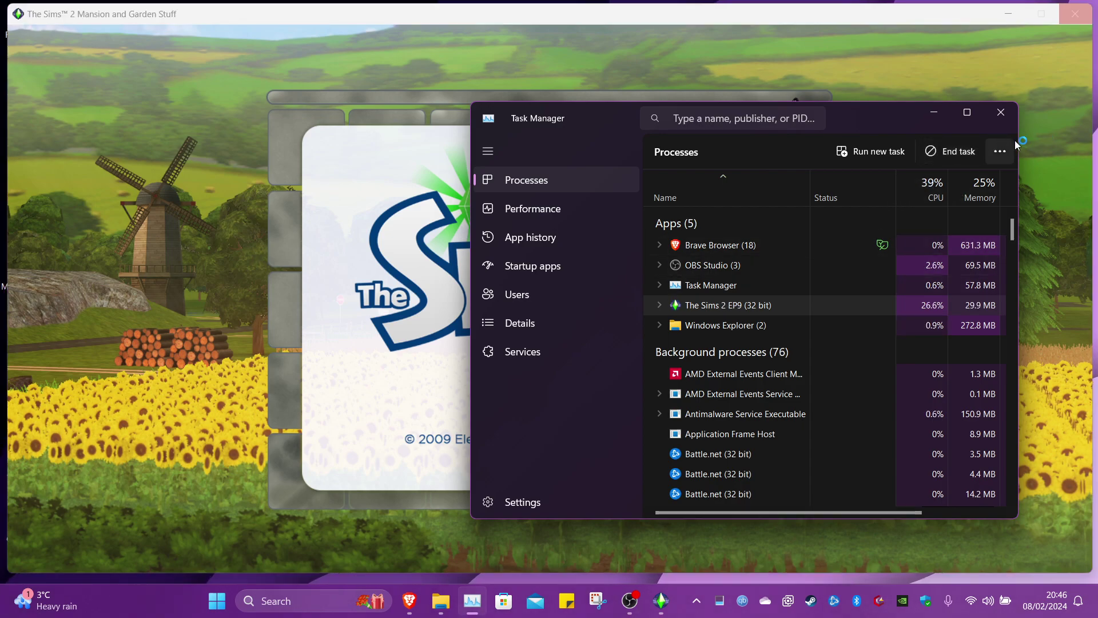
{"action": "left_click", "coordinate": [935, 113]}
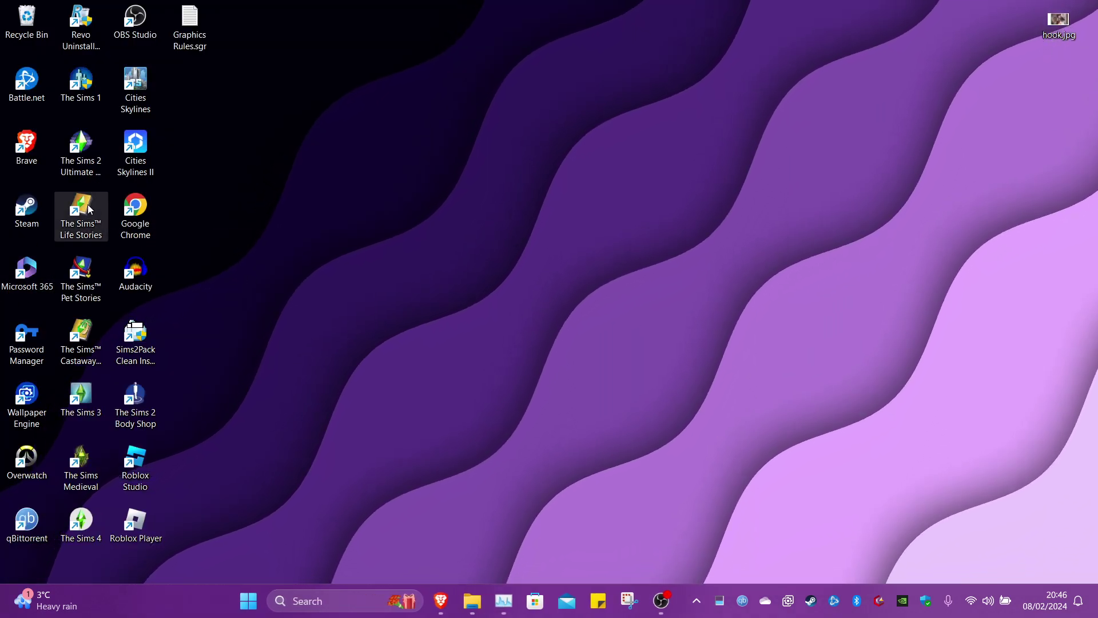
Review the launch parameters in The Sims 2 Ultimate Collection shortcut's target, and close its properties without changes.
{"action": "right_click", "coordinate": [80, 145]}
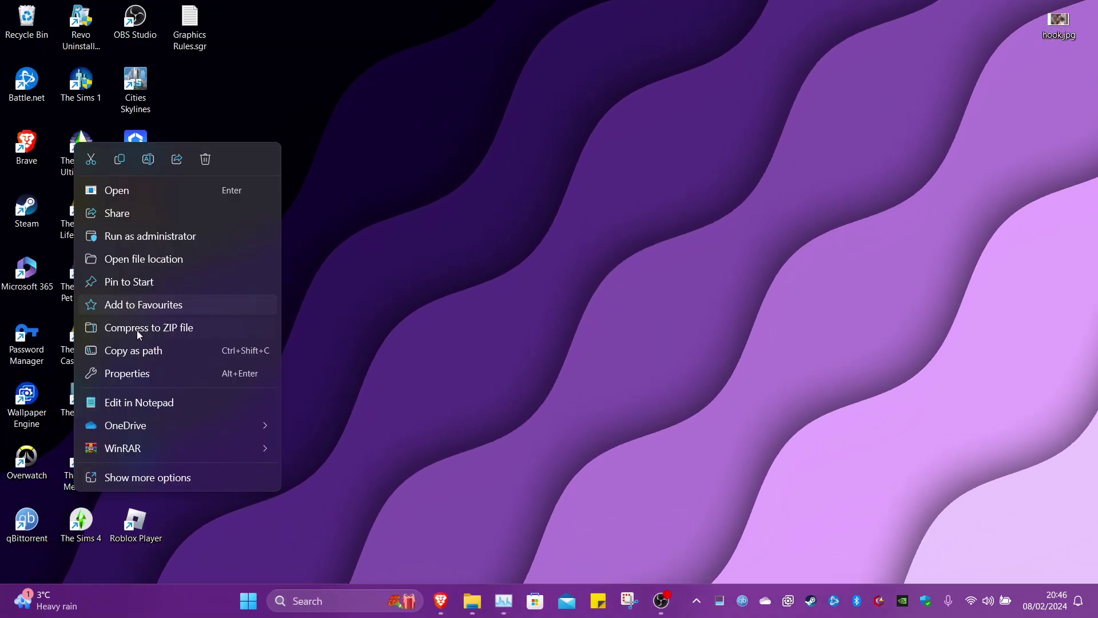
{"action": "left_click", "coordinate": [127, 373]}
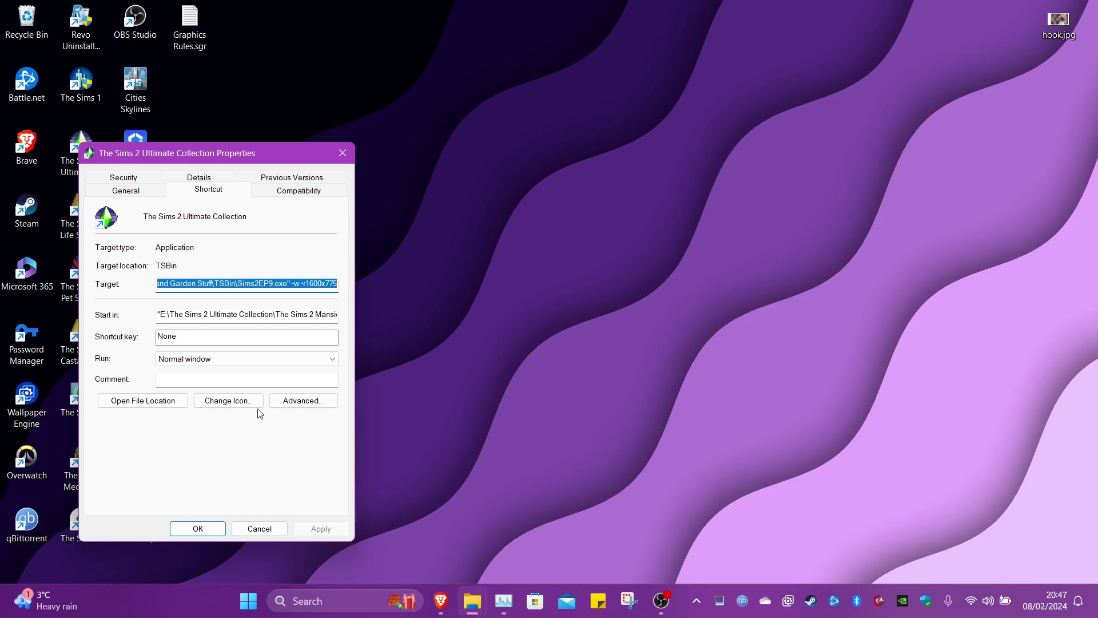
{"action": "left_click", "coordinate": [332, 286]}
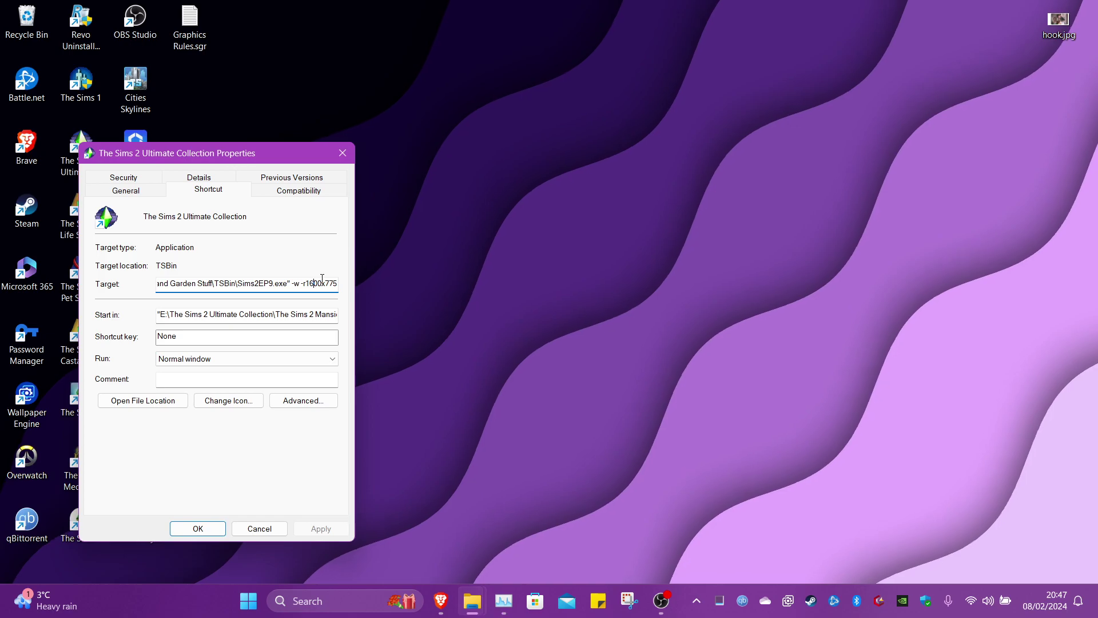
{"action": "left_click_drag", "start_coordinate": [282, 283], "coordinate": [426, 284]}
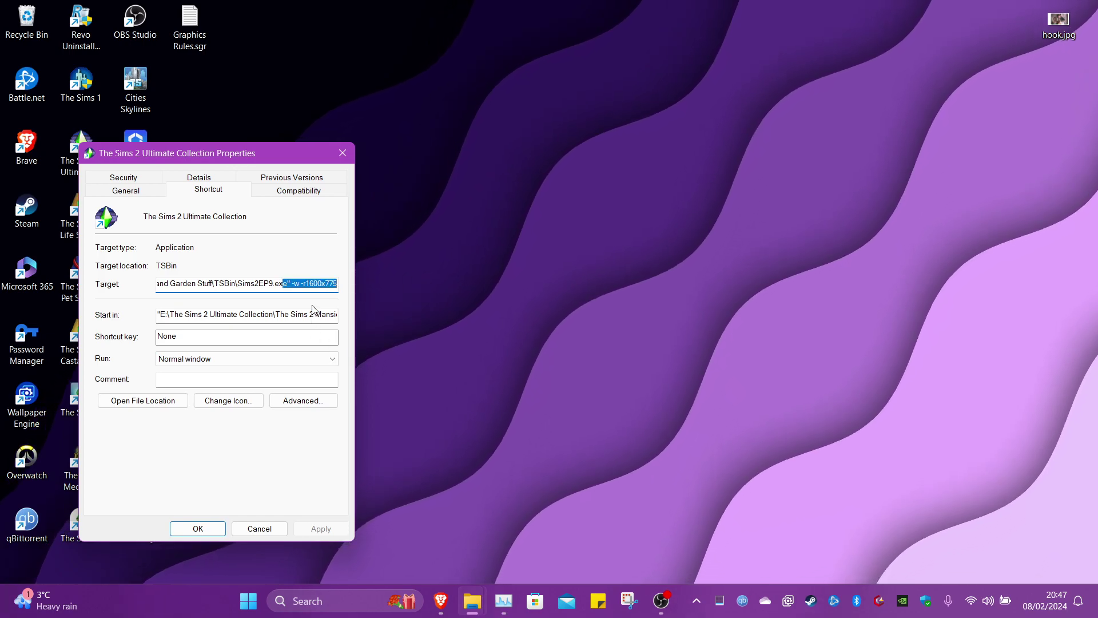
{"action": "left_click", "coordinate": [343, 153]}
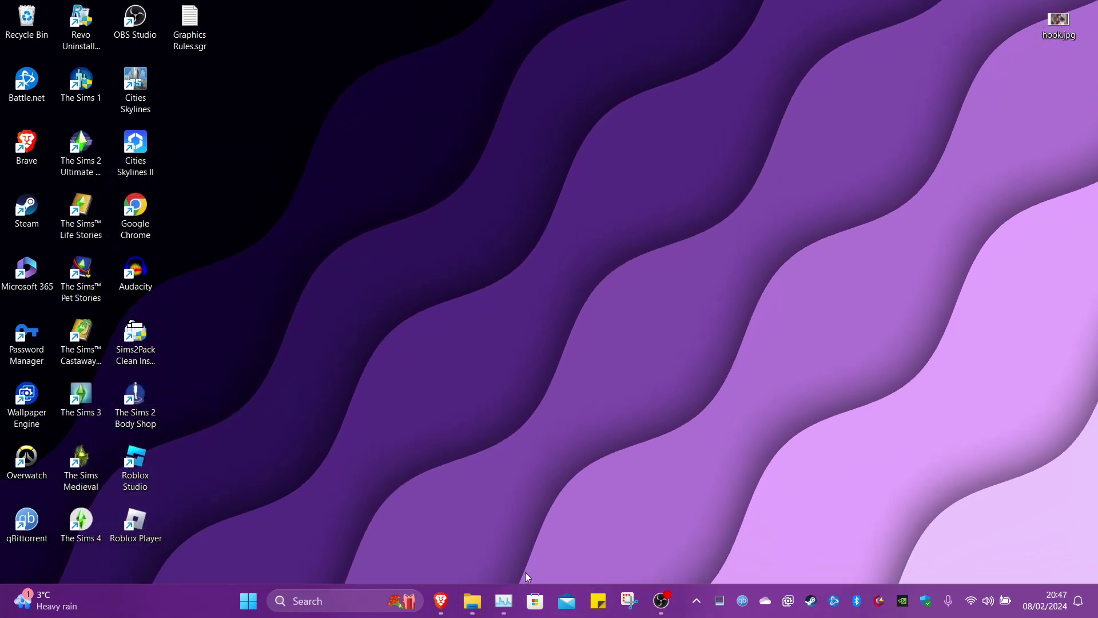
Switch to the Brave browser and review the Sims2RPC Mod Launcher page on Lazy Duchess's Tumblr down to its download links.
{"action": "left_click", "coordinate": [442, 601]}
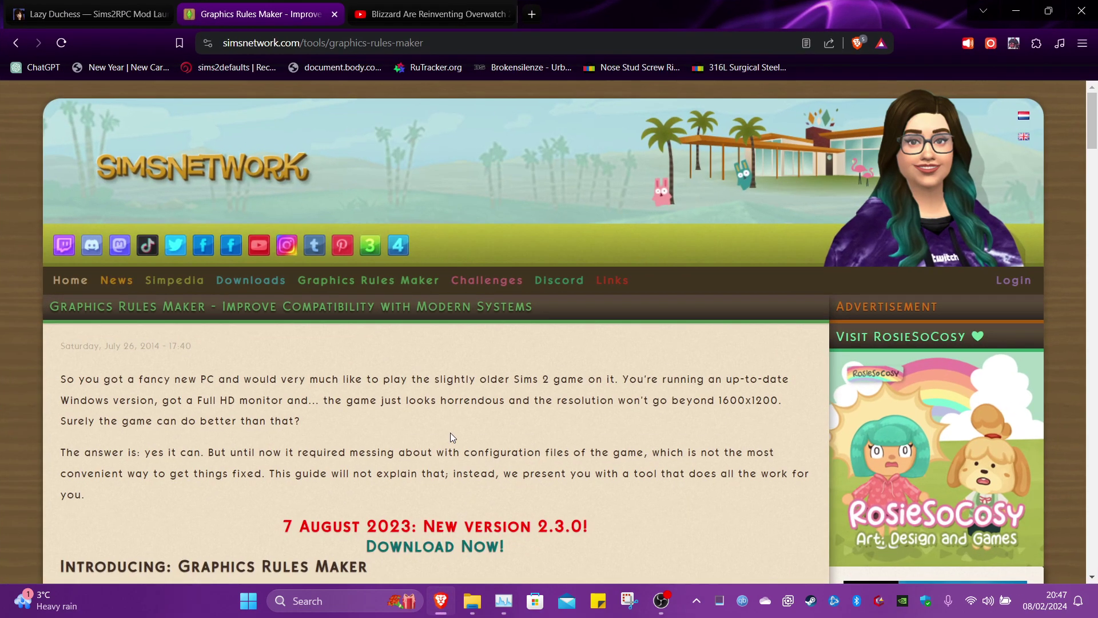
{"action": "key", "text": "ctrl+shift+Tab"}
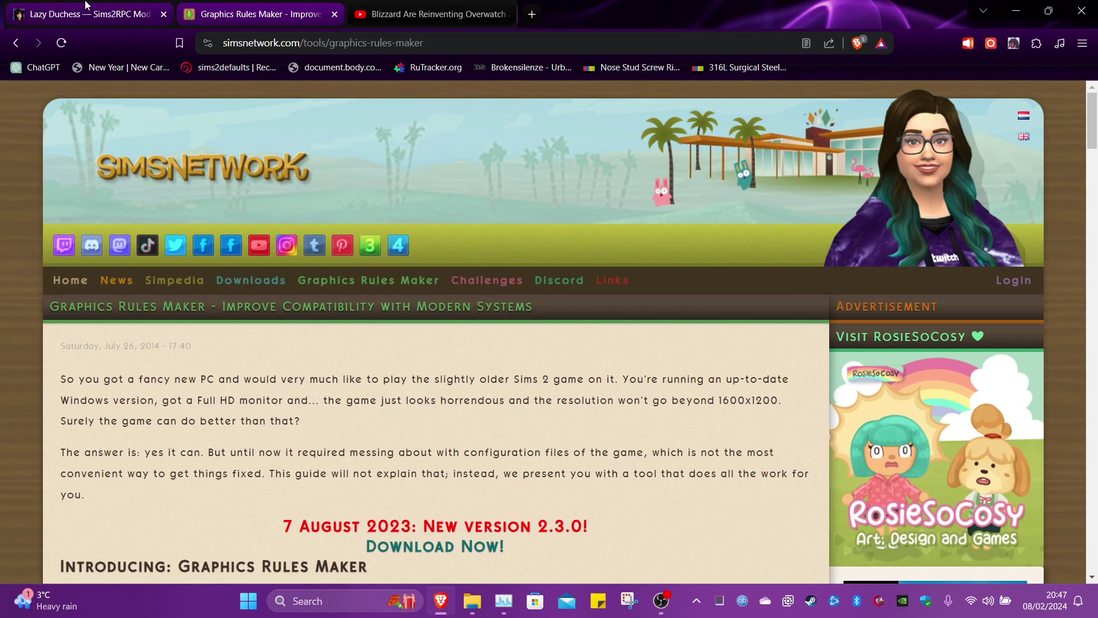
{"action": "scroll", "coordinate": [424, 383], "scroll_direction": "up", "scroll_amount": 7}
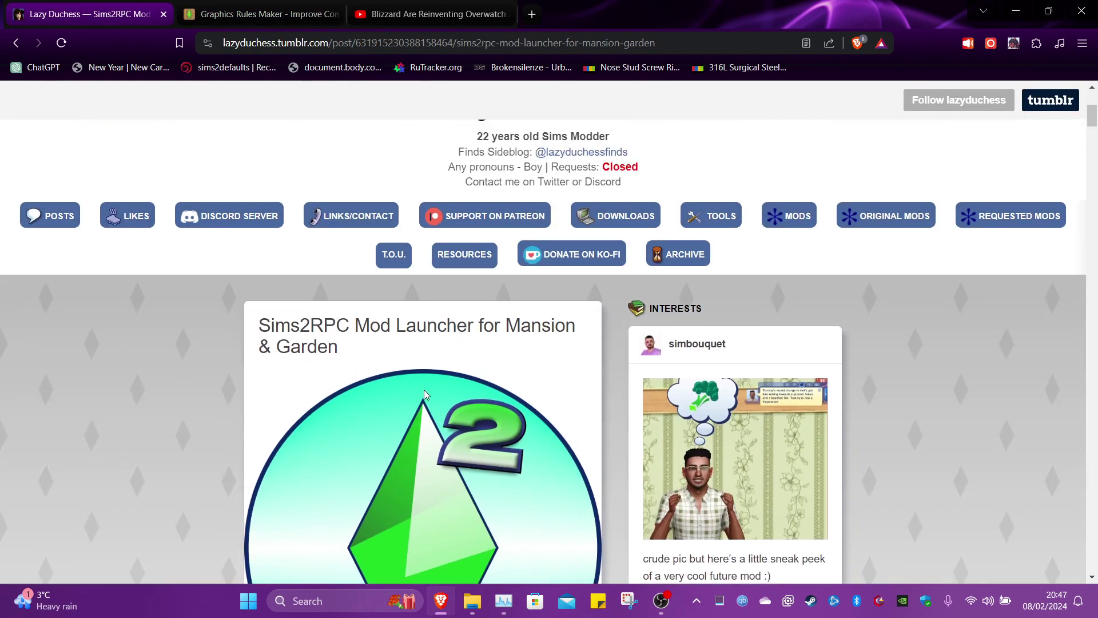
{"action": "scroll", "coordinate": [424, 394], "scroll_direction": "down", "scroll_amount": 6}
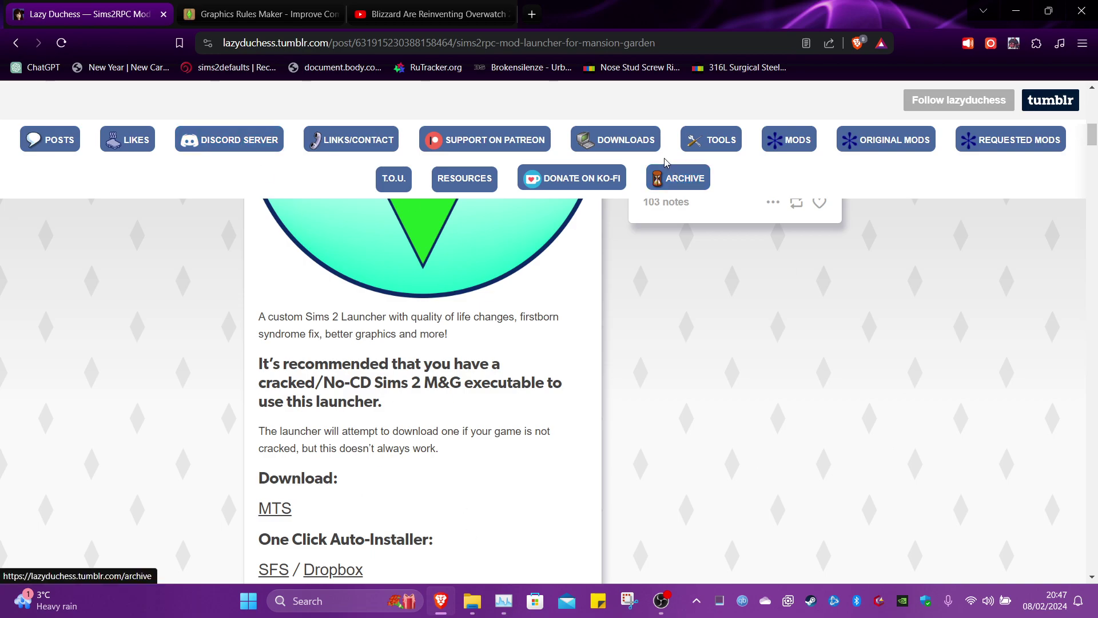
Search Google for "4gb patch sims 2" in a new browser tab.
{"action": "left_click", "coordinate": [532, 14]}
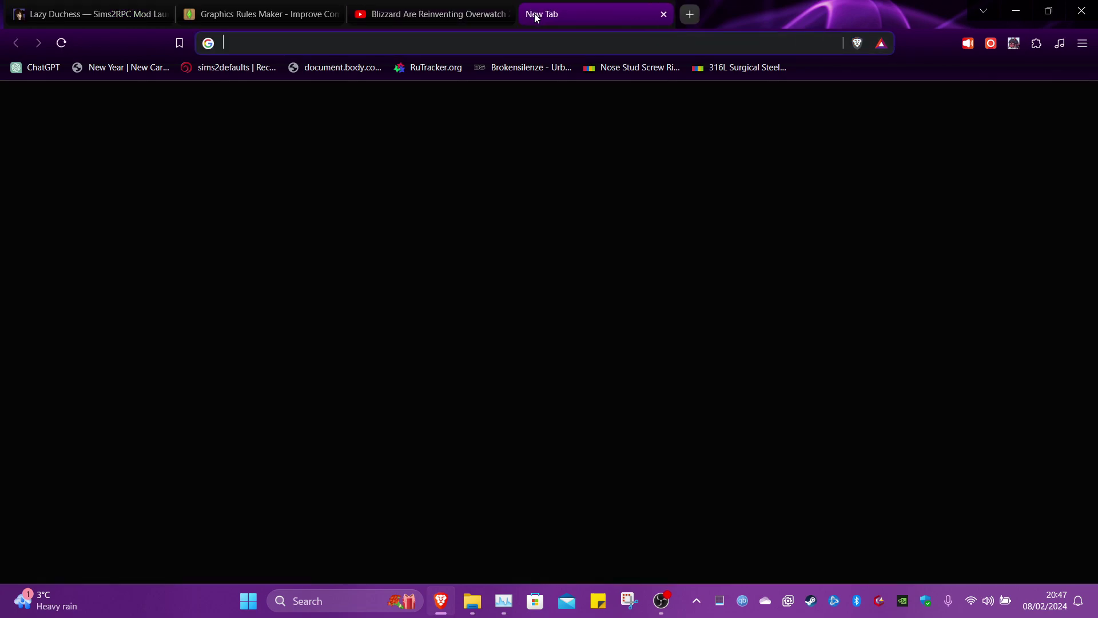
{"action": "type", "text": "4gb"}
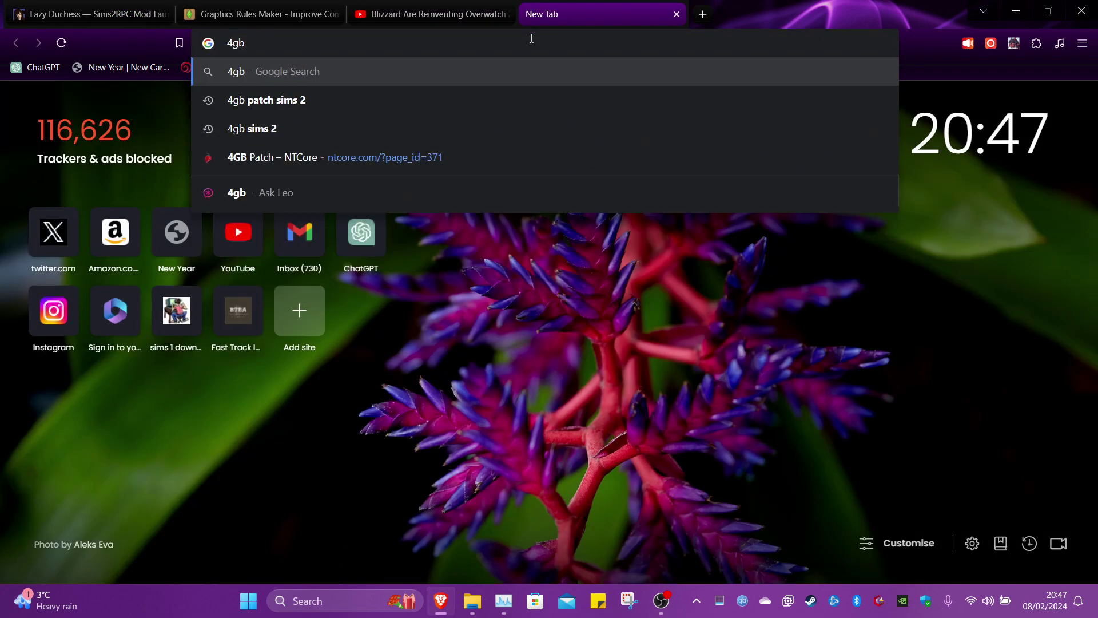
{"action": "left_click", "coordinate": [468, 90]}
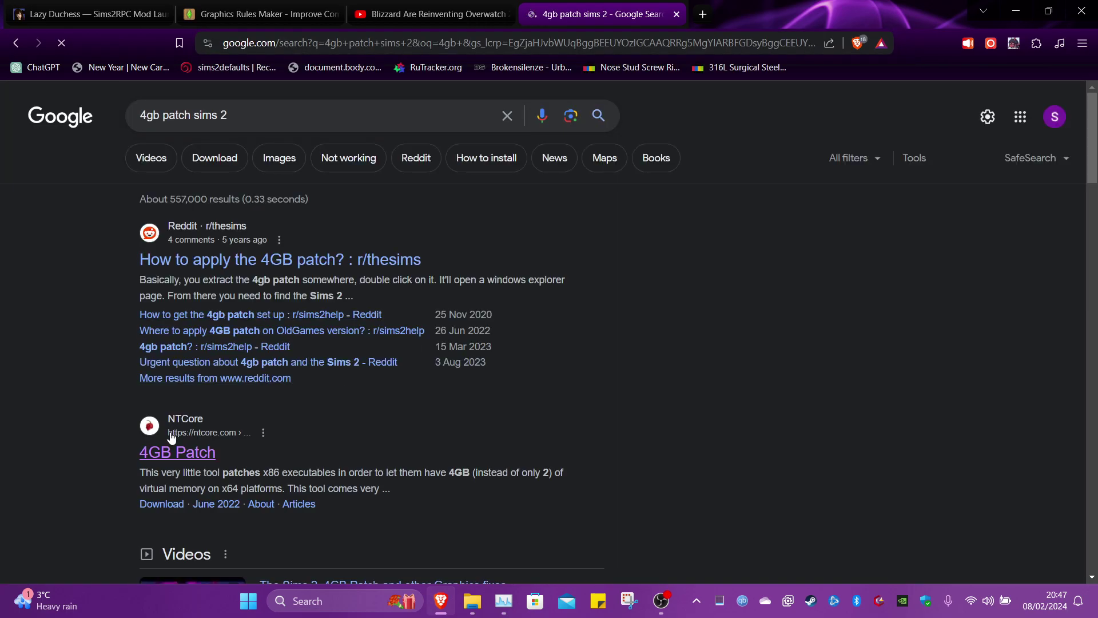
Find the downloaded 4gb_patch.zip through Windows Search and run 4gb_patch.exe from the archive.
{"action": "left_click", "coordinate": [359, 604]}
{"action": "type", "text": "4g"}
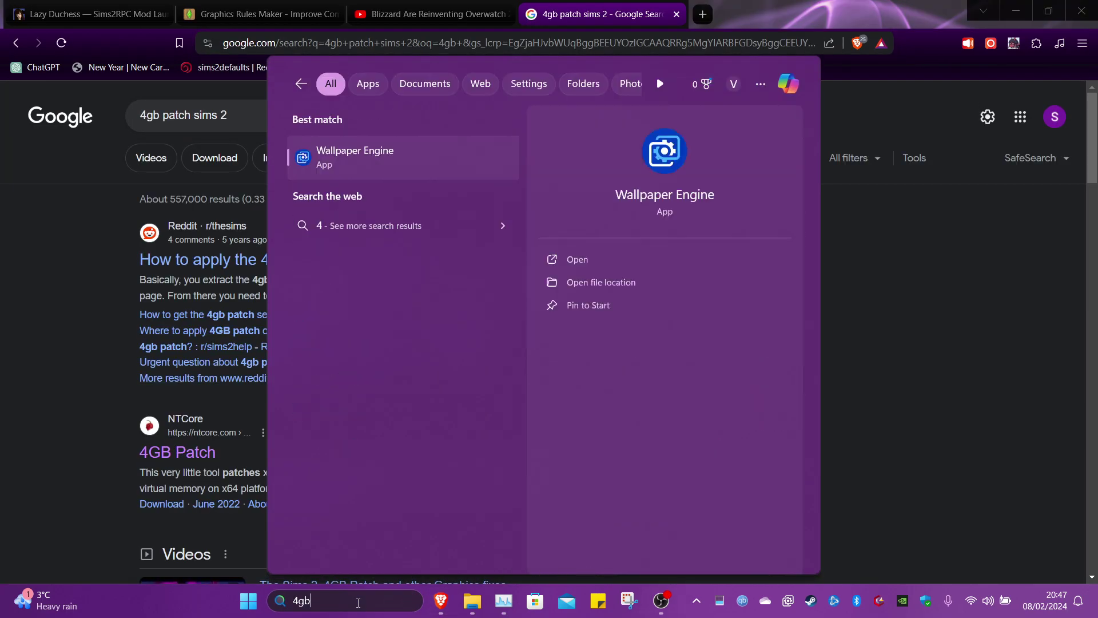
{"action": "type", "text": "b "}
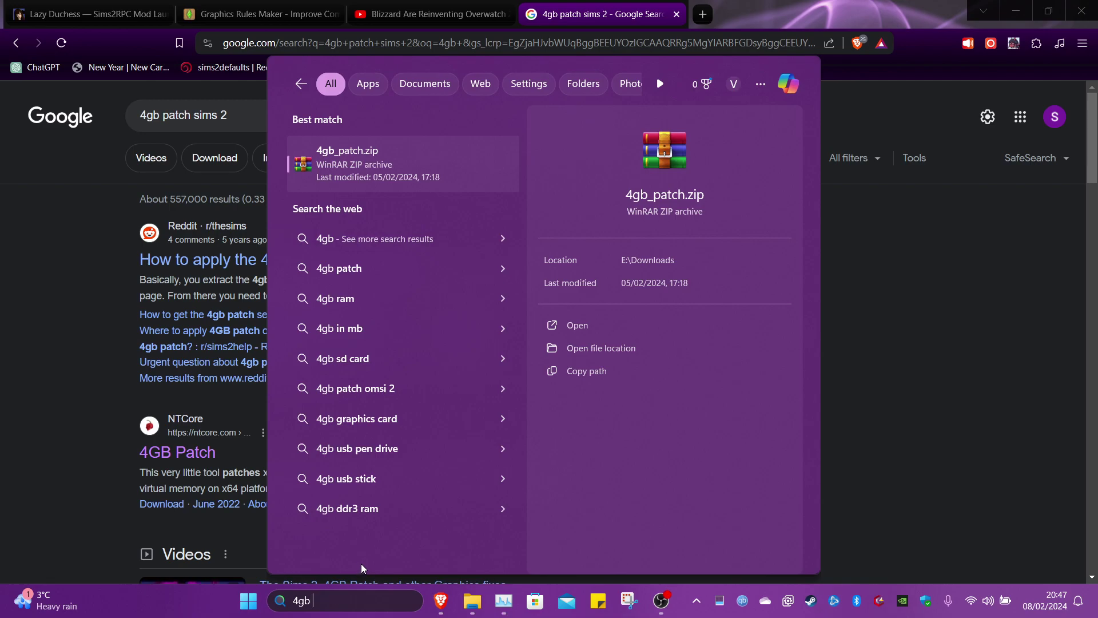
{"action": "type", "text": "pa"}
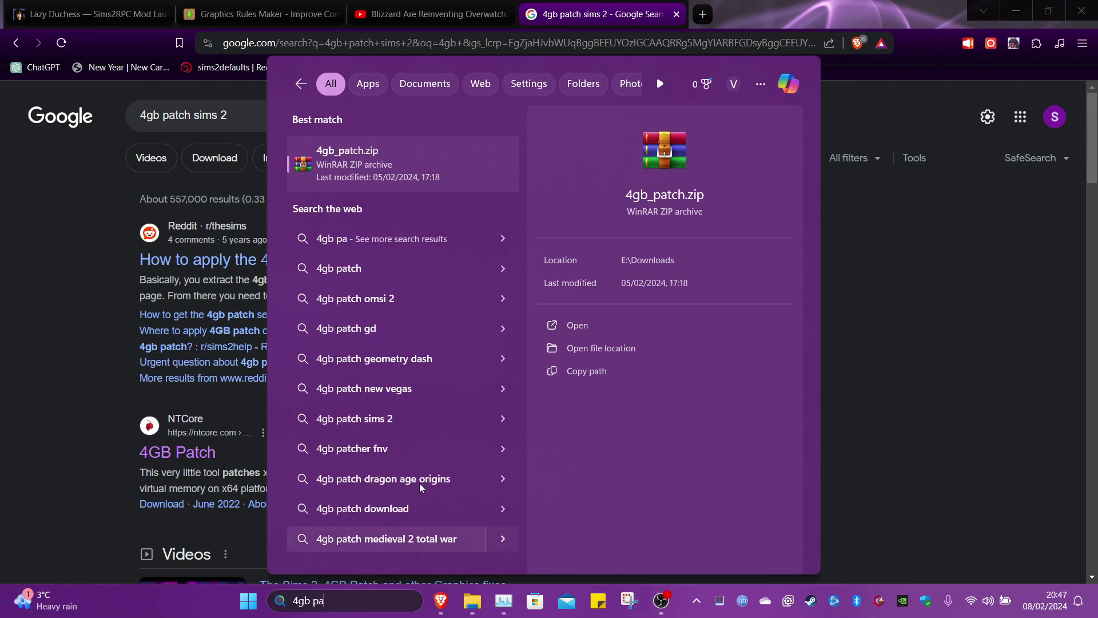
{"action": "left_click", "coordinate": [402, 175]}
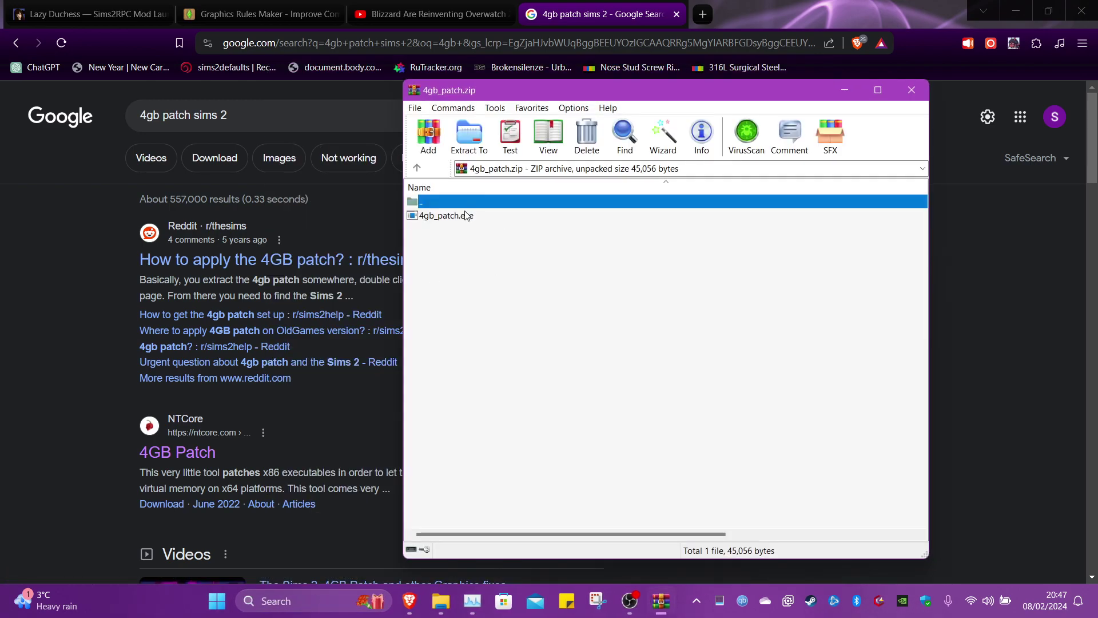
{"action": "left_click", "coordinate": [466, 215]}
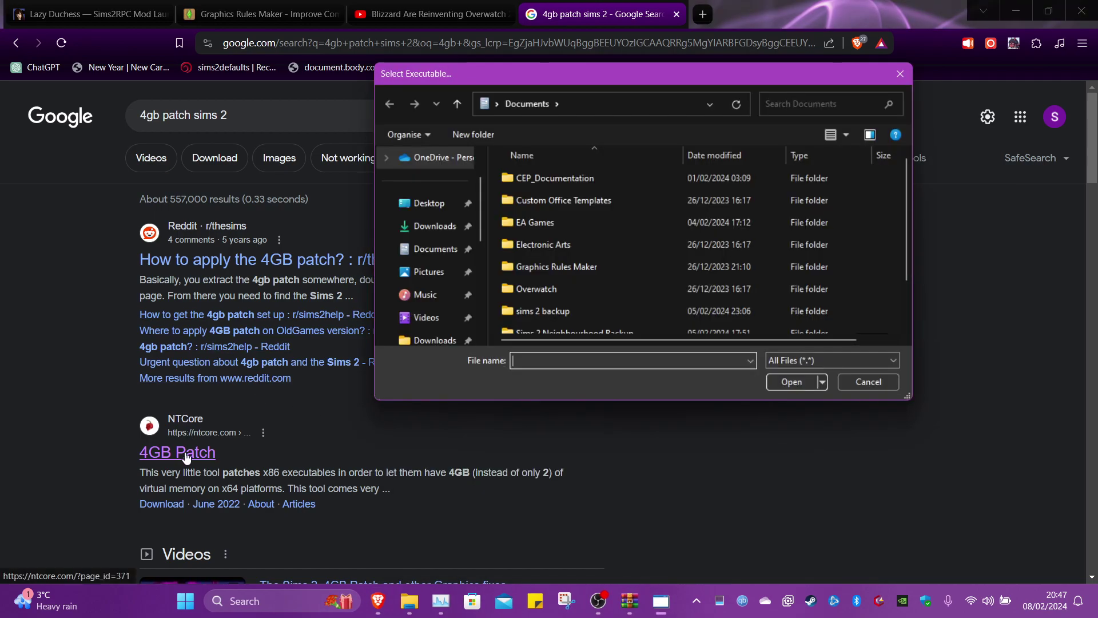
Open NTCore's 4GB Patch page from the search results and review its download link and description.
{"action": "left_click", "coordinate": [183, 452]}
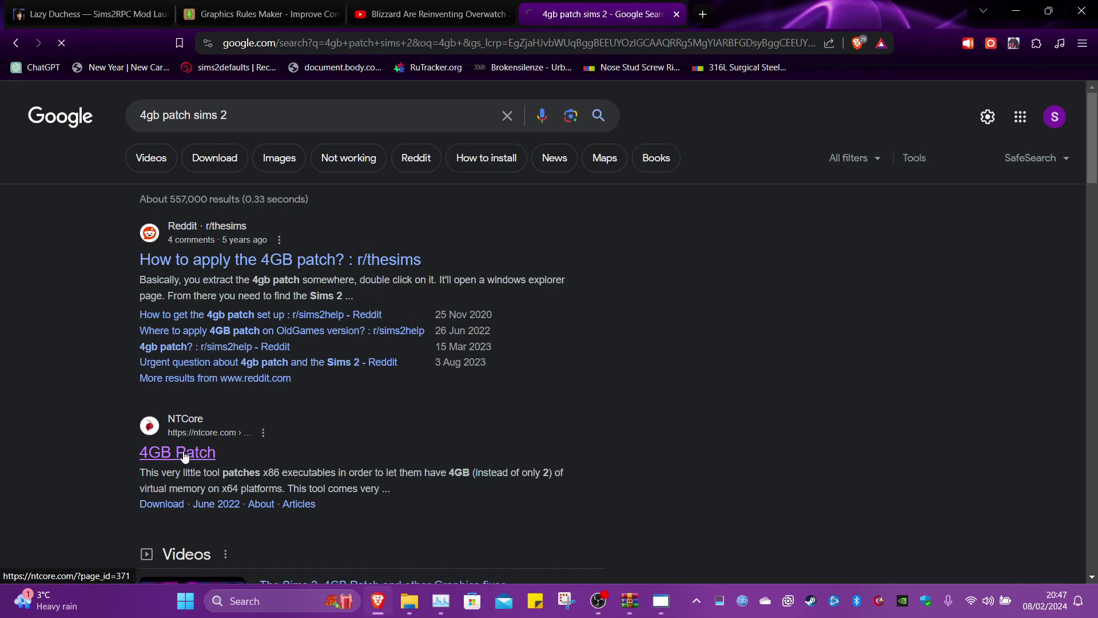
{"action": "scroll", "coordinate": [341, 321], "scroll_direction": "down", "scroll_amount": 15}
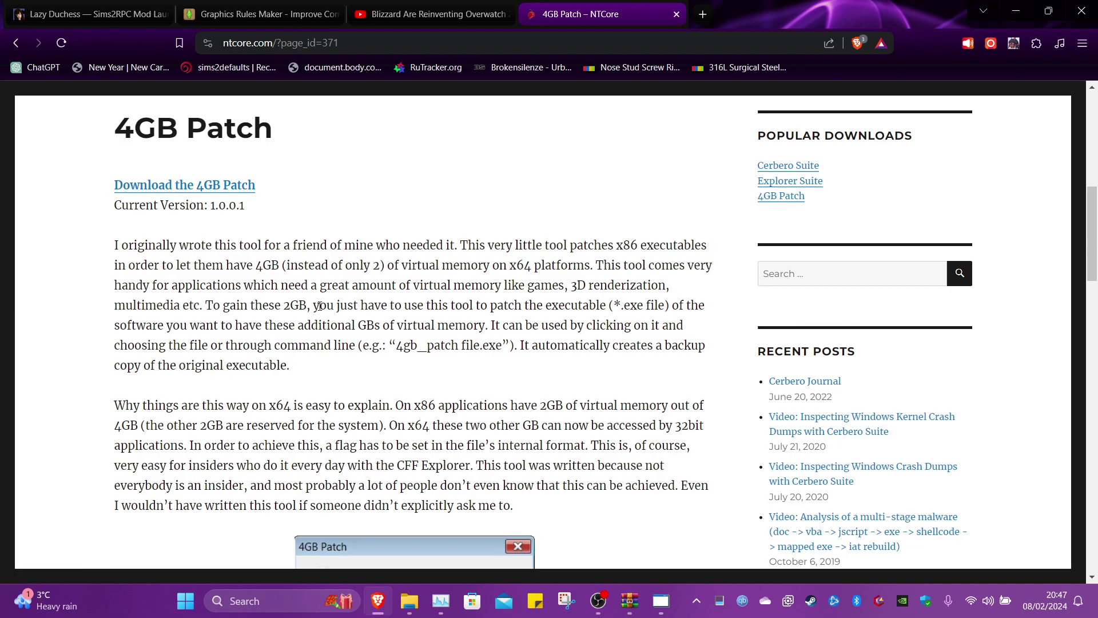
{"action": "scroll", "coordinate": [427, 304], "scroll_direction": "up", "scroll_amount": 5}
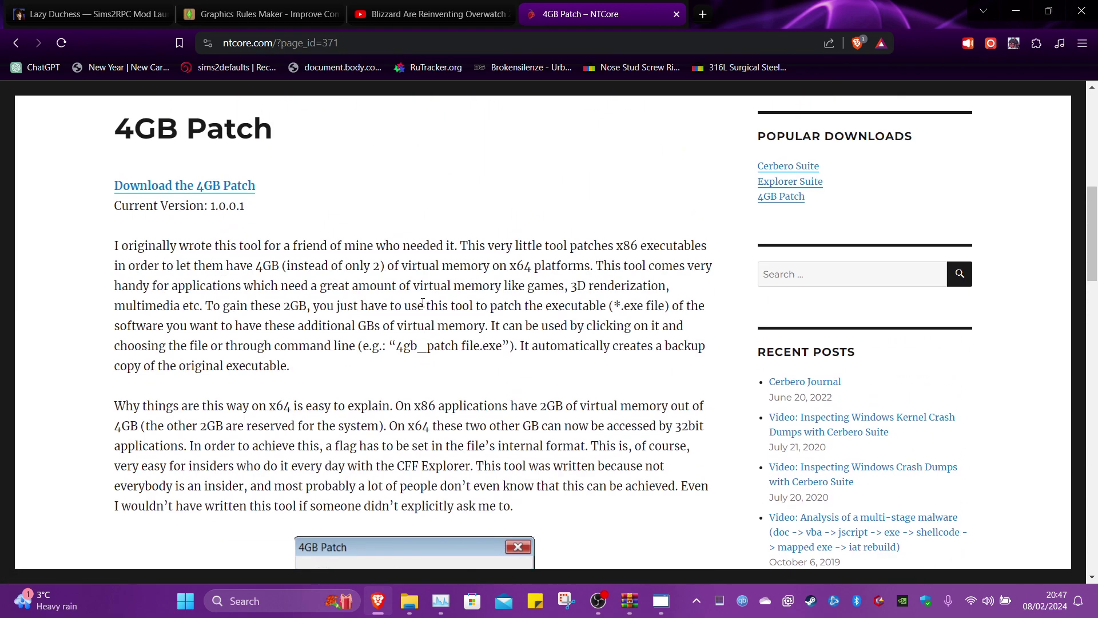
{"action": "scroll", "coordinate": [440, 286], "scroll_direction": "up", "scroll_amount": 4}
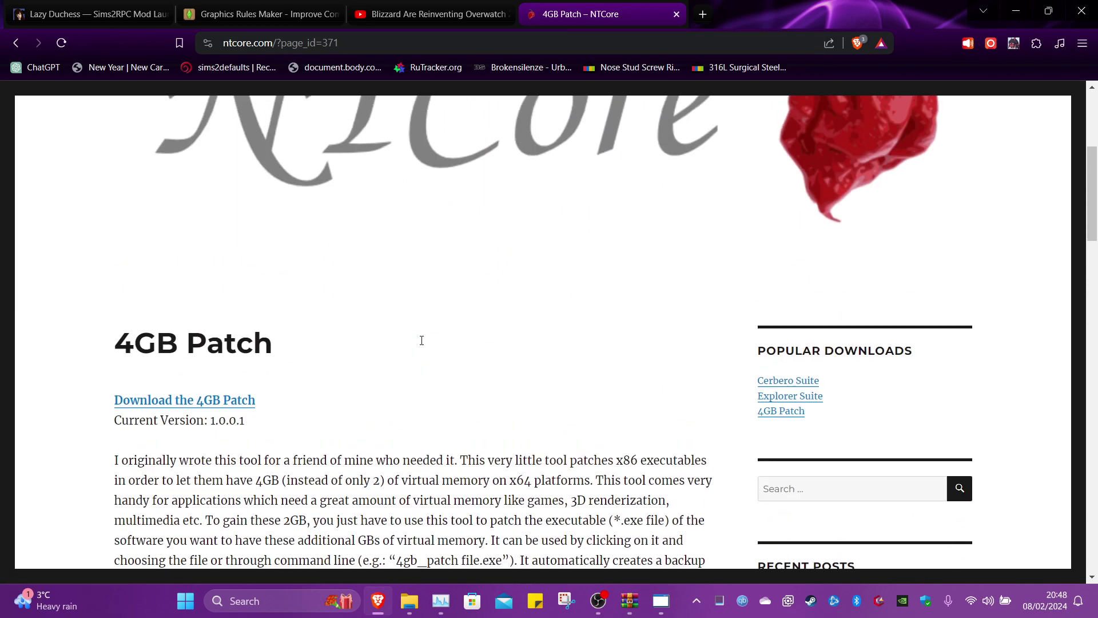
{"action": "scroll", "coordinate": [486, 309], "scroll_direction": "down", "scroll_amount": 3}
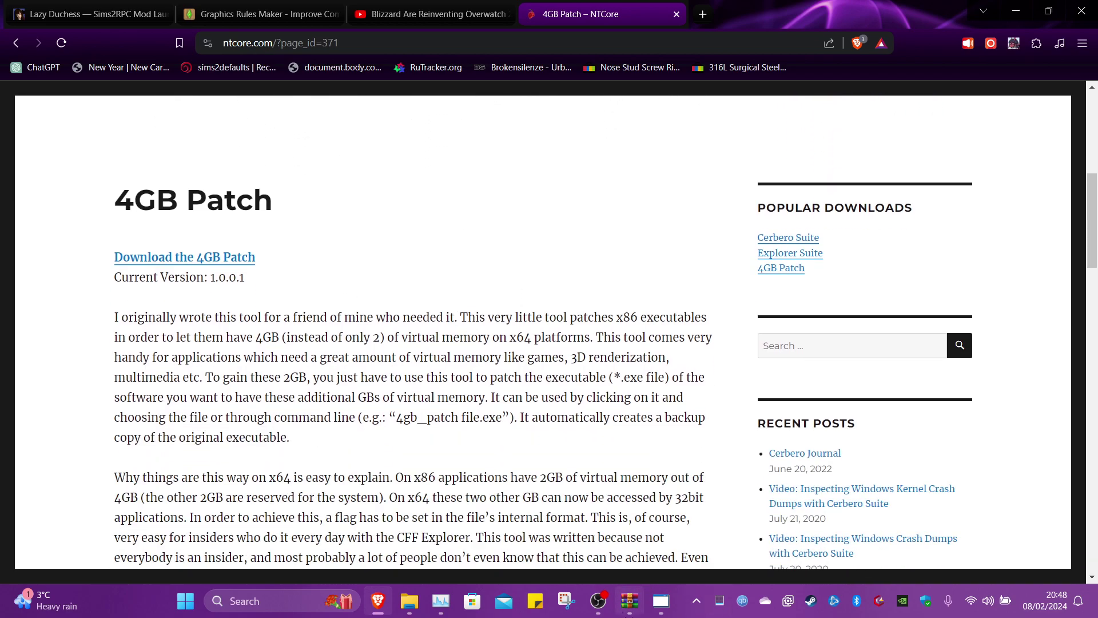
Switch to the 4GB patch's executable selection window, browse the Desktop folder for the game, and limit the list to Exe Files (*.exe).
{"action": "left_click", "coordinate": [663, 603]}
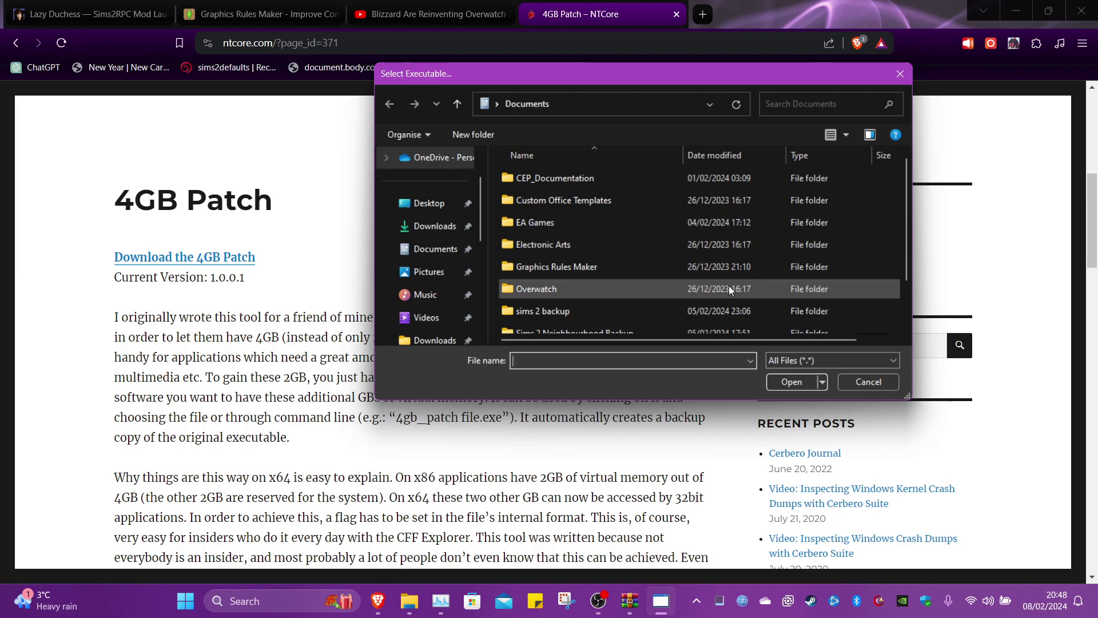
{"action": "scroll", "coordinate": [789, 219], "scroll_direction": "down", "scroll_amount": 1}
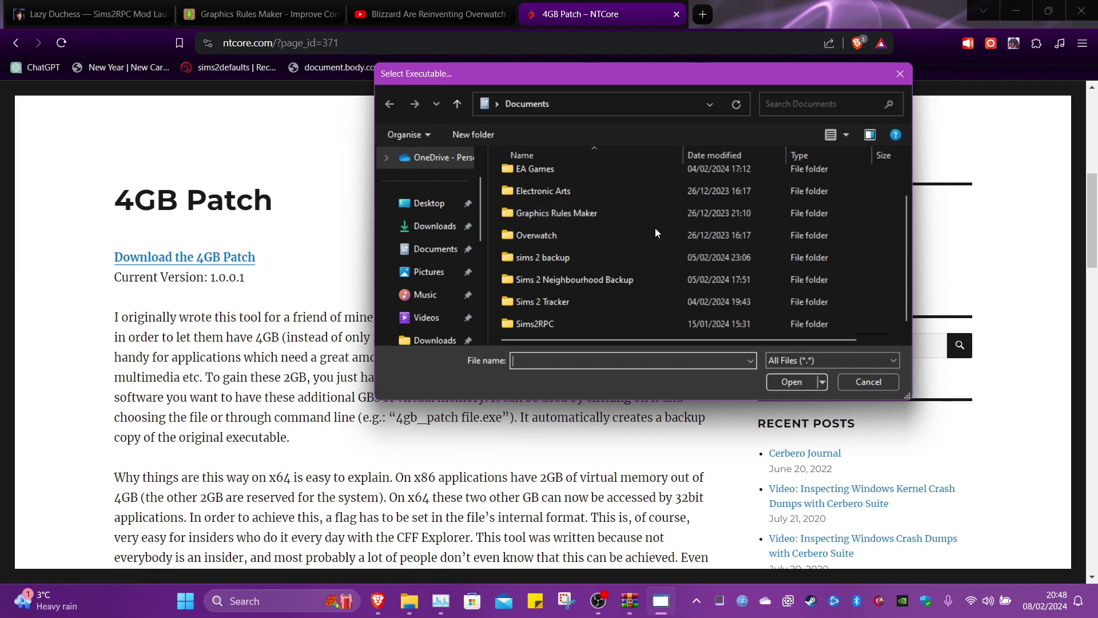
{"action": "left_click", "coordinate": [430, 201]}
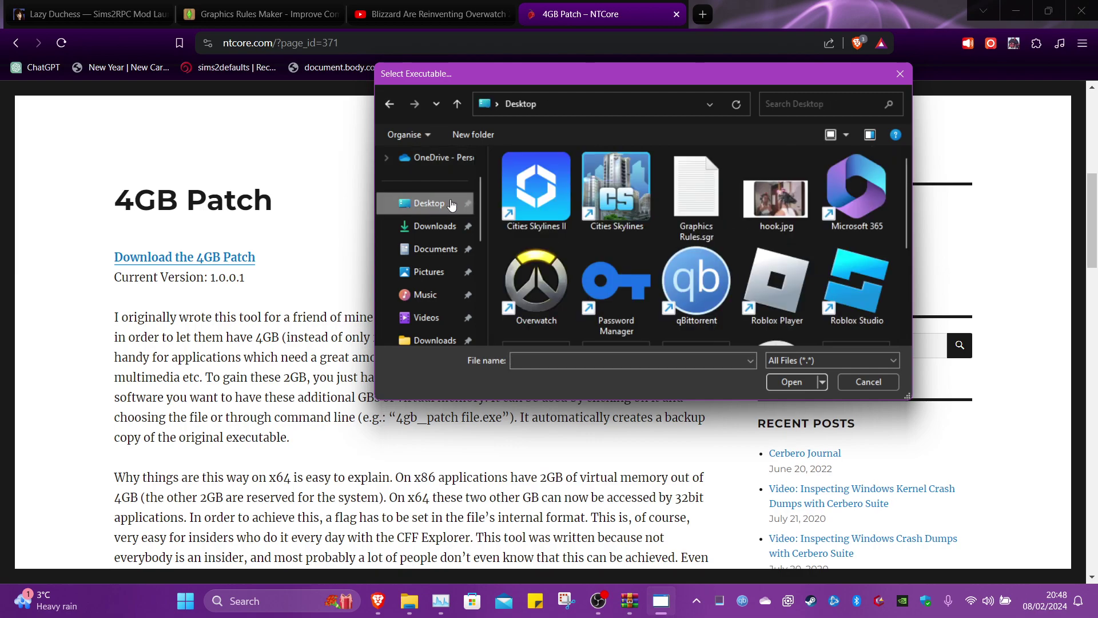
{"action": "scroll", "coordinate": [681, 234], "scroll_direction": "down", "scroll_amount": 3}
{"action": "scroll", "coordinate": [799, 299], "scroll_direction": "up", "scroll_amount": 3}
{"action": "scroll", "coordinate": [798, 299], "scroll_direction": "down", "scroll_amount": 3}
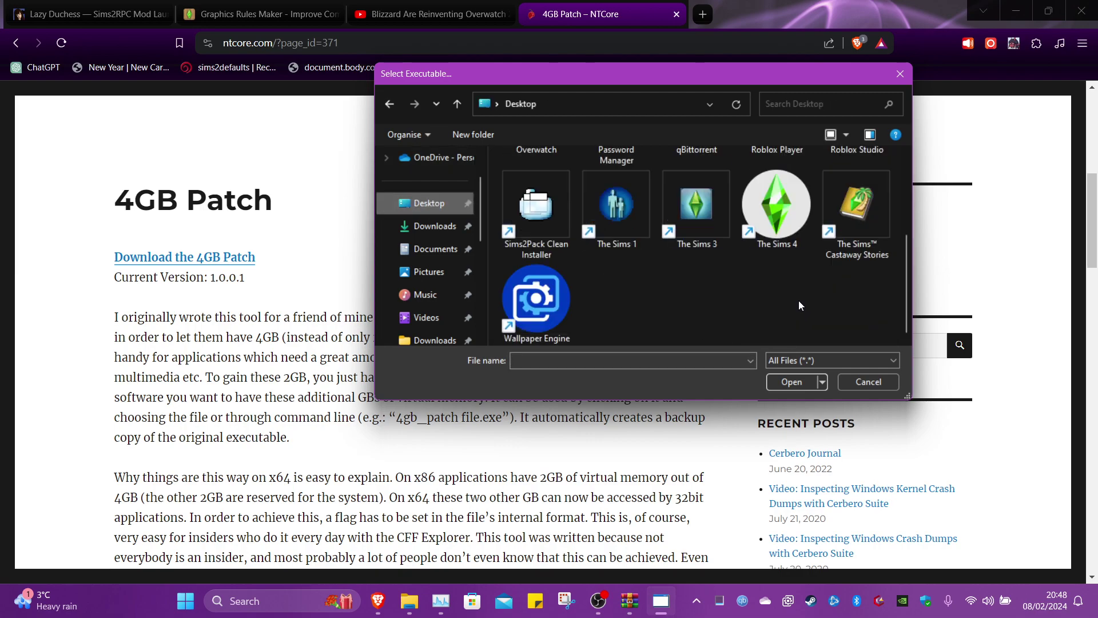
{"action": "scroll", "coordinate": [690, 251], "scroll_direction": "up", "scroll_amount": 3}
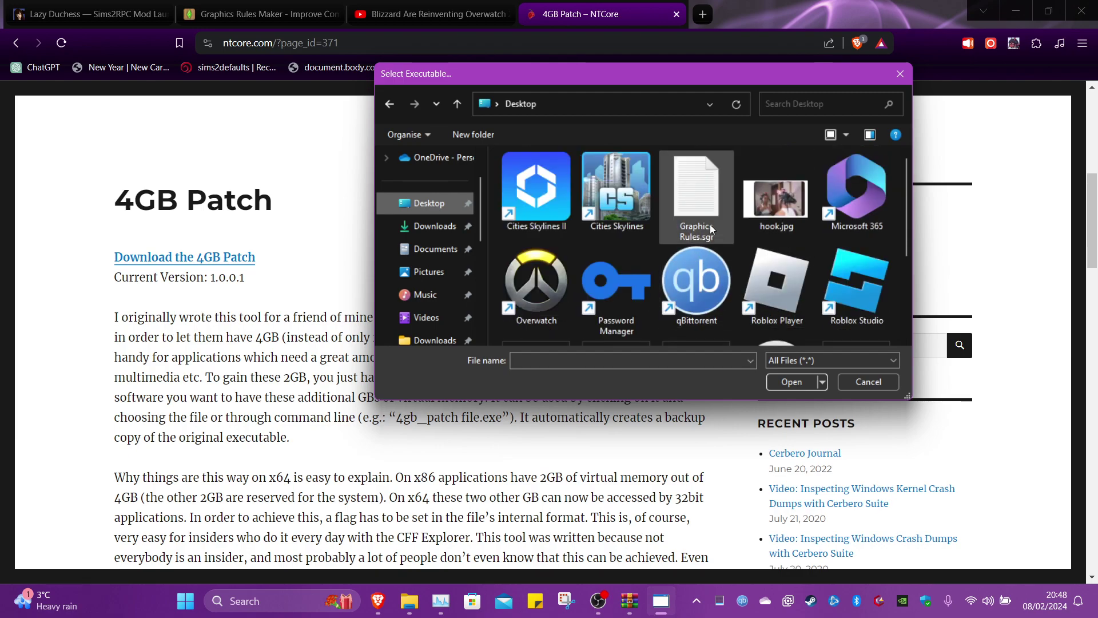
{"action": "scroll", "coordinate": [718, 231], "scroll_direction": "down", "scroll_amount": 3}
{"action": "left_click", "coordinate": [798, 359]}
{"action": "left_click", "coordinate": [801, 383]}
{"action": "scroll", "coordinate": [804, 261], "scroll_direction": "down", "scroll_amount": 2}
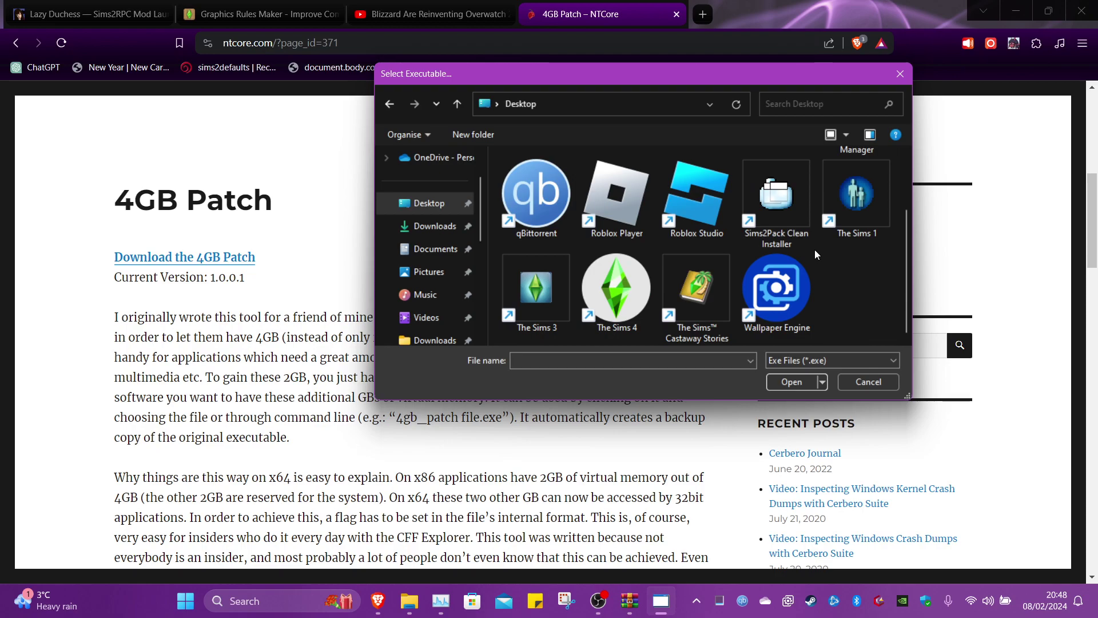
{"action": "scroll", "coordinate": [818, 257], "scroll_direction": "up", "scroll_amount": 2}
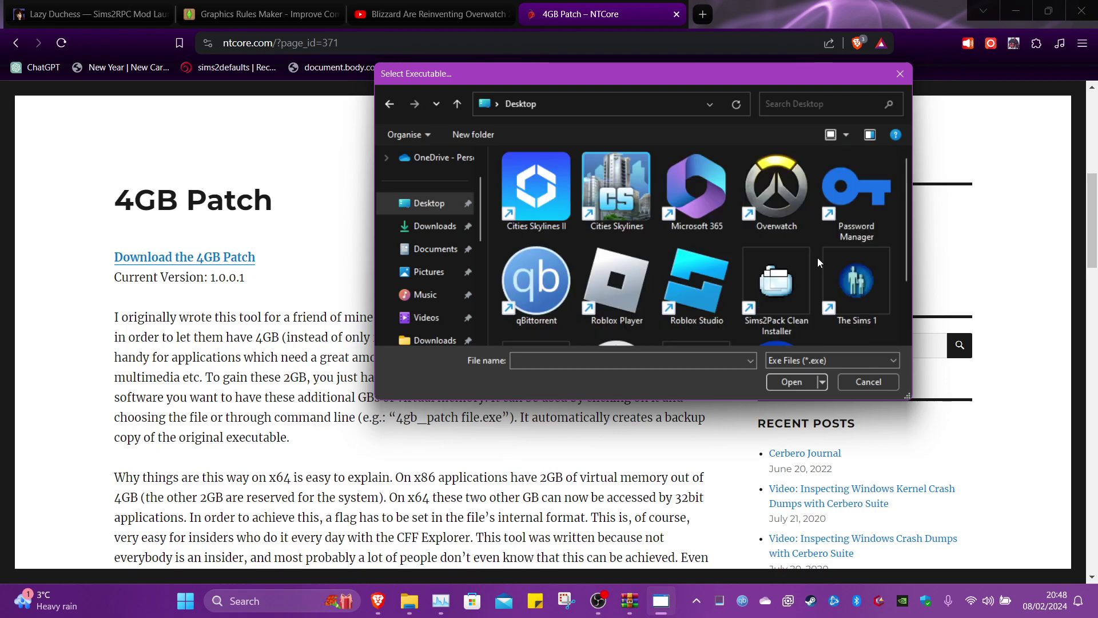
Find the file location of the desktop's The Sims 2 Ultimate Collection shortcut and copy the TSBin folder's path.
{"action": "left_click", "coordinate": [1015, 10]}
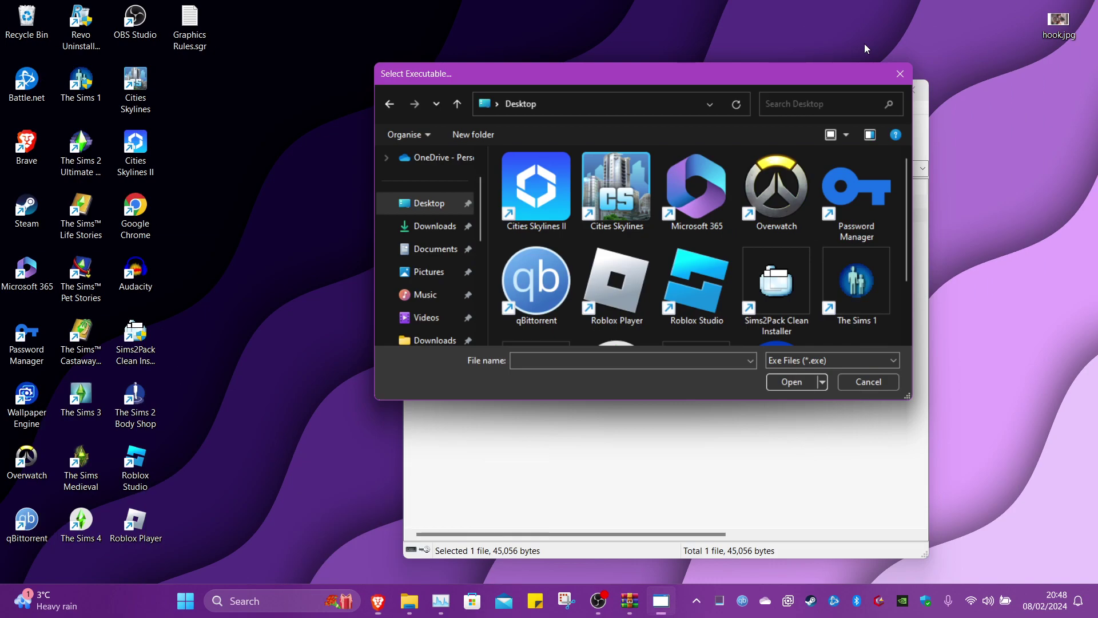
{"action": "left_click", "coordinate": [79, 150]}
{"action": "right_click", "coordinate": [79, 150]}
{"action": "left_click", "coordinate": [135, 379]}
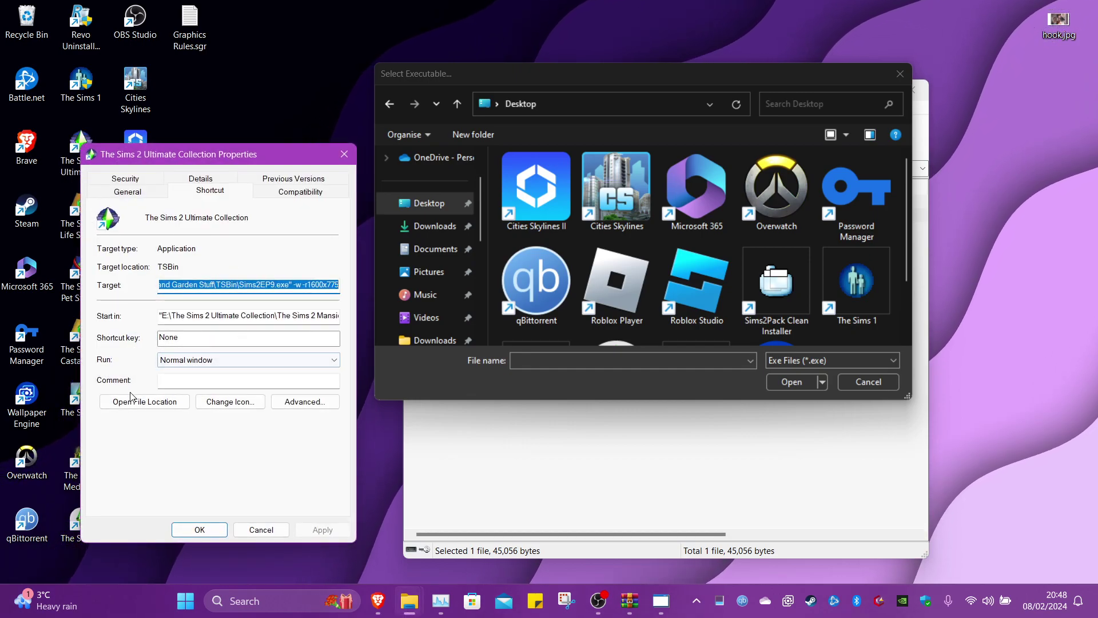
{"action": "left_click", "coordinate": [159, 403]}
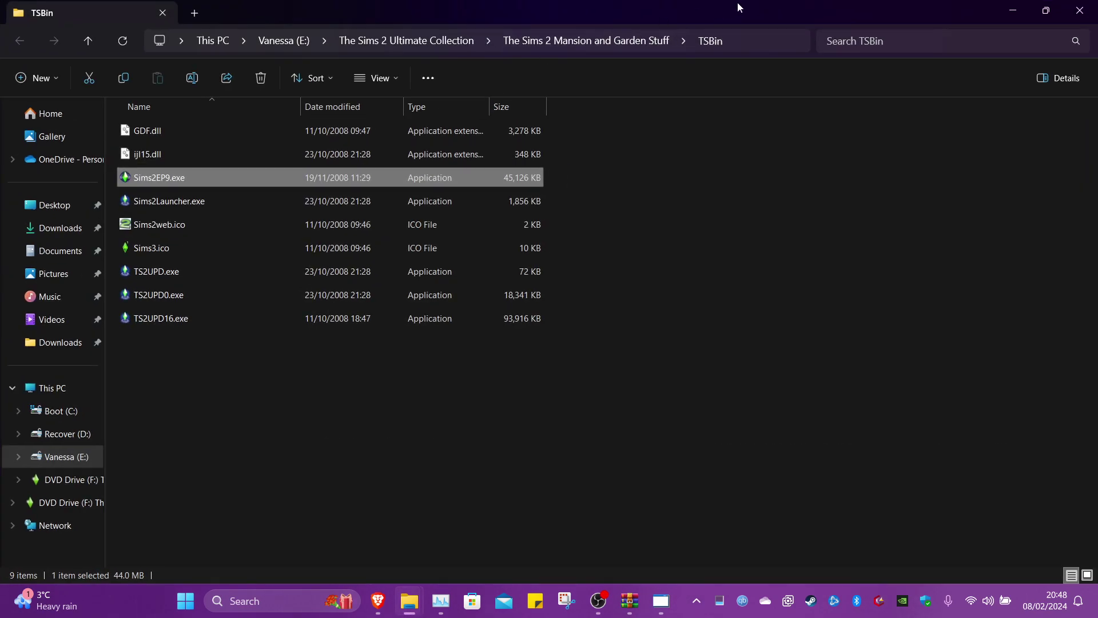
{"action": "left_click", "coordinate": [719, 44]}
{"action": "right_click", "coordinate": [419, 46]}
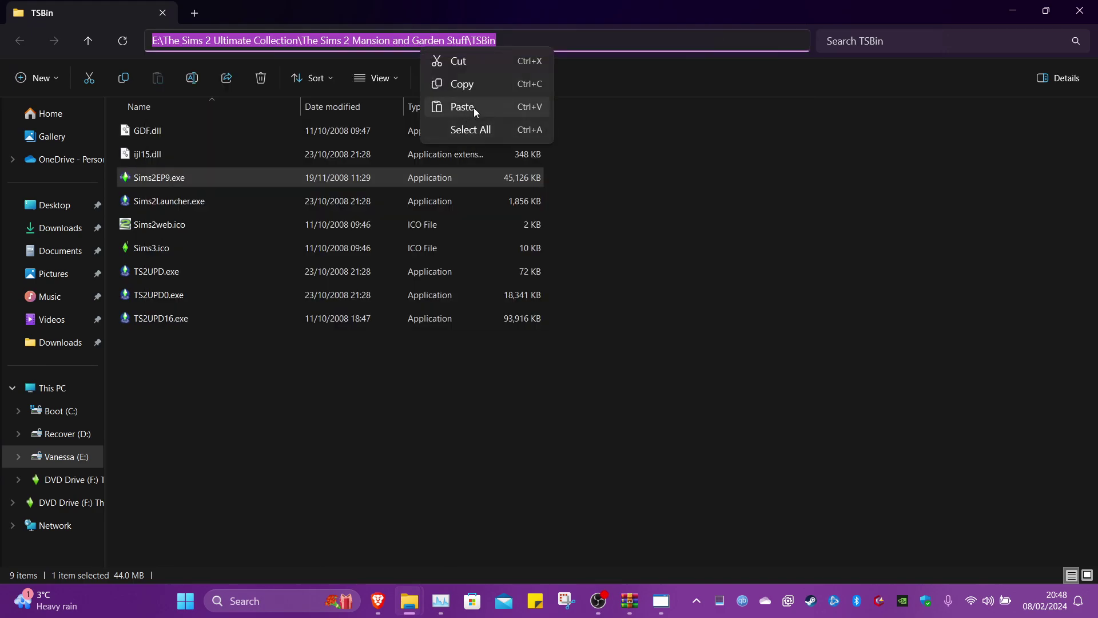
{"action": "left_click", "coordinate": [461, 84]}
{"action": "left_click", "coordinate": [1080, 10]}
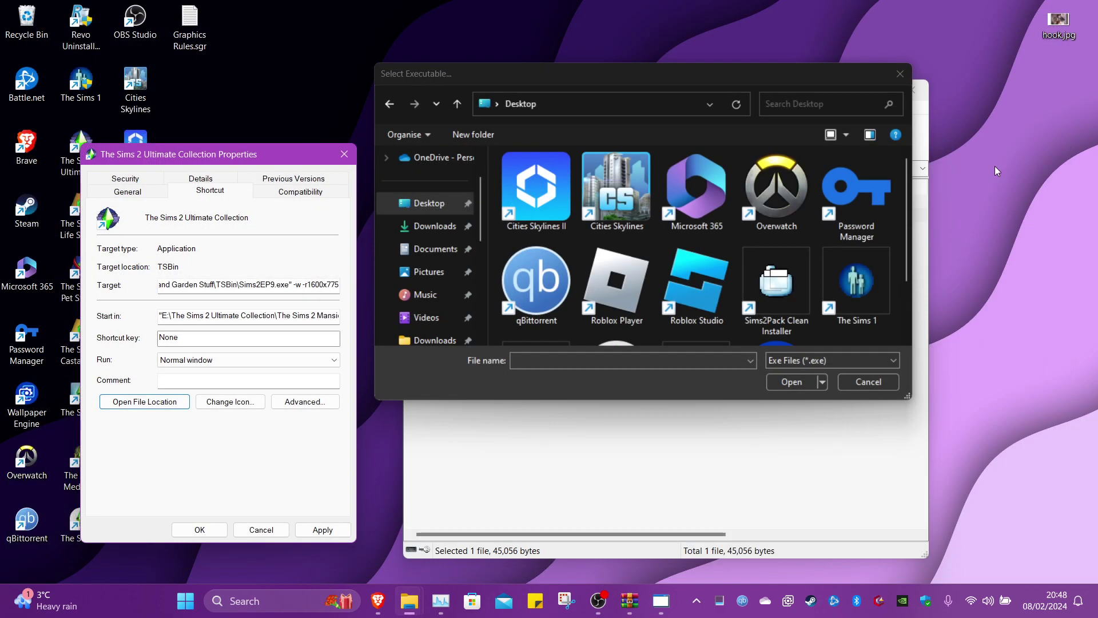
Use the copied TSBin path in the patch's file selection window and select Sims2EP9.exe, closing the shortcut's properties.
{"action": "left_click", "coordinate": [614, 102]}
{"action": "key", "text": "ctrl+v"}
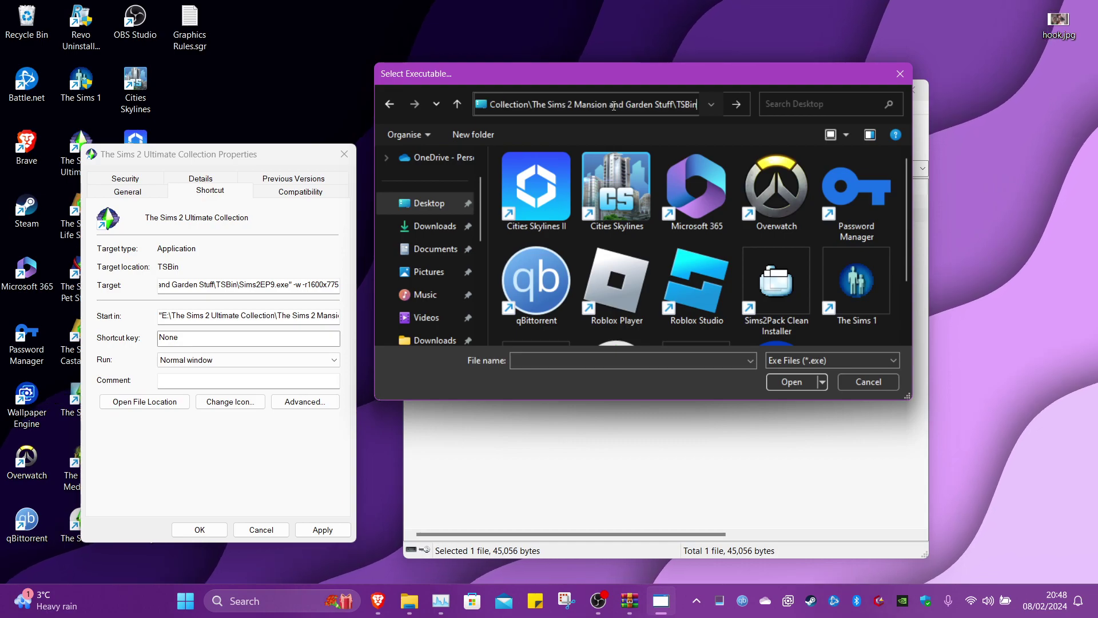
{"action": "key", "text": "Return"}
{"action": "left_click", "coordinate": [344, 154]}
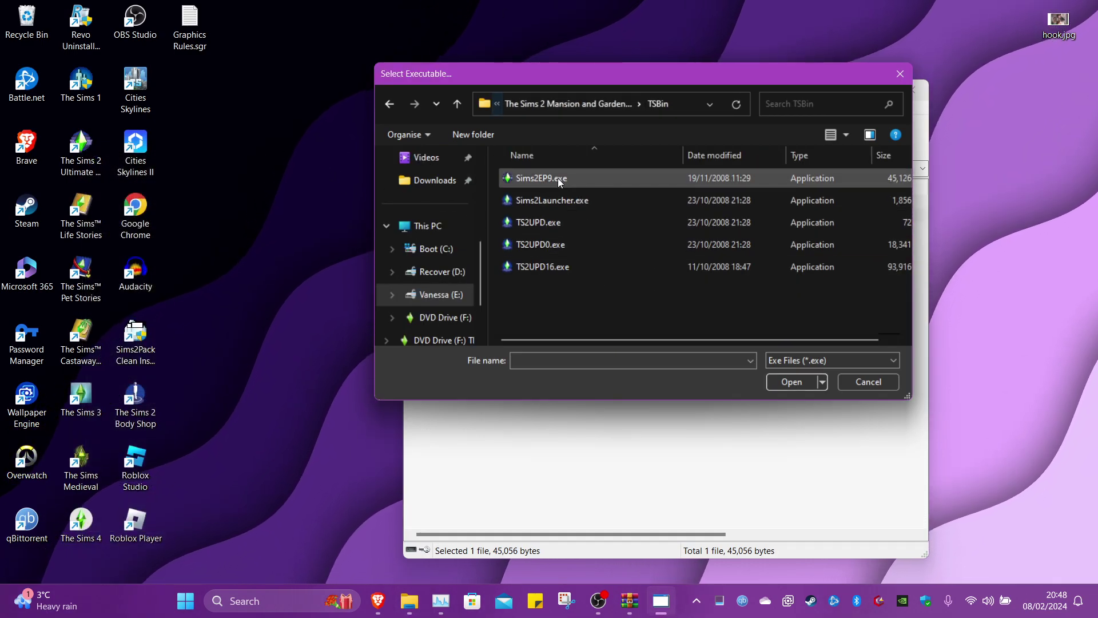
{"action": "left_click", "coordinate": [527, 180]}
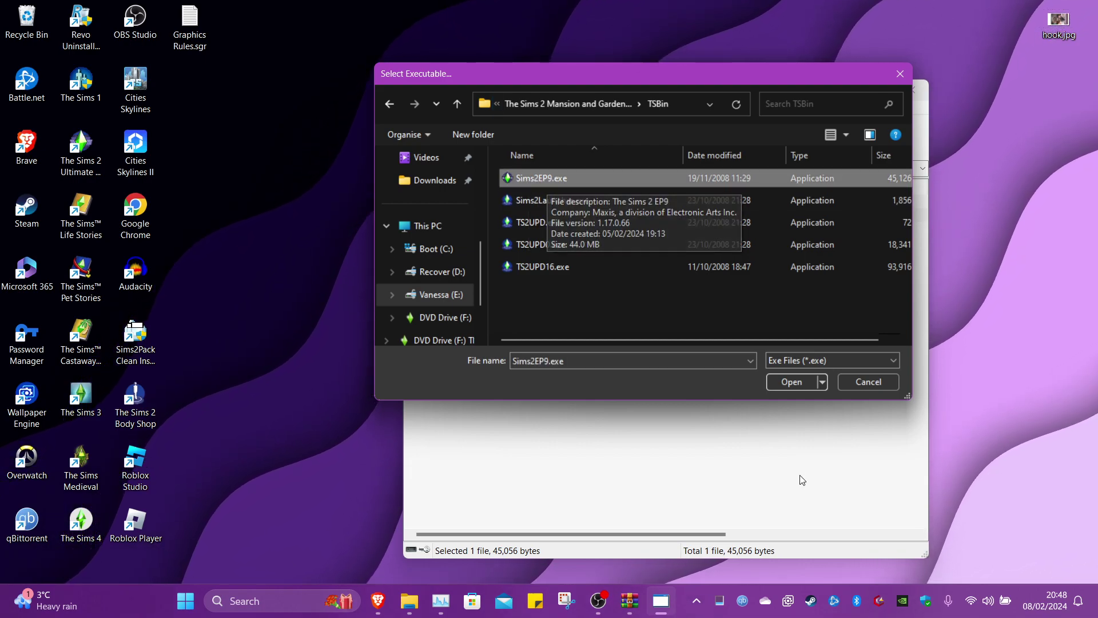
{"action": "left_click_drag", "start_coordinate": [642, 74], "coordinate": [543, 73]}
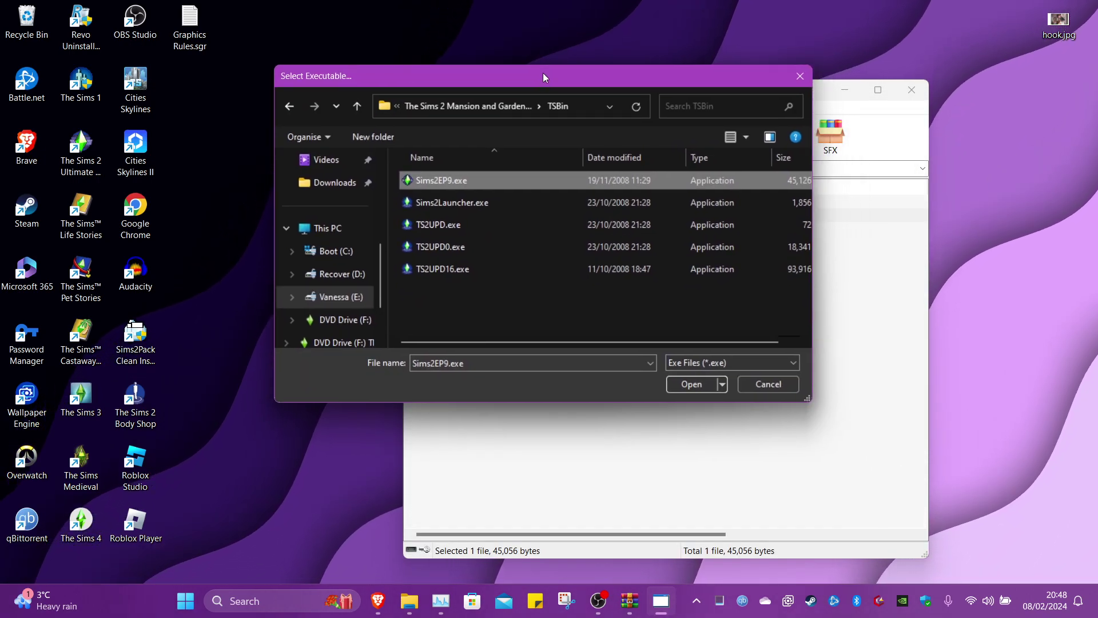
Switch back to Brave and review the Sims2RPC Mod Launcher page's download links, requirements and launcher settings, including the Apply 4GB Patch option.
{"action": "left_click", "coordinate": [383, 611]}
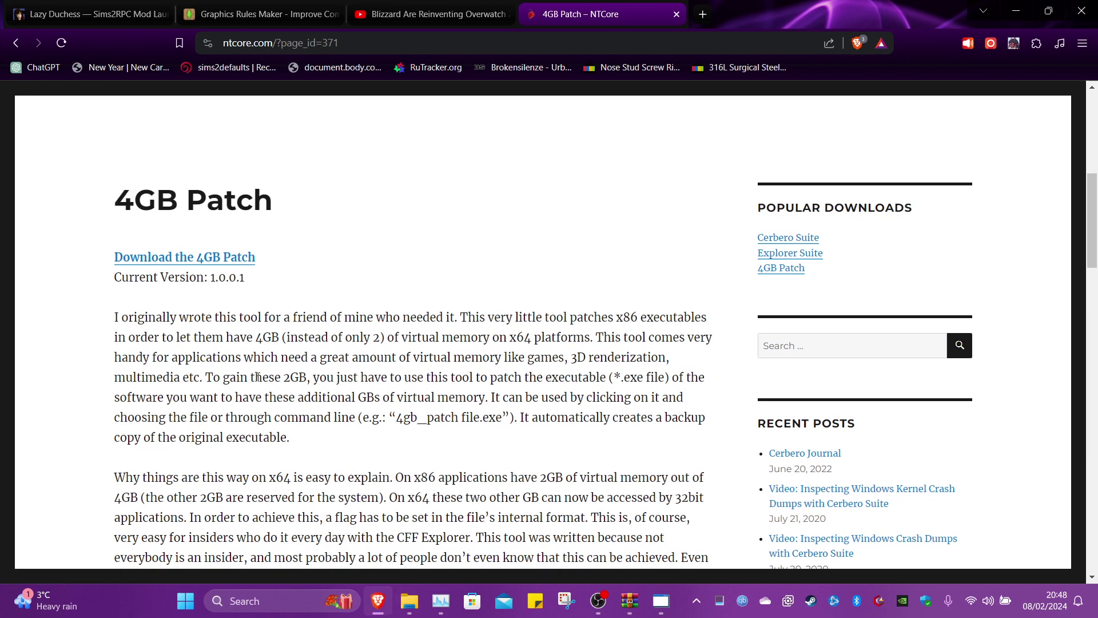
{"action": "left_click", "coordinate": [114, 13]}
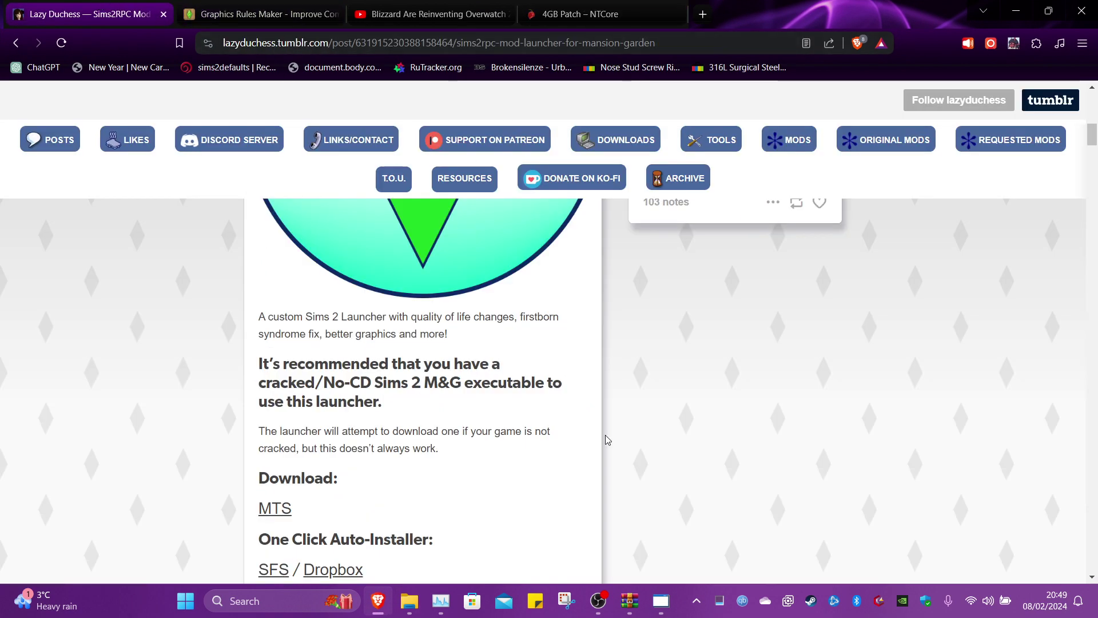
{"action": "scroll", "coordinate": [604, 440], "scroll_direction": "down", "scroll_amount": 5}
{"action": "scroll", "coordinate": [605, 440], "scroll_direction": "down", "scroll_amount": 3}
{"action": "scroll", "coordinate": [598, 436], "scroll_direction": "up", "scroll_amount": 5}
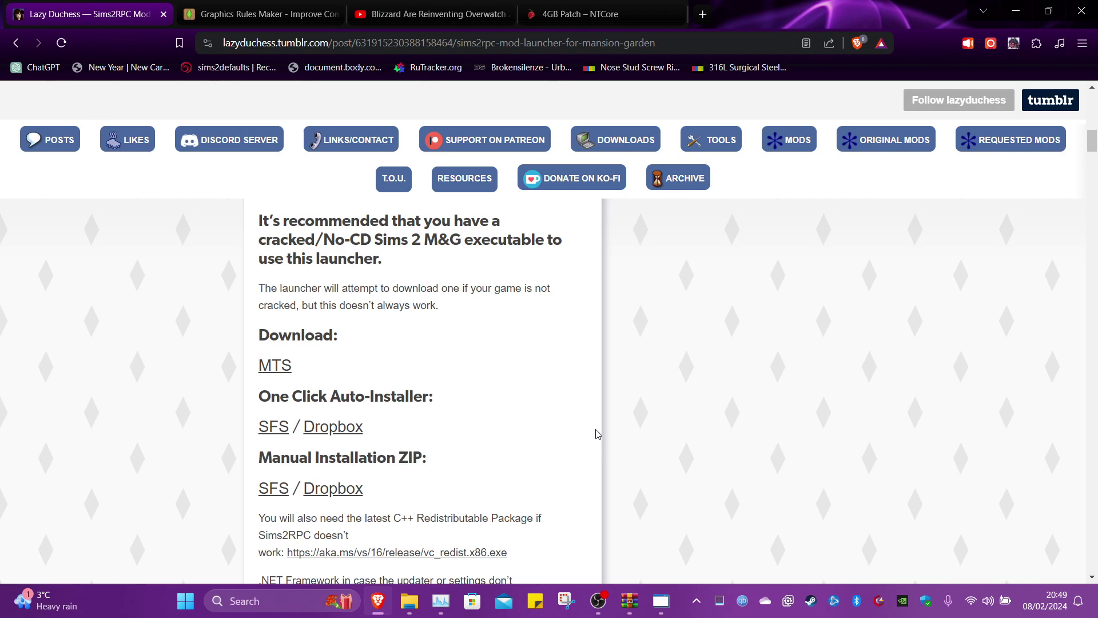
{"action": "scroll", "coordinate": [598, 435], "scroll_direction": "up", "scroll_amount": 4}
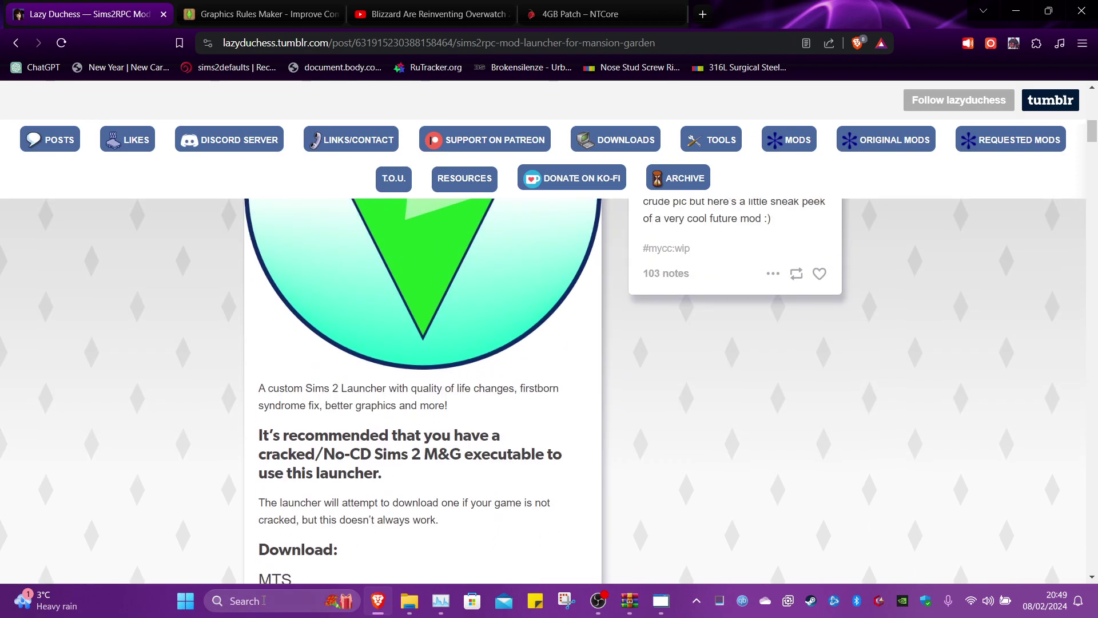
{"action": "scroll", "coordinate": [343, 490], "scroll_direction": "down", "scroll_amount": 7}
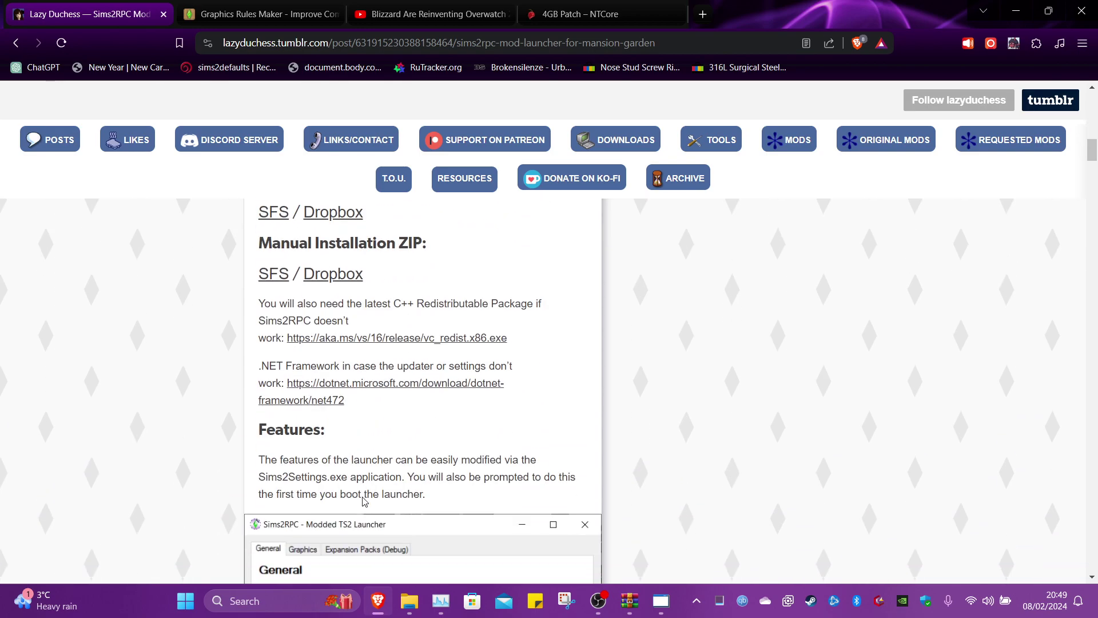
{"action": "scroll", "coordinate": [364, 495], "scroll_direction": "down", "scroll_amount": 6}
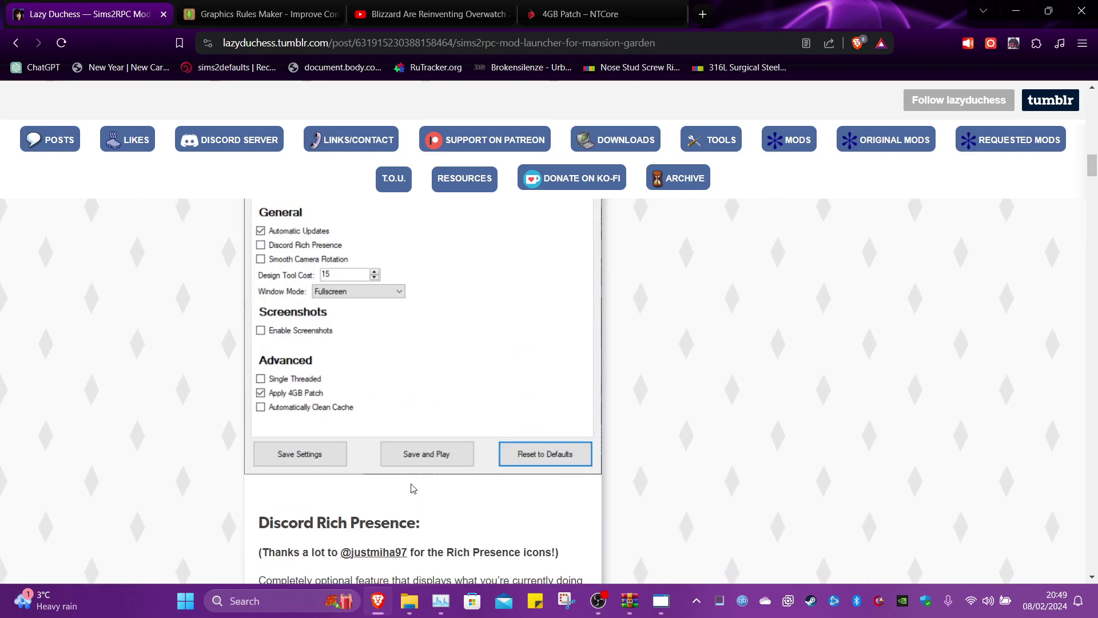
{"action": "scroll", "coordinate": [412, 485], "scroll_direction": "up", "scroll_amount": 3}
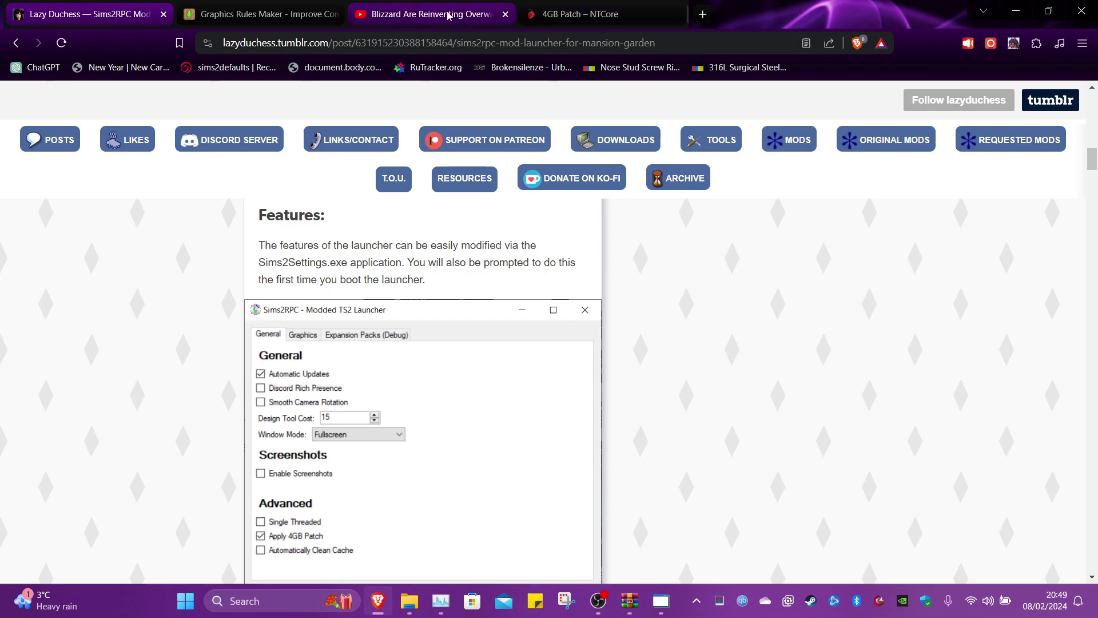
Open YouTube in a new browser tab and search for "acottonsock".
{"action": "left_click", "coordinate": [703, 14]}
{"action": "type", "text": "you"}
{"action": "key", "text": "Return"}
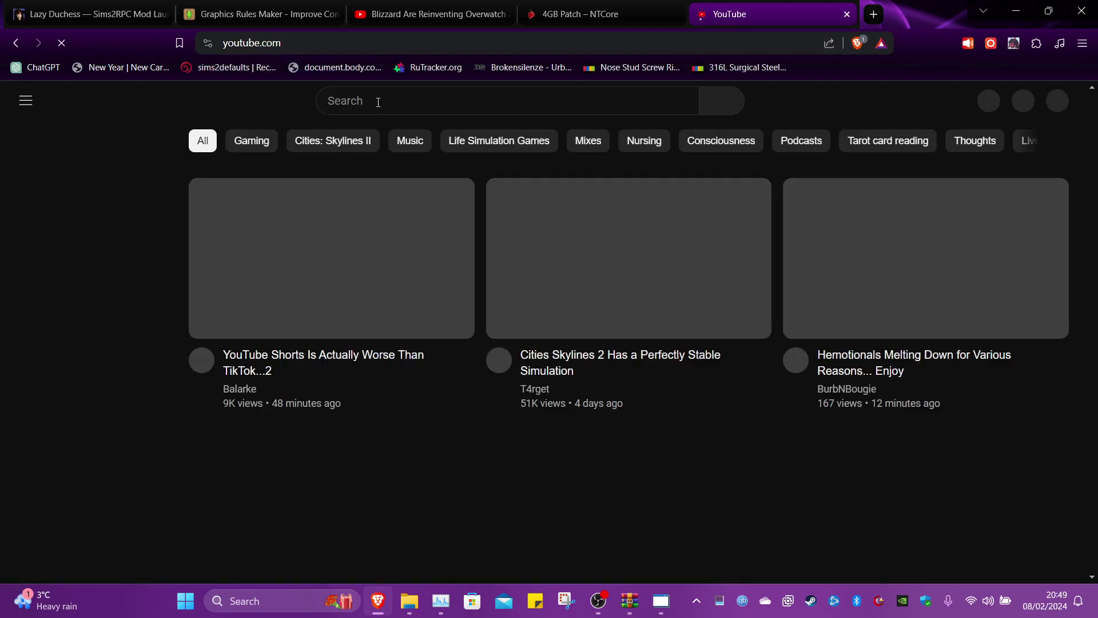
{"action": "left_click", "coordinate": [378, 102]}
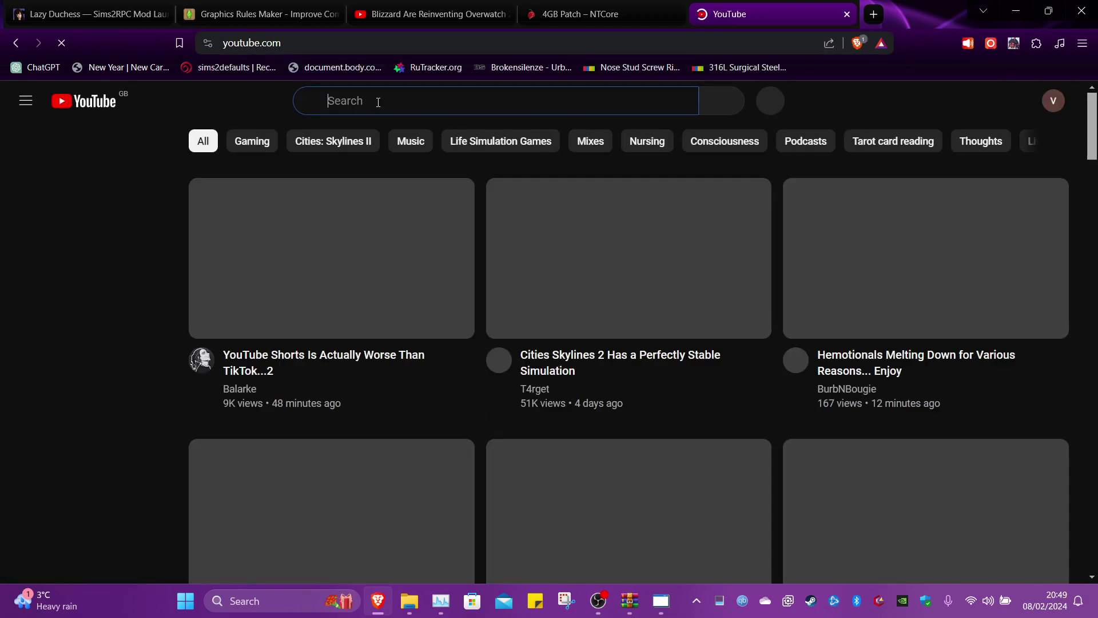
{"action": "type", "text": "acto"}
{"action": "key", "text": "BackSpace"}
{"action": "key", "text": "BackSpace"}
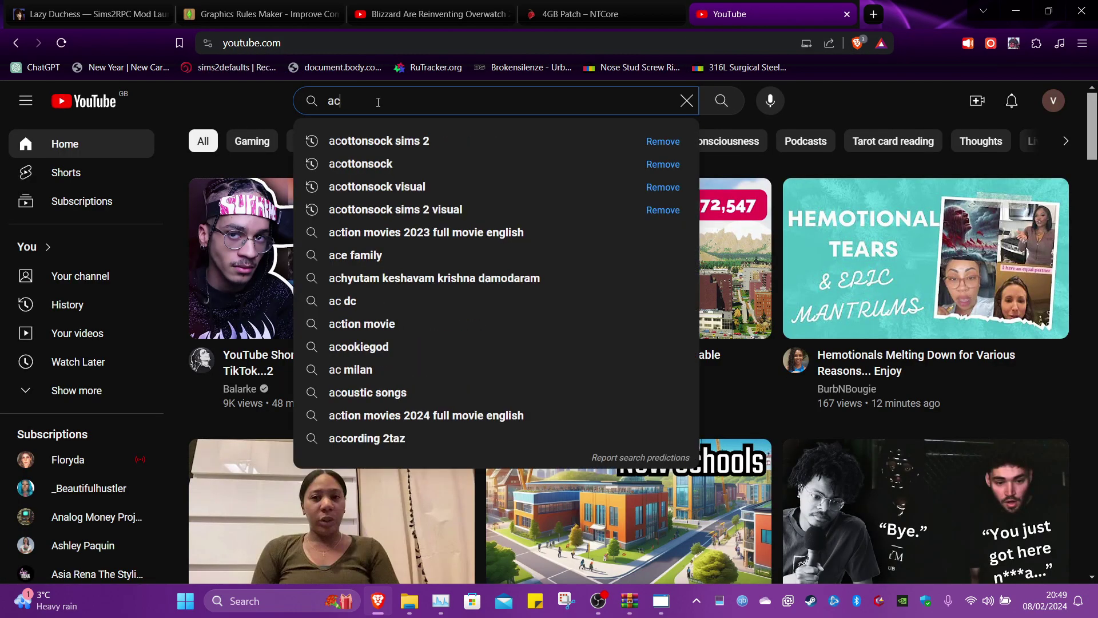
{"action": "type", "text": "ottonsock"}
{"action": "key", "text": "Return"}
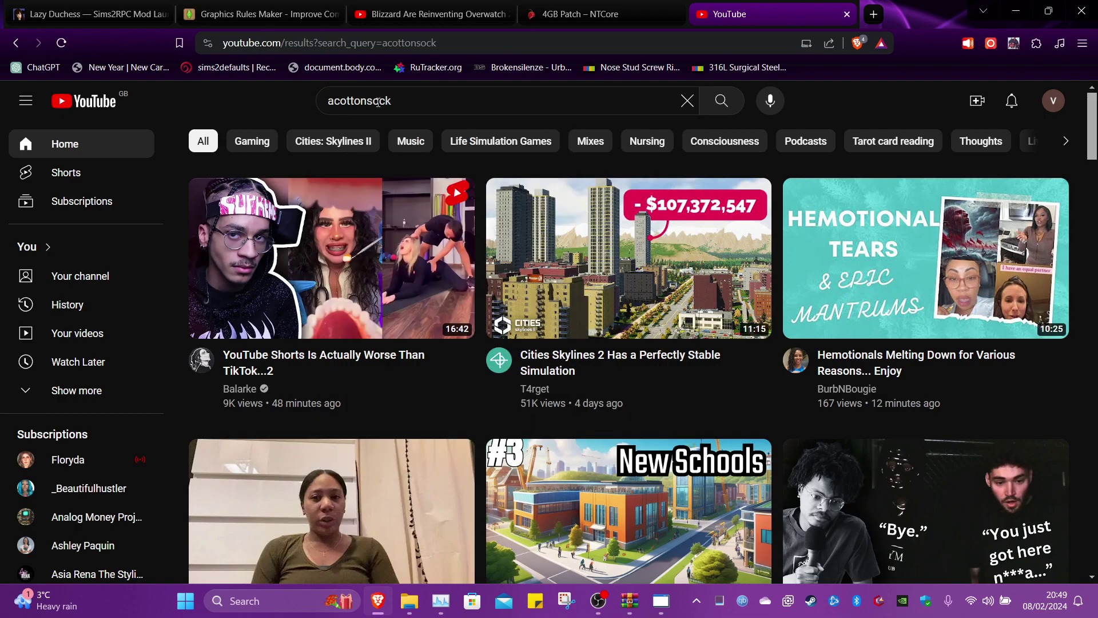
Refine the YouTube search to "acottonsock sims 2 fix" and open the video ULTIMATE SIMS 2 FIX GUIDE (2023).
{"action": "left_click", "coordinate": [449, 102]}
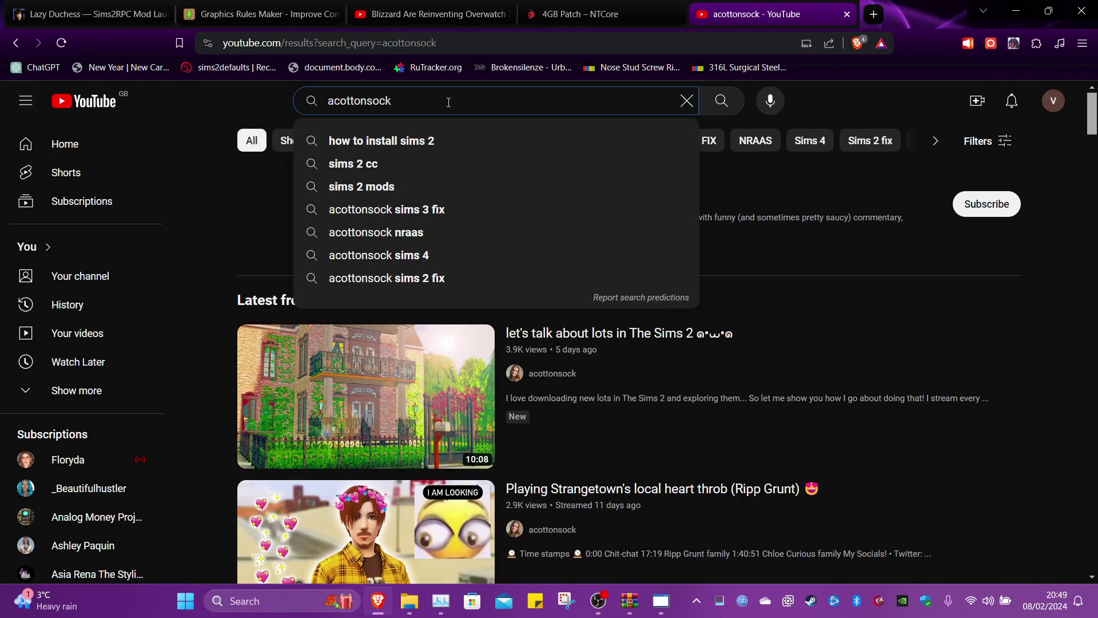
{"action": "type", "text": "fix"}
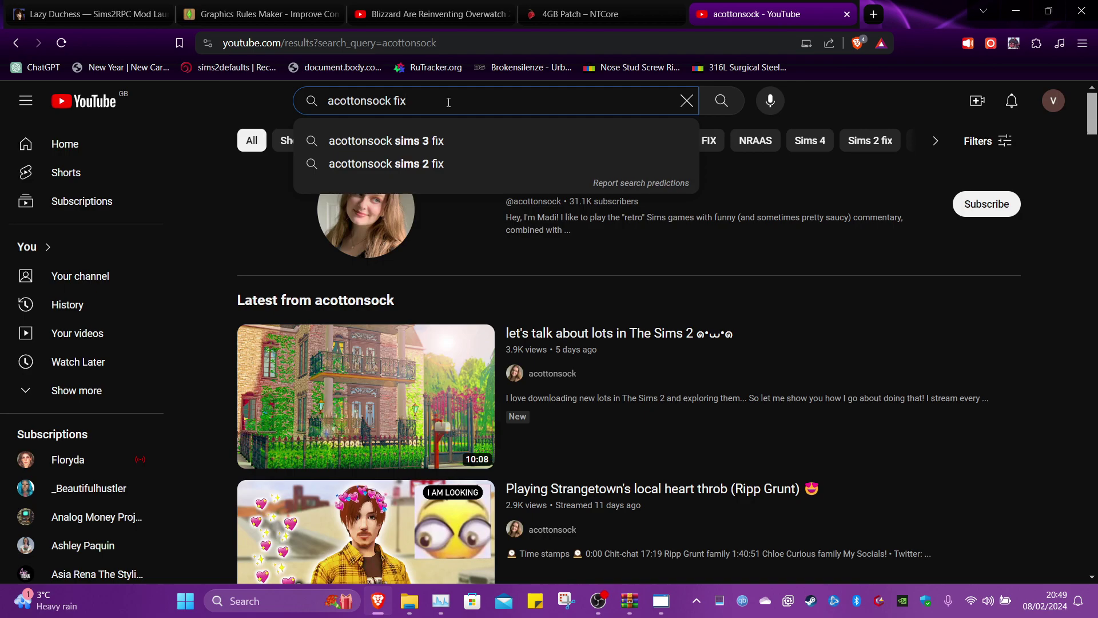
{"action": "left_click", "coordinate": [403, 165]}
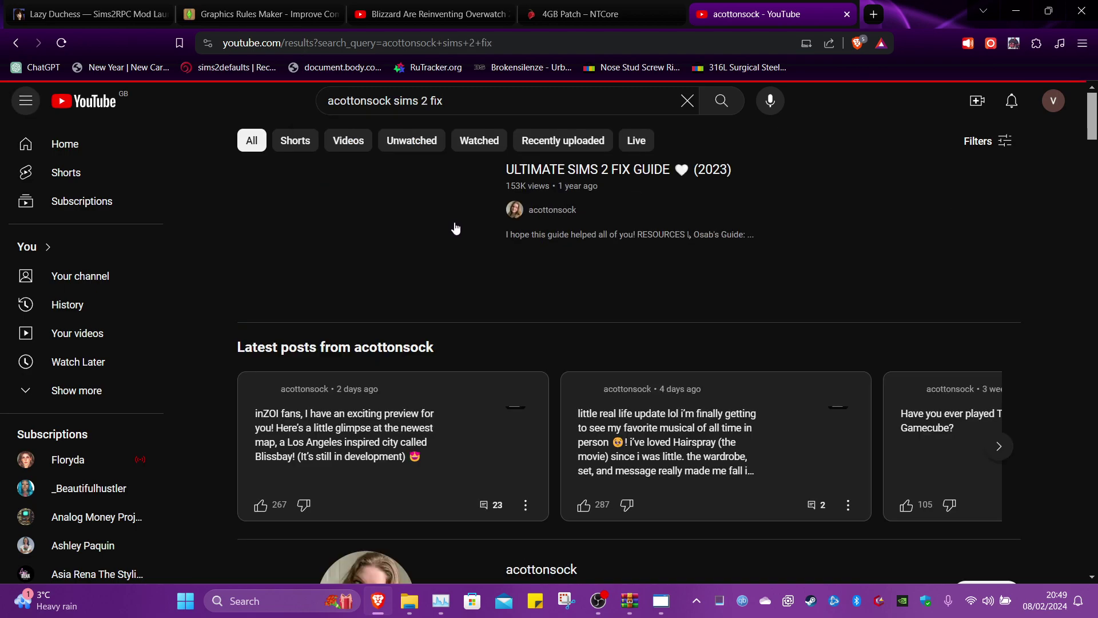
{"action": "mouse_move", "coordinate": [485, 179]}
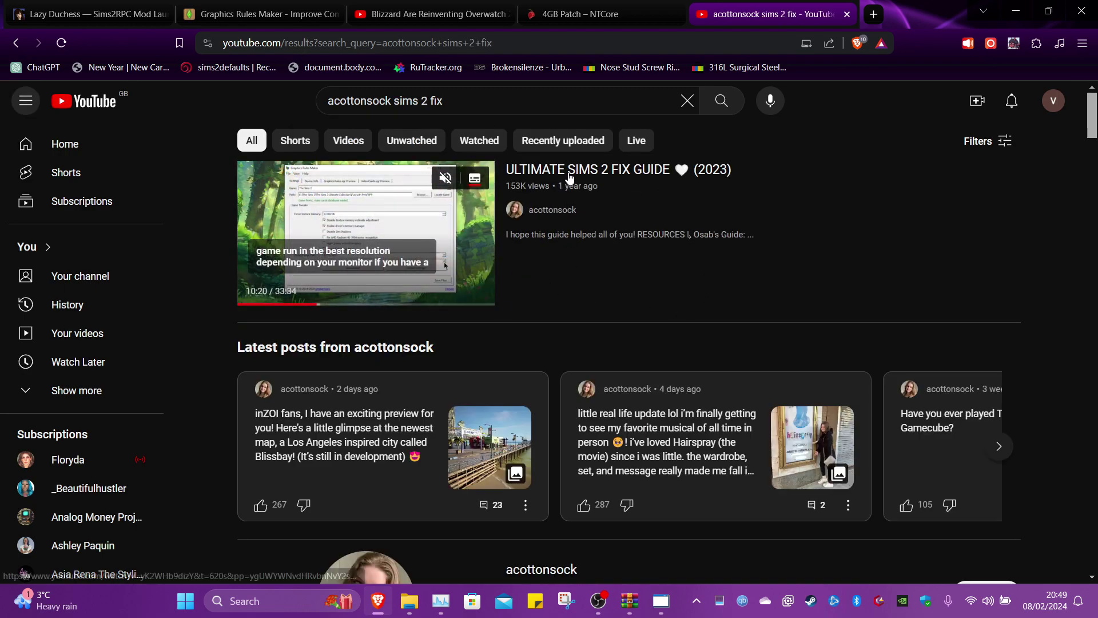
{"action": "left_click", "coordinate": [566, 195]}
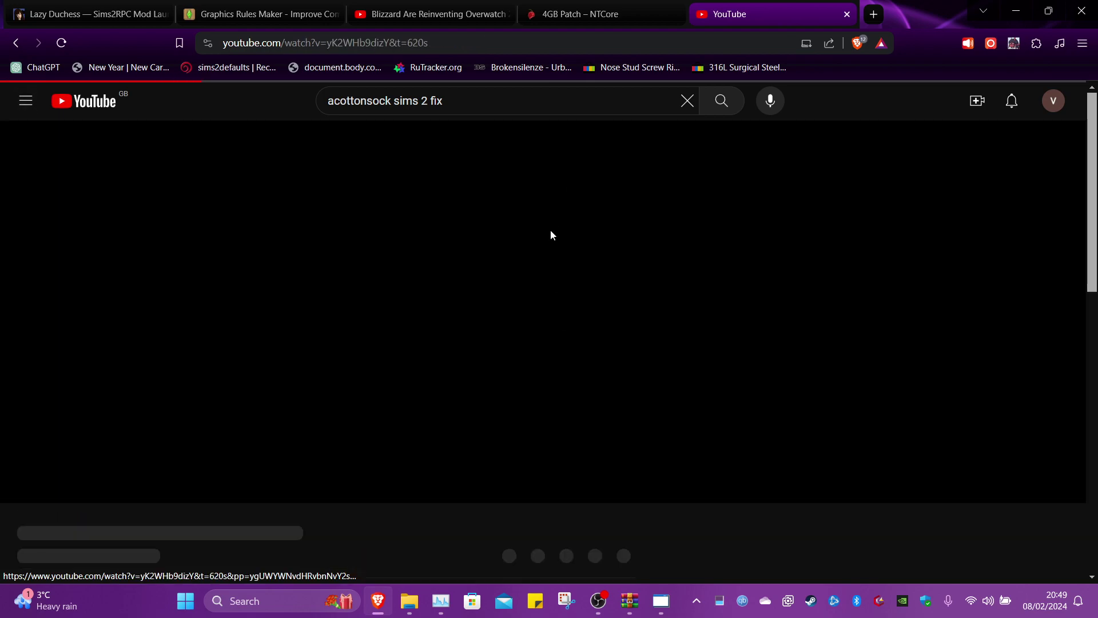
Expand the video's description and jump to the "03: Sims2RPC" chapter at 13:19.
{"action": "scroll", "coordinate": [196, 286], "scroll_direction": "down", "scroll_amount": 5}
{"action": "left_click", "coordinate": [198, 349]}
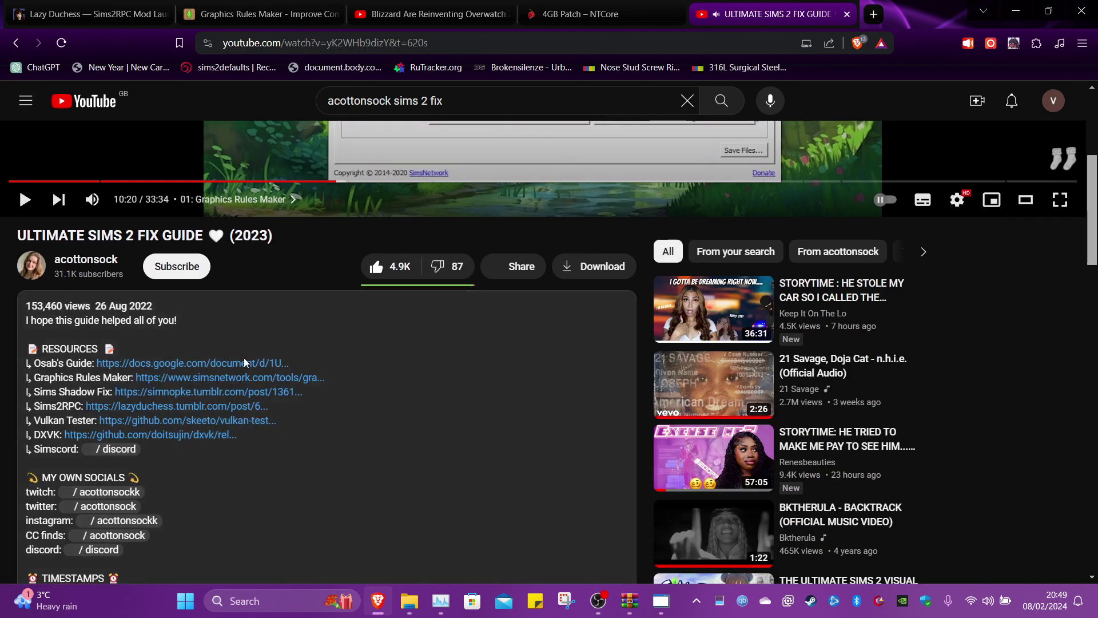
{"action": "scroll", "coordinate": [322, 374], "scroll_direction": "down", "scroll_amount": 5}
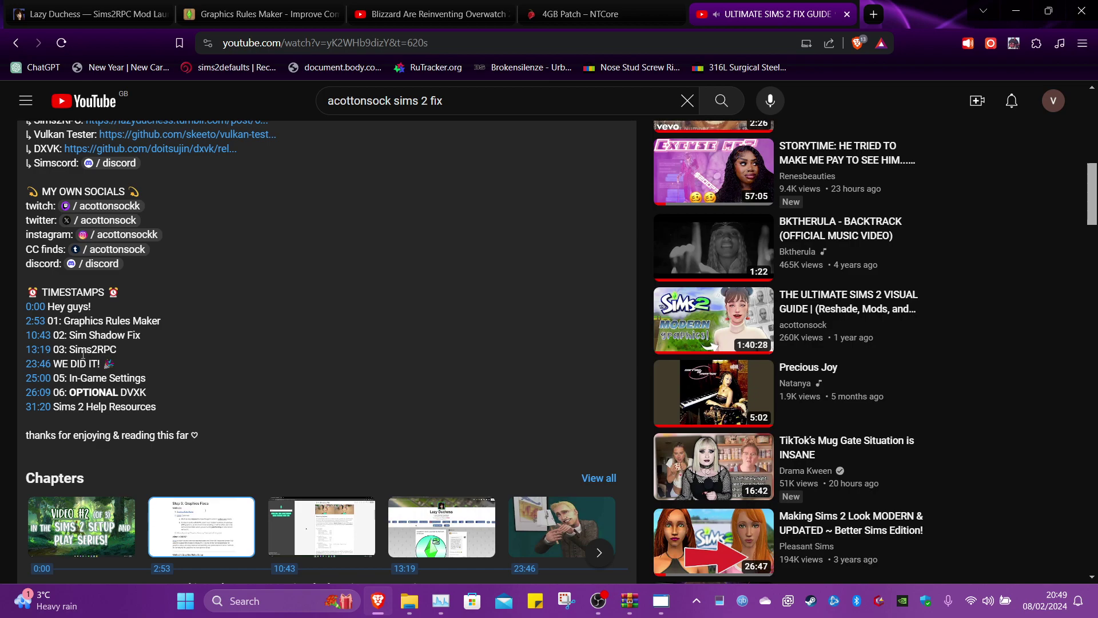
{"action": "left_click", "coordinate": [46, 353]}
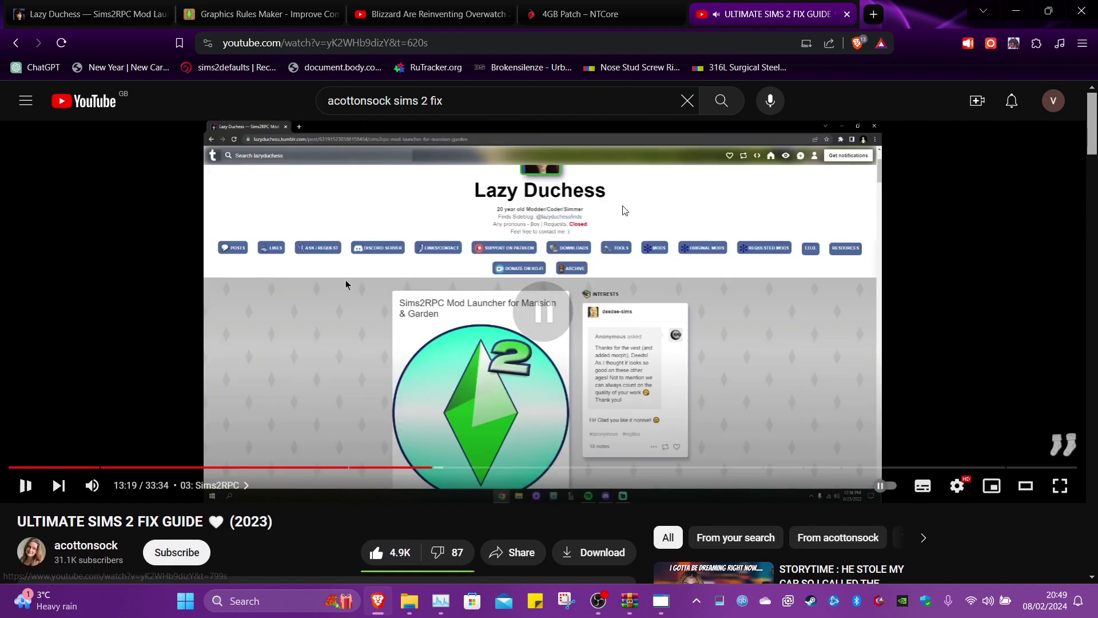
Pause the fix guide video, close its tab and look over the Features section on the Sims2RPC page.
{"action": "left_click", "coordinate": [624, 210]}
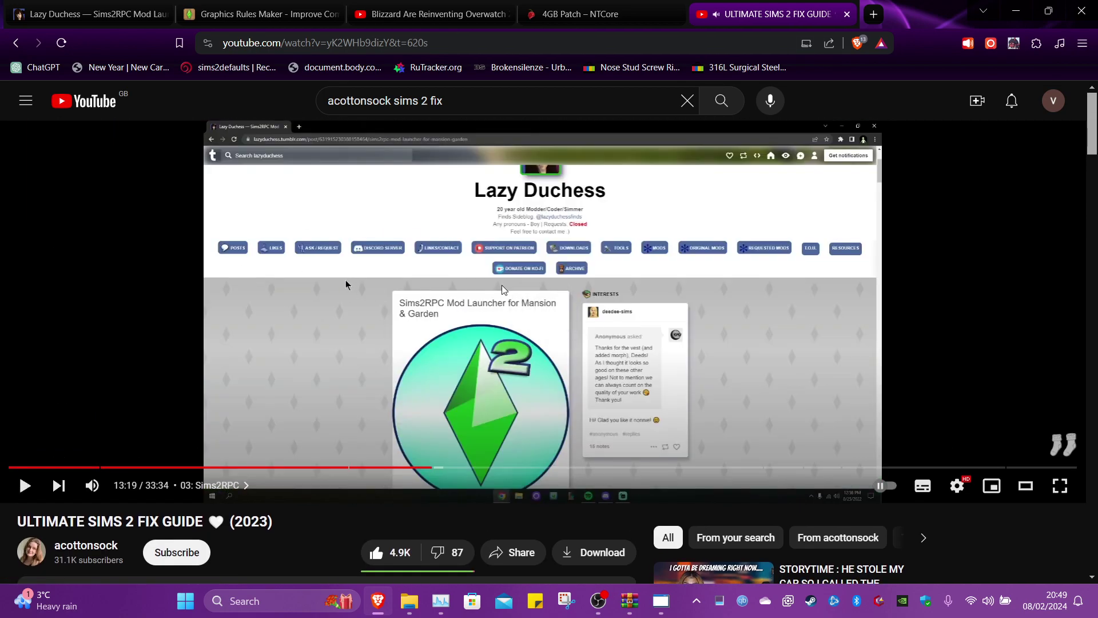
{"action": "left_click", "coordinate": [847, 15]}
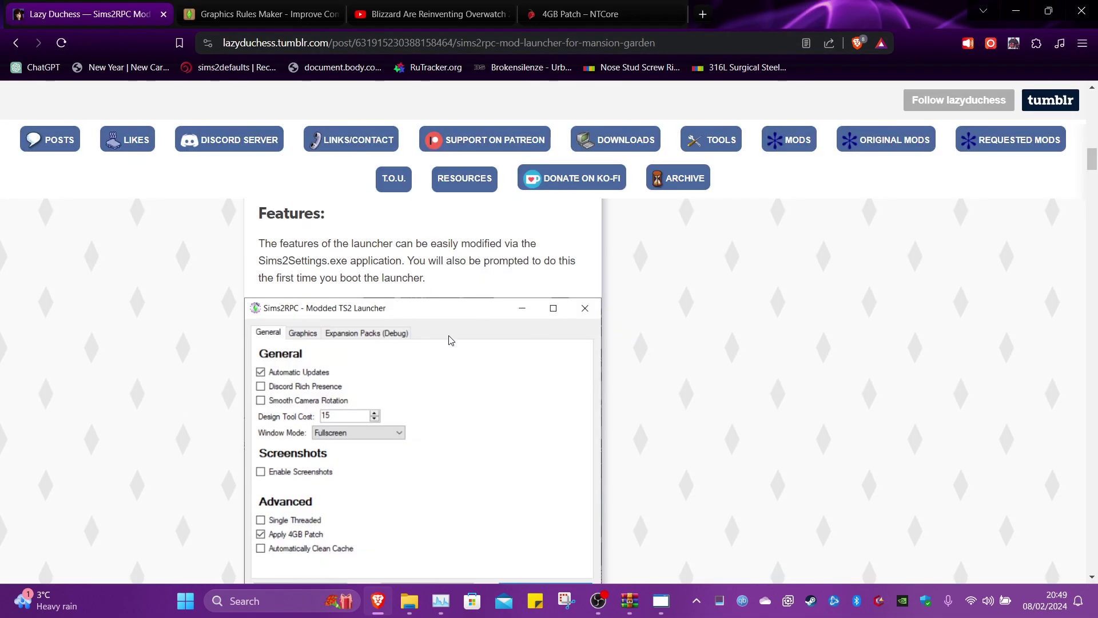
{"action": "scroll", "coordinate": [643, 353], "scroll_direction": "down", "scroll_amount": 7}
{"action": "scroll", "coordinate": [770, 309], "scroll_direction": "up", "scroll_amount": 1}
{"action": "scroll", "coordinate": [774, 363], "scroll_direction": "down", "scroll_amount": 2}
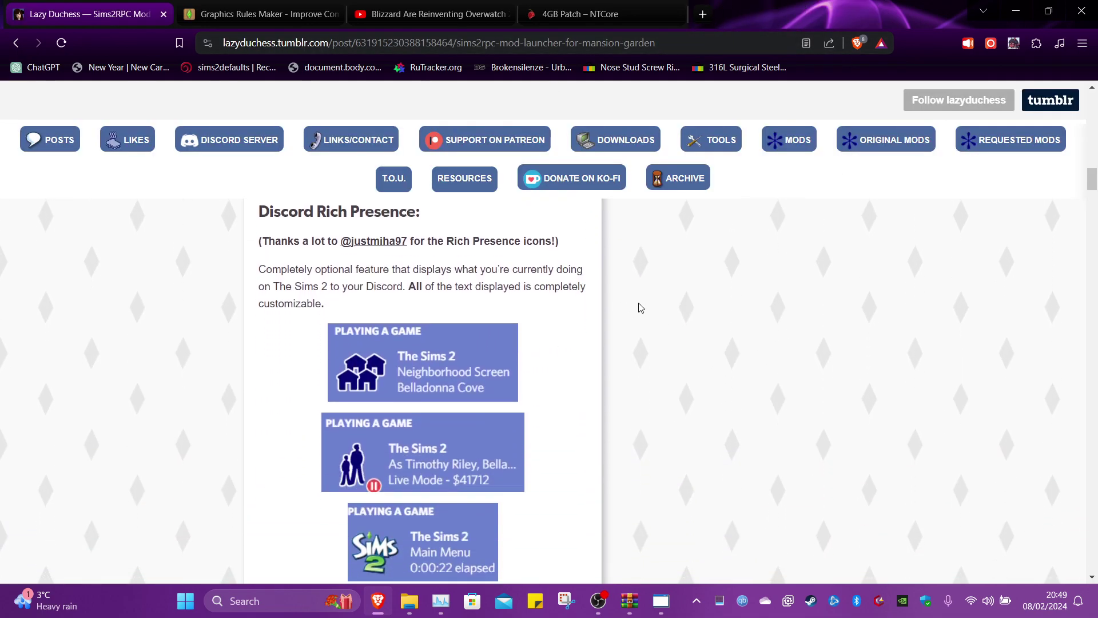
{"action": "scroll", "coordinate": [706, 439], "scroll_direction": "up", "scroll_amount": 5}
Search Windows for "sims 2" and for the Sims2RPC launcher, and dismiss the search.
{"action": "left_click", "coordinate": [274, 605]}
{"action": "type", "text": "sims 2"}
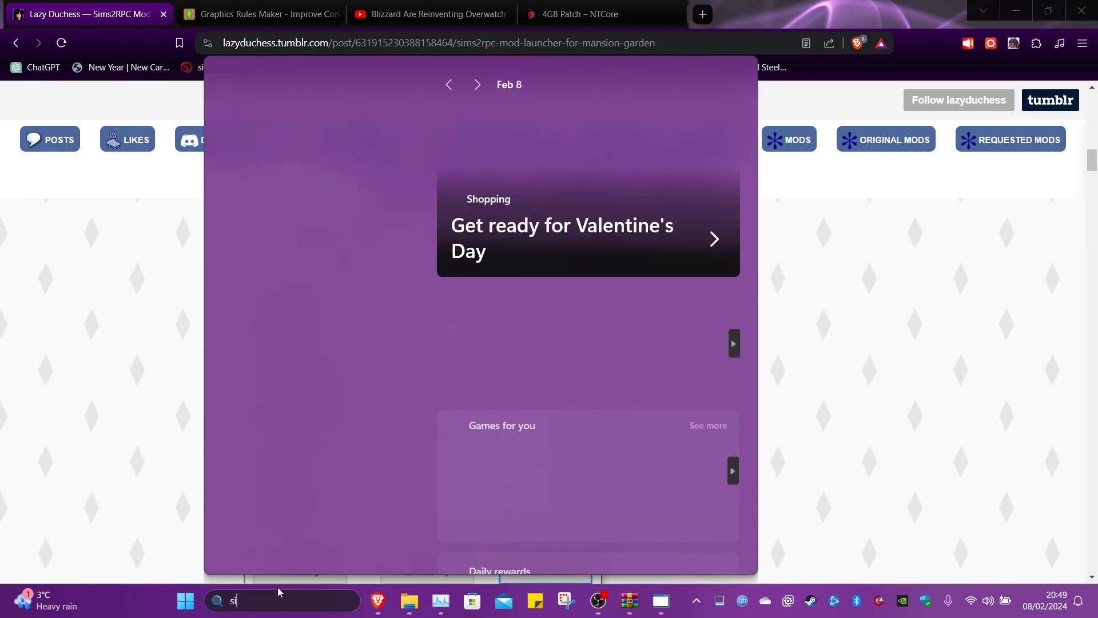
{"action": "key", "text": "BackSpace"}
{"action": "key", "text": "BackSpace"}
{"action": "key", "text": "BackSpace"}
{"action": "key", "text": "BackSpace"}
{"action": "key", "text": "BackSpace"}
{"action": "key", "text": "BackSpace"}
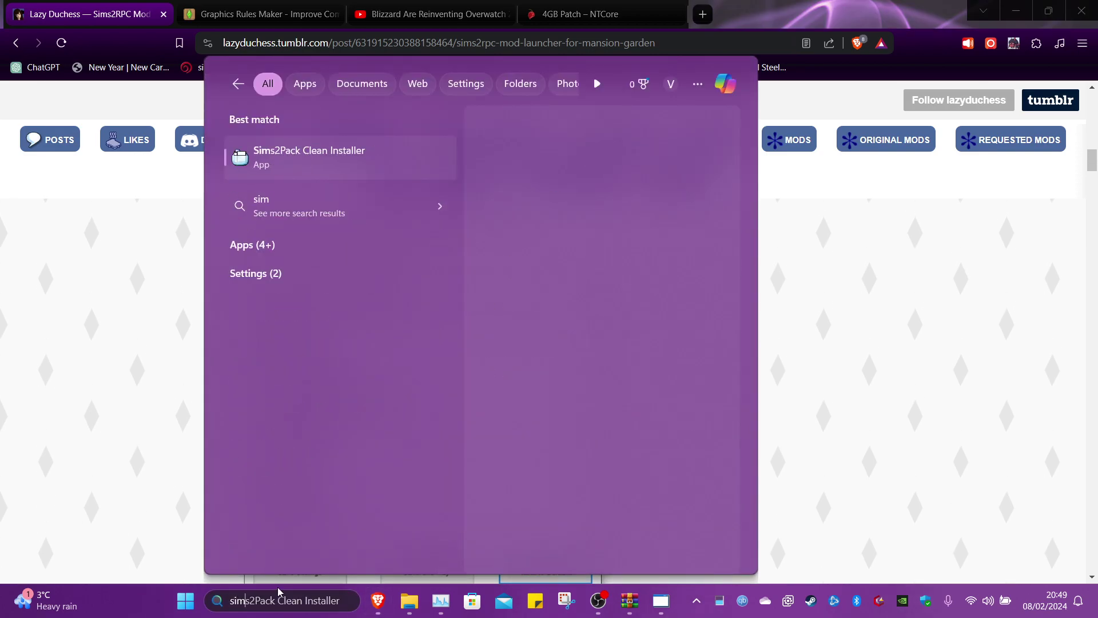
{"action": "type", "text": "rcpch"}
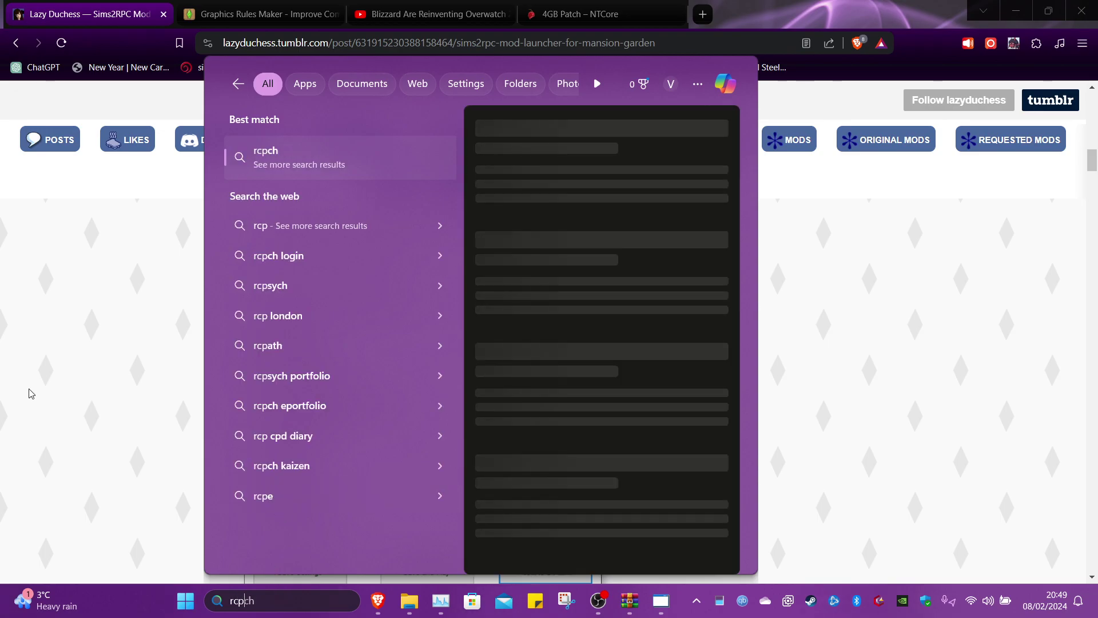
{"action": "left_click", "coordinate": [591, 586]}
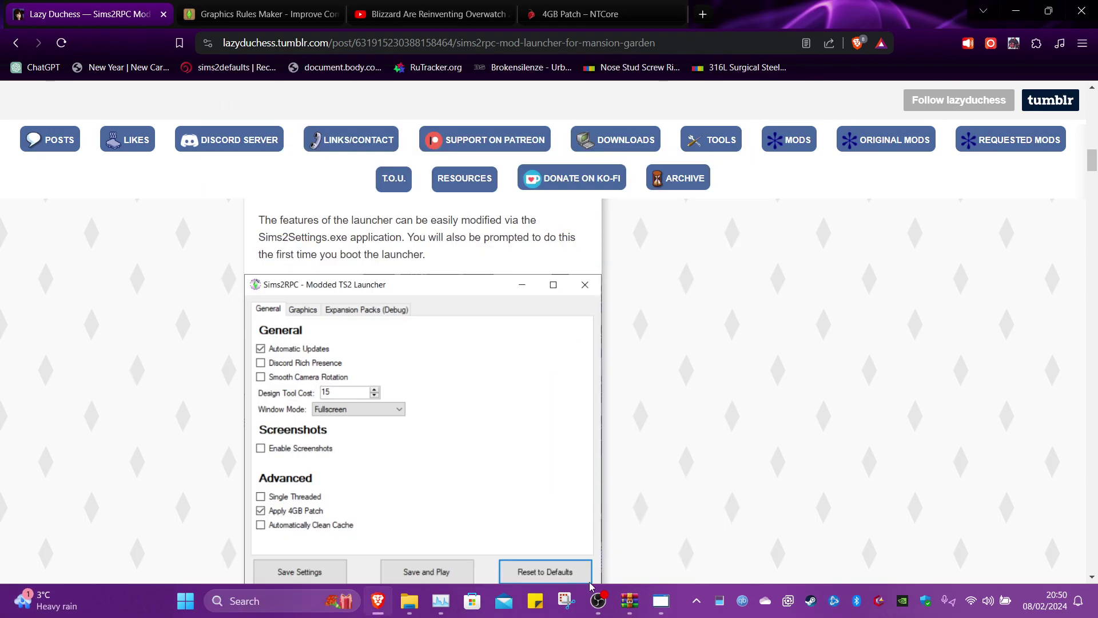
Bring up the 4GB patch's Select Executable dialog and close it without opening Sims2EP9.exe.
{"action": "left_click", "coordinate": [653, 607]}
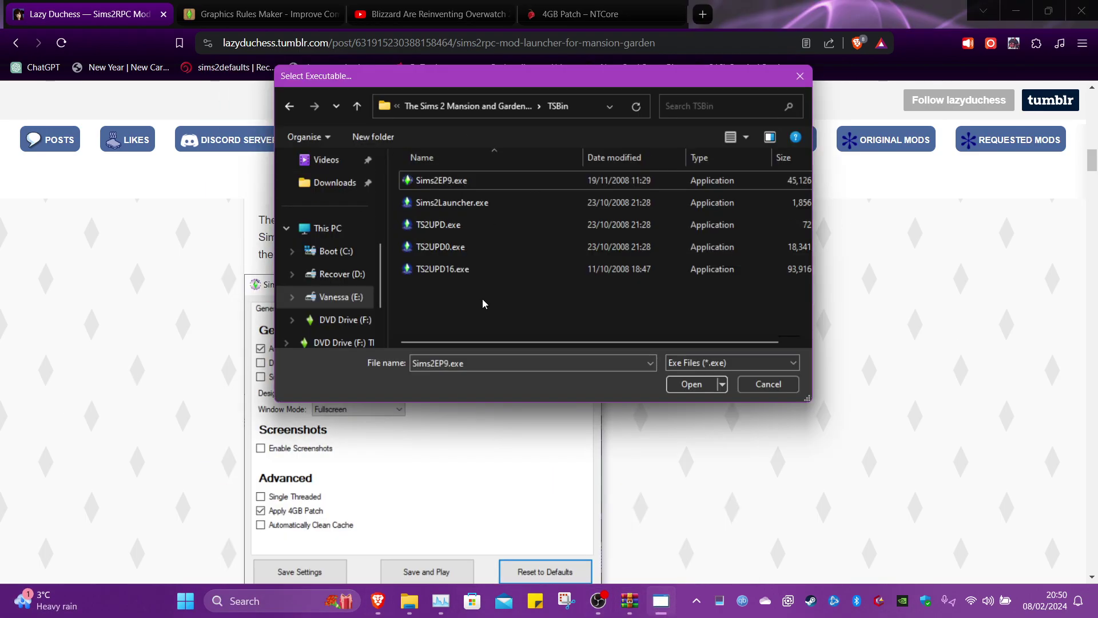
{"action": "left_click", "coordinate": [485, 184]}
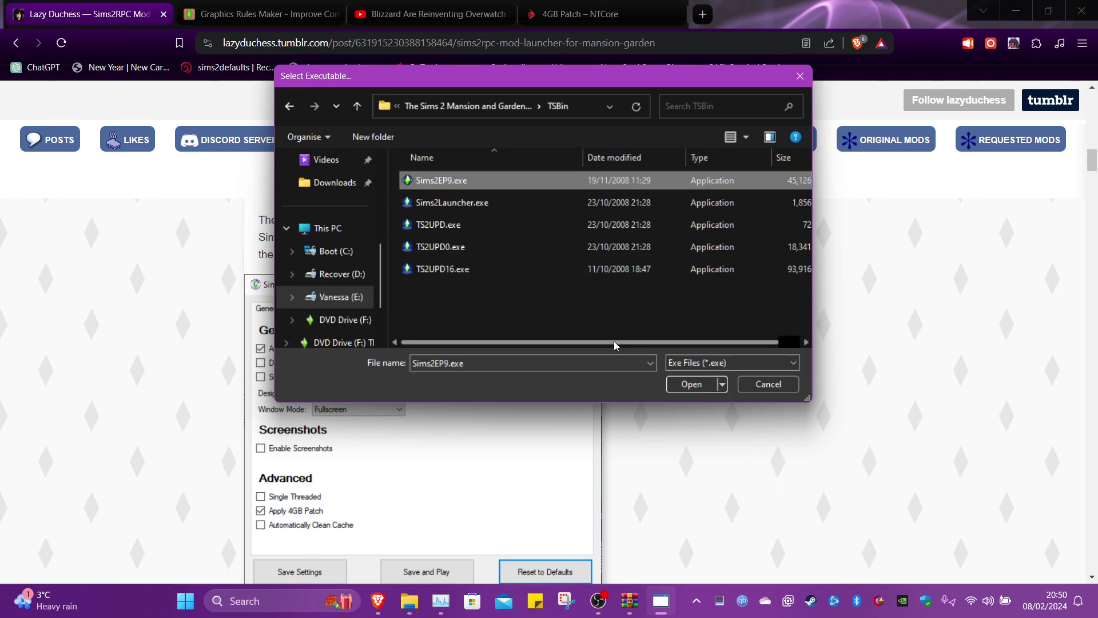
{"action": "left_click", "coordinate": [799, 77]}
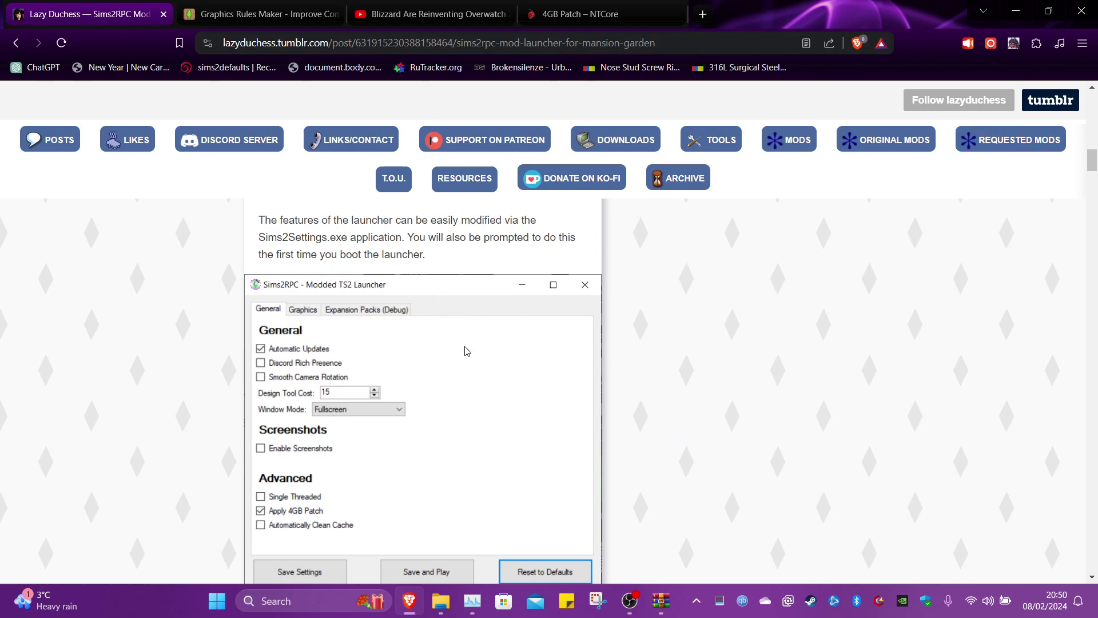
Review the Sims2RPC page's launcher settings screenshot, Discord Rich Presence section, download links and required packages.
{"action": "scroll", "coordinate": [216, 417], "scroll_direction": "down", "scroll_amount": 1}
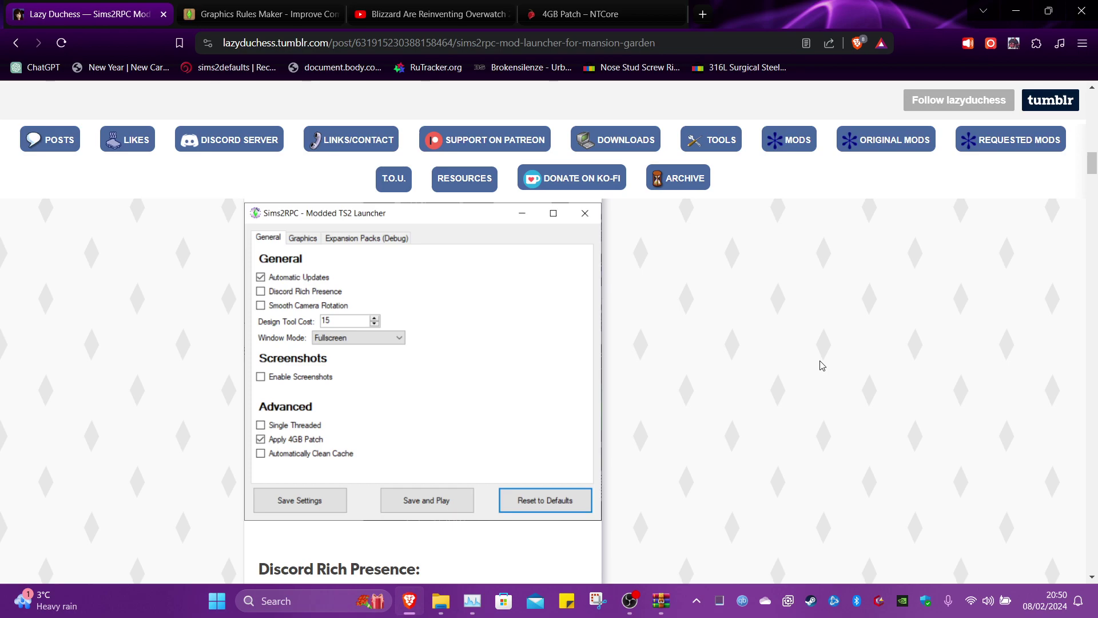
{"action": "scroll", "coordinate": [677, 296], "scroll_direction": "down", "scroll_amount": 20}
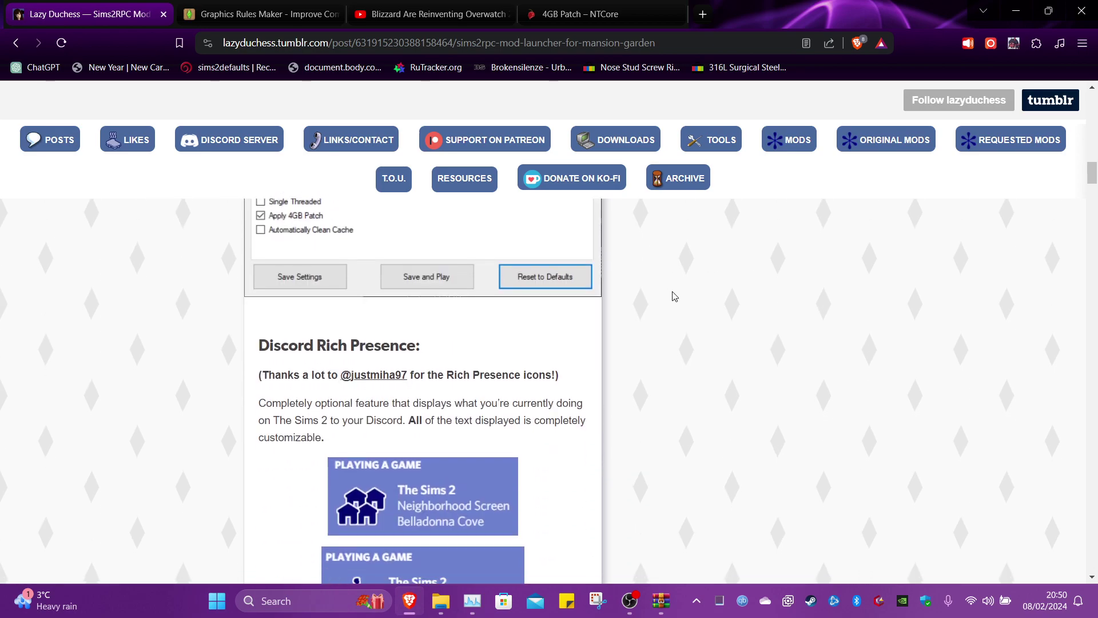
{"action": "scroll", "coordinate": [676, 296], "scroll_direction": "up", "scroll_amount": 10}
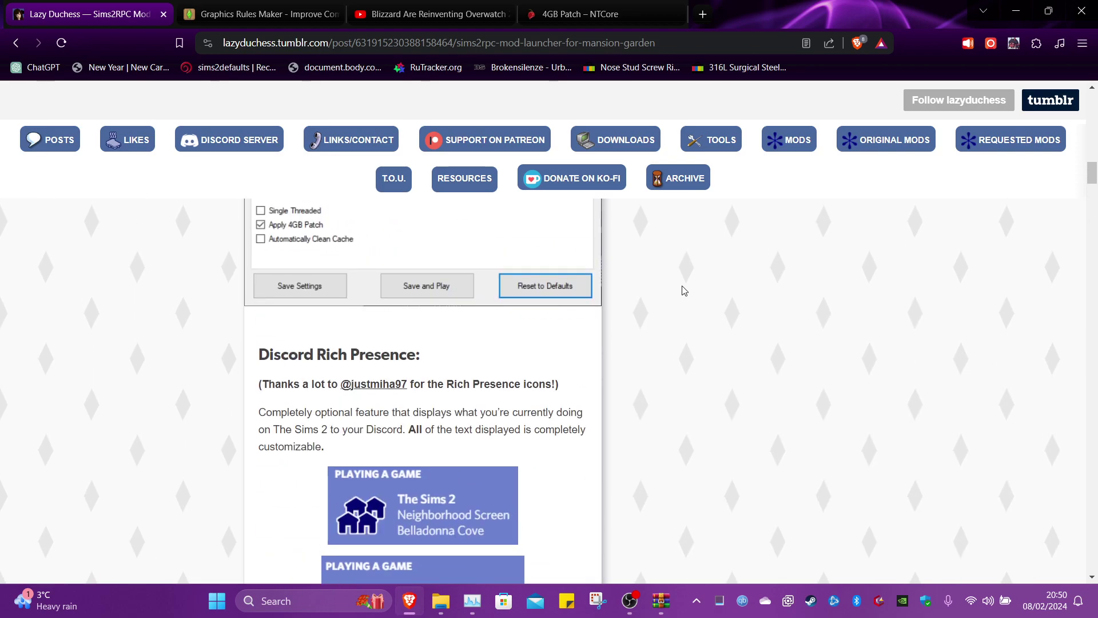
{"action": "scroll", "coordinate": [735, 346], "scroll_direction": "up", "scroll_amount": 6}
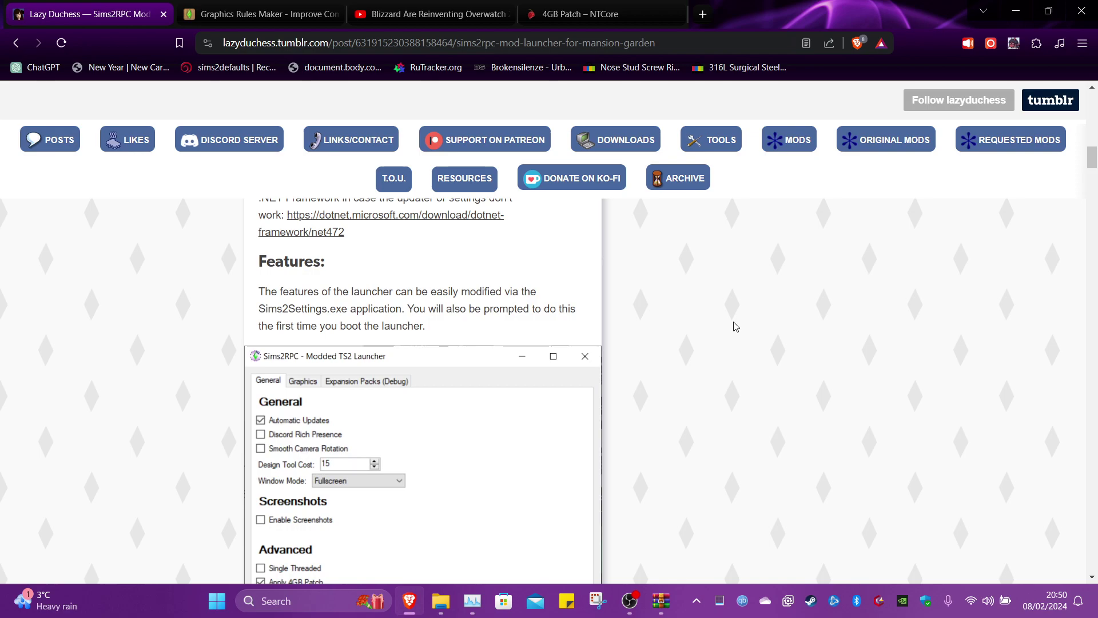
{"action": "scroll", "coordinate": [735, 326], "scroll_direction": "up", "scroll_amount": 15}
{"action": "scroll", "coordinate": [539, 459], "scroll_direction": "down", "scroll_amount": 10}
{"action": "scroll", "coordinate": [539, 459], "scroll_direction": "down", "scroll_amount": 2}
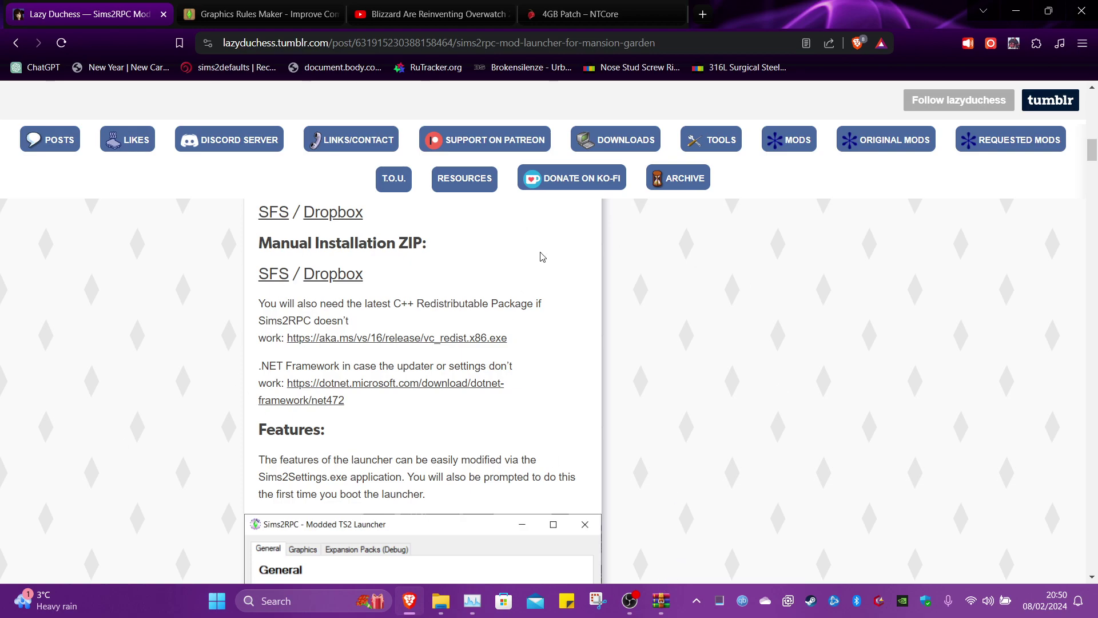
Minimise Brave to reach the desktop and close the 4gb_patch.zip archive.
{"action": "left_click", "coordinate": [1017, 13]}
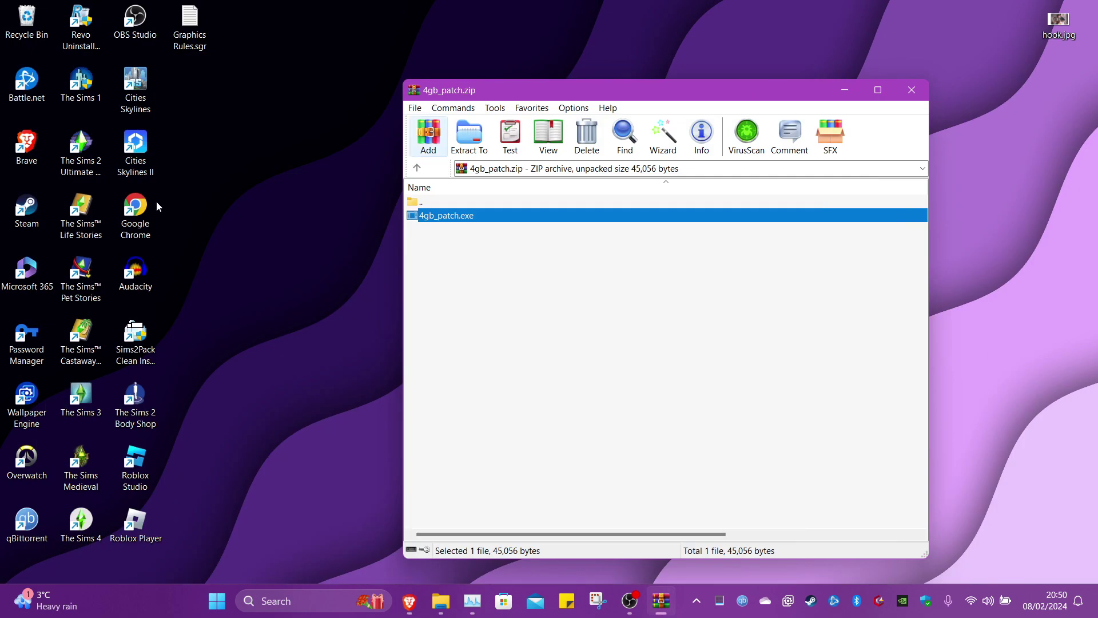
{"action": "right_click", "coordinate": [82, 208]}
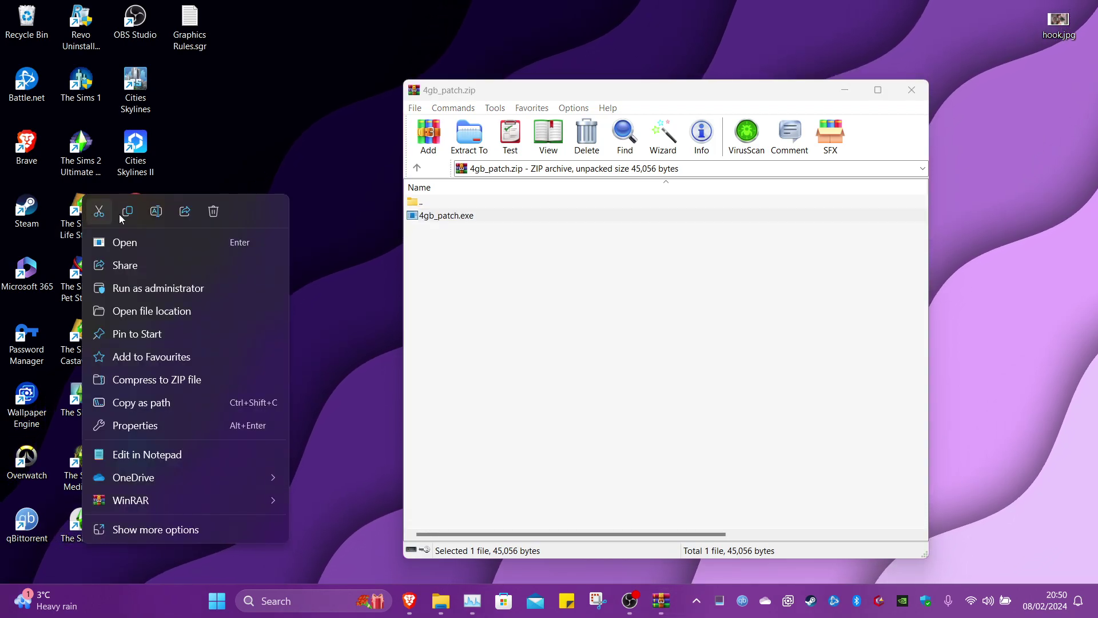
{"action": "left_click", "coordinate": [412, 186]}
{"action": "left_click", "coordinate": [318, 218]}
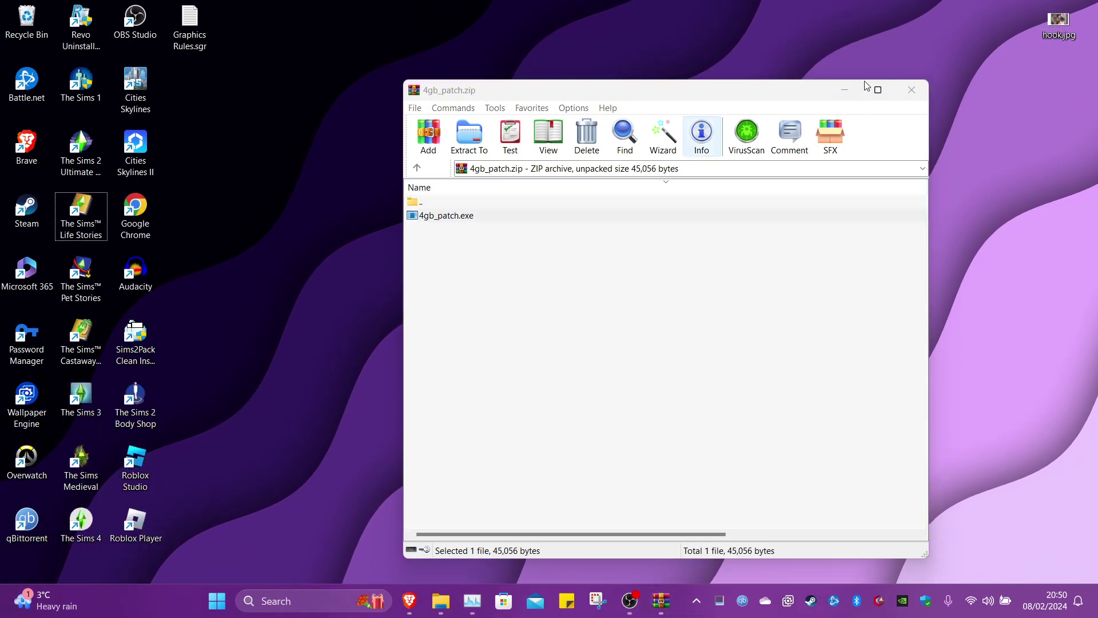
{"action": "left_click", "coordinate": [912, 89]}
{"action": "right_click", "coordinate": [79, 210]}
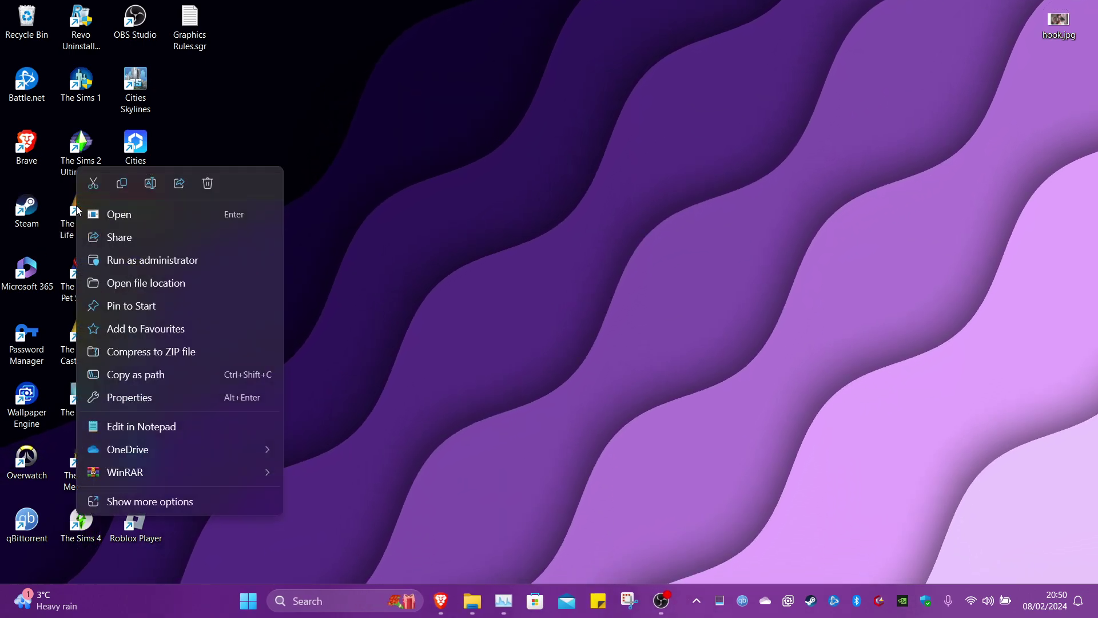
{"action": "left_click", "coordinate": [414, 189]}
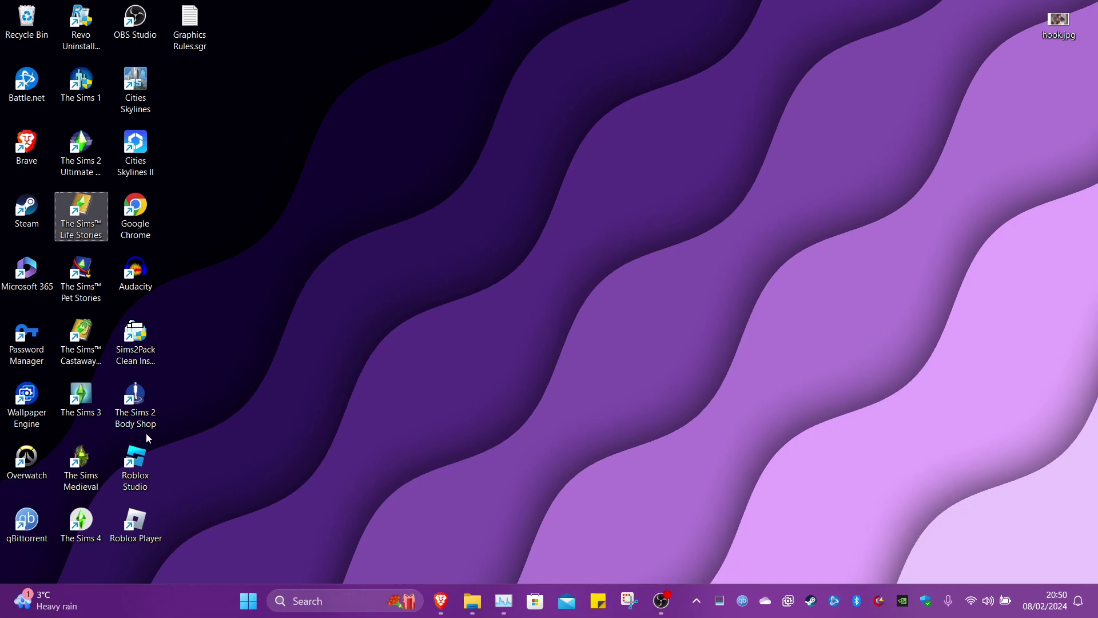
{"action": "double_click", "coordinate": [88, 229]}
{"action": "key", "text": "Escape"}
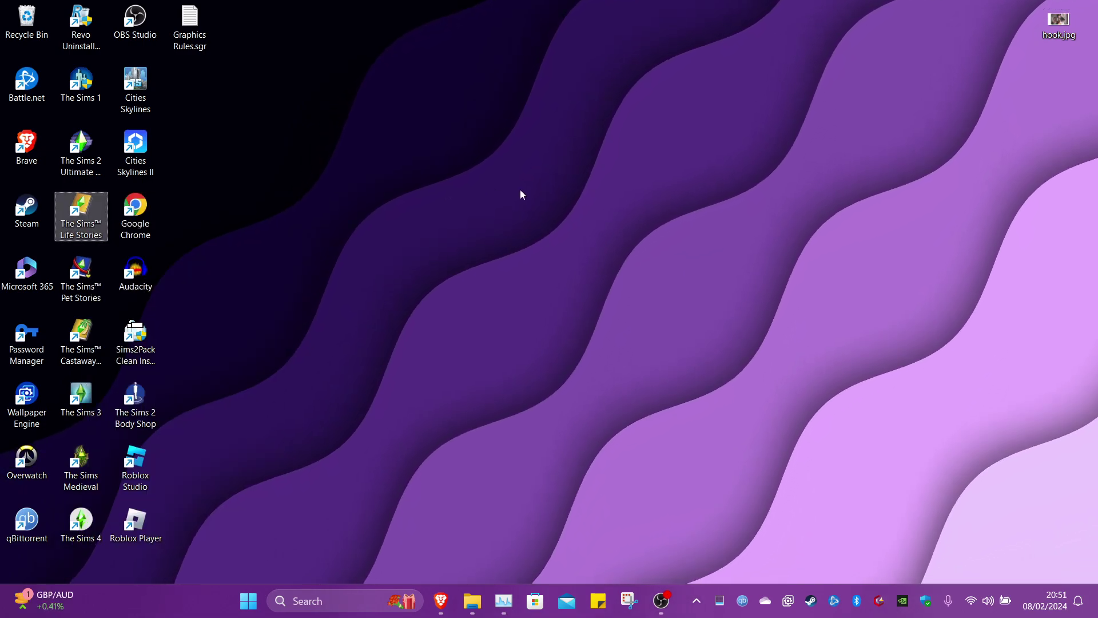
Search Windows for "sims" to look through the installed Sims apps, and dismiss the search.
{"action": "left_click", "coordinate": [367, 599]}
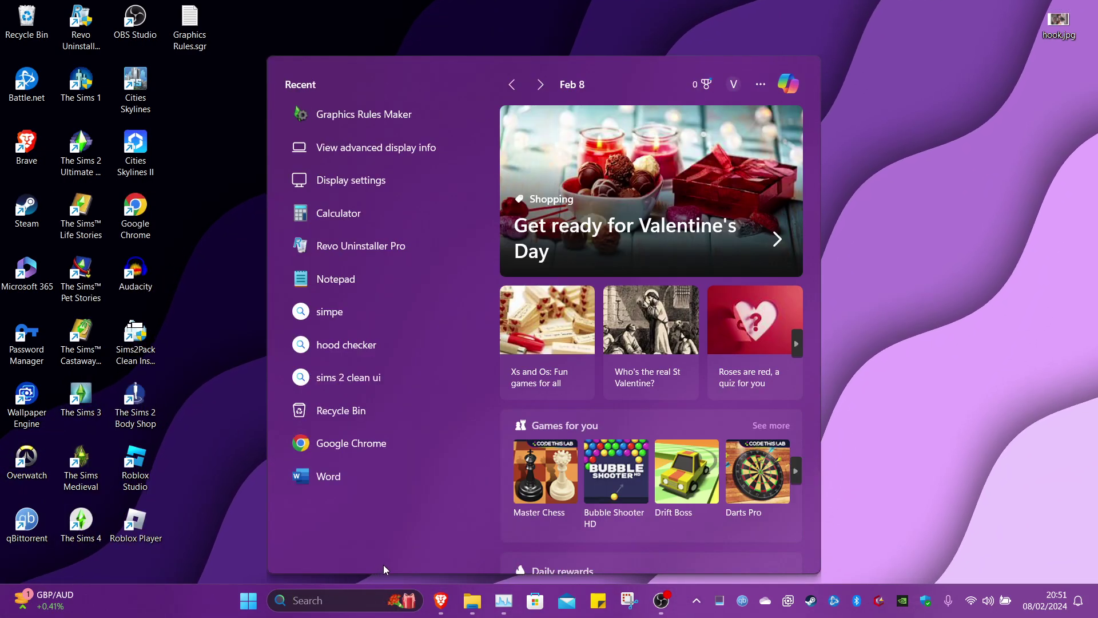
{"action": "type", "text": "sims"}
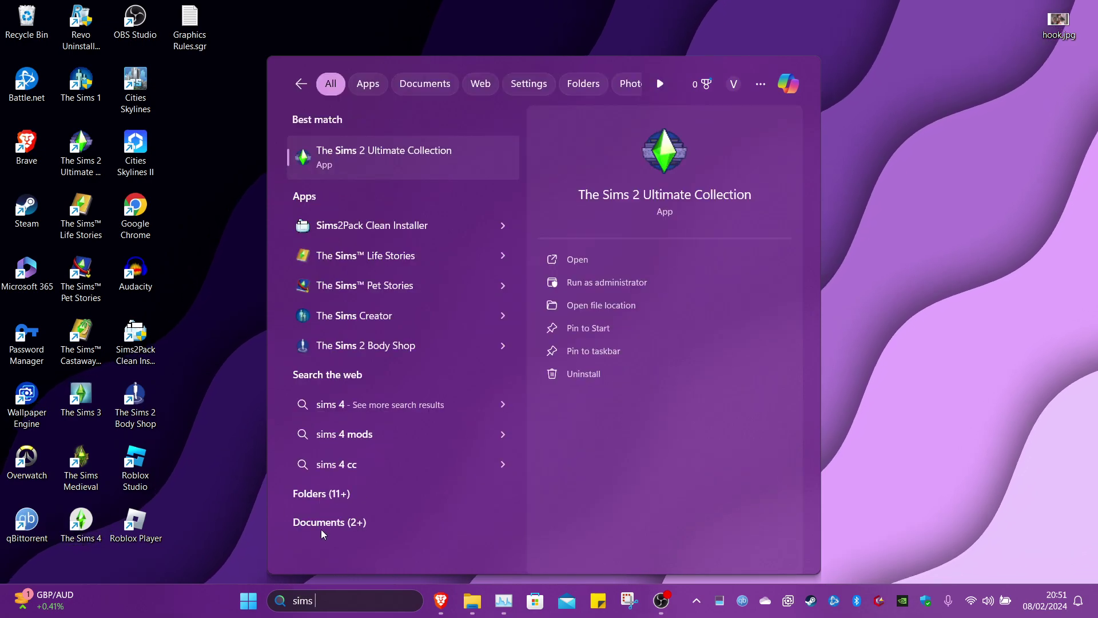
{"action": "left_click", "coordinate": [220, 383]}
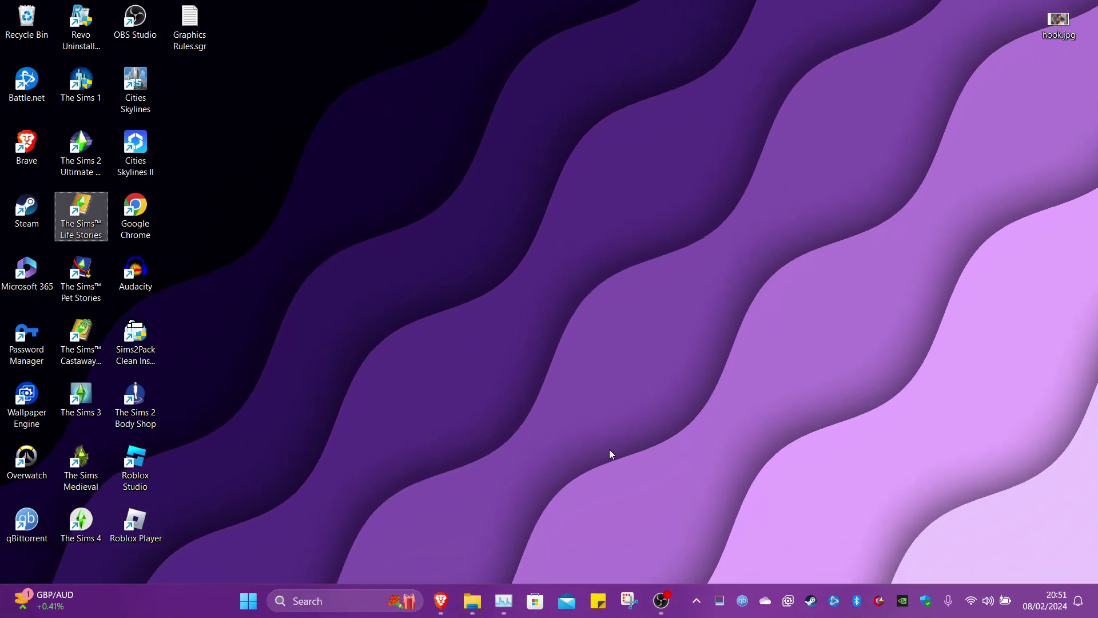
Return to Brave, follow the MTS download link for Sims2RPC and download Sims2RPC Web Installer.zip.
{"action": "key", "text": "alt+Tab"}
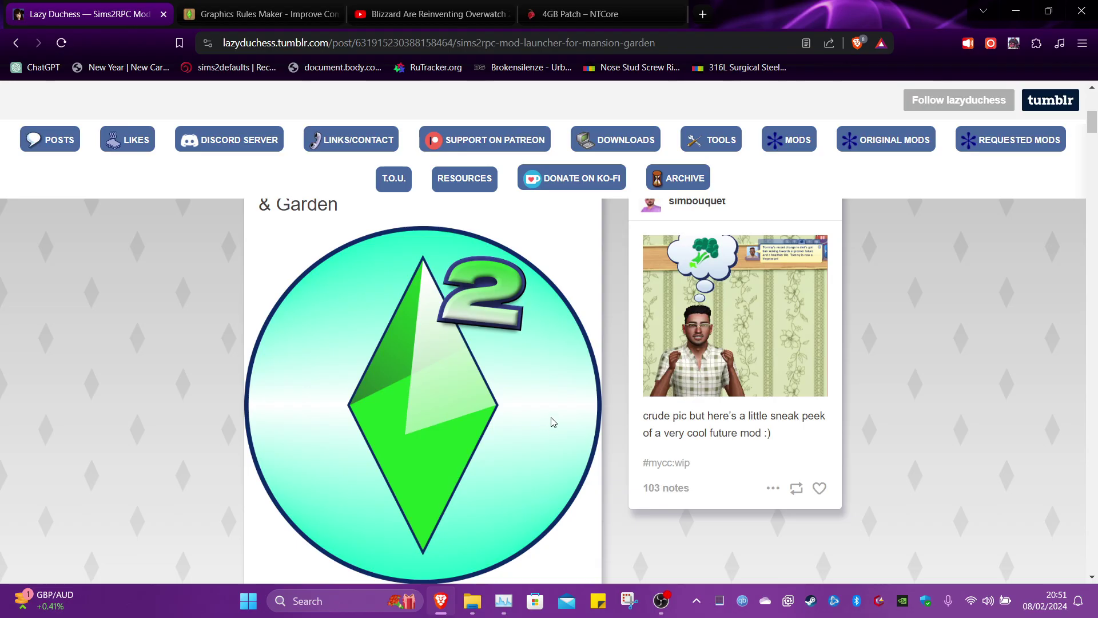
{"action": "scroll", "coordinate": [564, 406], "scroll_direction": "down", "scroll_amount": 10}
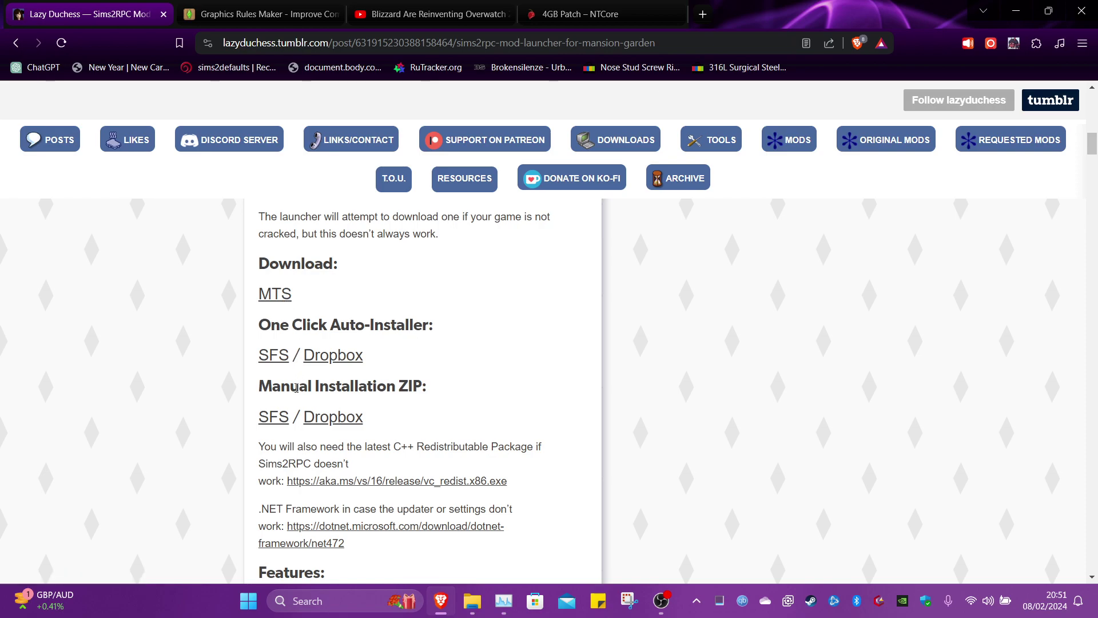
{"action": "left_click", "coordinate": [286, 297]}
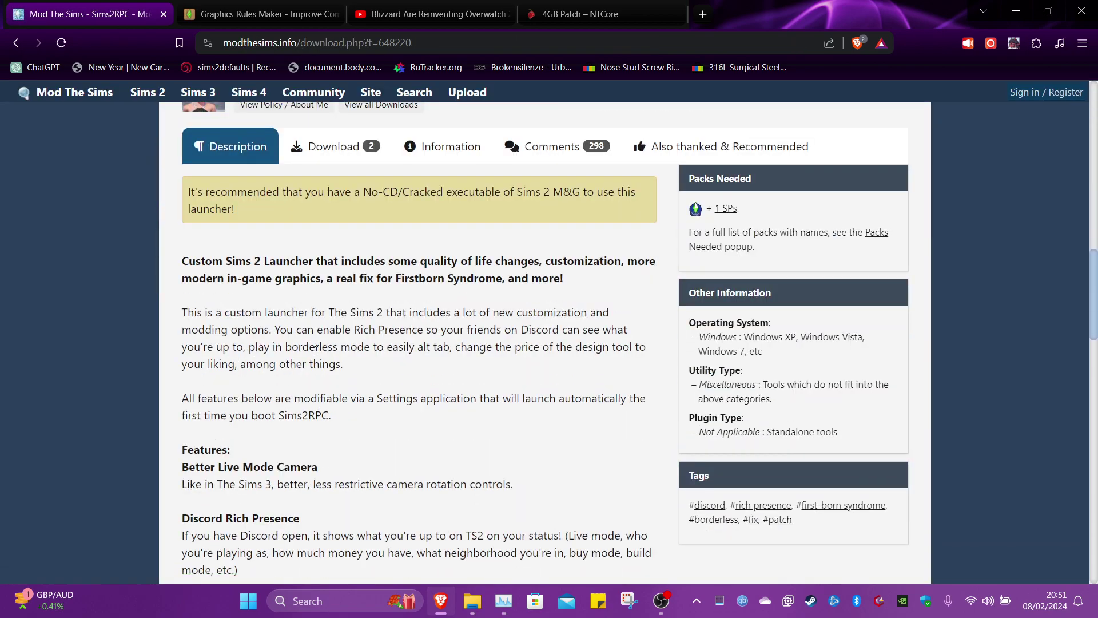
{"action": "left_click", "coordinate": [326, 149]}
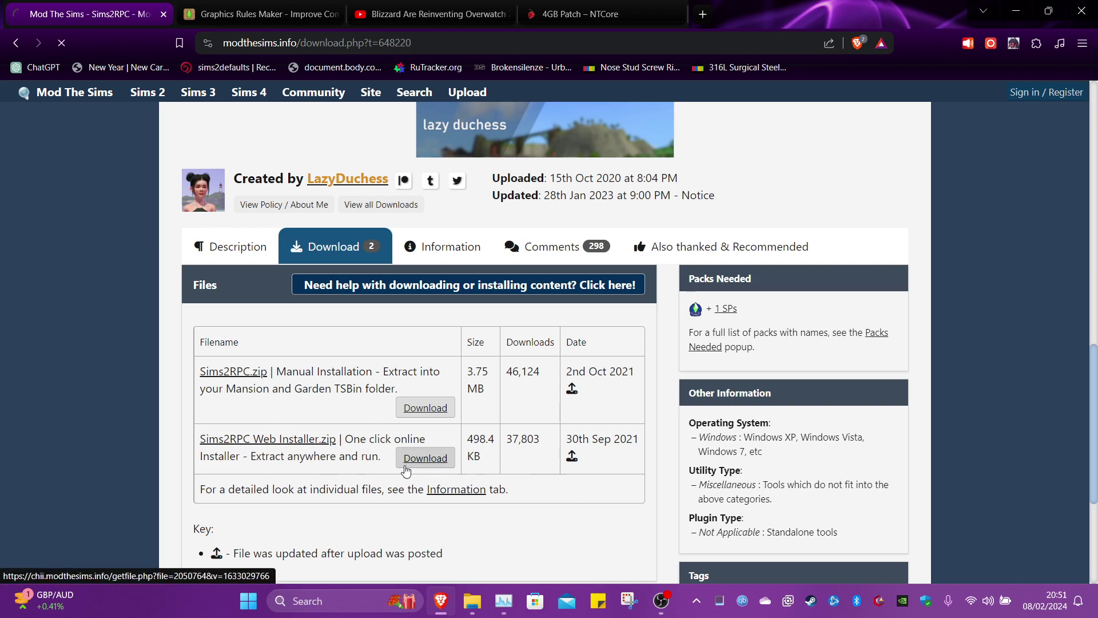
Run Sims2RPCInstaller.exe from the downloaded archive, install Sims2RPC and accept creating its desktop shortcuts.
{"action": "left_click", "coordinate": [995, 78]}
{"action": "left_click", "coordinate": [504, 217]}
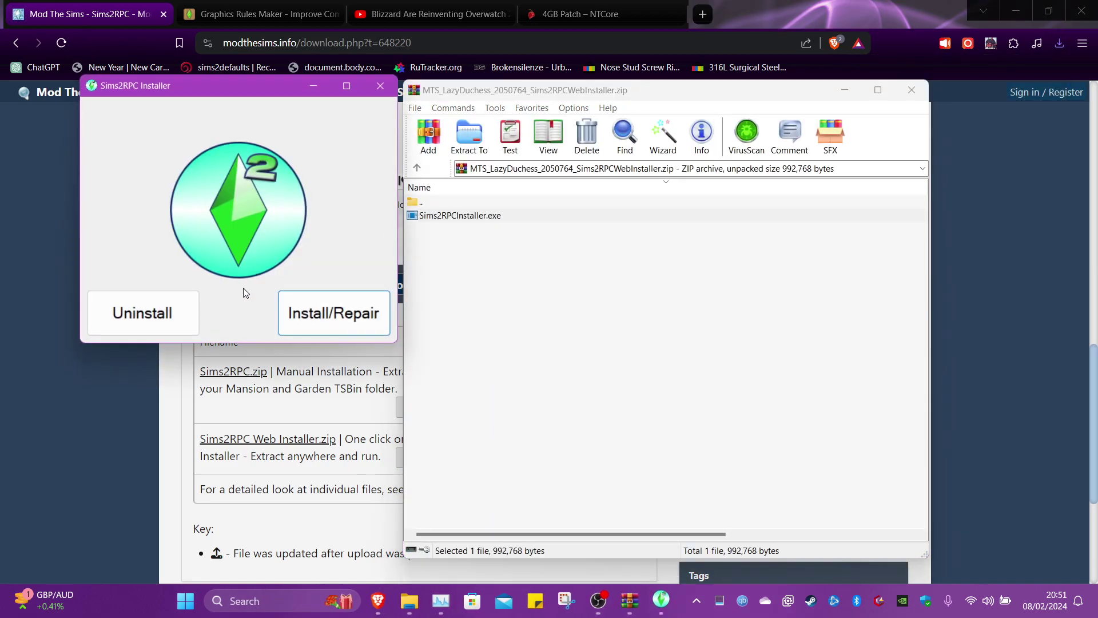
{"action": "left_click", "coordinate": [318, 312]}
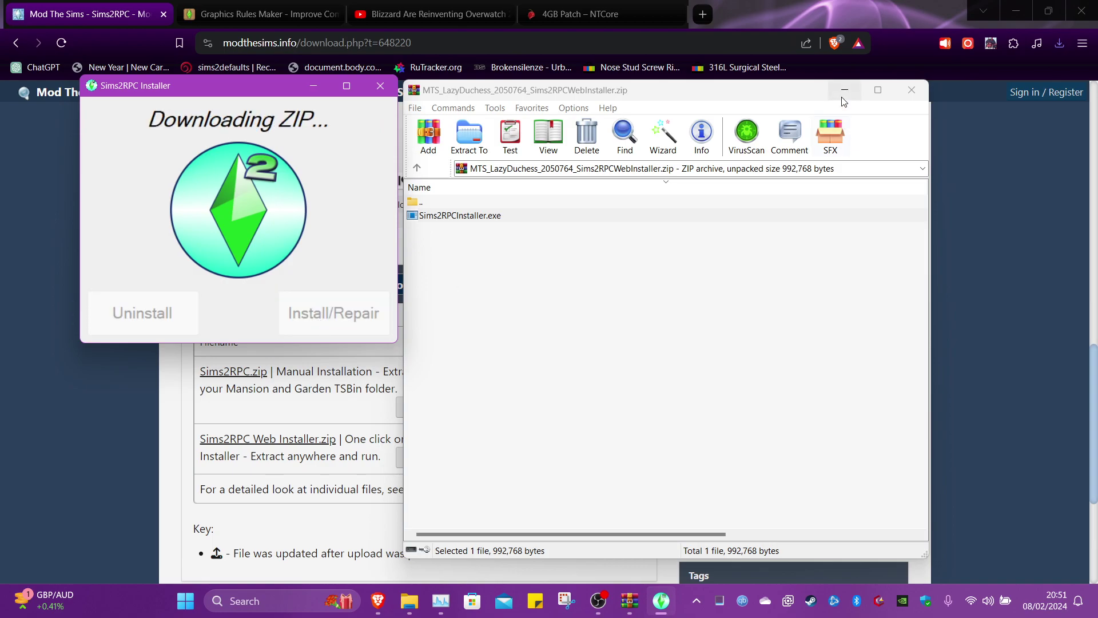
{"action": "left_click", "coordinate": [911, 88]}
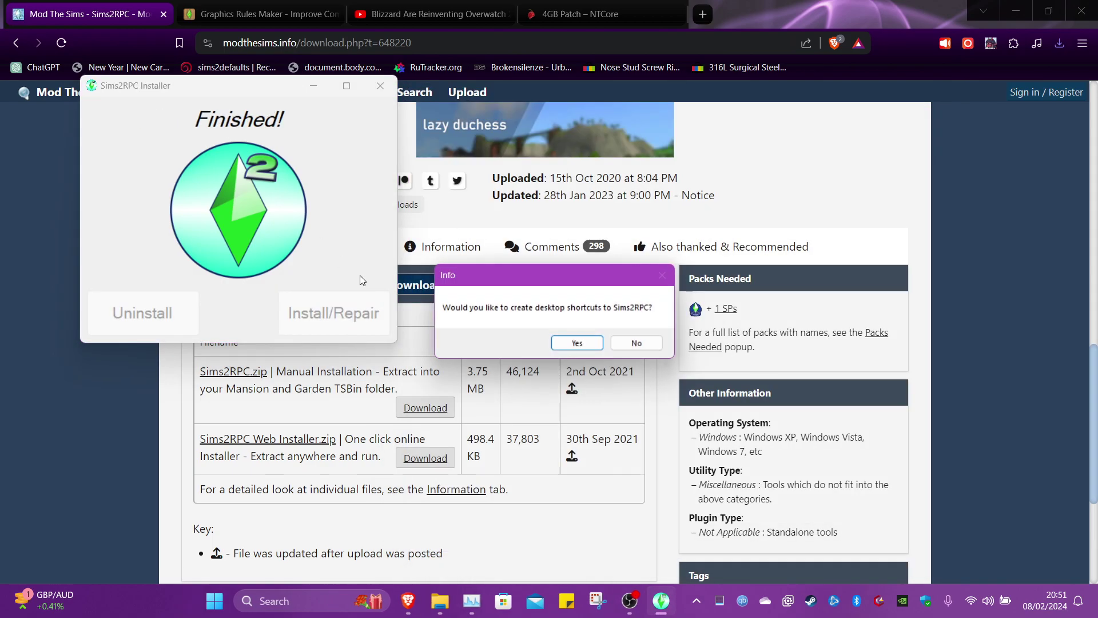
{"action": "left_click", "coordinate": [565, 343]}
{"action": "left_click", "coordinate": [586, 342]}
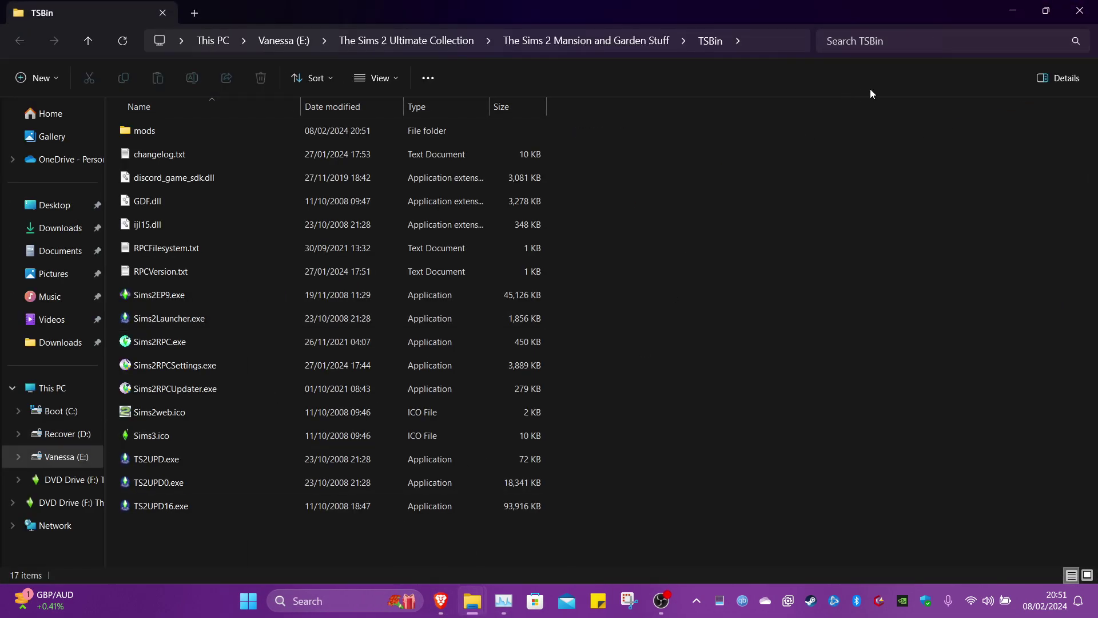
Open Sims2RPCSettings.exe from the TSBin folder, keep Borderless as the window mode and check the Discord Rich Presence description.
{"action": "double_click", "coordinate": [191, 368]}
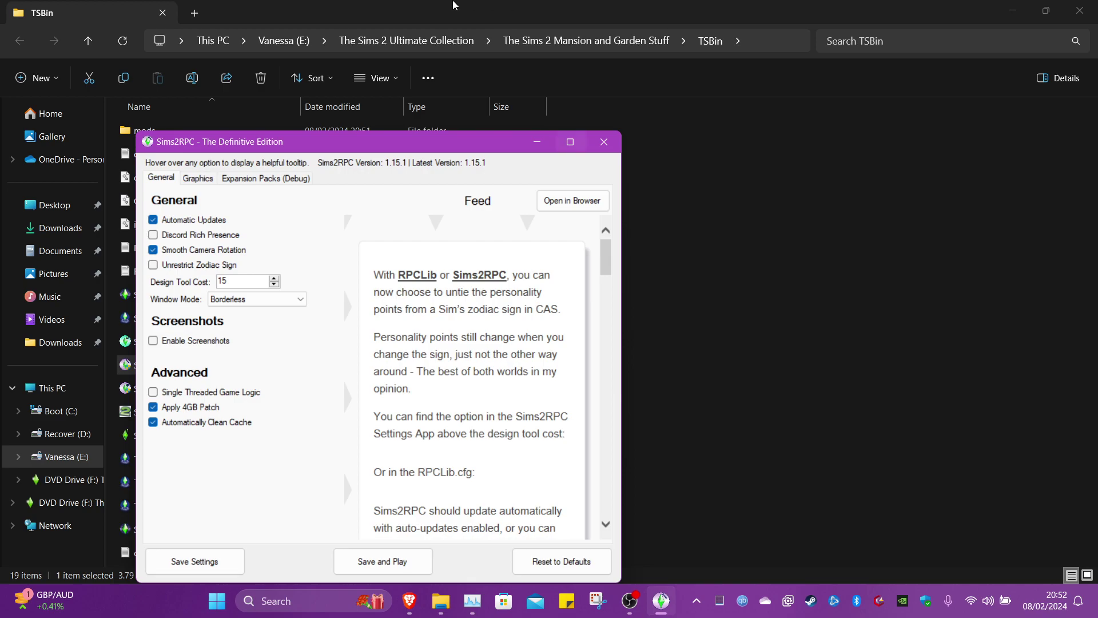
{"action": "left_click_drag", "start_coordinate": [264, 147], "coordinate": [358, 50]}
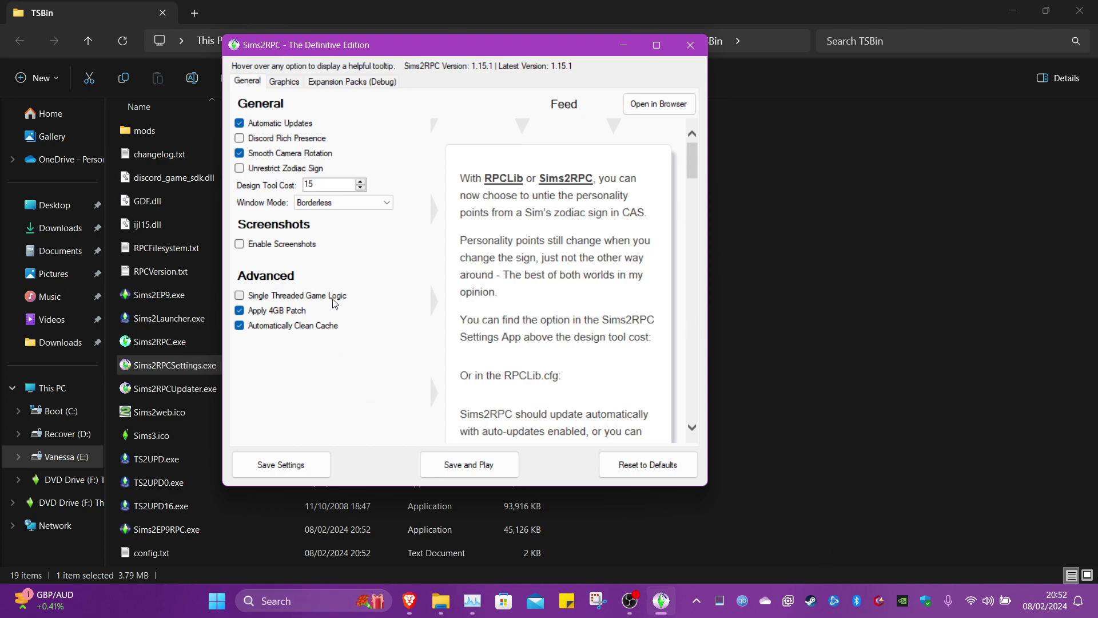
{"action": "left_click", "coordinate": [369, 205]}
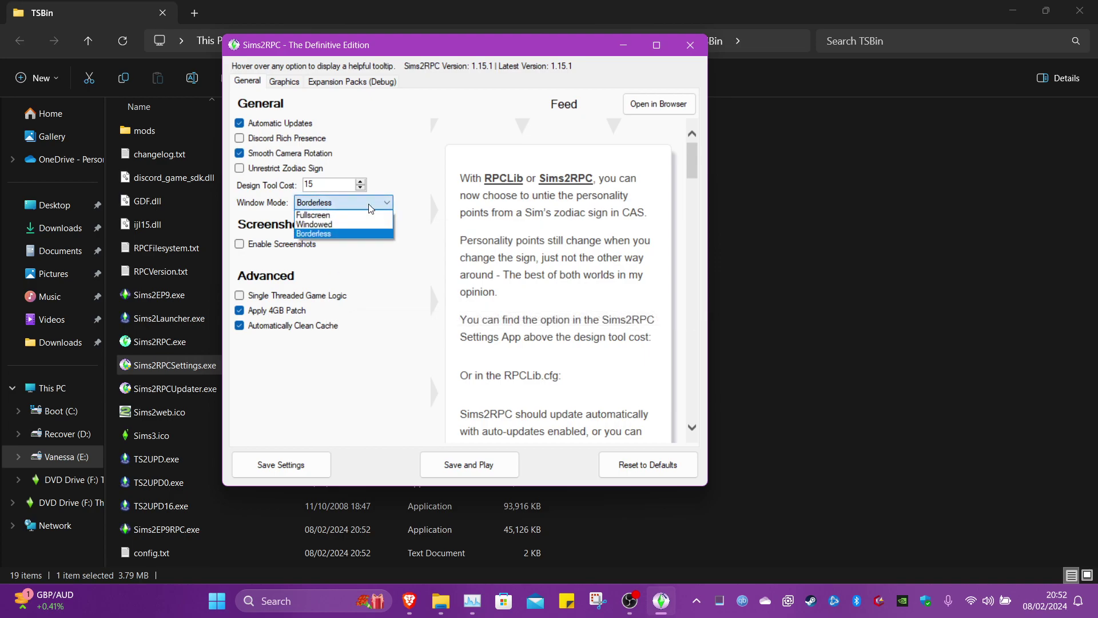
{"action": "left_click", "coordinate": [370, 205]}
{"action": "left_click", "coordinate": [370, 204]}
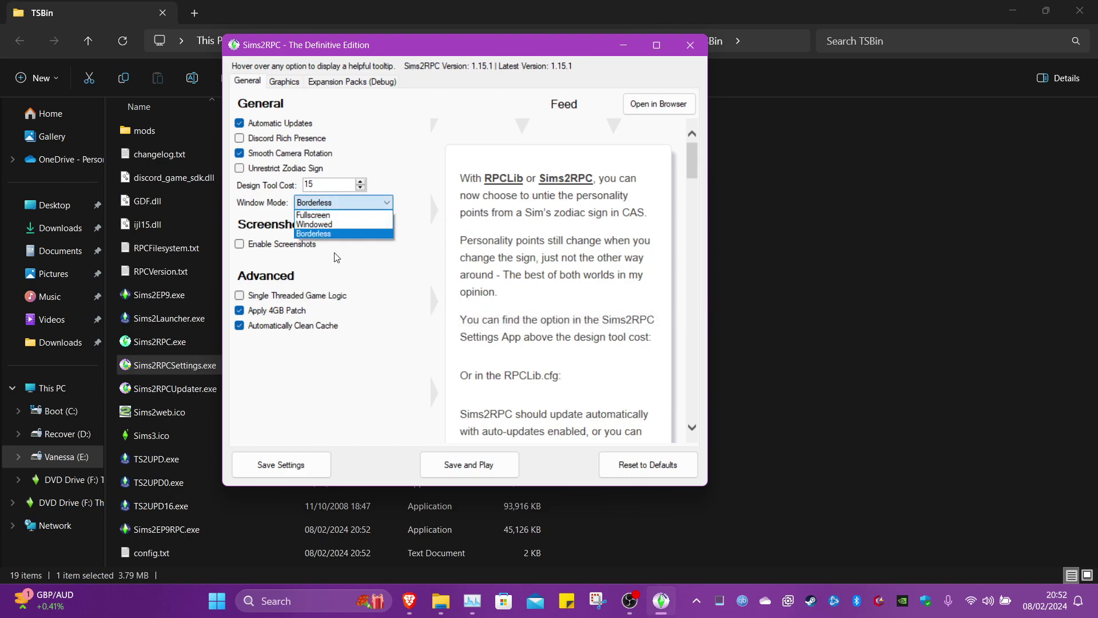
{"action": "left_click", "coordinate": [326, 235]}
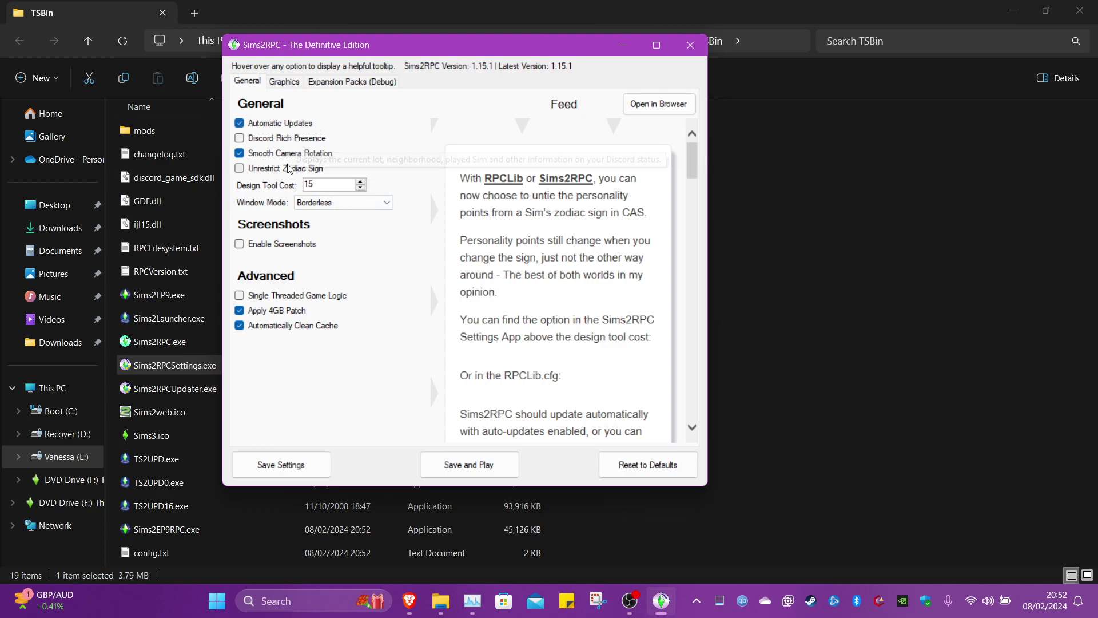
{"action": "mouse_move", "coordinate": [299, 143]}
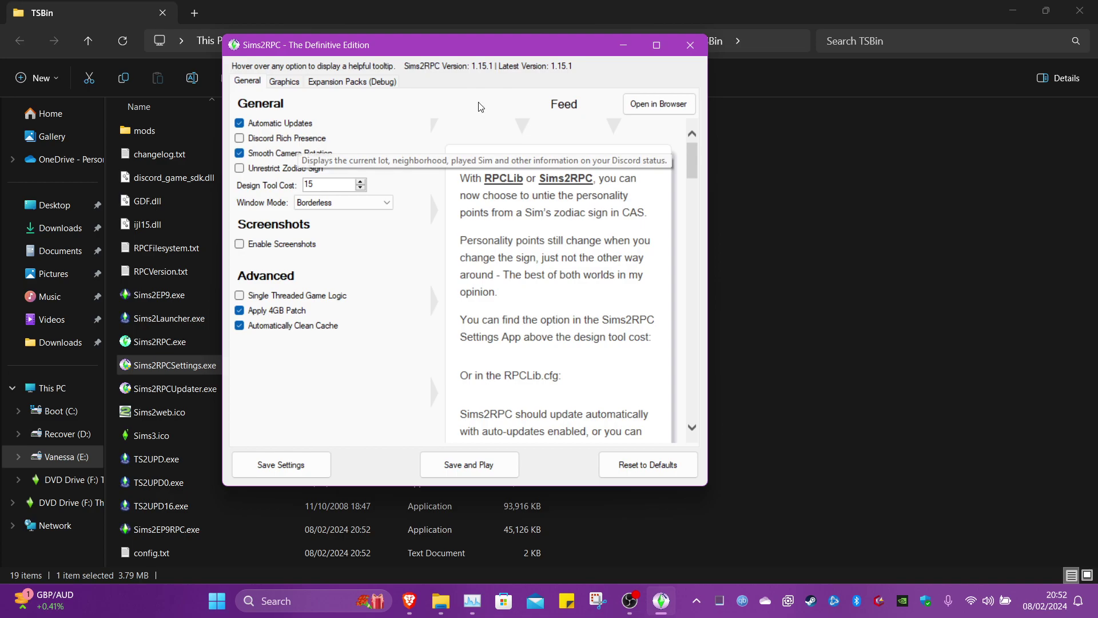
Enable Lot View Ocean Reflections and Unrestrict Zodiac Sign, then save the Sims2RPC settings and close the window.
{"action": "left_click", "coordinate": [274, 86]}
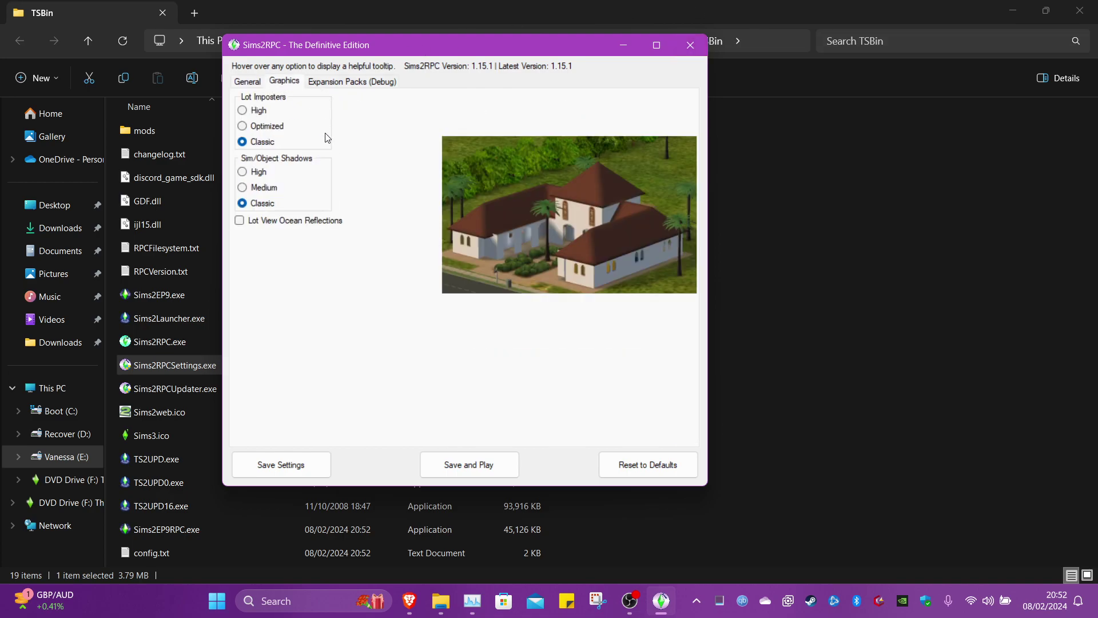
{"action": "left_click", "coordinate": [239, 221]}
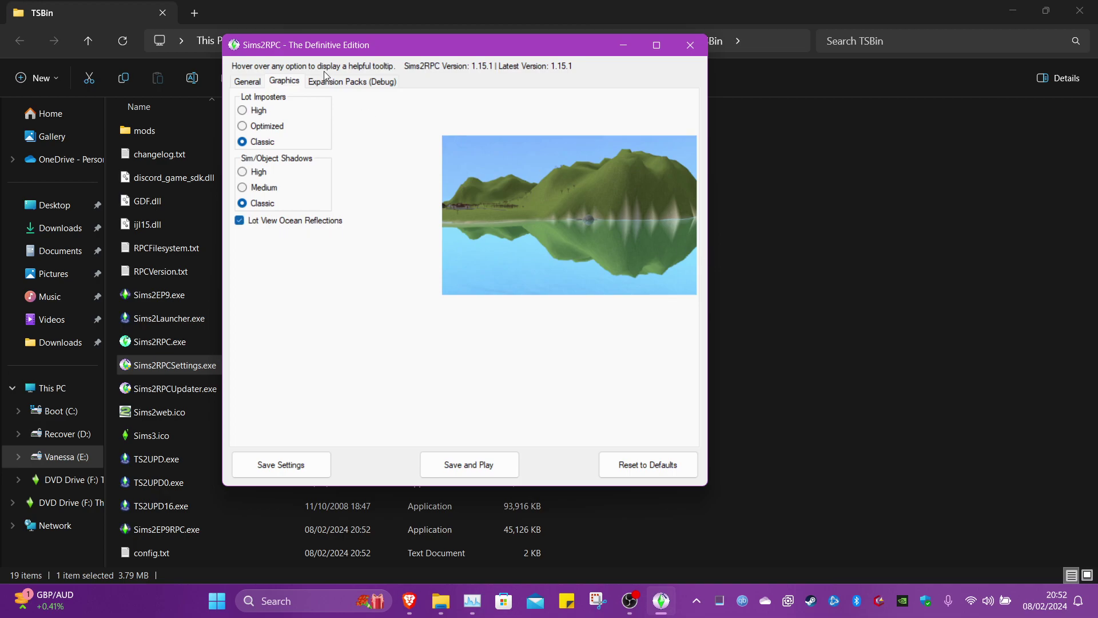
{"action": "left_click", "coordinate": [256, 82]}
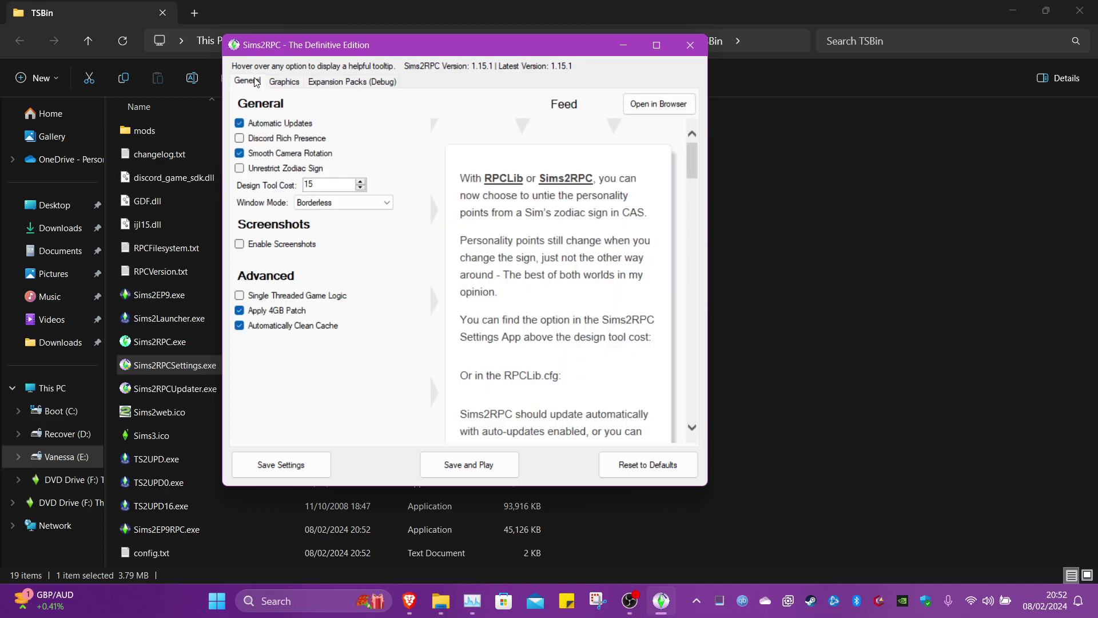
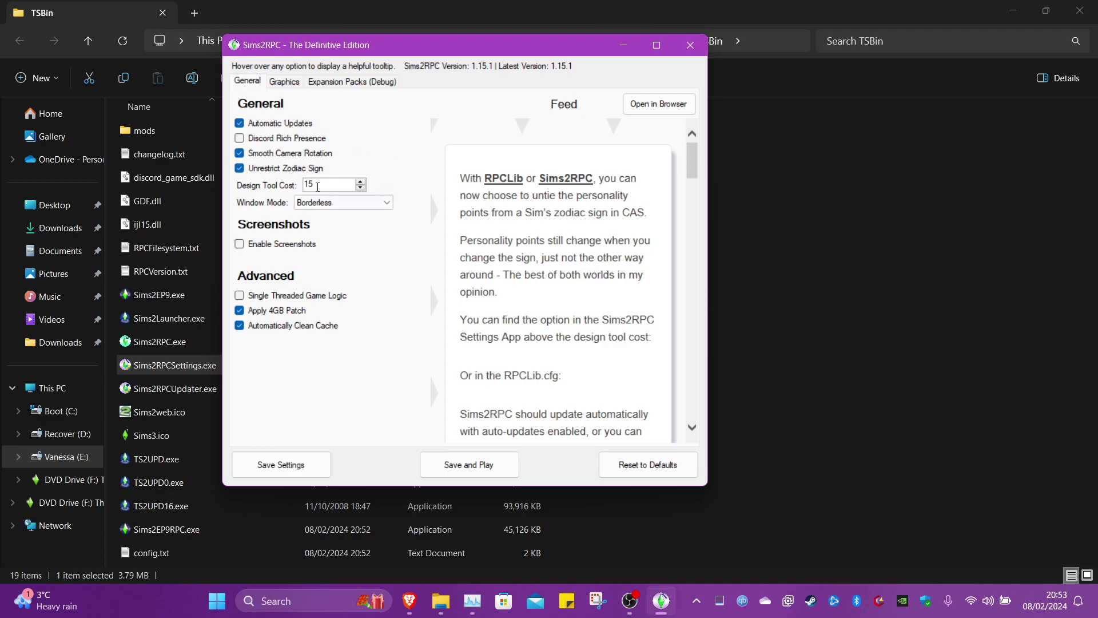
{"action": "left_click_drag", "start_coordinate": [317, 187], "coordinate": [276, 196]}
{"action": "left_click", "coordinate": [313, 468]}
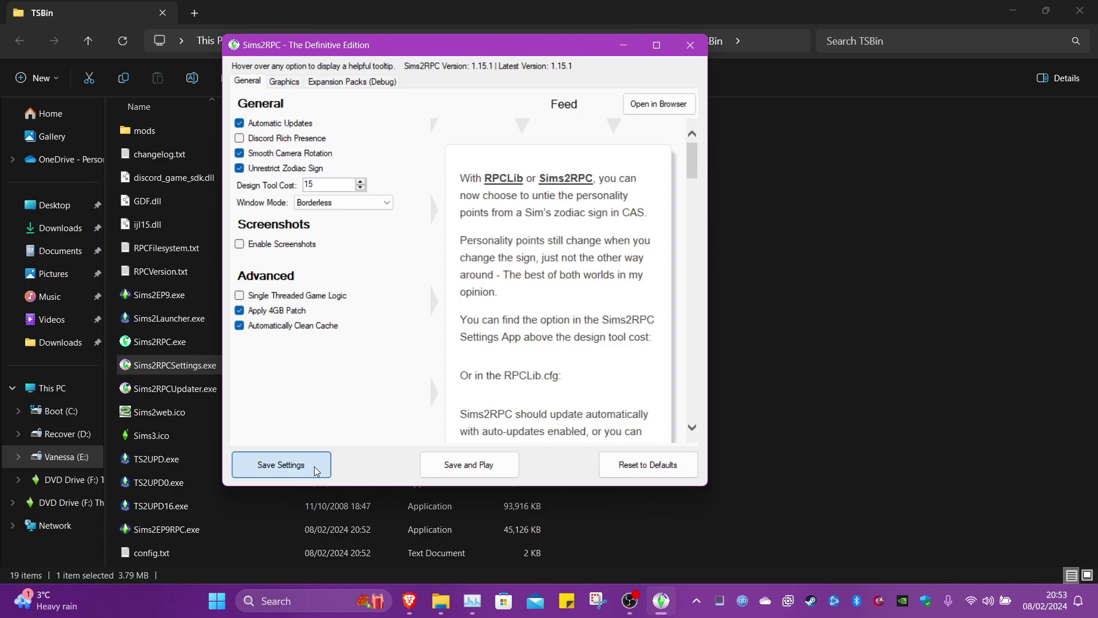
{"action": "left_click", "coordinate": [691, 45]}
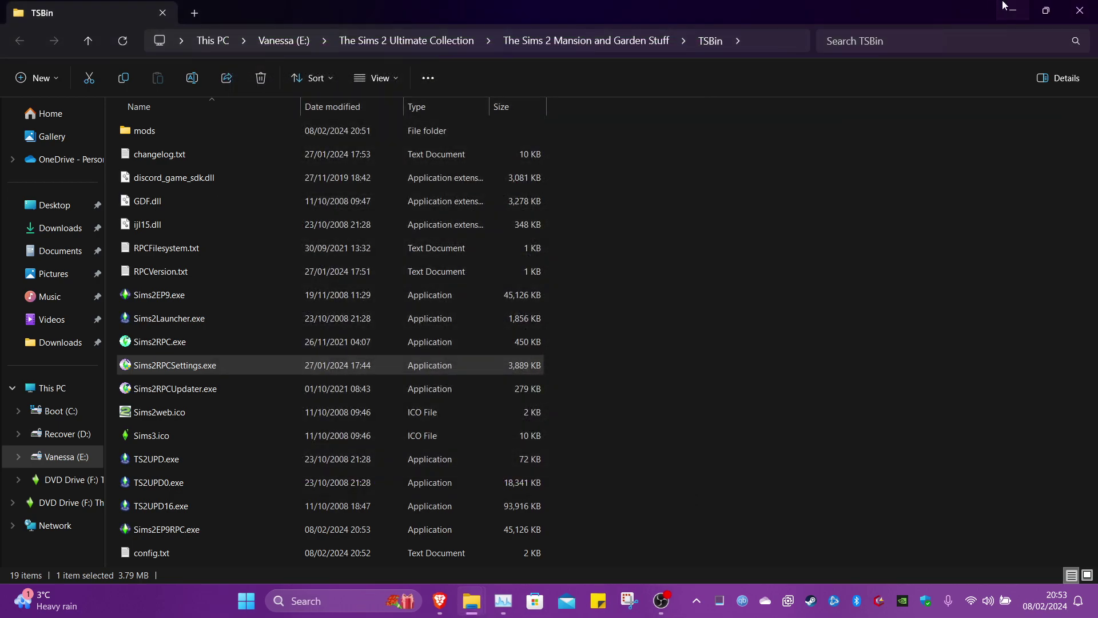
Minimise the open windows and move Graphics Rules.sgr from the desktop to the Recycle Bin.
{"action": "left_click", "coordinate": [1011, 10]}
{"action": "left_click", "coordinate": [998, 11]}
{"action": "left_click", "coordinate": [1011, 9]}
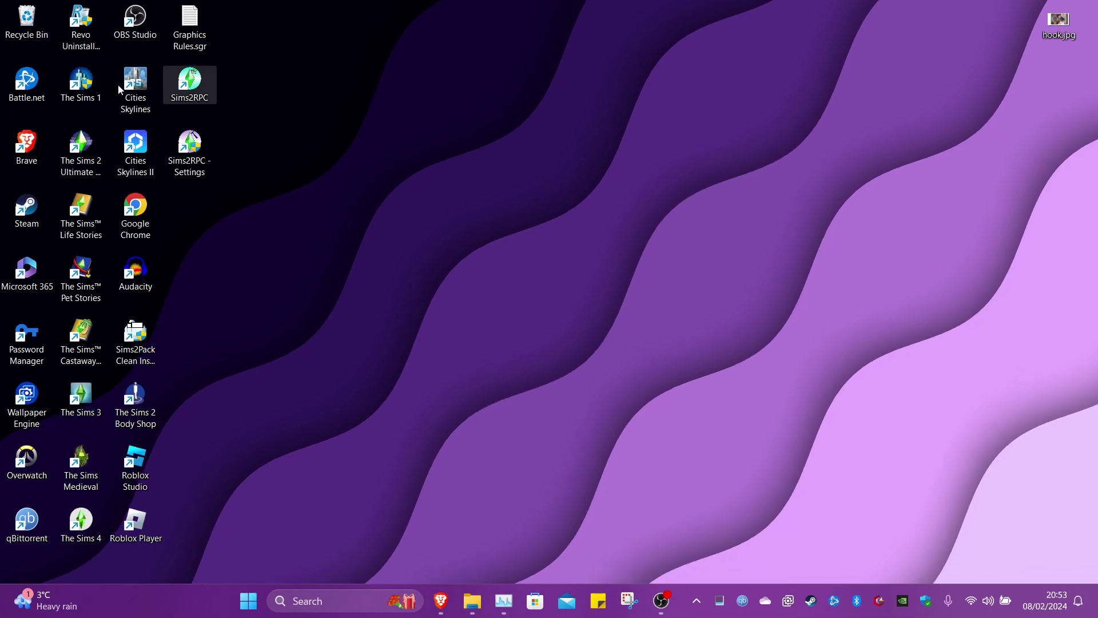
{"action": "left_click_drag", "start_coordinate": [197, 31], "coordinate": [27, 22]}
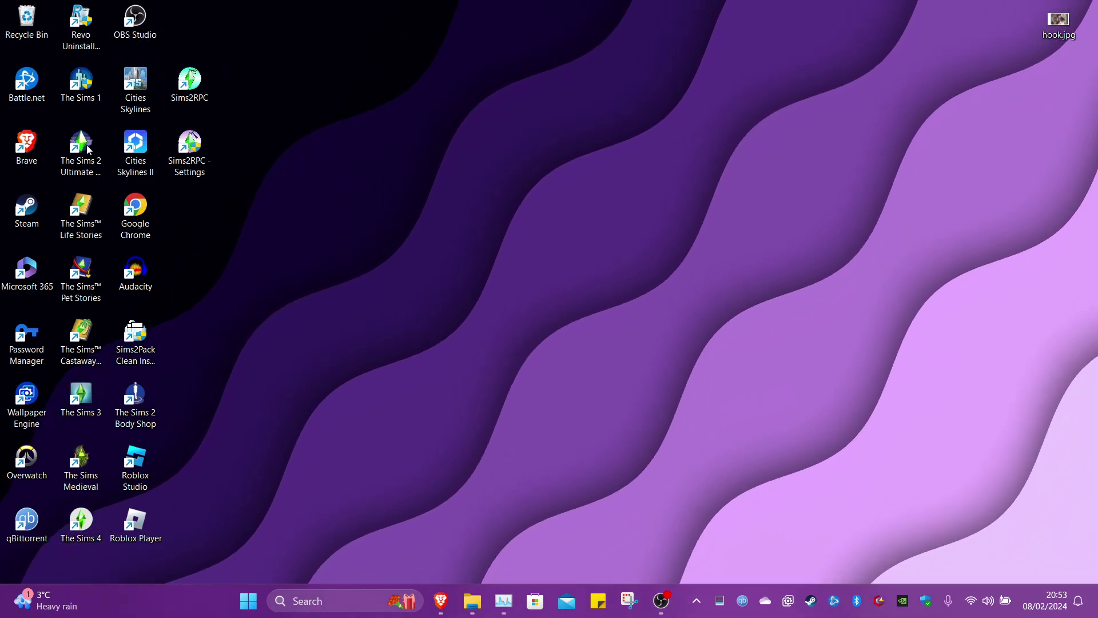
Move the original The Sims 2 Ultimate Collection shortcut to an empty area of the desktop and copy its name.
{"action": "left_click_drag", "start_coordinate": [80, 149], "coordinate": [276, 213]}
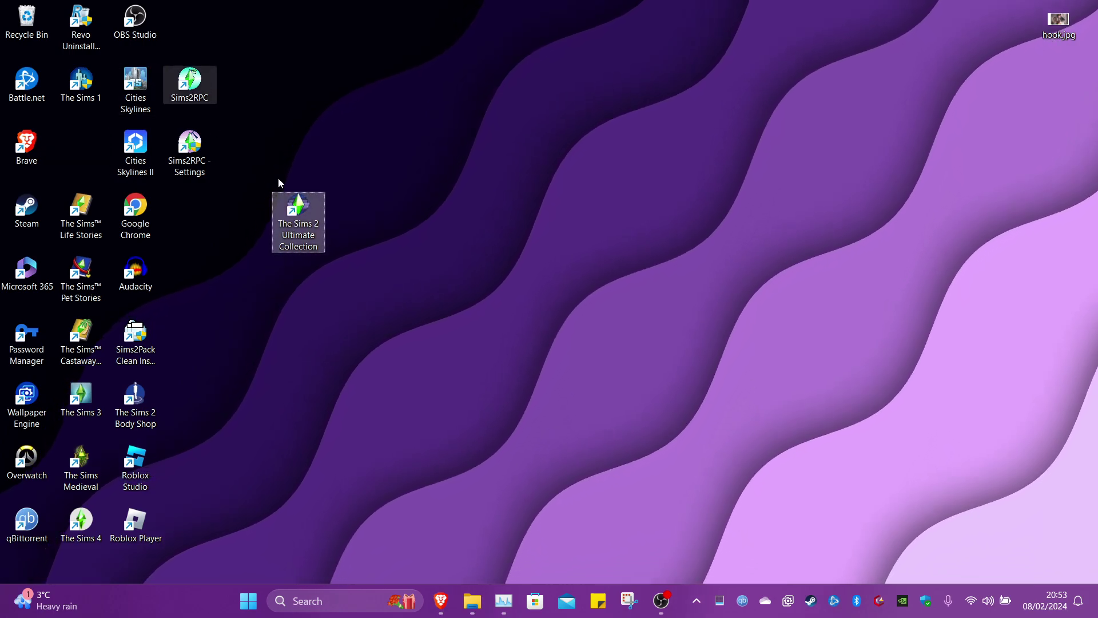
{"action": "right_click", "coordinate": [289, 247]}
{"action": "left_click", "coordinate": [291, 221]}
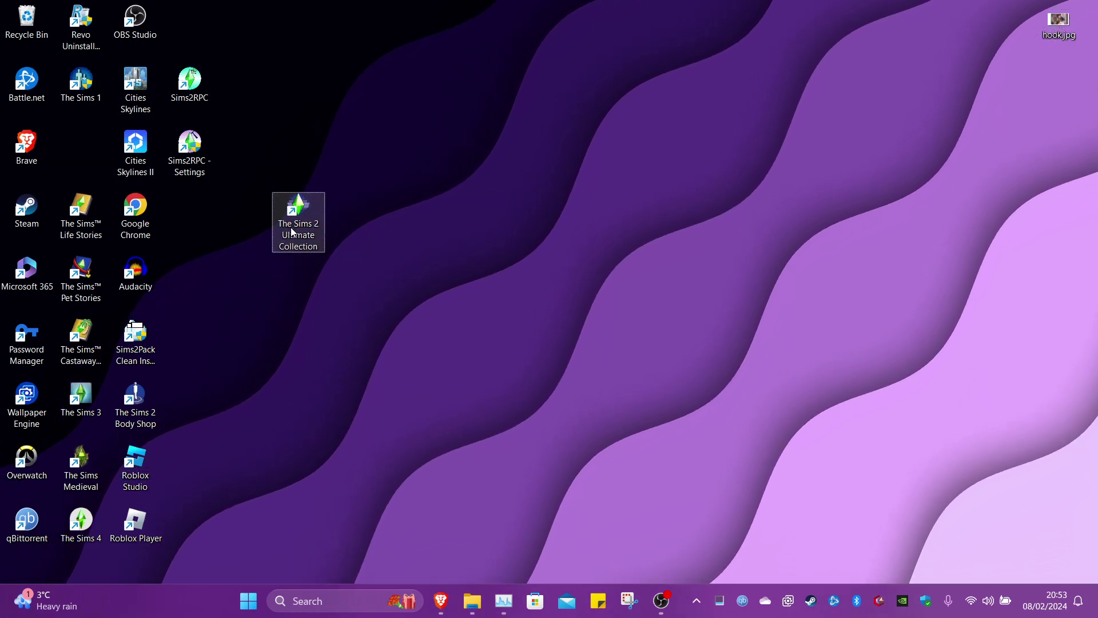
{"action": "right_click", "coordinate": [299, 233]}
{"action": "left_click", "coordinate": [371, 182]}
{"action": "right_click", "coordinate": [290, 233]}
{"action": "left_click", "coordinate": [317, 277]}
{"action": "left_click", "coordinate": [261, 152]}
Rename the Sims2RPC desktop shortcut to The Sims 2 Ultimate Collection, and shift the original game and Sims2RPC - Settings shortcuts one row down.
{"action": "right_click", "coordinate": [197, 98]}
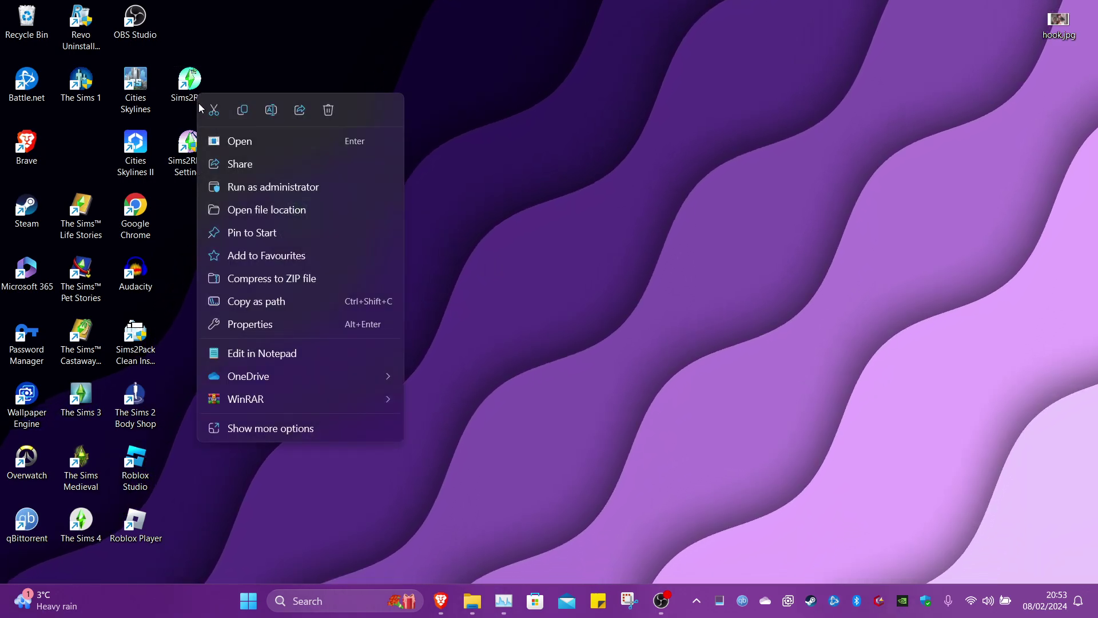
{"action": "left_click", "coordinate": [271, 110]}
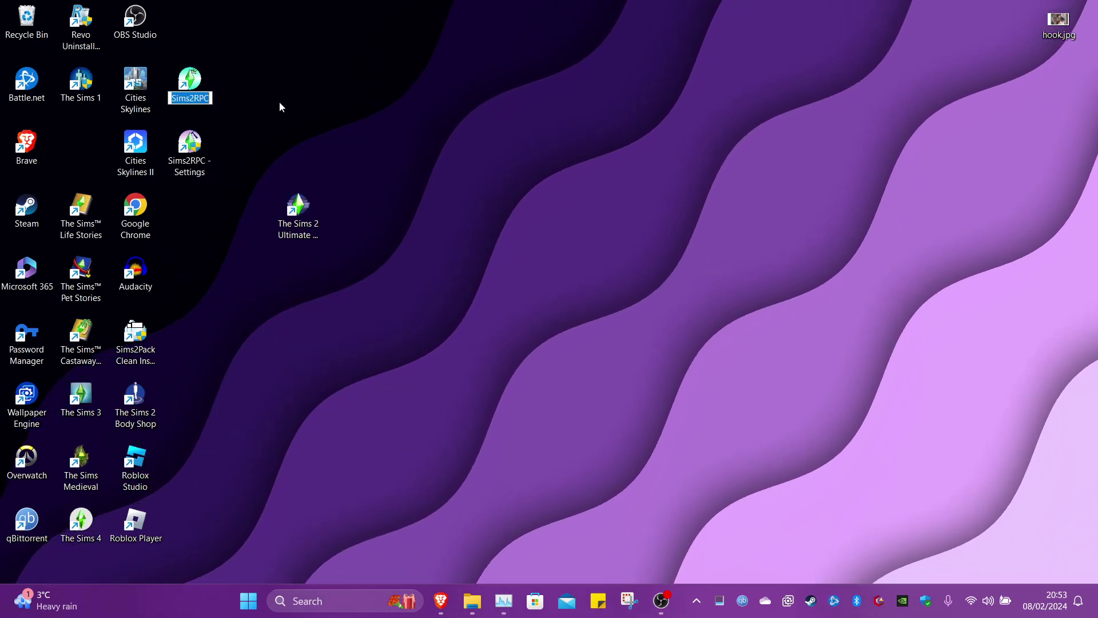
{"action": "key", "text": "ctrl+v"}
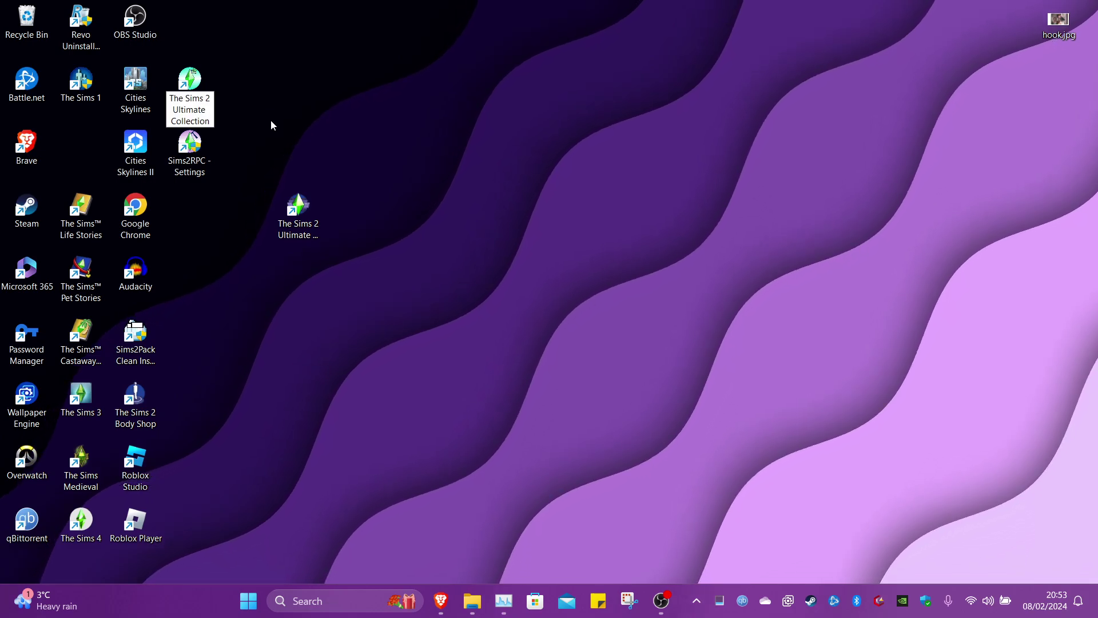
{"action": "key", "text": "Return"}
{"action": "left_click_drag", "start_coordinate": [315, 215], "coordinate": [297, 278]}
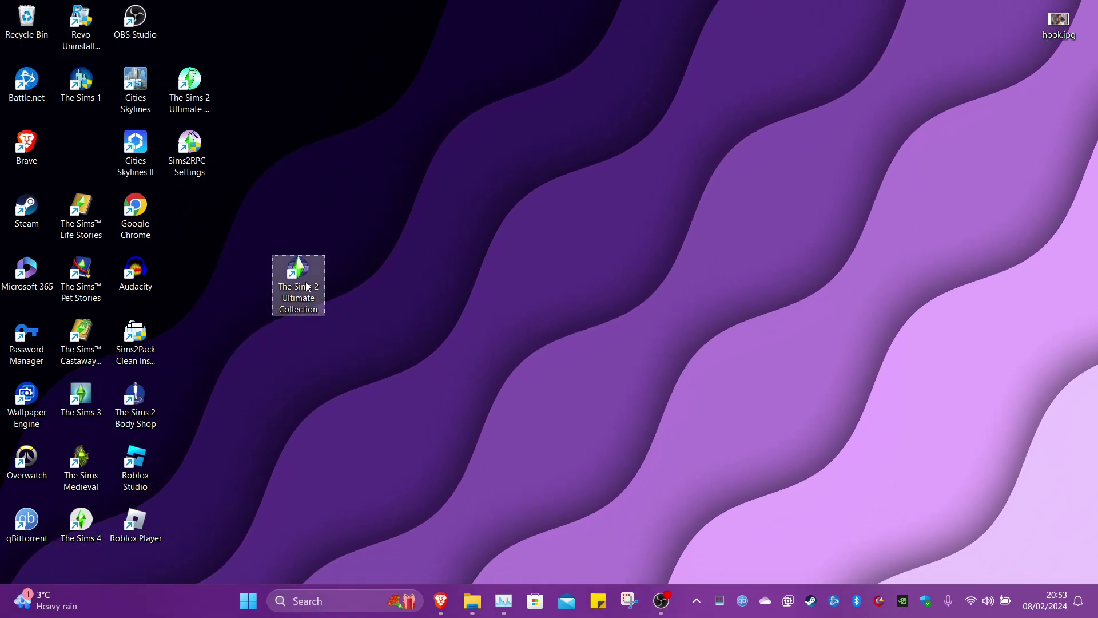
{"action": "left_click_drag", "start_coordinate": [200, 164], "coordinate": [200, 227]}
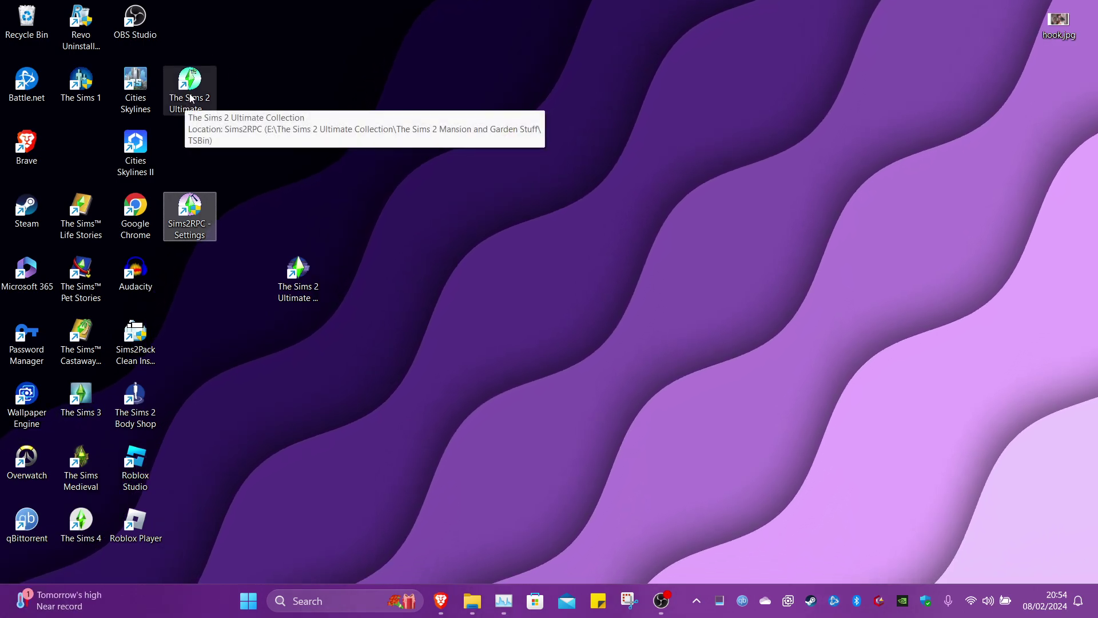
Open the original game shortcut's file location to examine which executable it points to, and return to the desktop.
{"action": "right_click", "coordinate": [306, 298]}
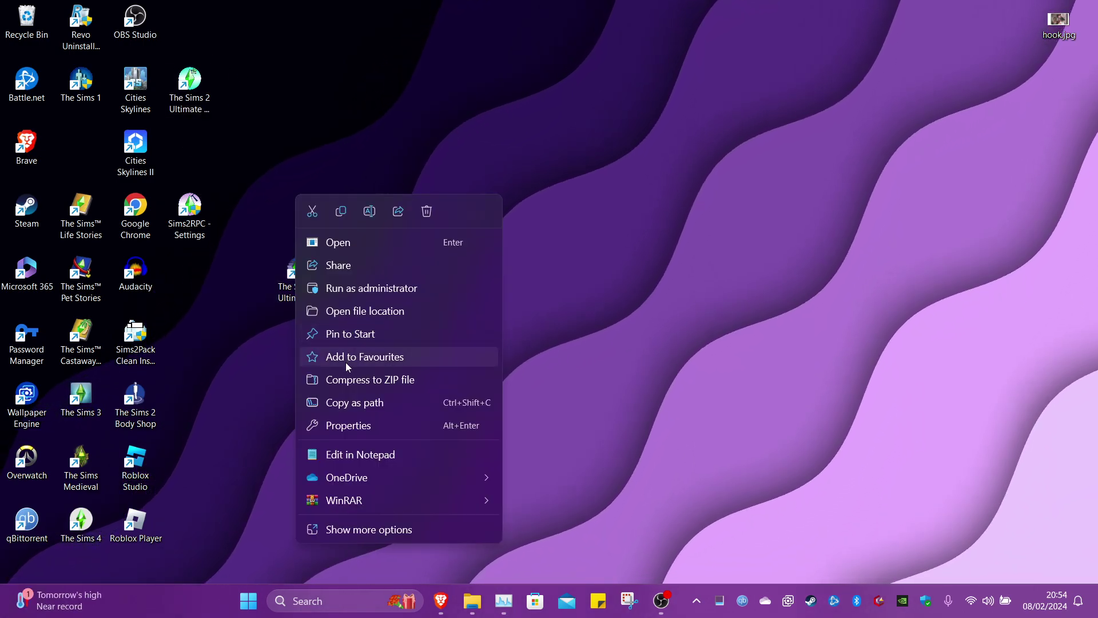
{"action": "left_click", "coordinate": [355, 312]}
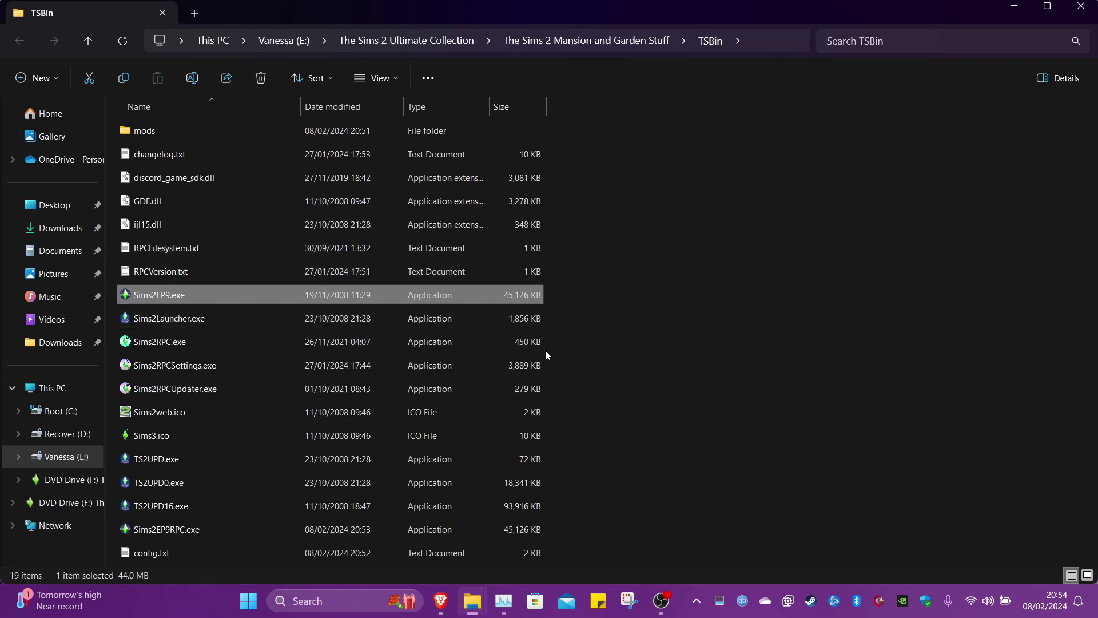
{"action": "left_click", "coordinate": [1027, 12]}
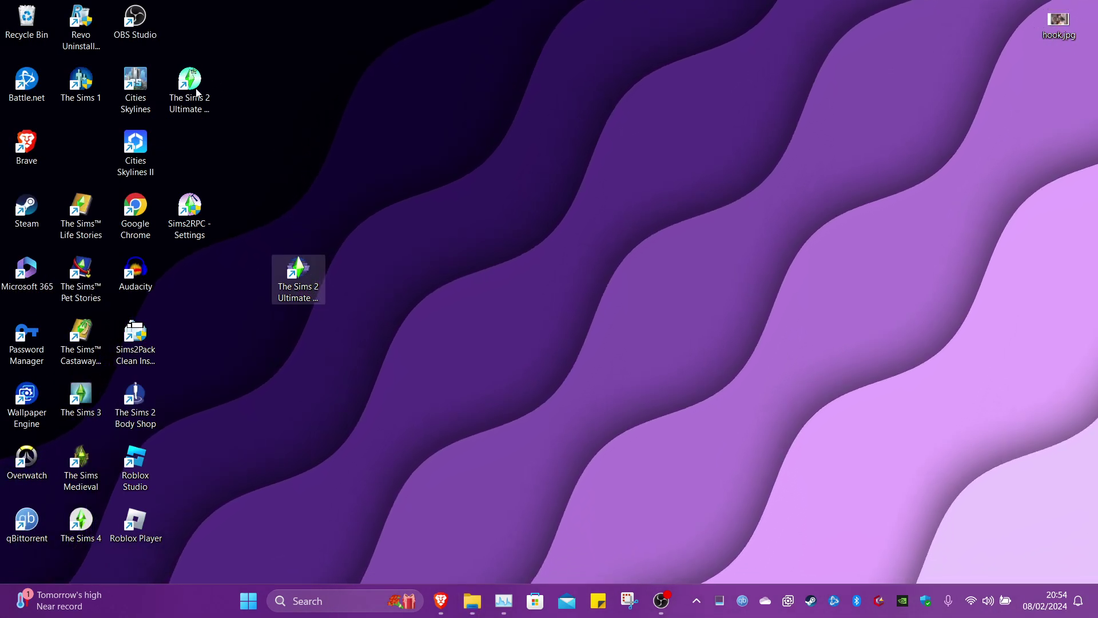
{"action": "left_click", "coordinate": [163, 105]}
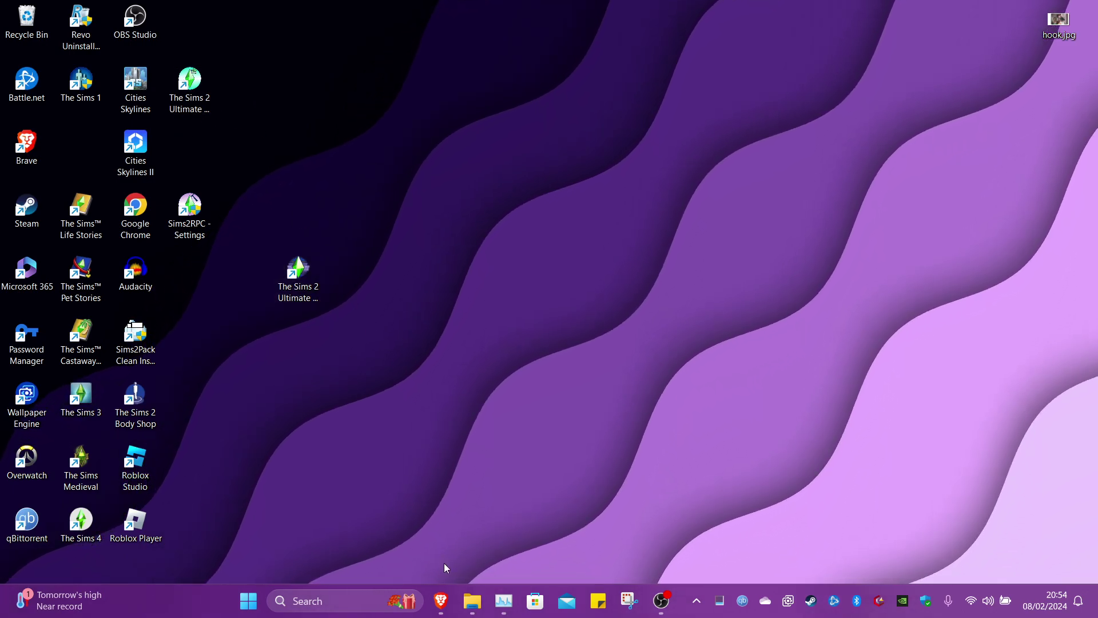
{"action": "left_click", "coordinate": [472, 601]}
{"action": "left_click", "coordinate": [564, 203]}
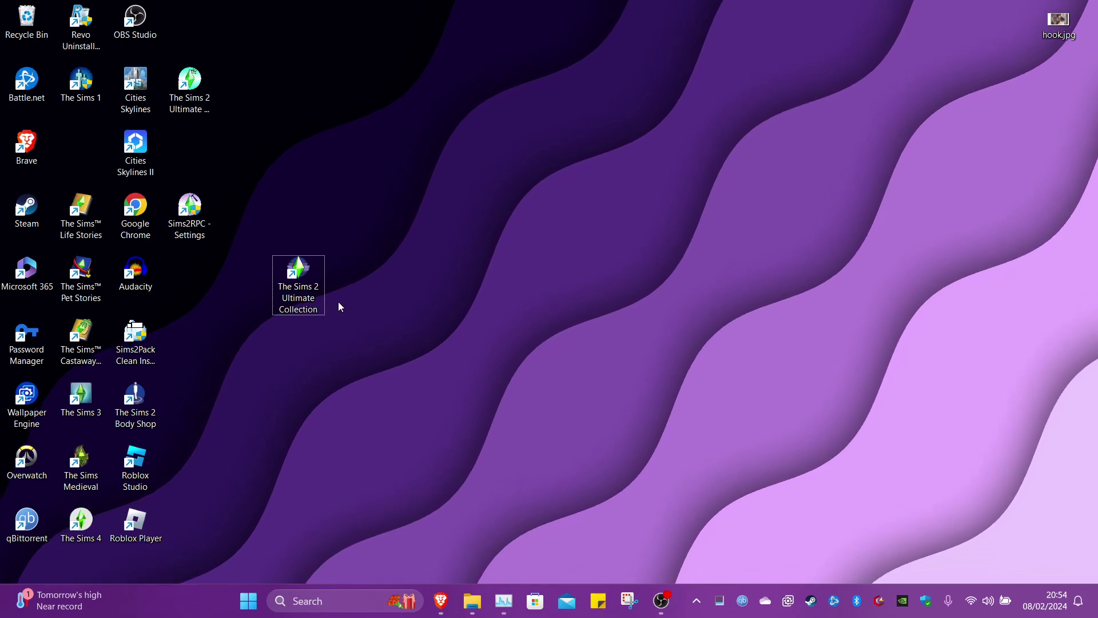
Open the renamed Sims2RPC shortcut's file location and create a shortcut to Sims2EP9.exe in the TSBin folder.
{"action": "right_click", "coordinate": [189, 93]}
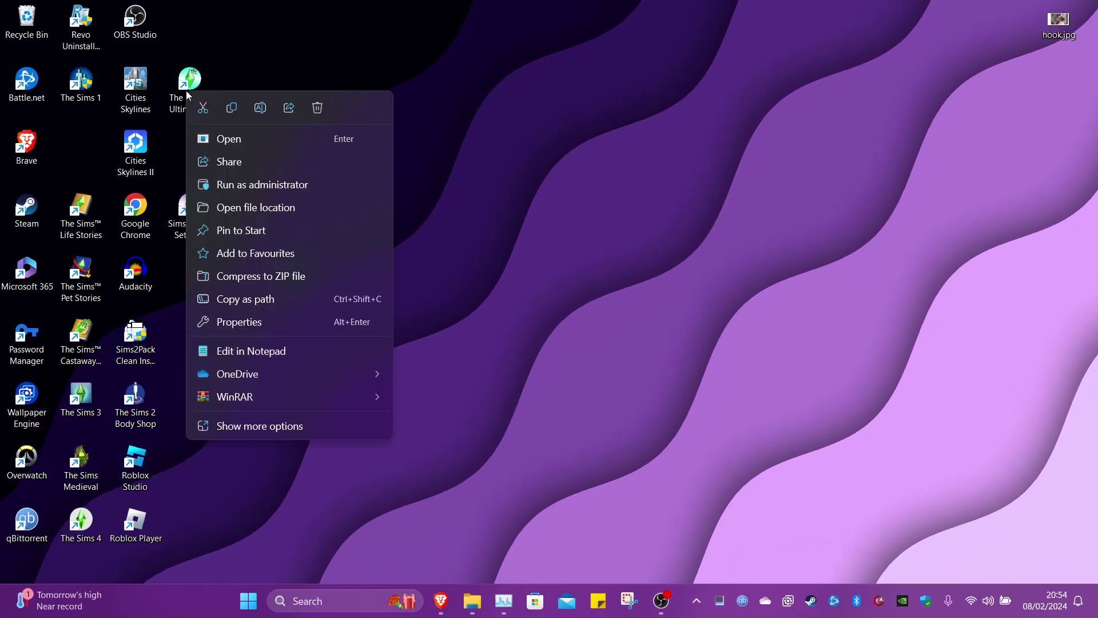
{"action": "left_click", "coordinate": [238, 210]}
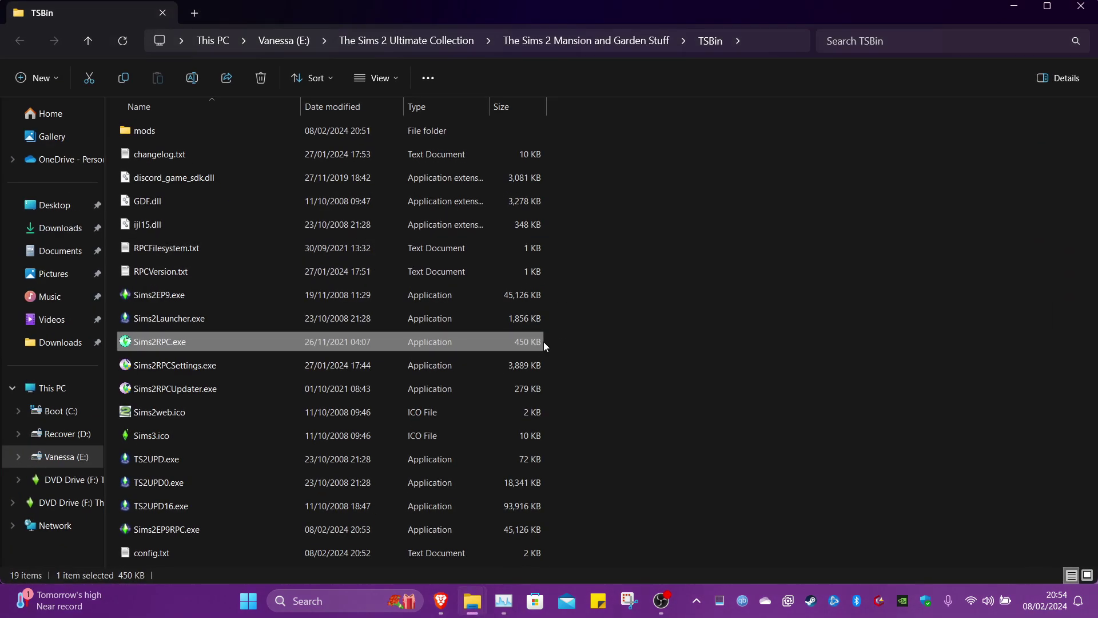
{"action": "left_click", "coordinate": [169, 296]}
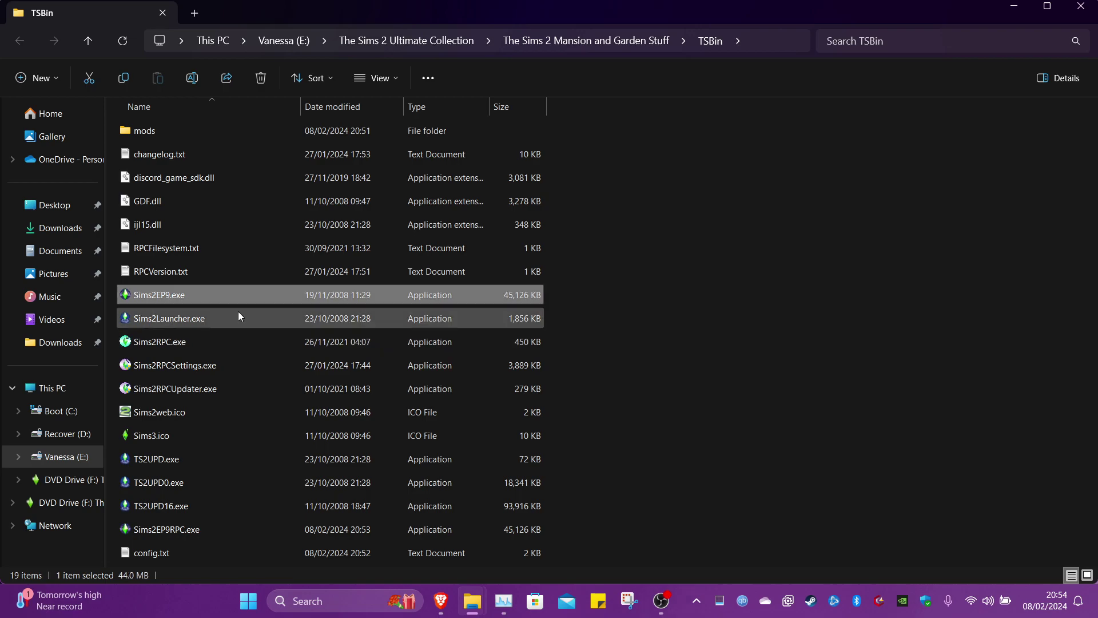
{"action": "right_click", "coordinate": [187, 296]}
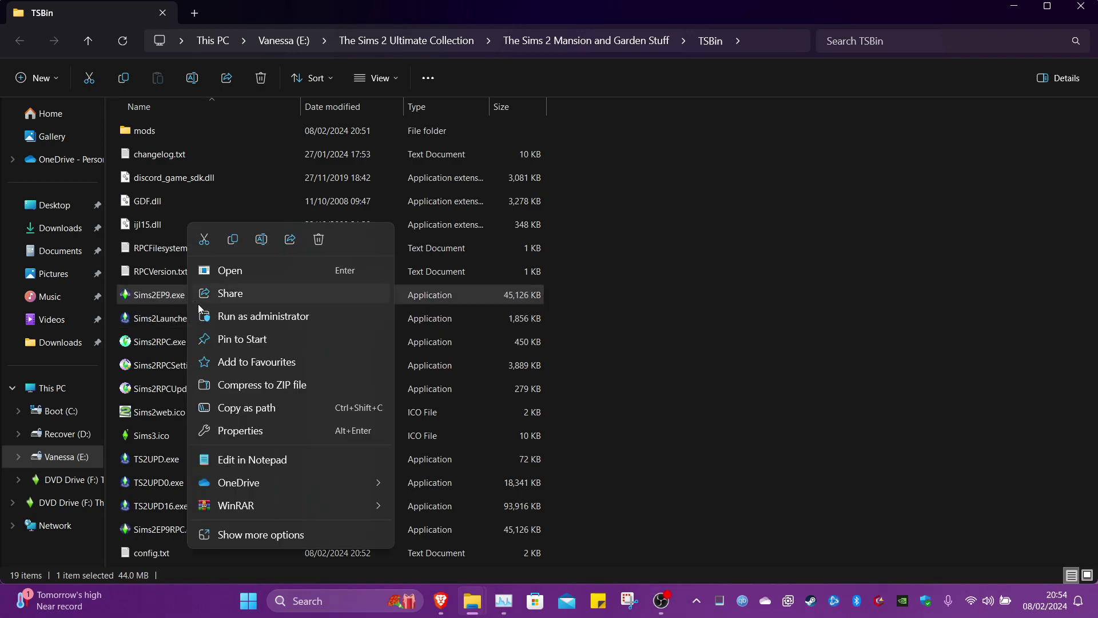
{"action": "left_click", "coordinate": [287, 536]}
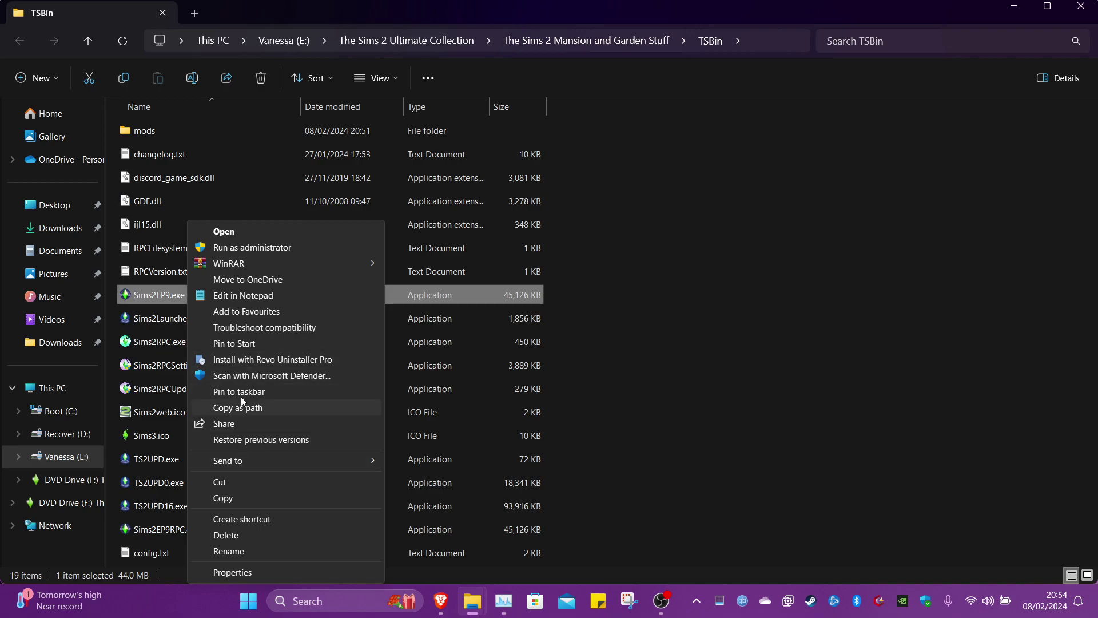
{"action": "left_click", "coordinate": [249, 521]}
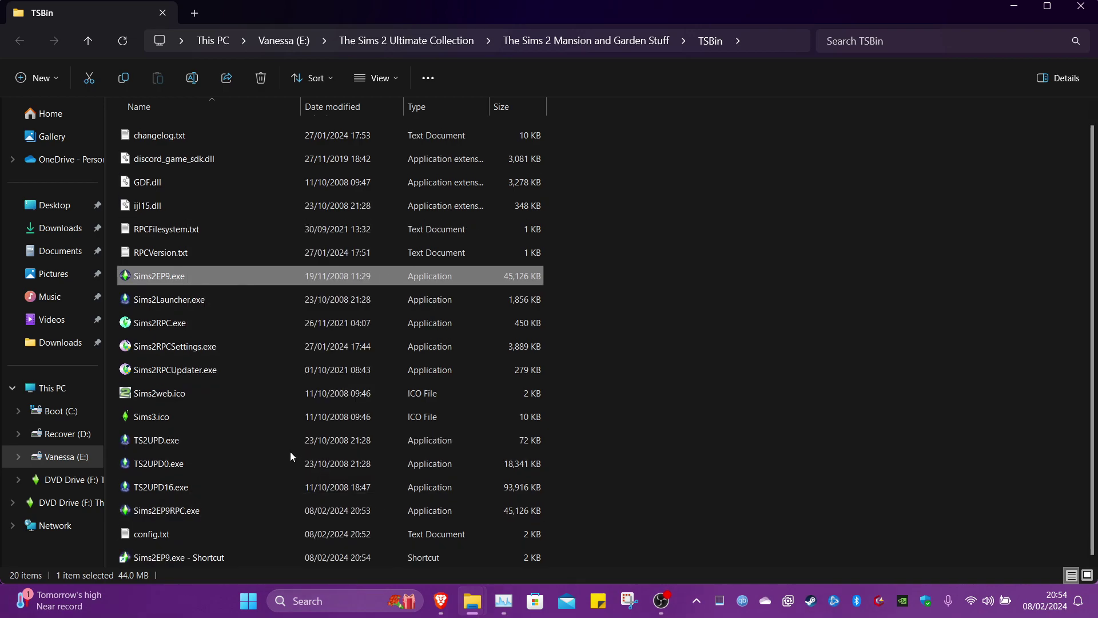
Delete the Sims2EP9.exe - Shortcut file from TSBin and close the folder window.
{"action": "left_click", "coordinate": [194, 551]}
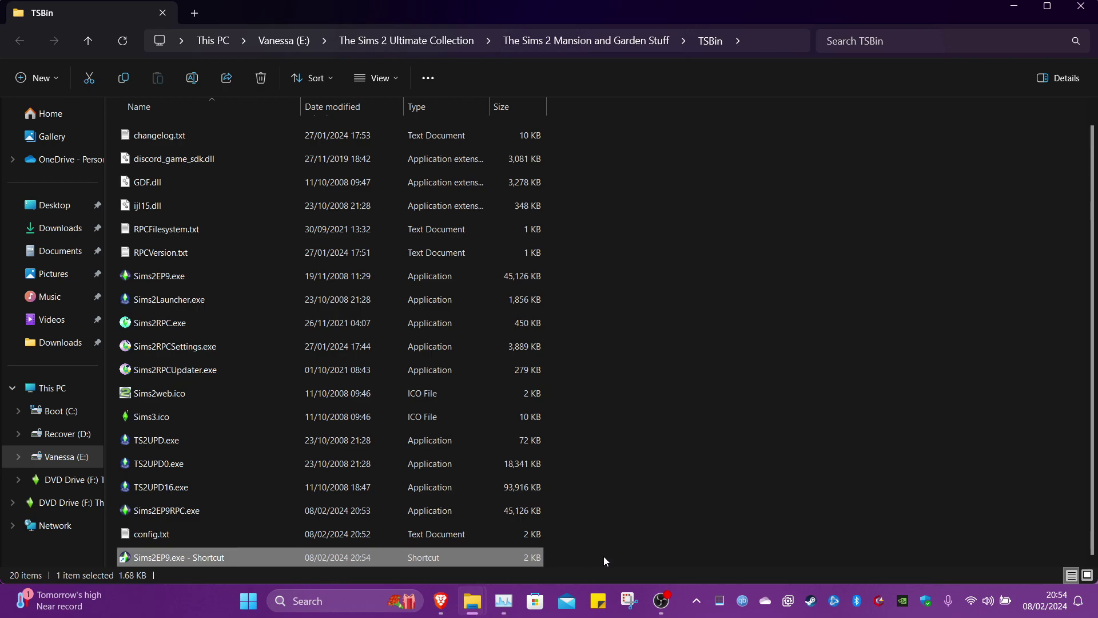
{"action": "key", "text": "Delete"}
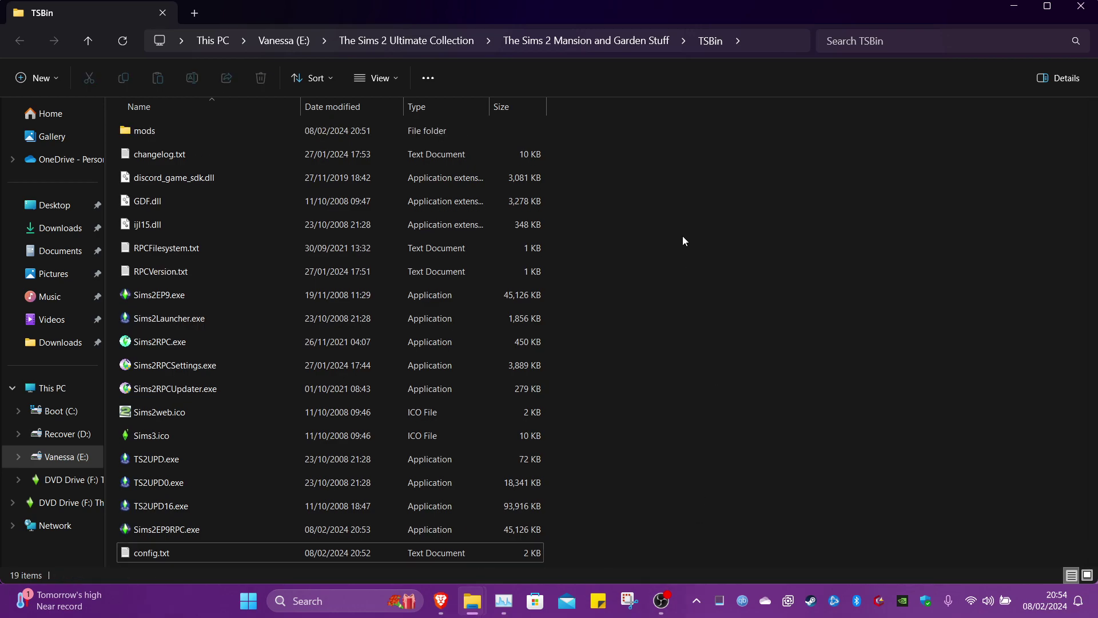
{"action": "left_click", "coordinate": [1068, 5]}
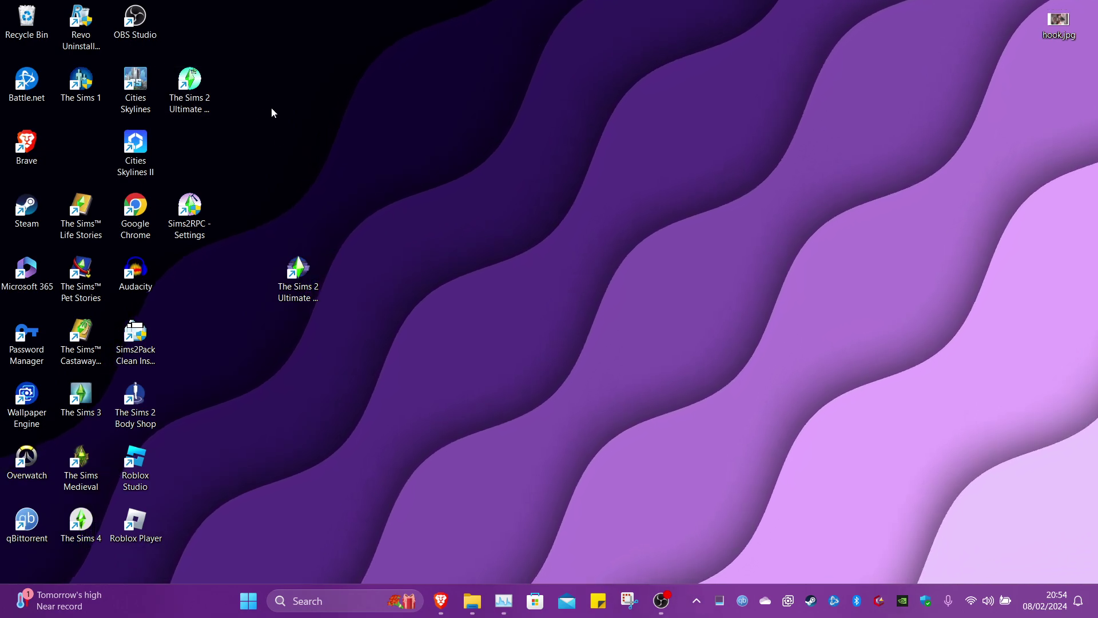
{"action": "left_click", "coordinate": [190, 94]}
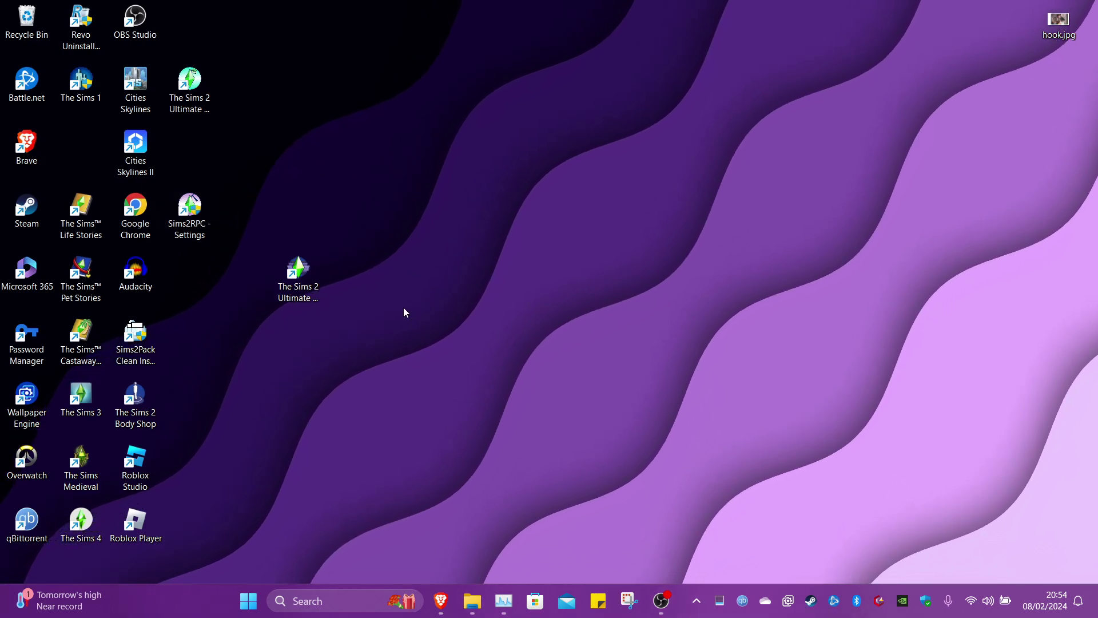
{"action": "left_click", "coordinate": [313, 288]}
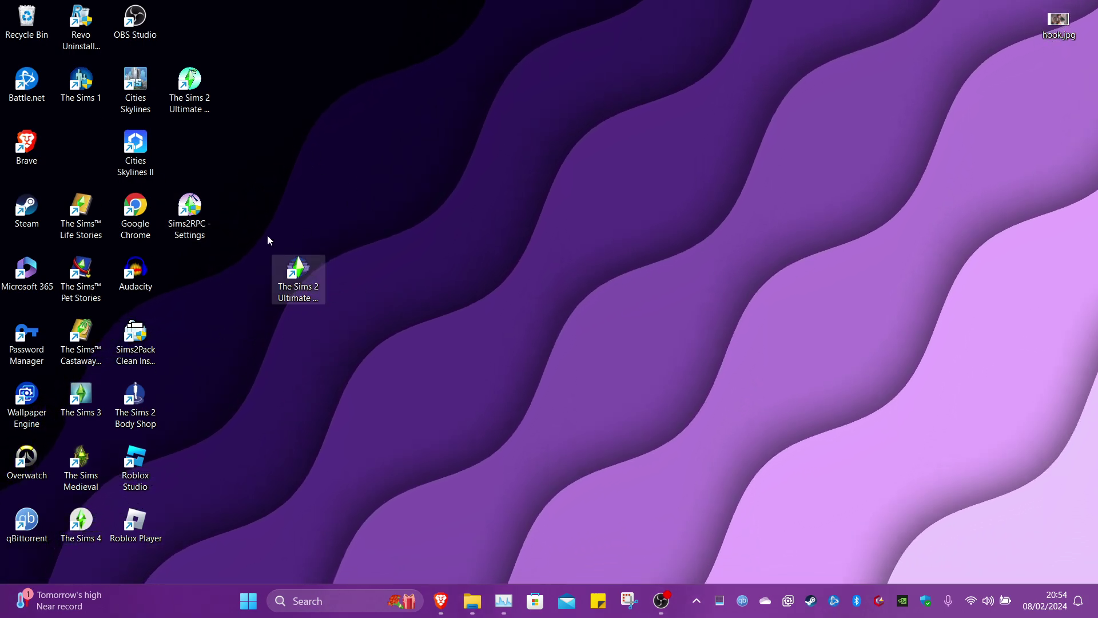
{"action": "left_click", "coordinate": [249, 216]}
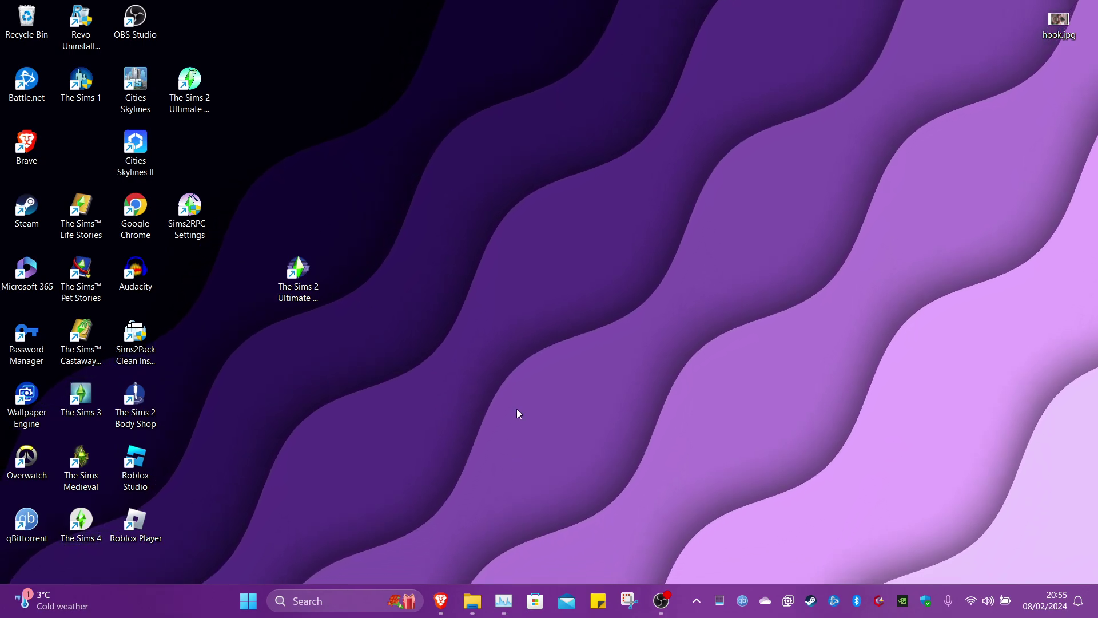
Test-launch The Sims 2 Ultimate Collection through its renamed Sims2RPC desktop shortcut.
{"action": "double_click", "coordinate": [190, 86]}
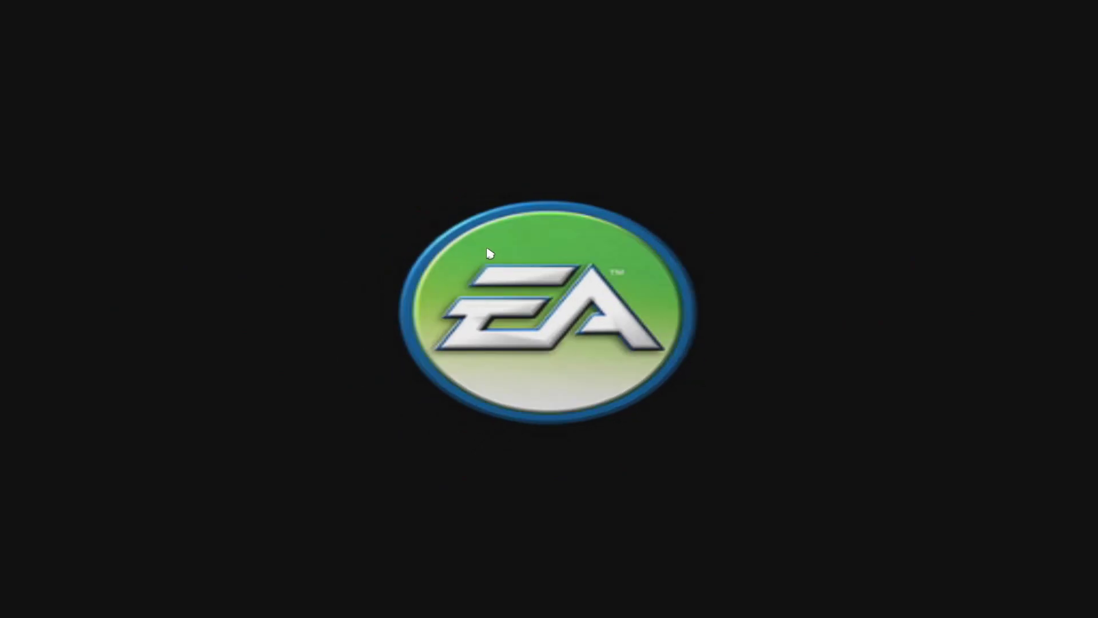
{"action": "key", "text": "super"}
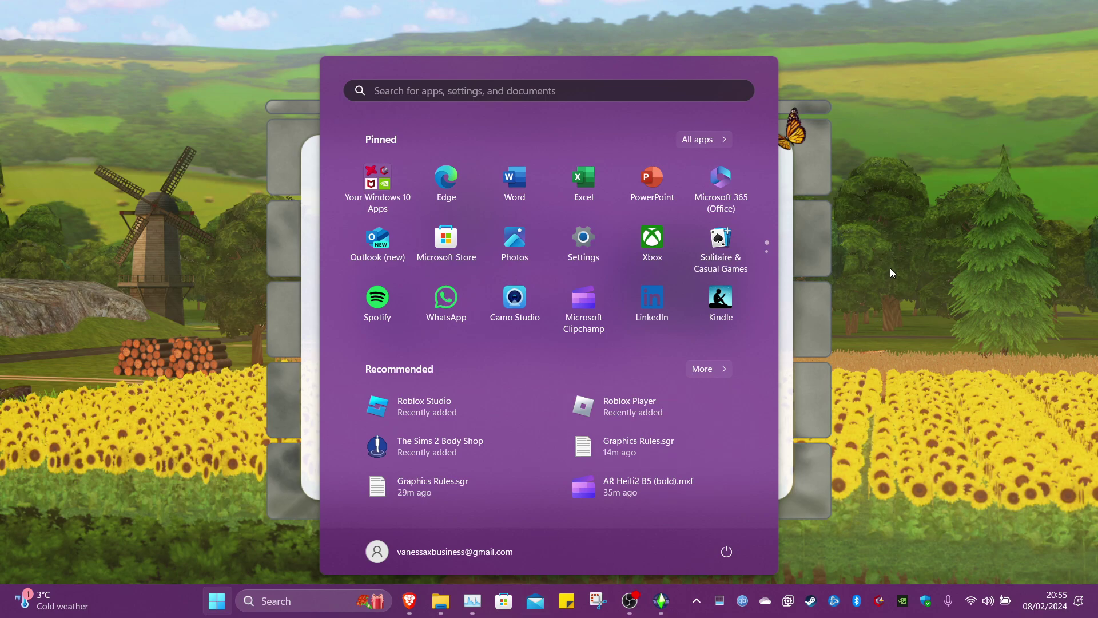
{"action": "left_click", "coordinate": [663, 607]}
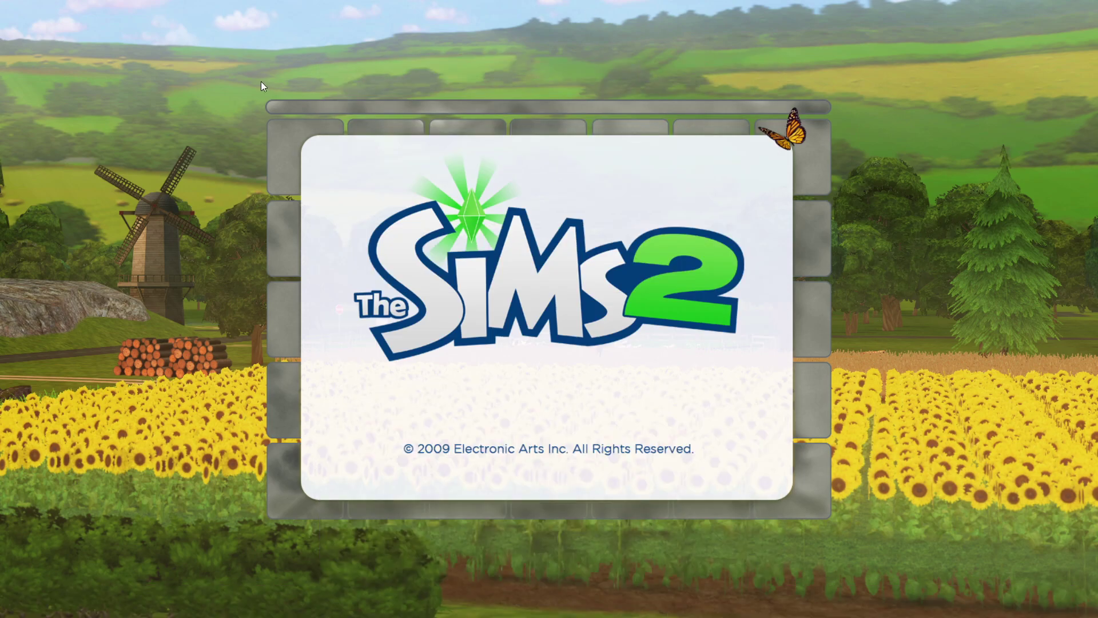
Shut the running game down by ending the The Sims 2 EP9 process in Task Manager.
{"action": "key", "text": "super"}
{"action": "key", "text": "ctrl+shift+Escape"}
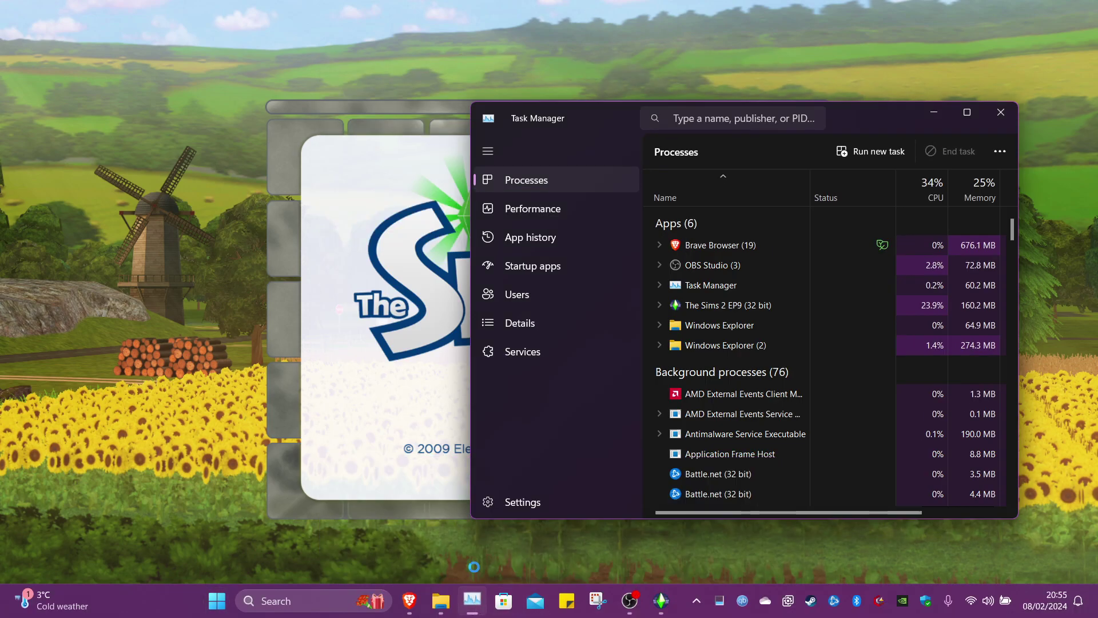
{"action": "left_click", "coordinate": [743, 303]}
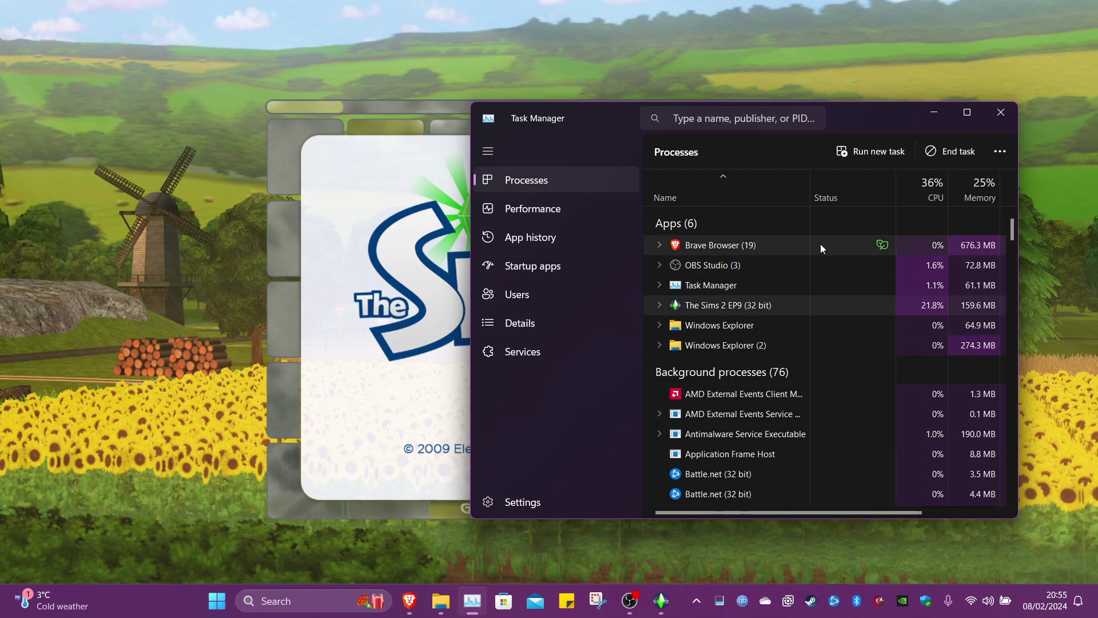
{"action": "left_click", "coordinate": [961, 150]}
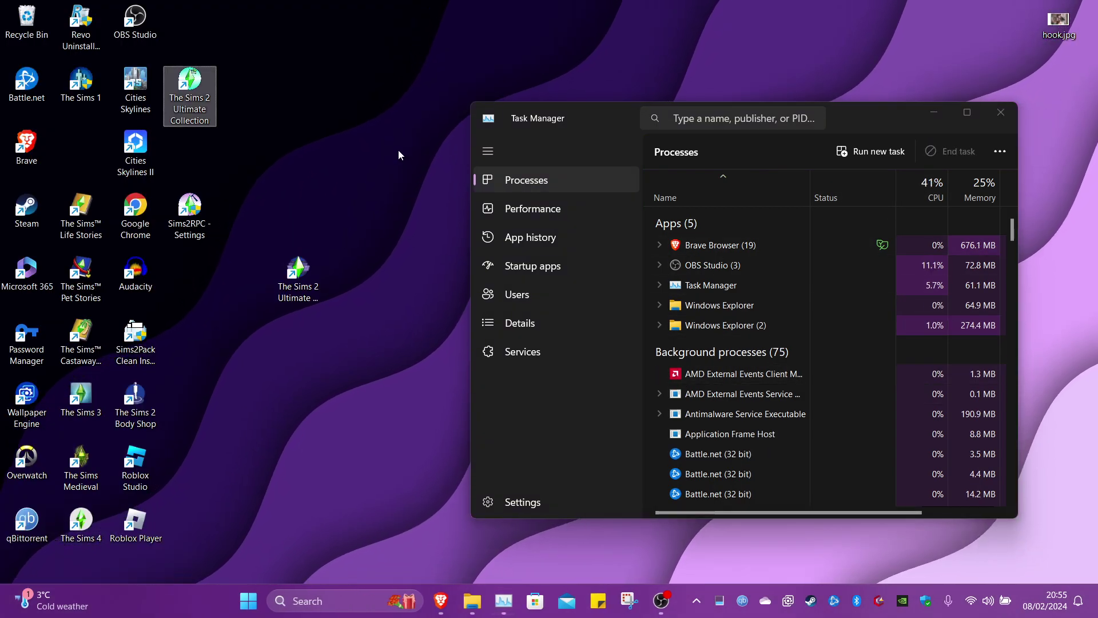
Remove the original The Sims 2 Ultimate Collection shortcut and the Sims2RPC - Settings shortcut from the desktop.
{"action": "left_click_drag", "start_coordinate": [398, 321], "coordinate": [34, 31]}
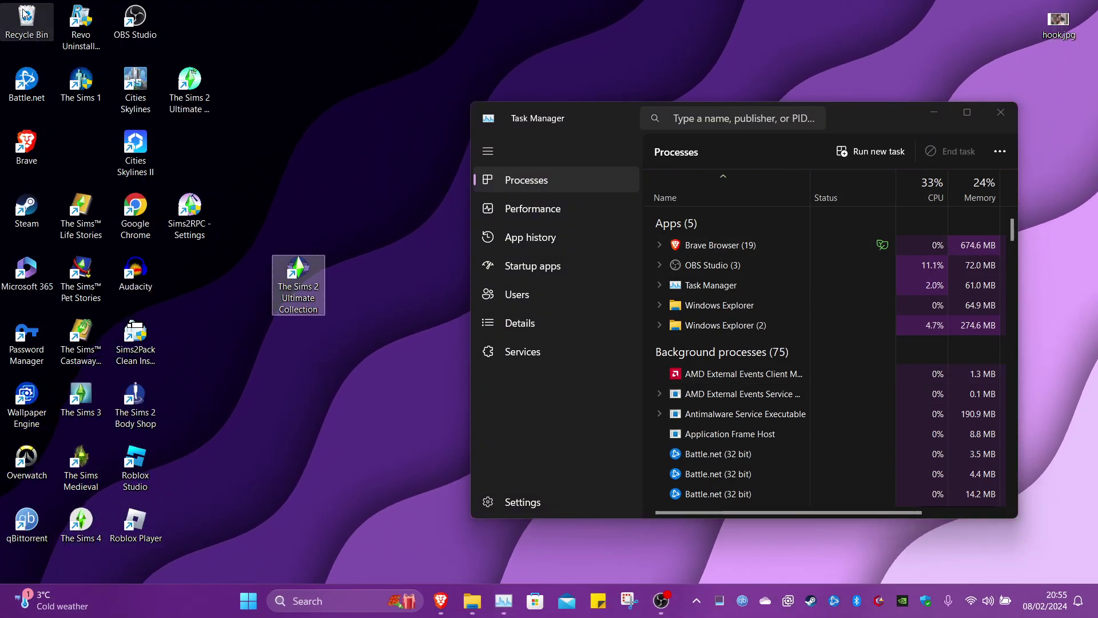
{"action": "right_click", "coordinate": [188, 106]}
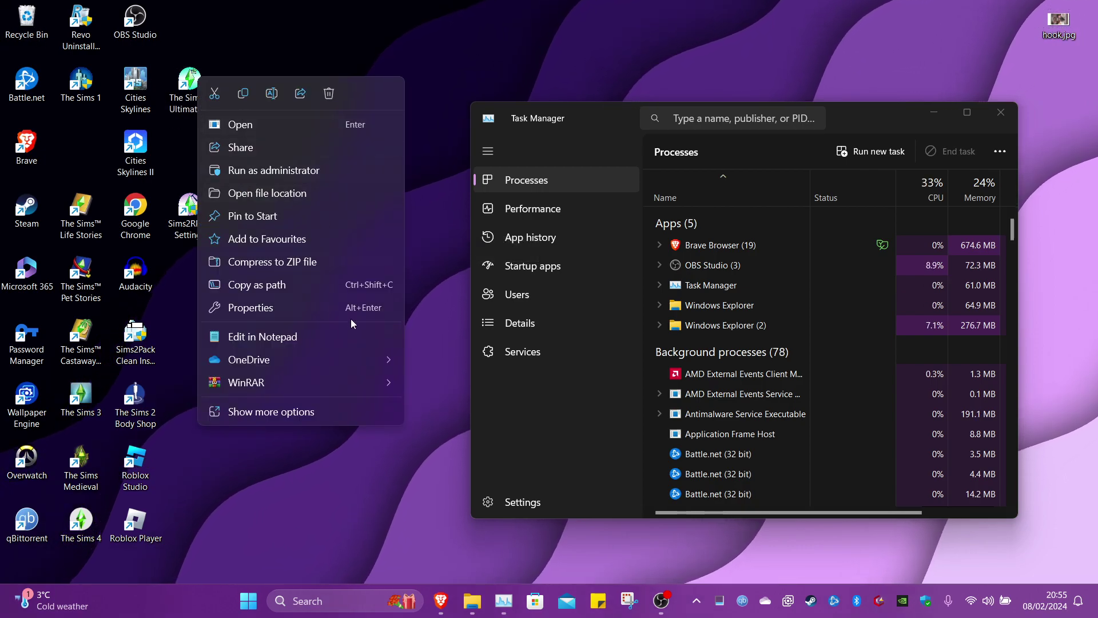
{"action": "left_click", "coordinate": [294, 482]}
{"action": "left_click", "coordinate": [189, 215]}
Move the renamed Sims2RPC shortcut into the empty desktop spot between The Sims 1 and The Sims Life Stories.
{"action": "left_click", "coordinate": [187, 80]}
{"action": "right_click", "coordinate": [190, 100]}
{"action": "left_click", "coordinate": [189, 122]}
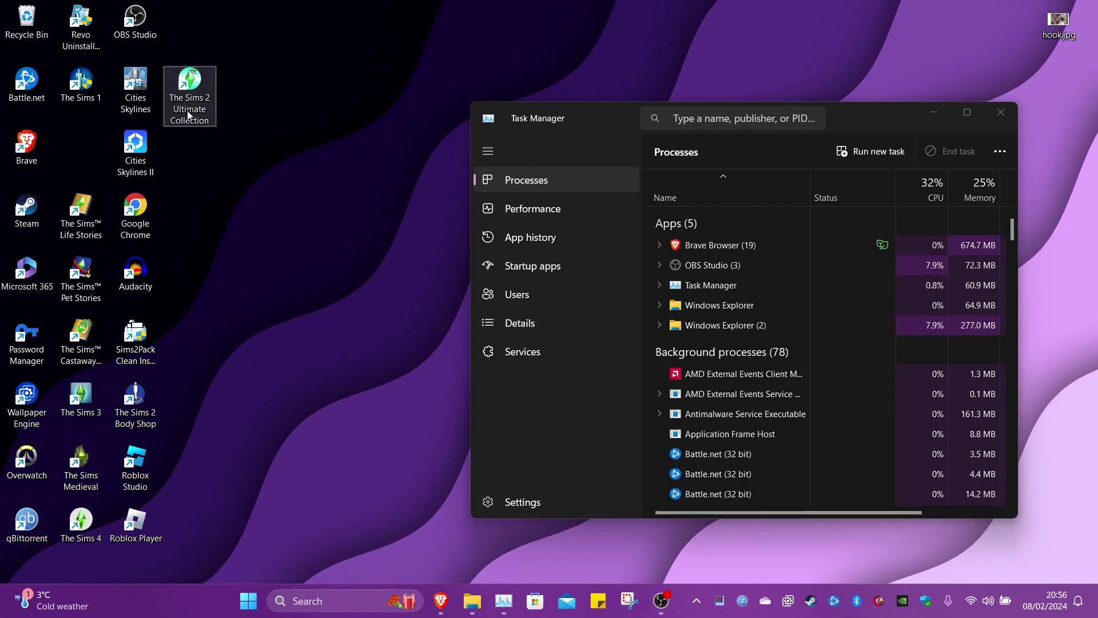
{"action": "left_click_drag", "start_coordinate": [189, 122], "coordinate": [80, 153]}
Open the Sims2RPC shortcut's file location, run Sims2RPCUpdater.exe to check for updates, and decline the repair.
{"action": "right_click", "coordinate": [81, 153]}
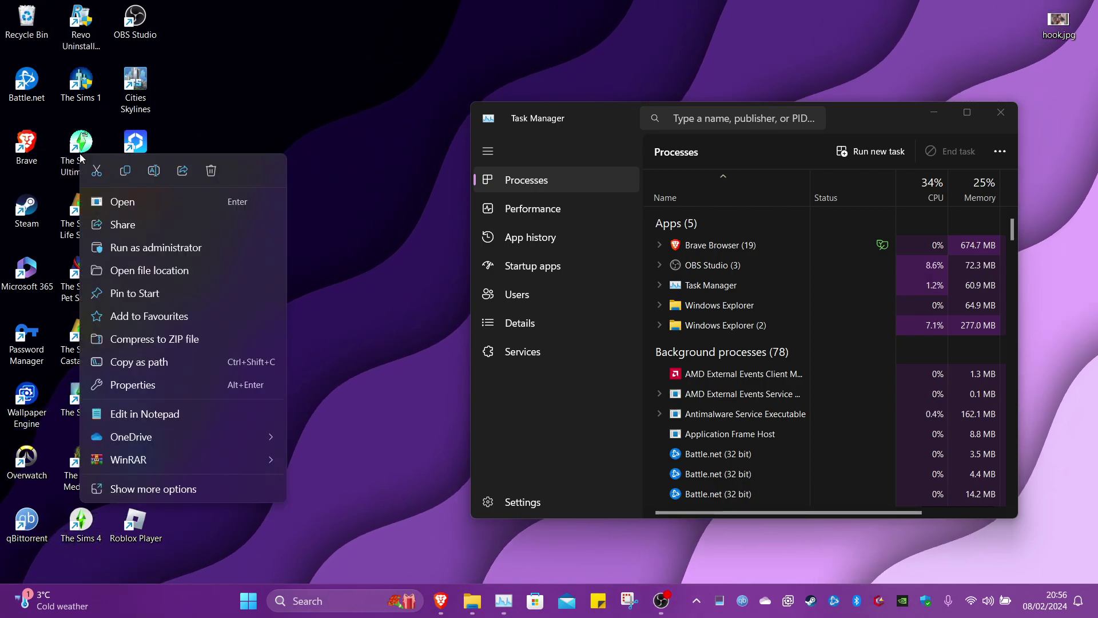
{"action": "left_click", "coordinate": [98, 273]}
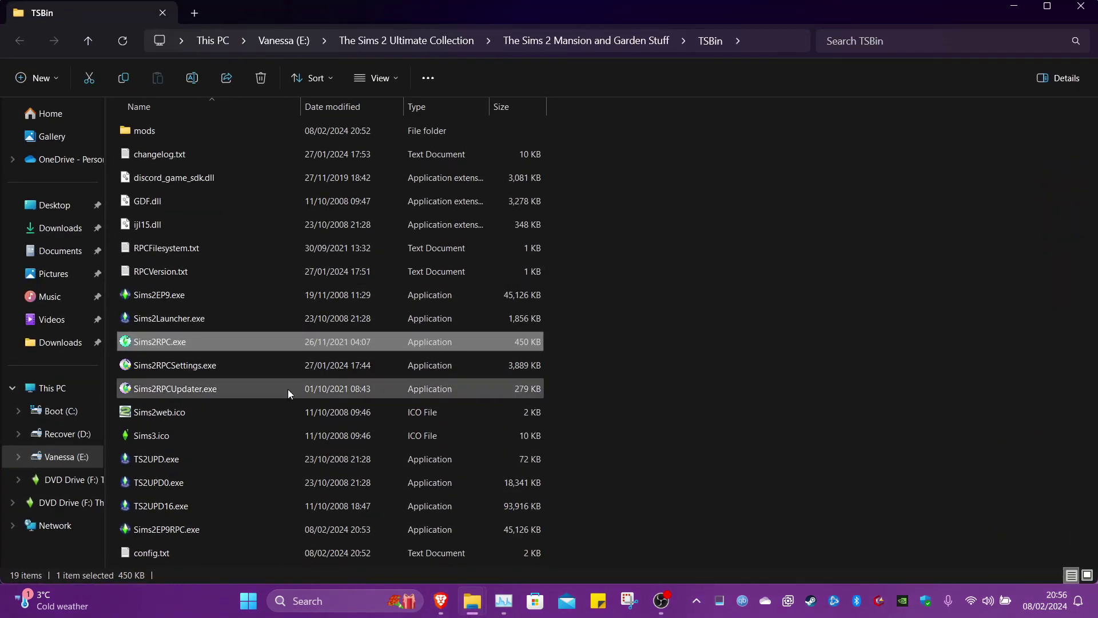
{"action": "double_click", "coordinate": [183, 386]}
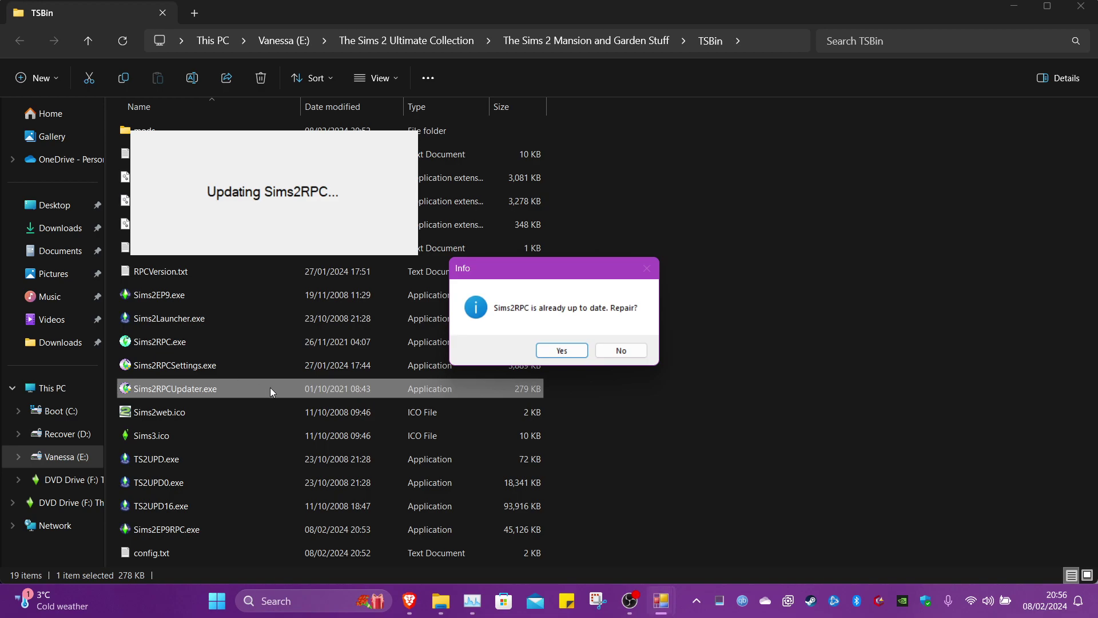
{"action": "left_click", "coordinate": [618, 351]}
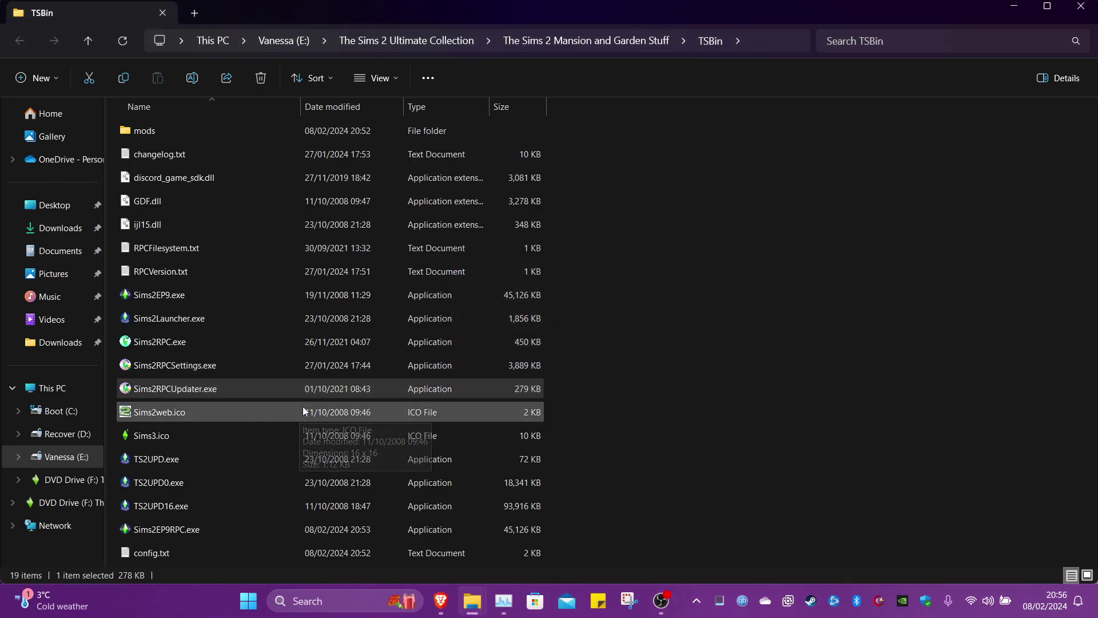
Run Sims2RPCInstaller.exe from the MTS_LazyDuchess_2050764_Sims2RPCWebInstaller.zip archive in Downloads to view its Uninstall and Install/Repair options, and close both windows.
{"action": "left_click", "coordinate": [53, 232]}
{"action": "left_click", "coordinate": [300, 149]}
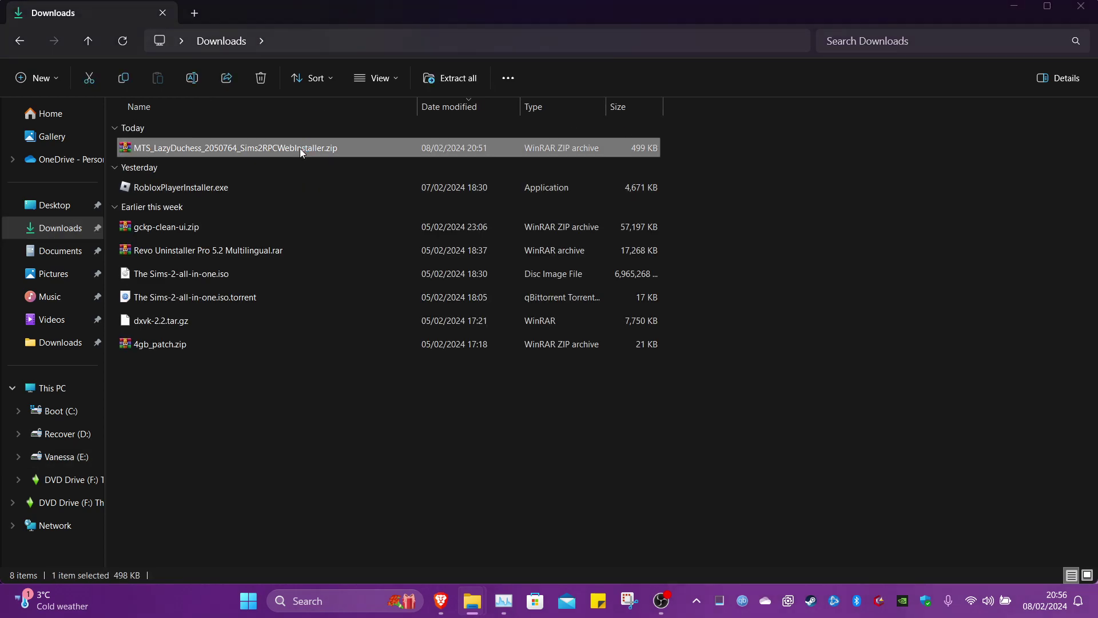
{"action": "double_click", "coordinate": [300, 149]}
{"action": "left_click", "coordinate": [475, 218]}
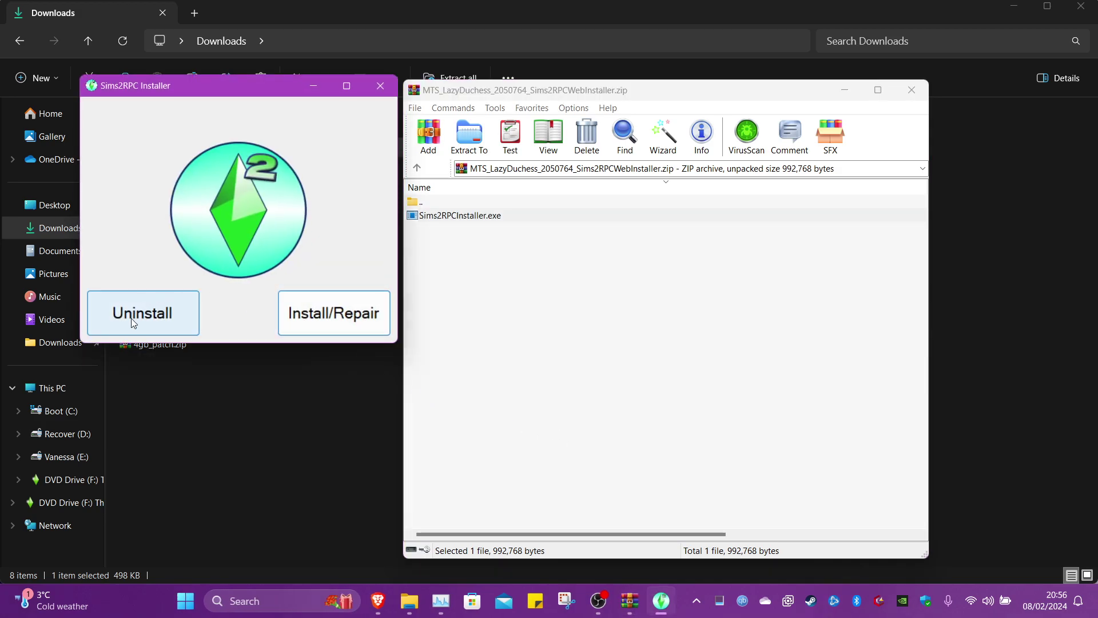
{"action": "left_click", "coordinate": [912, 90]}
{"action": "left_click", "coordinate": [380, 86]}
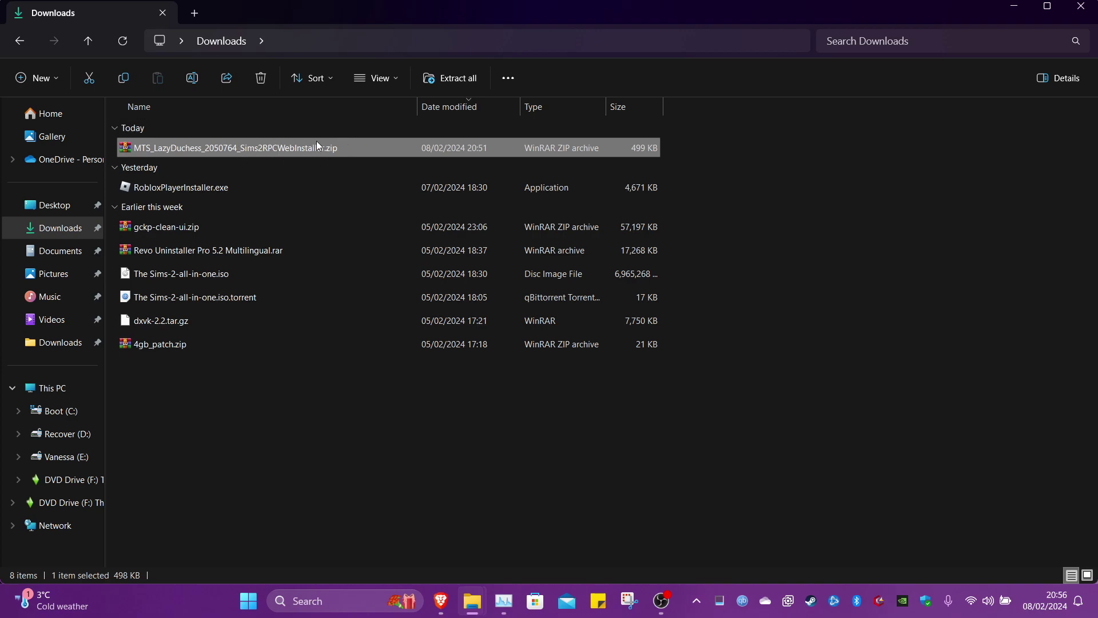
Reopen the Sims2RPC installer to examine its Uninstall option, and close the installer, archive, Downloads and Task Manager windows.
{"action": "double_click", "coordinate": [301, 150]}
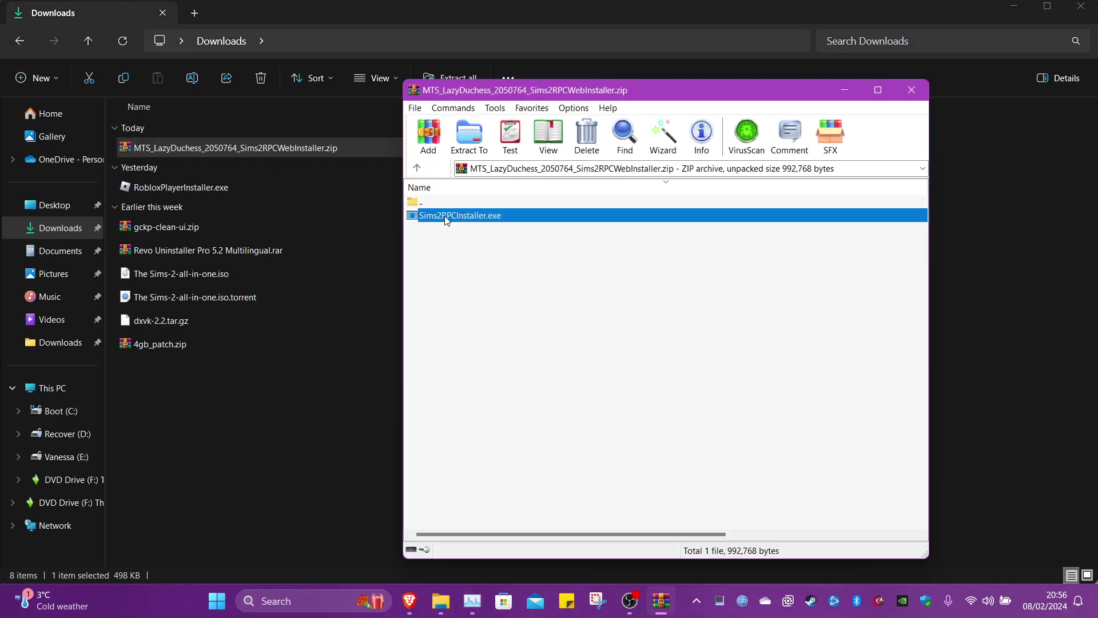
{"action": "key", "text": "Return"}
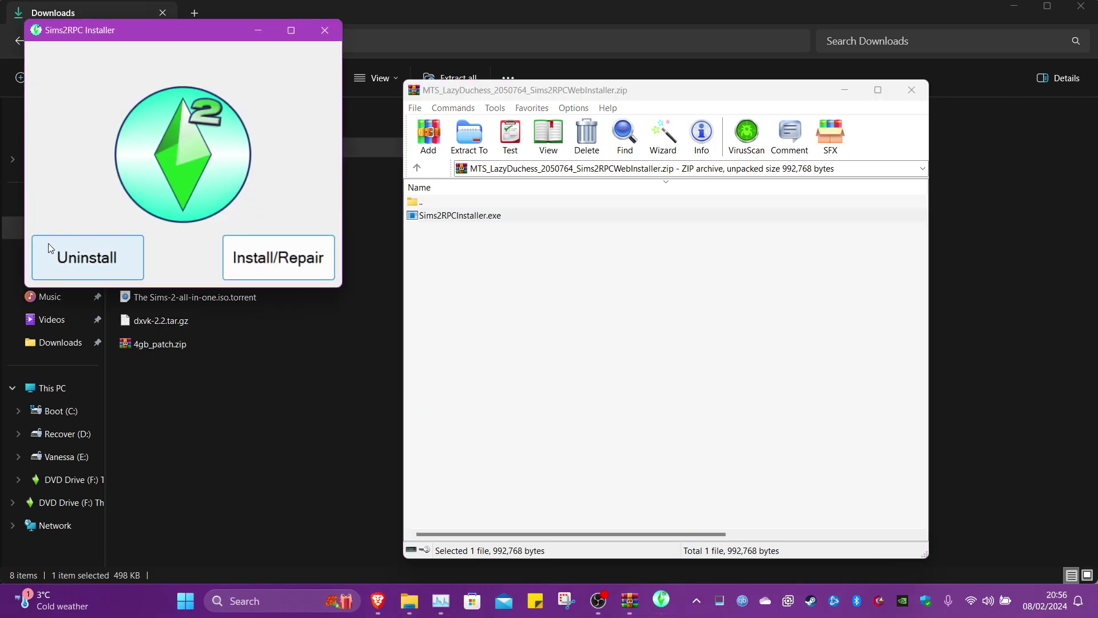
{"action": "left_click", "coordinate": [325, 31]}
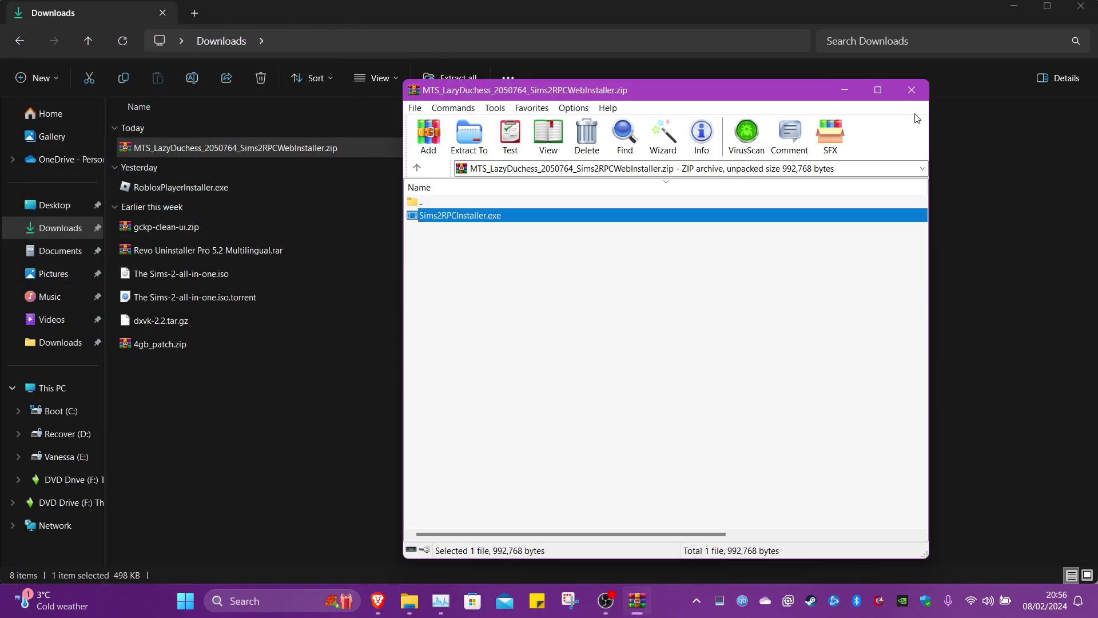
{"action": "left_click", "coordinate": [911, 90]}
{"action": "left_click", "coordinate": [1090, 6]}
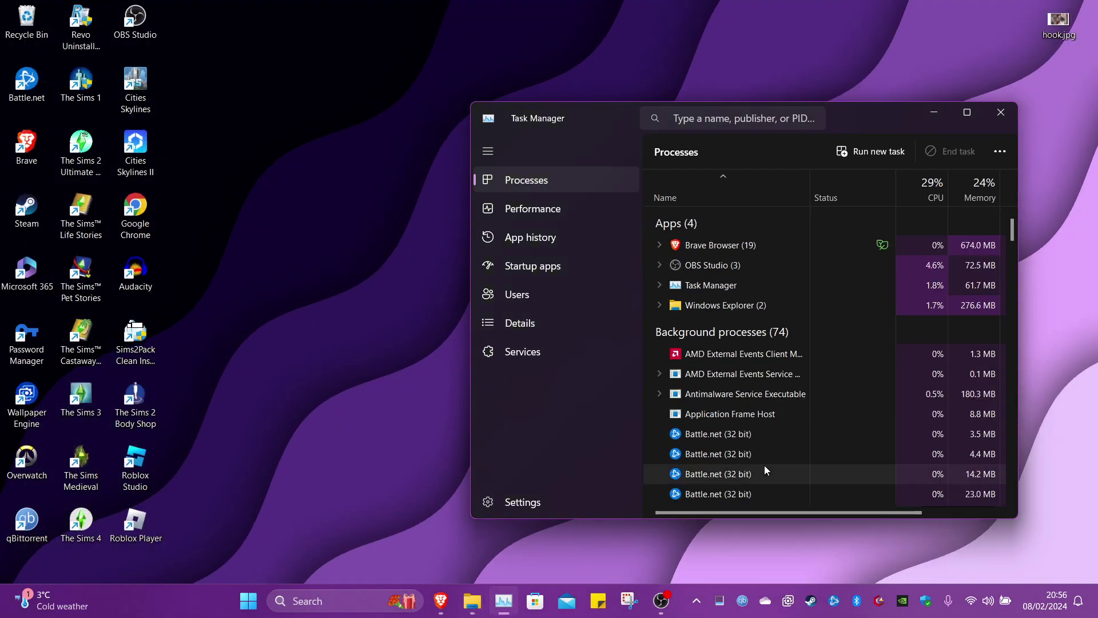
{"action": "left_click", "coordinate": [1010, 110]}
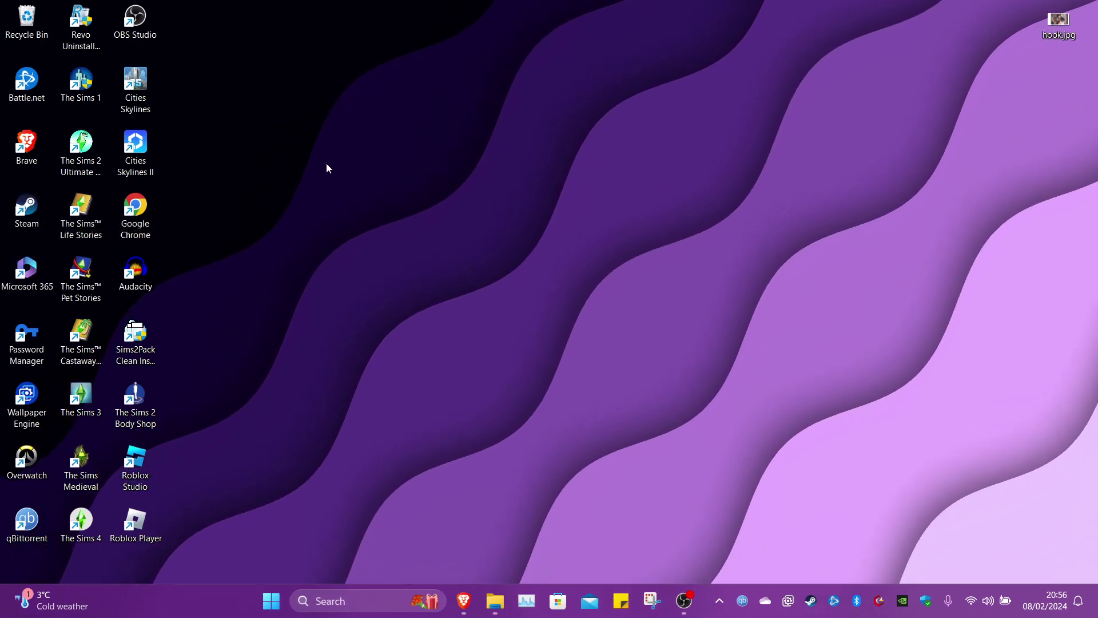
{"action": "left_click", "coordinate": [464, 601]}
{"action": "left_click", "coordinate": [1016, 10]}
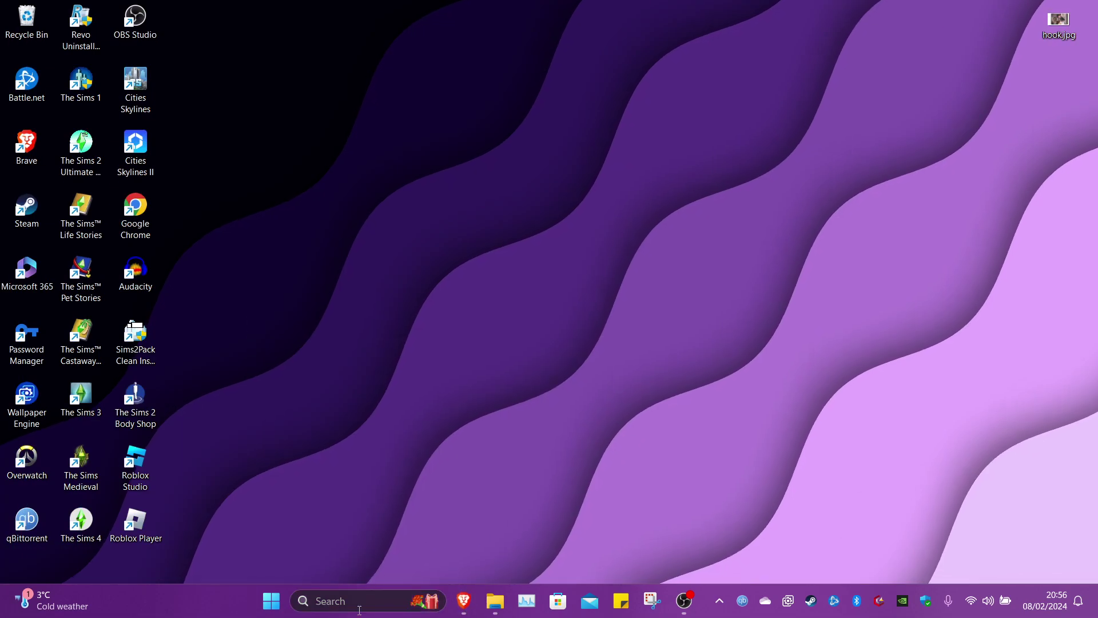
Search Windows for 4gb_patch.zip, open the archive, and run 4gb_patch.exe.
{"action": "left_click", "coordinate": [383, 601]}
{"action": "type", "text": "4gb_patch.zip"}
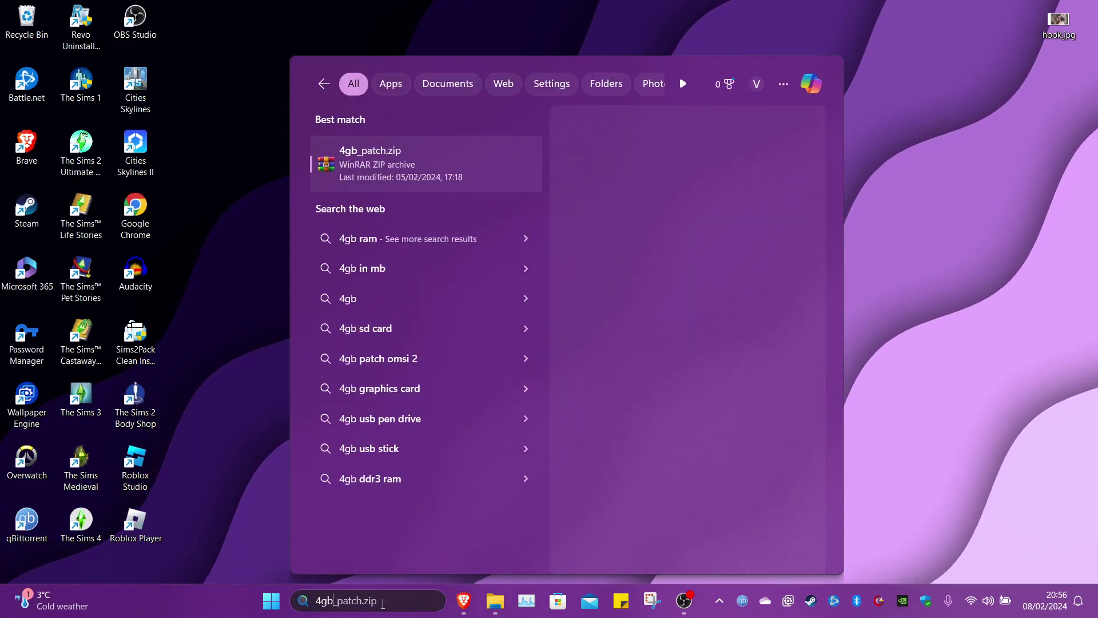
{"action": "left_click", "coordinate": [379, 164]}
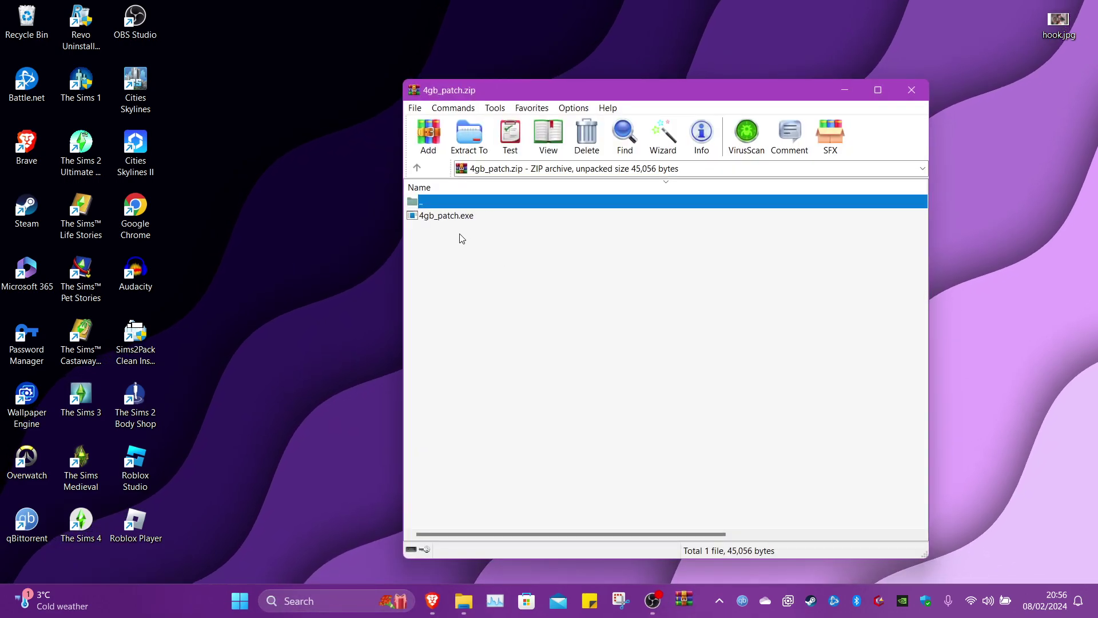
{"action": "left_click_drag", "start_coordinate": [453, 221], "coordinate": [500, 265]}
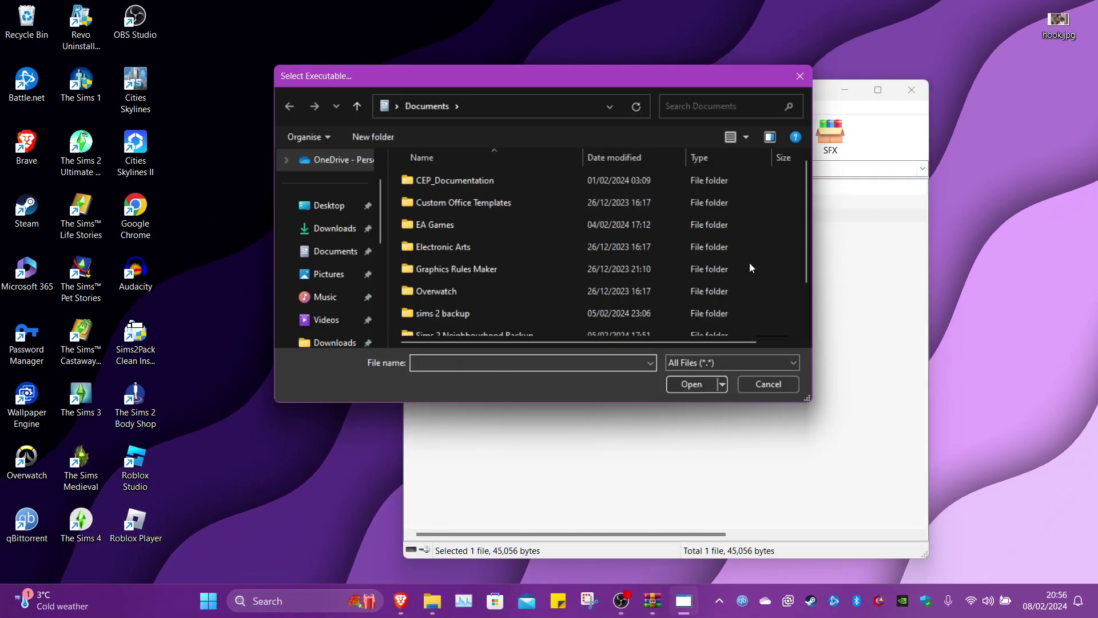
Open The Sims Life Stories shortcut's file location and copy the path of its TSBin folder.
{"action": "right_click", "coordinate": [80, 199]}
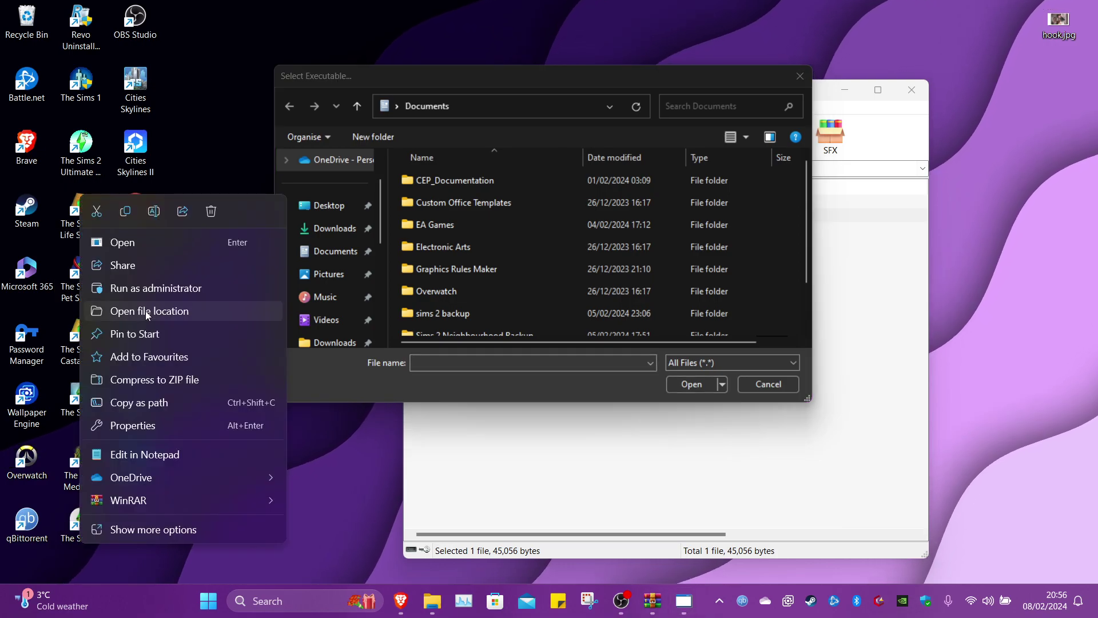
{"action": "left_click", "coordinate": [147, 312]}
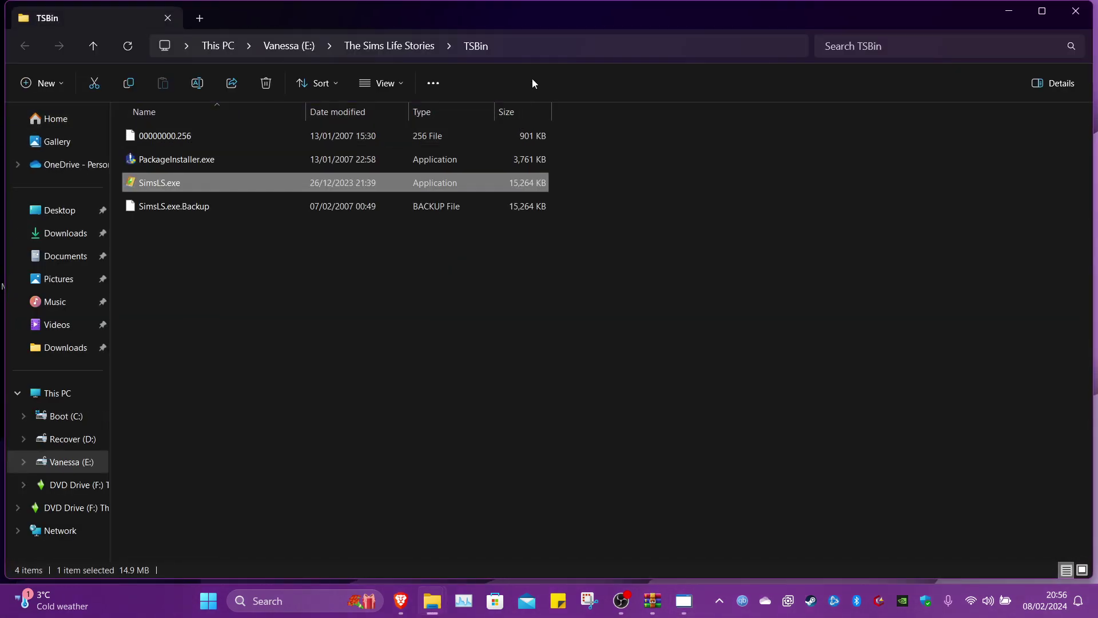
{"action": "left_click", "coordinate": [578, 46]}
{"action": "key", "text": "ctrl+c"}
{"action": "right_click", "coordinate": [220, 41]}
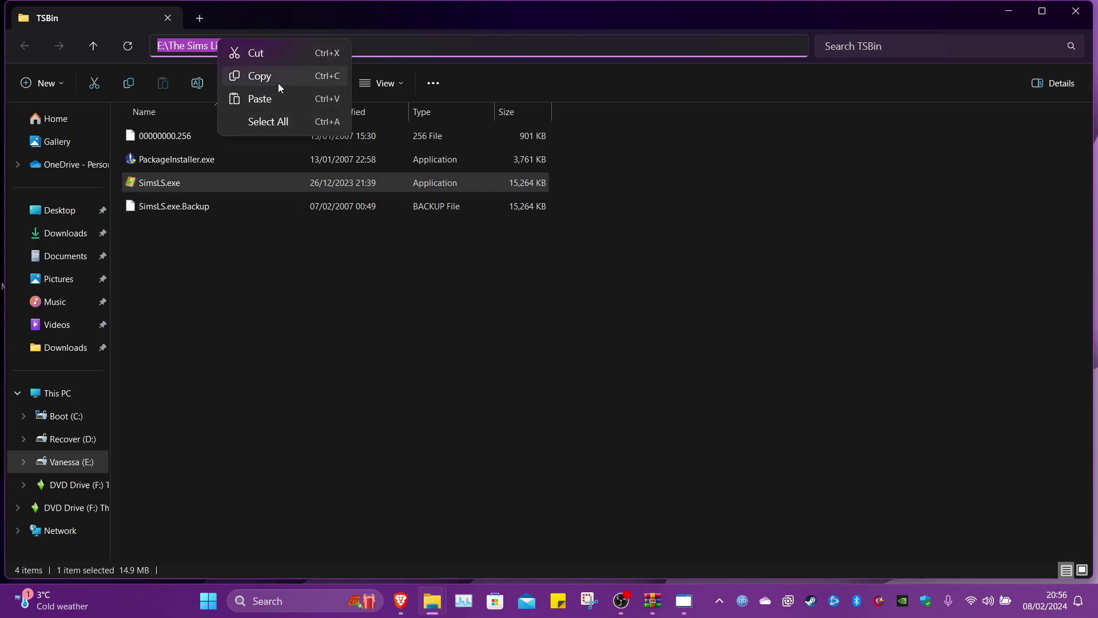
{"action": "left_click", "coordinate": [279, 85]}
Apply the 4GB patch to SimsLS.exe in the copied The Sims Life Stories TSBin path, and choose to patch another file.
{"action": "left_click", "coordinate": [682, 602]}
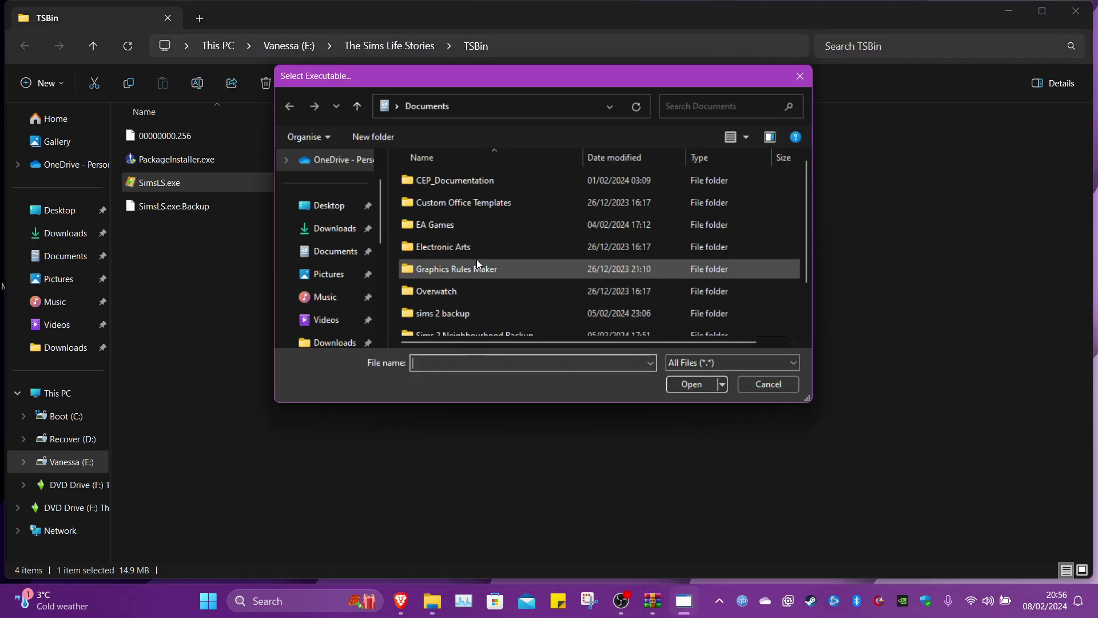
{"action": "left_click", "coordinate": [613, 128]}
{"action": "key", "text": "ctrl+v"}
{"action": "key", "text": "Return"}
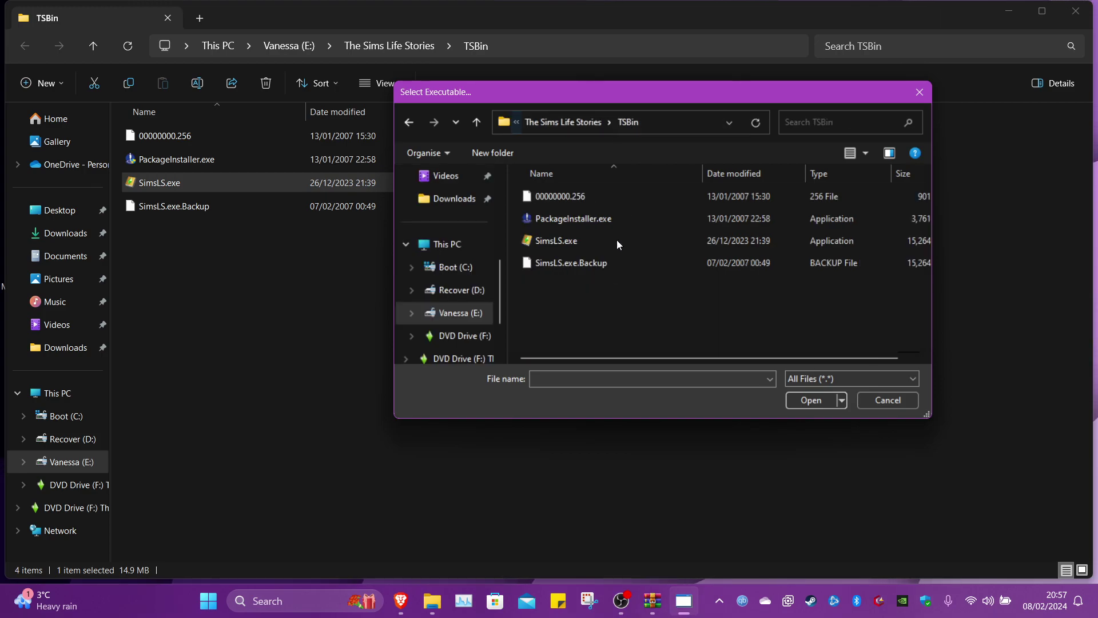
{"action": "left_click", "coordinate": [600, 243]}
{"action": "left_click", "coordinate": [810, 400]}
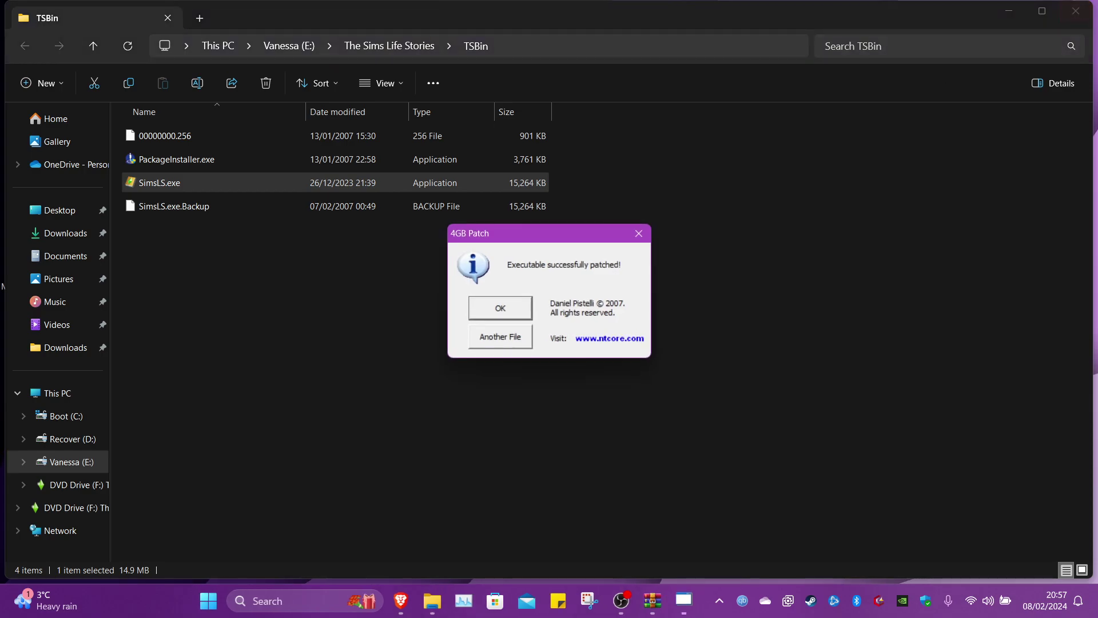
{"action": "left_click", "coordinate": [499, 337]}
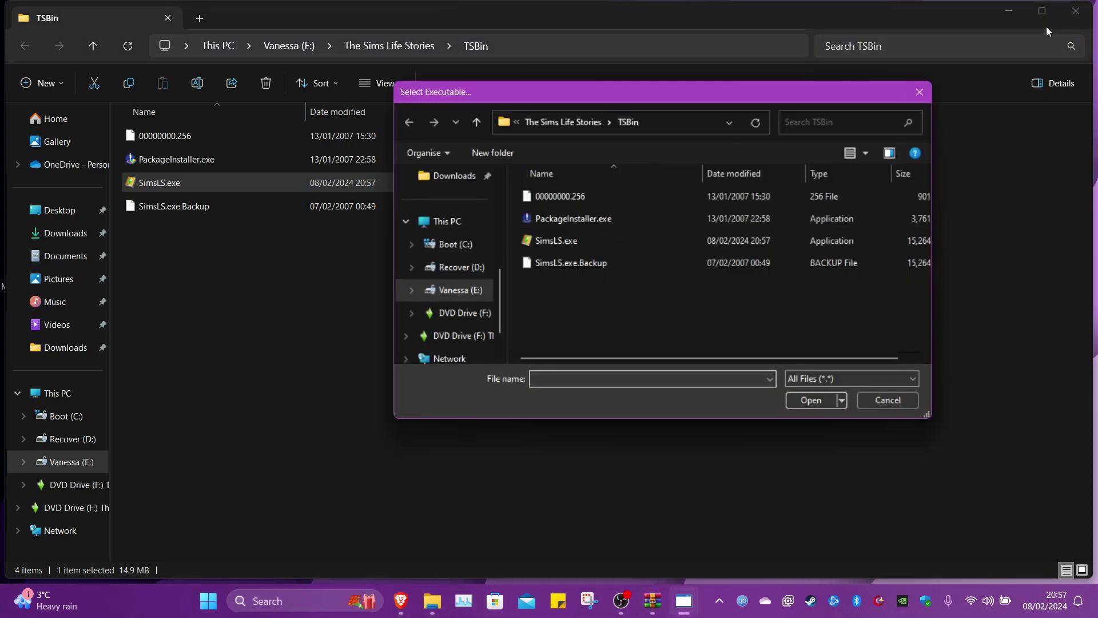
Open The Sims Pet Stories shortcut's file location from its properties and copy the path of its TSBin folder.
{"action": "left_click", "coordinate": [1009, 11]}
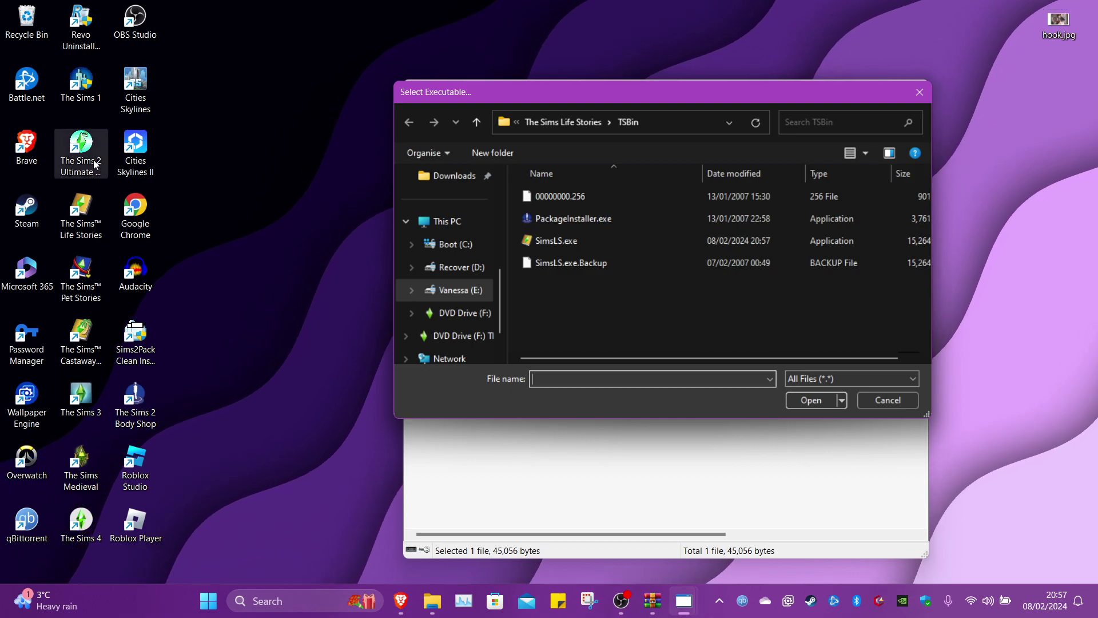
{"action": "right_click", "coordinate": [85, 281]}
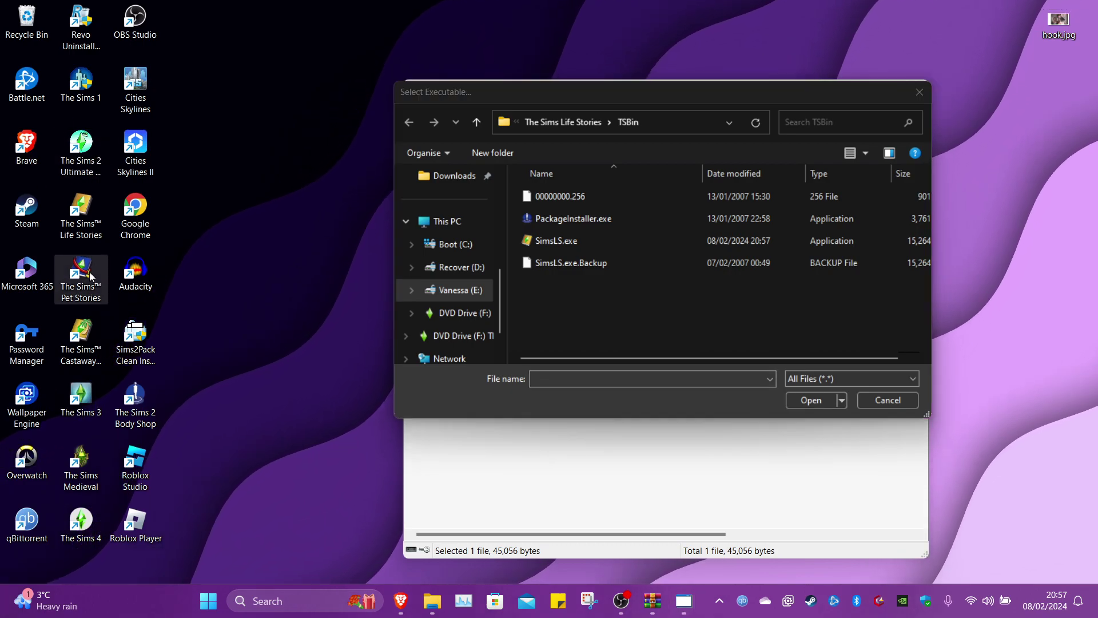
{"action": "left_click", "coordinate": [173, 425]}
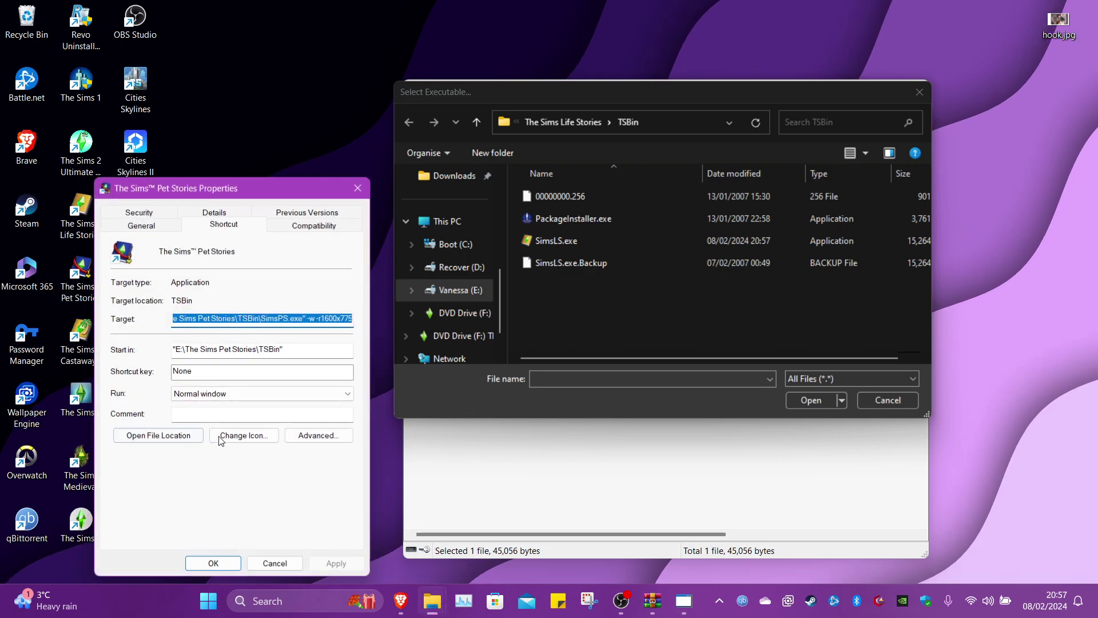
{"action": "left_click", "coordinate": [158, 435]}
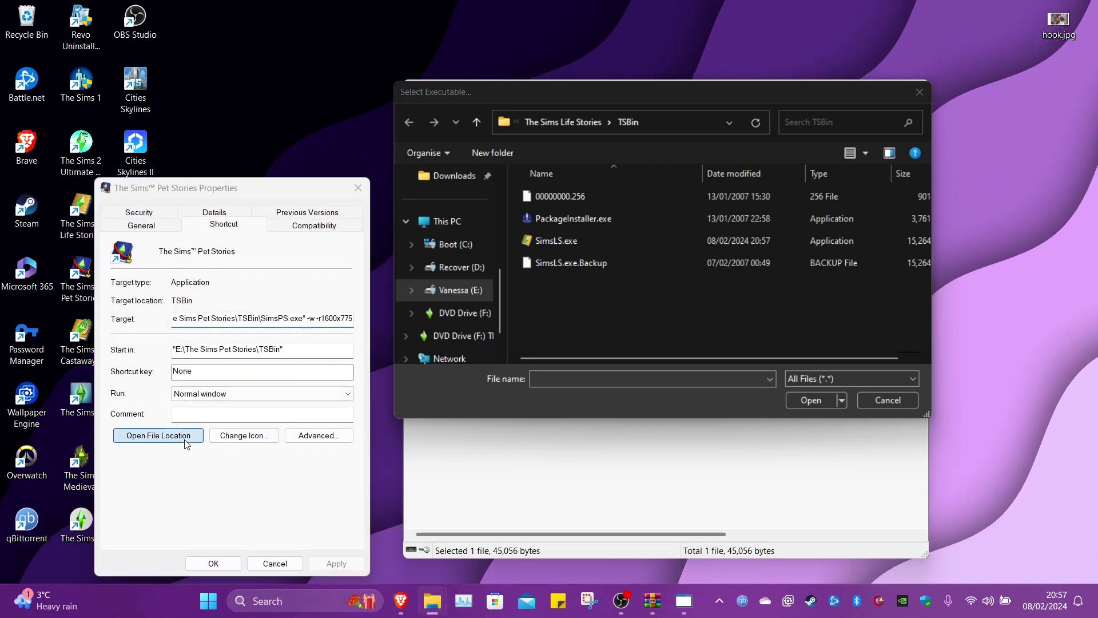
{"action": "left_click", "coordinate": [544, 50]}
{"action": "right_click", "coordinate": [261, 46]}
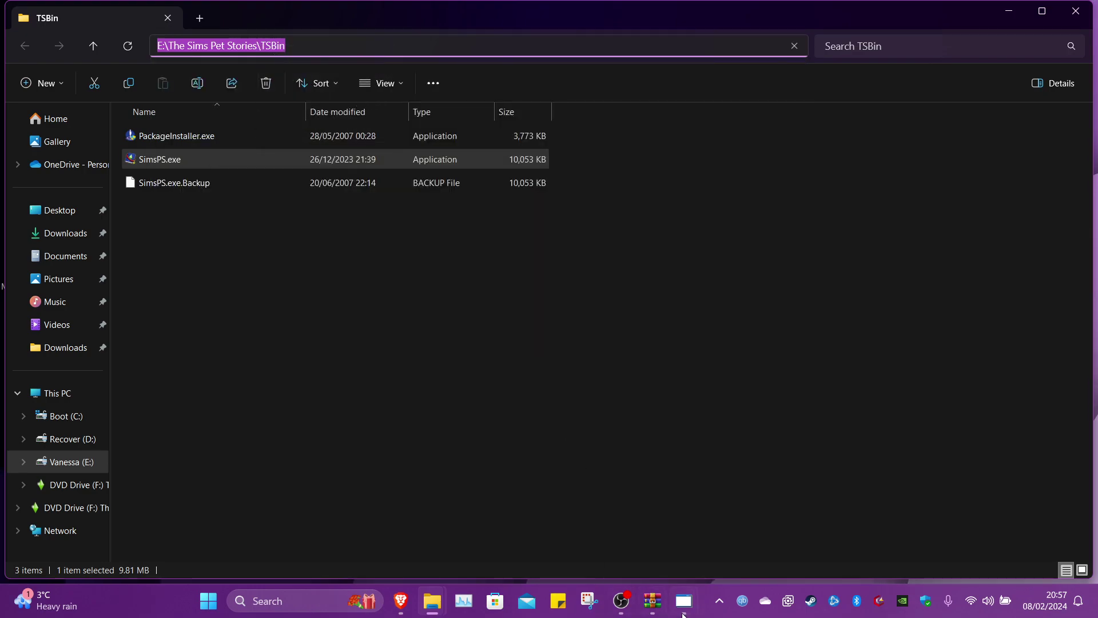
Apply the 4GB patch to SimsPS.exe in the copied The Sims Pet Stories TSBin path, and choose to patch another file.
{"action": "left_click", "coordinate": [650, 594]}
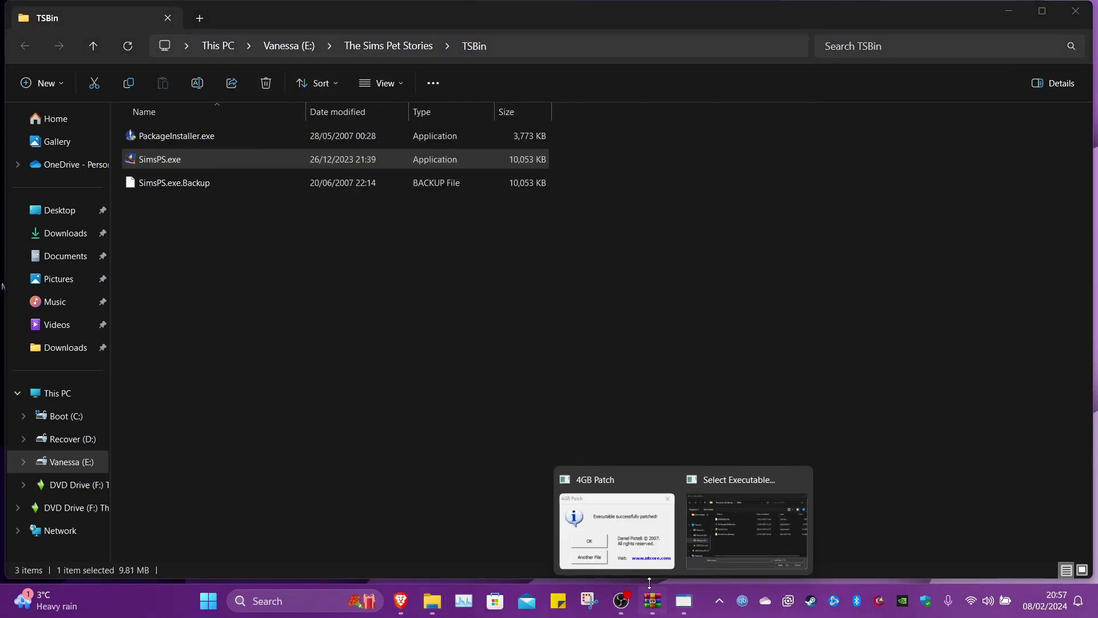
{"action": "left_click", "coordinate": [744, 521]}
{"action": "left_click", "coordinate": [658, 116]}
{"action": "key", "text": "ctrl+v"}
{"action": "key", "text": "Return"}
{"action": "left_click", "coordinate": [667, 222]}
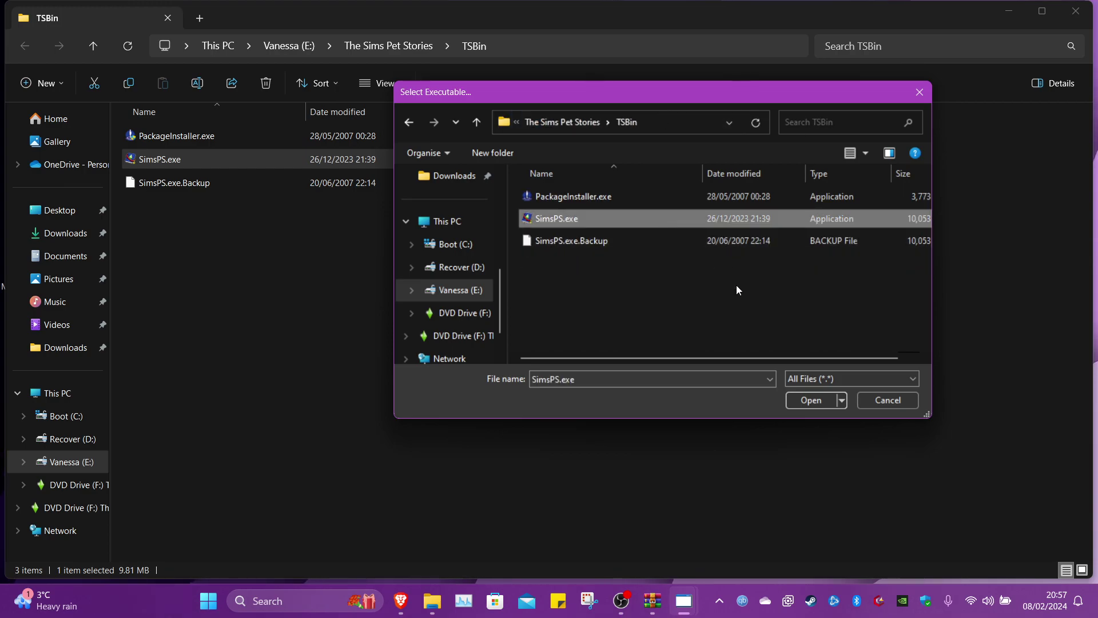
{"action": "left_click", "coordinate": [811, 401]}
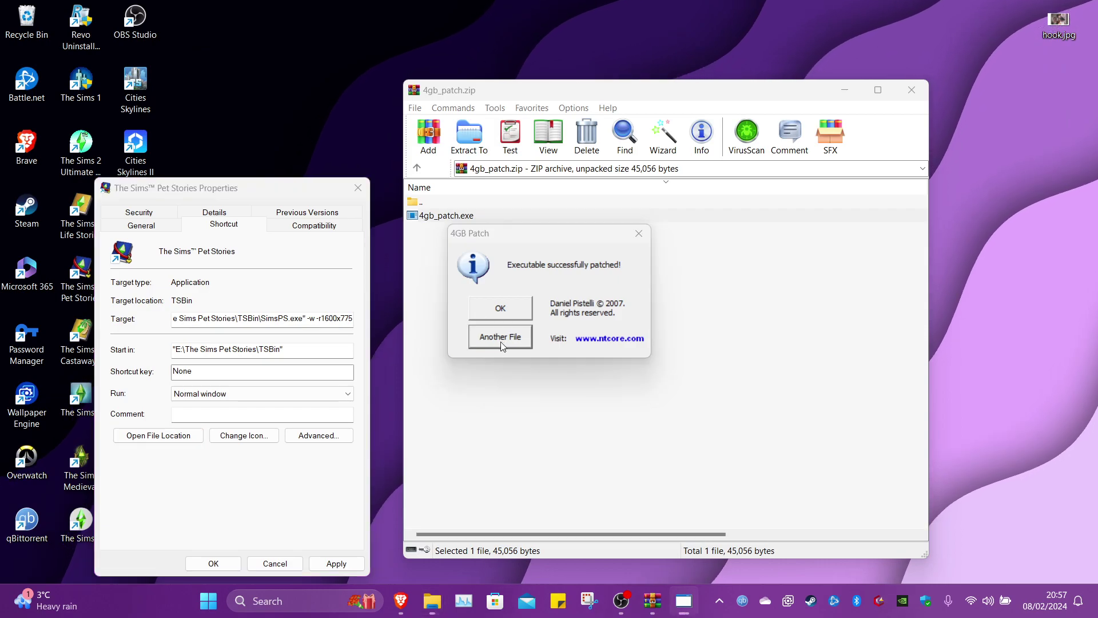
{"action": "left_click", "coordinate": [500, 338]}
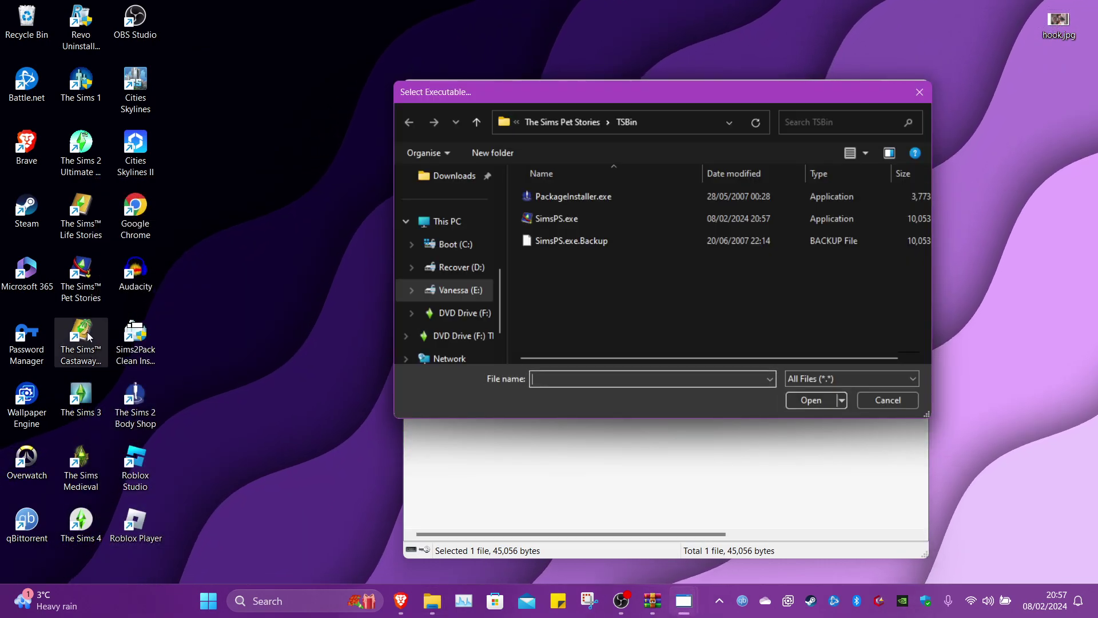
Open The Sims Castaway Stories shortcut's file location, copy the path of its TSBin folder, and close the folder window.
{"action": "right_click", "coordinate": [88, 336]}
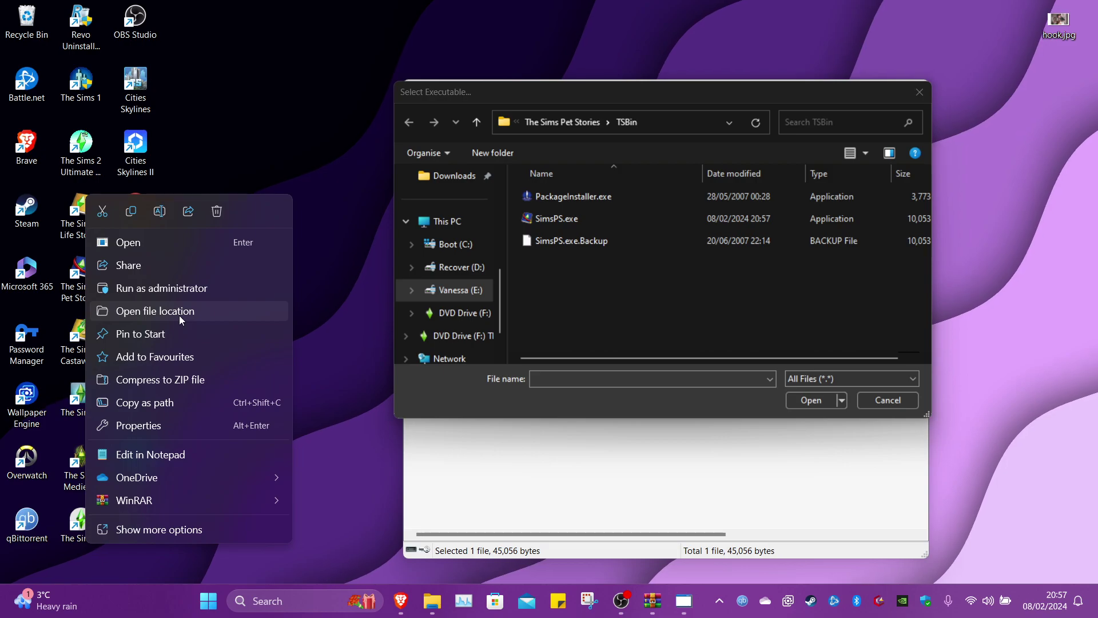
{"action": "left_click", "coordinate": [179, 314]}
{"action": "left_click", "coordinate": [549, 51]}
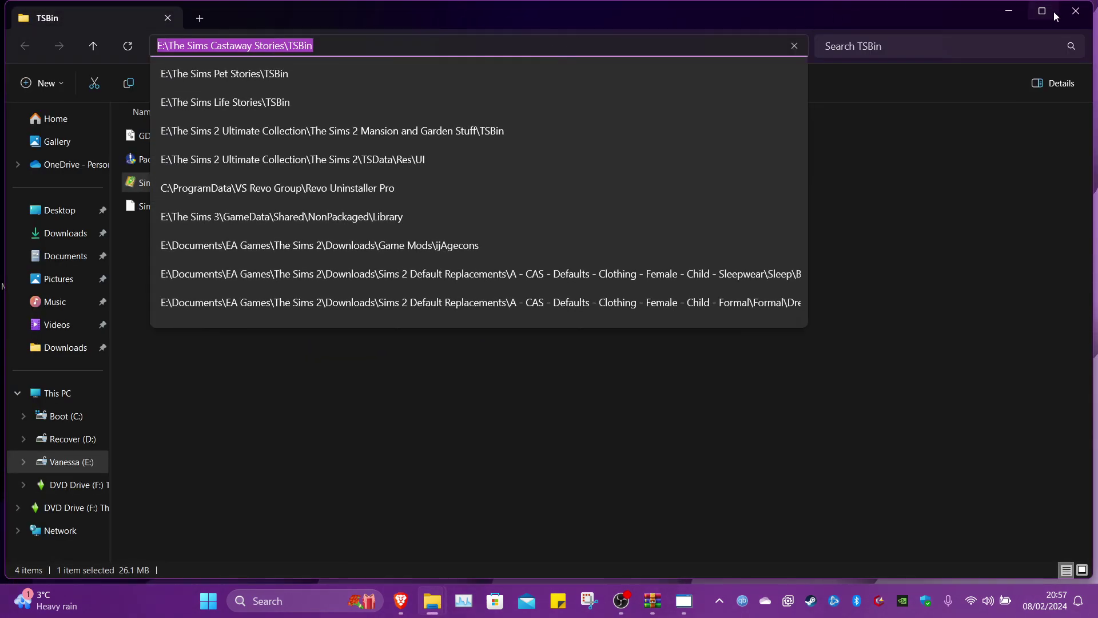
{"action": "left_click", "coordinate": [1076, 11]}
{"action": "left_click", "coordinate": [673, 125]}
{"action": "key", "text": "ctrl+v"}
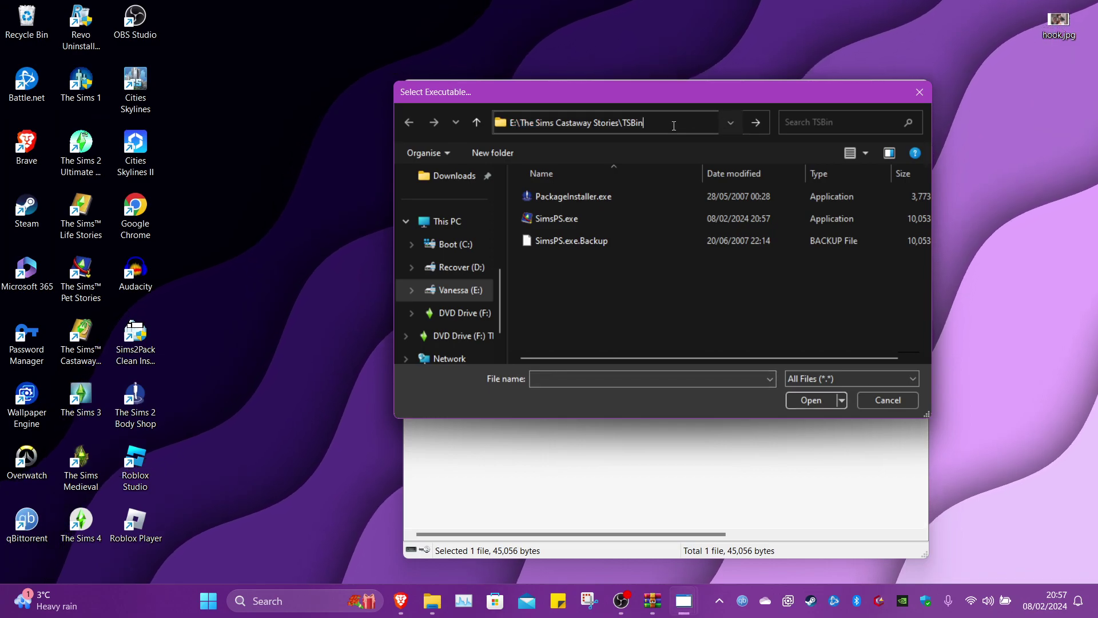
{"action": "left_click", "coordinate": [802, 401]}
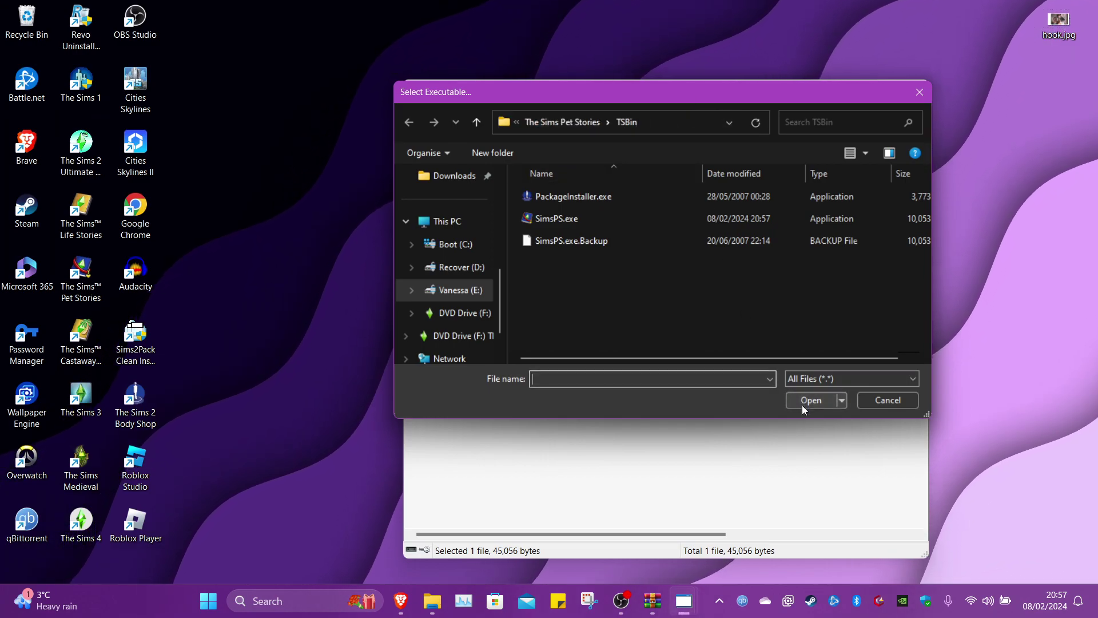
{"action": "left_click", "coordinate": [646, 119]}
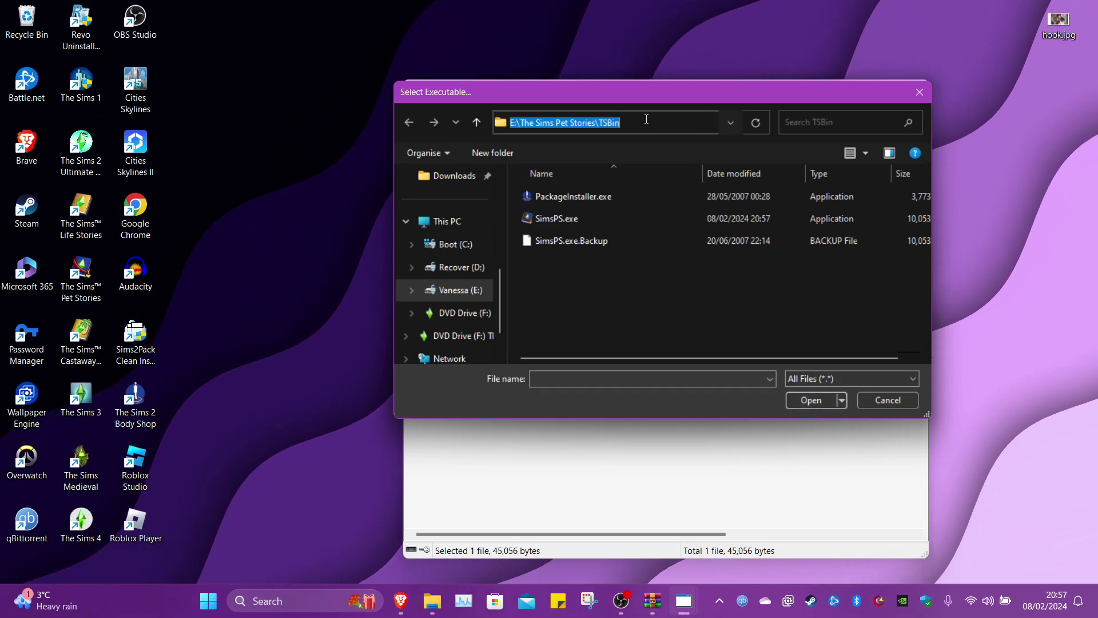
{"action": "left_click", "coordinate": [76, 343]}
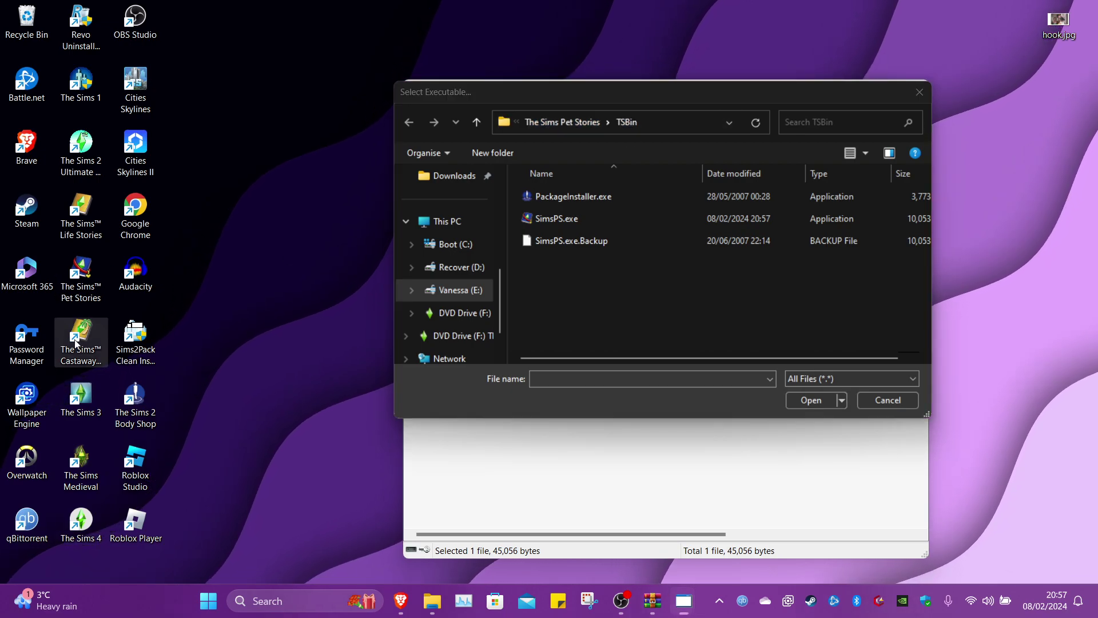
Apply the 4GB patch to SimsCS.exe in E:\The Sims Castaway Stories\TSBin, then exit the patcher and close the 4gb_patch.zip archive.
{"action": "left_click", "coordinate": [656, 123]}
{"action": "key", "text": "ctrl+v"}
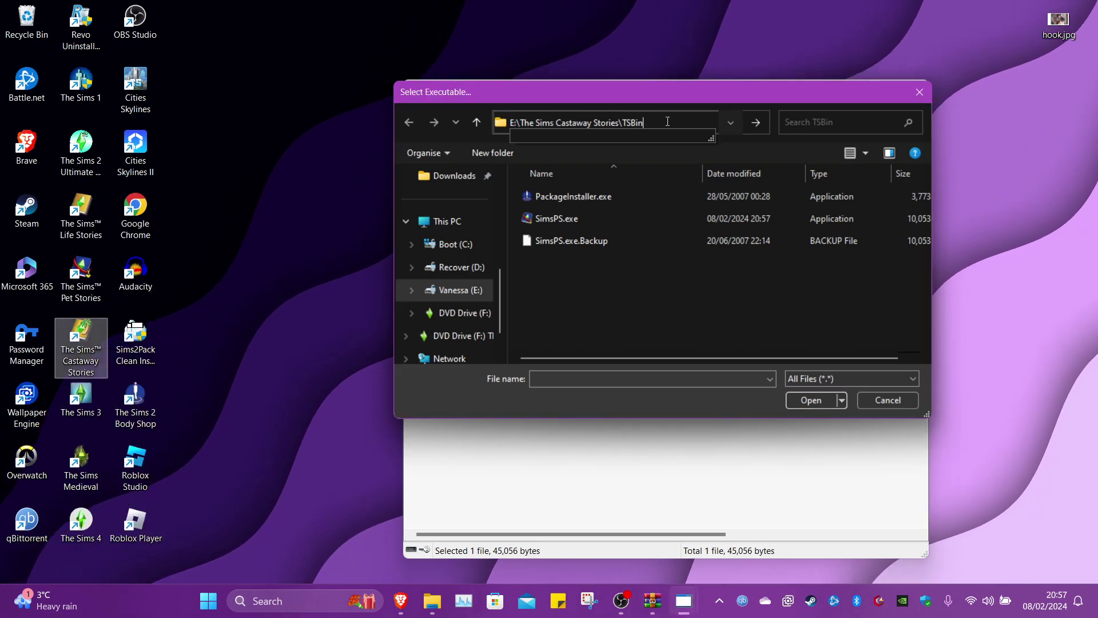
{"action": "key", "text": "Return"}
{"action": "left_click", "coordinate": [564, 243]}
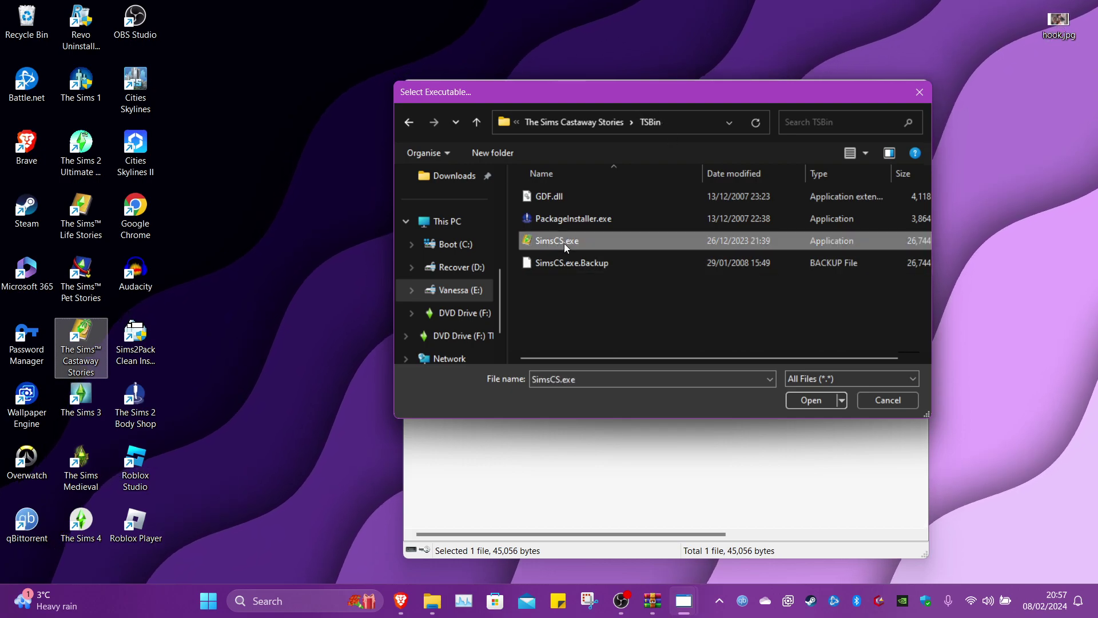
{"action": "left_click", "coordinate": [811, 400]}
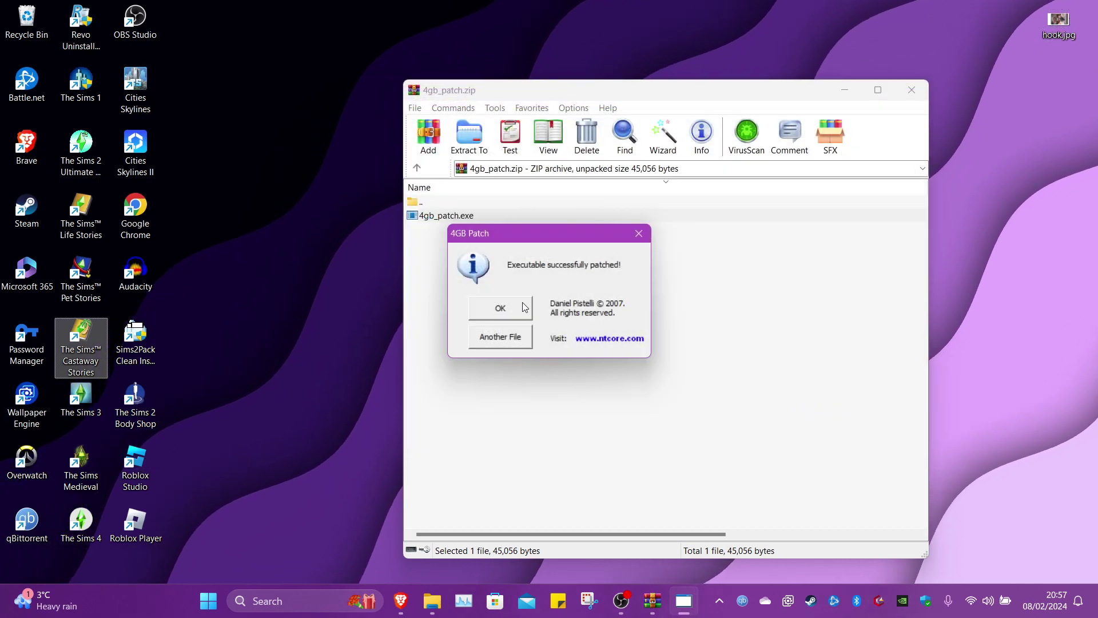
{"action": "left_click", "coordinate": [500, 307]}
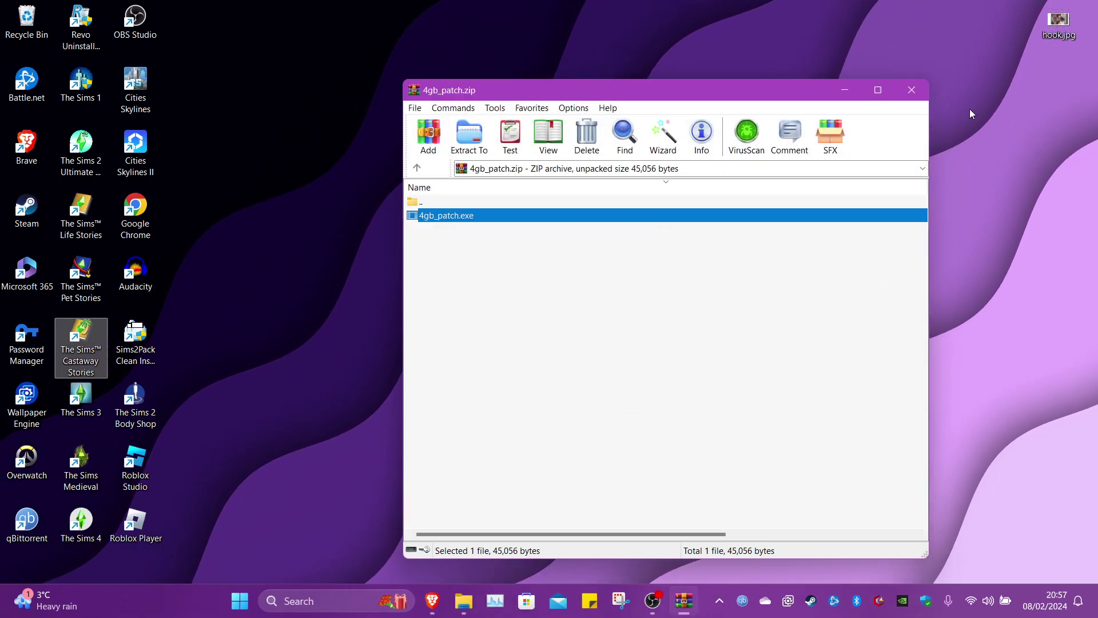
{"action": "left_click", "coordinate": [915, 89]}
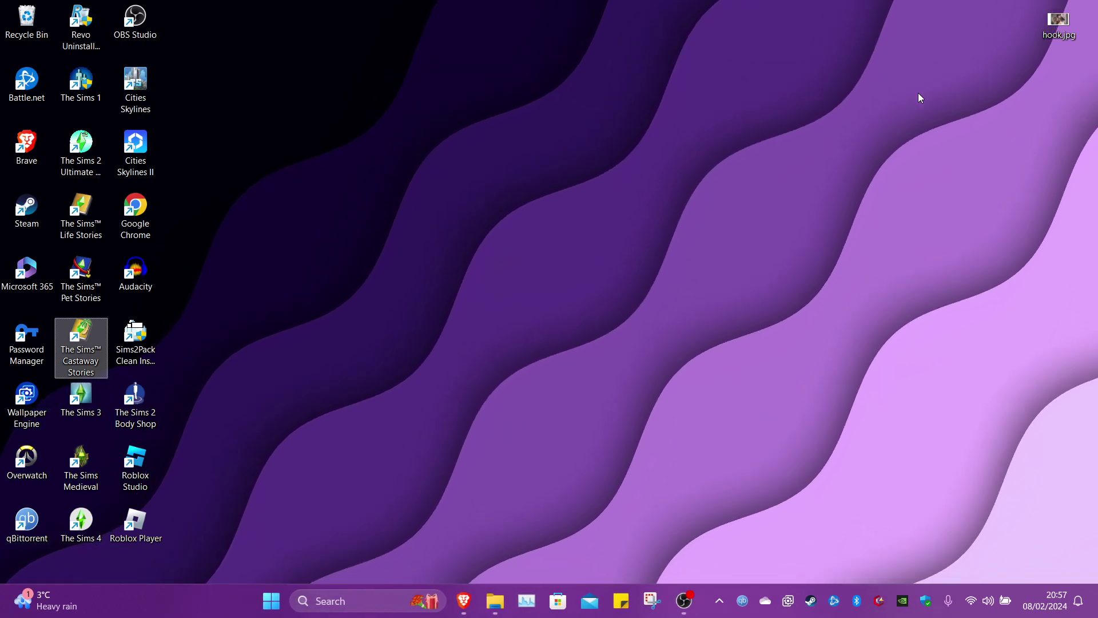